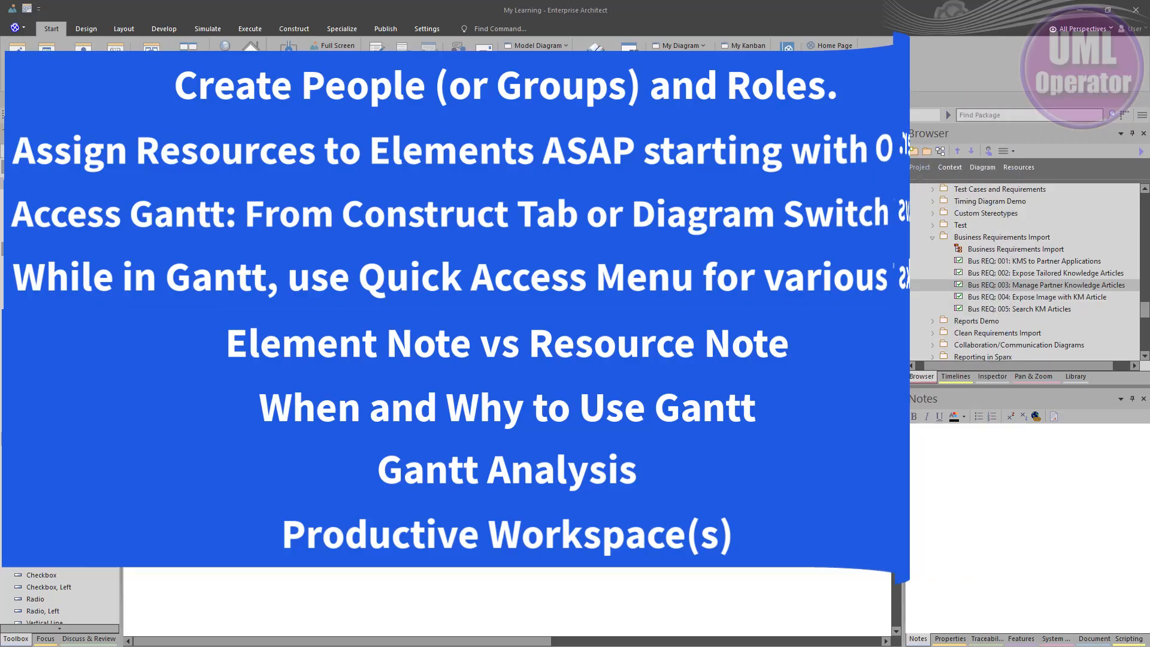
Step: Look over the Business Requirements Import diagram, the native eComm building blocks class diagram and The Mobile App mind map
click(293, 152)
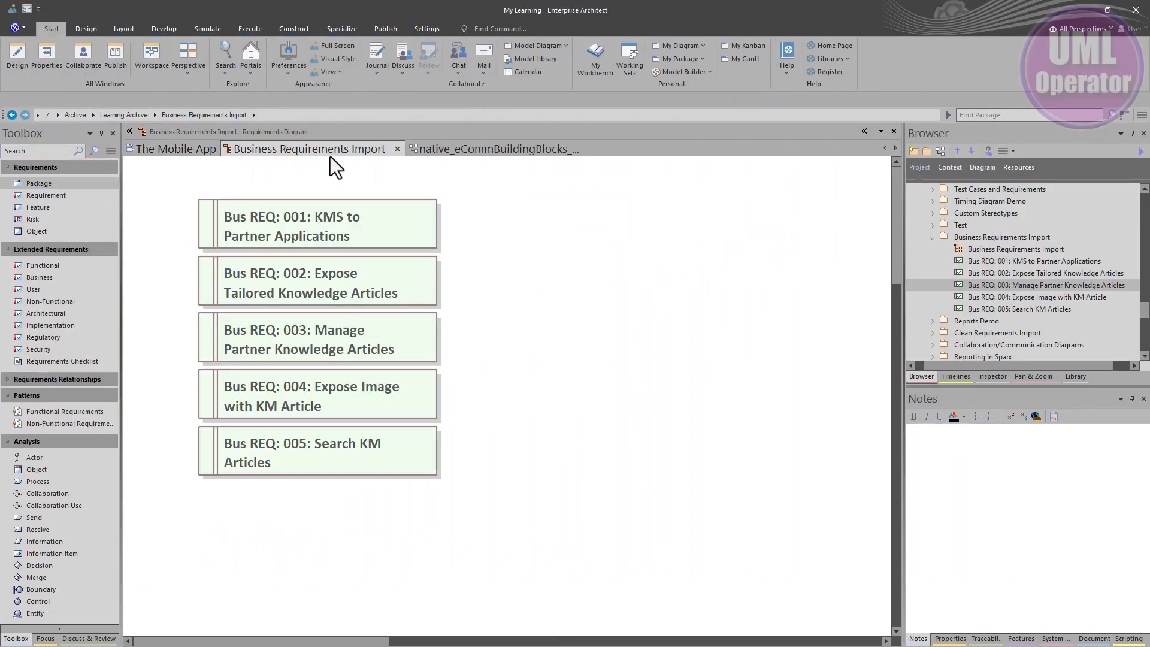
click(428, 145)
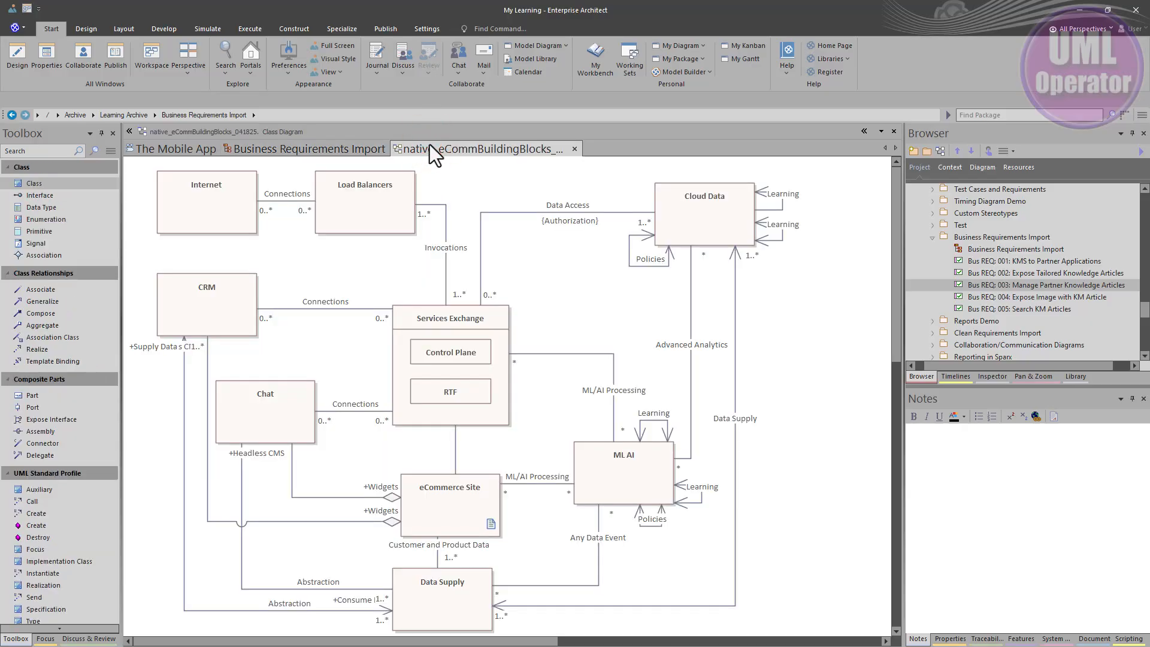
click(203, 147)
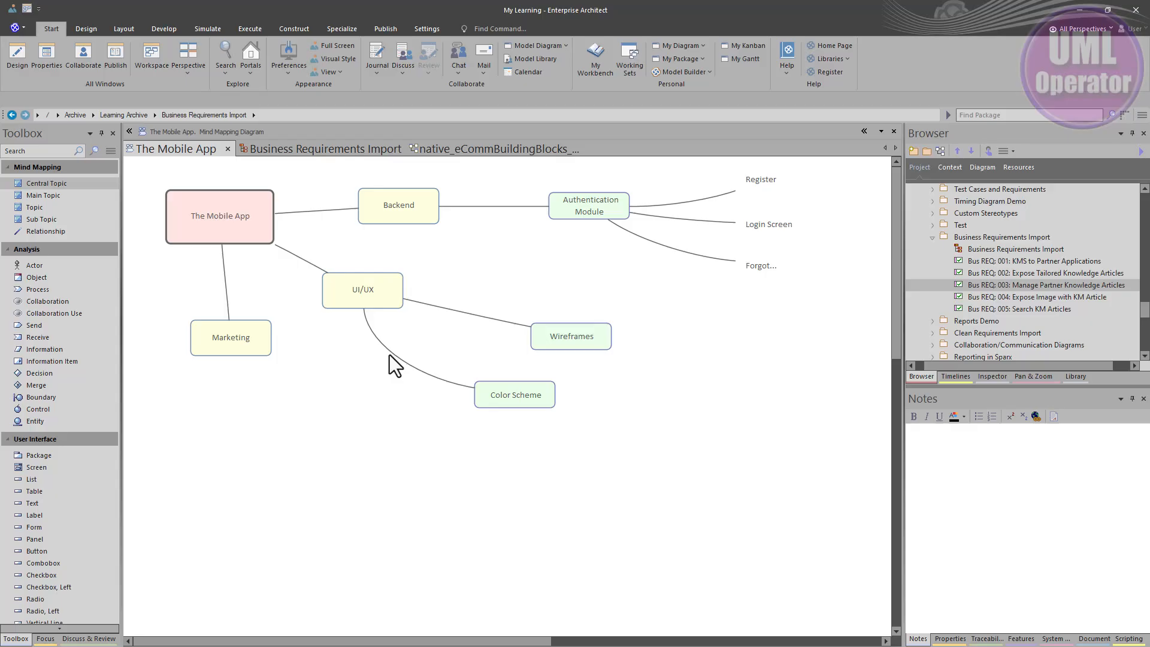
Step: Show the Business Requirements Import diagram in Specification View
click(292, 151)
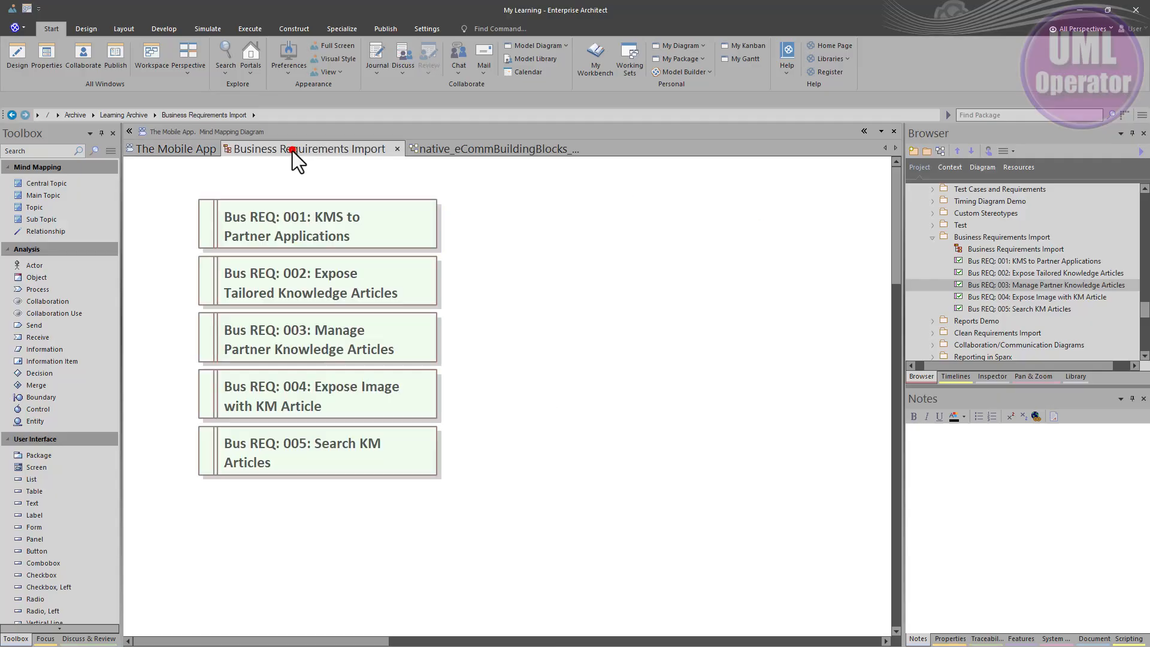
right_click(507, 293)
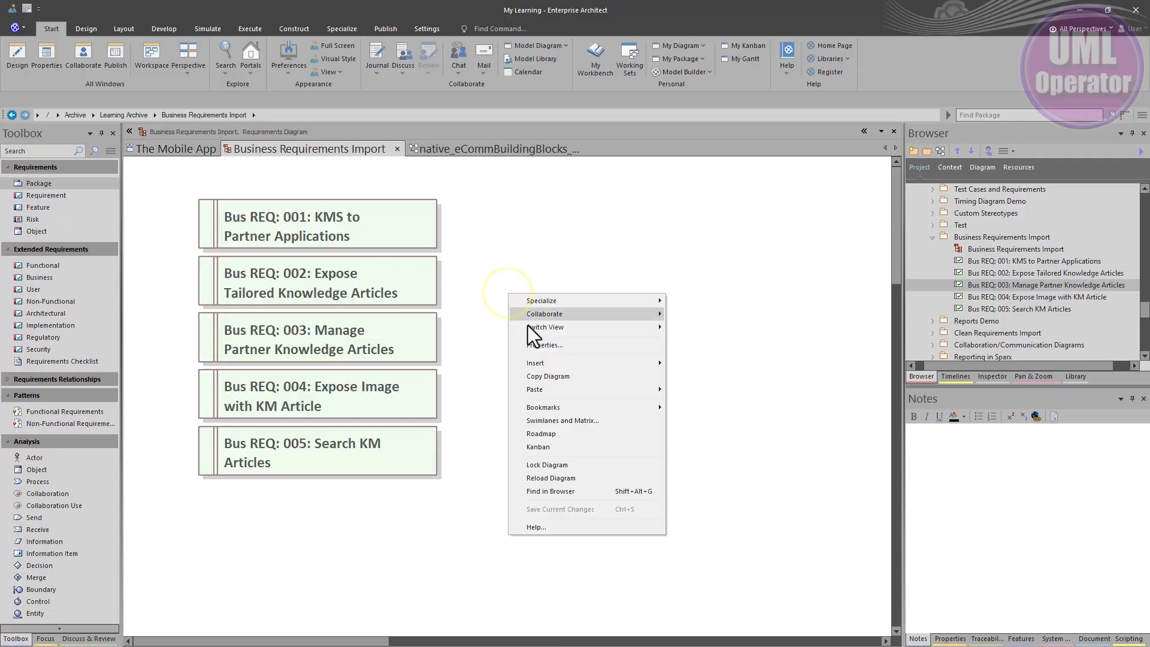
mouse_move(527, 326)
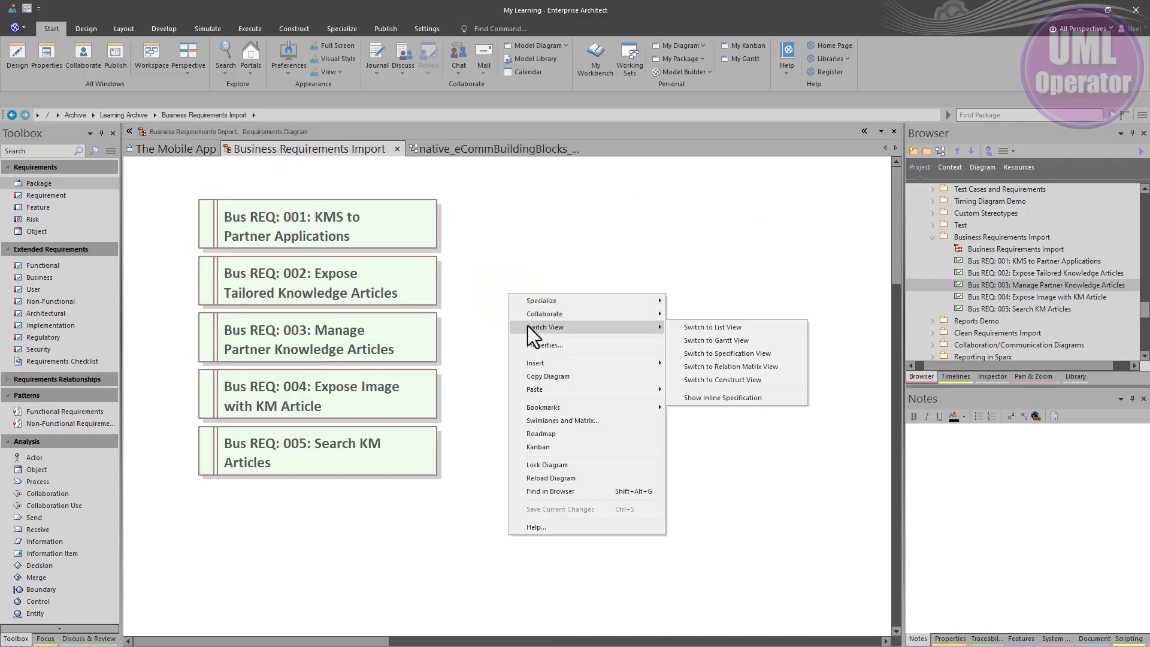
click(708, 353)
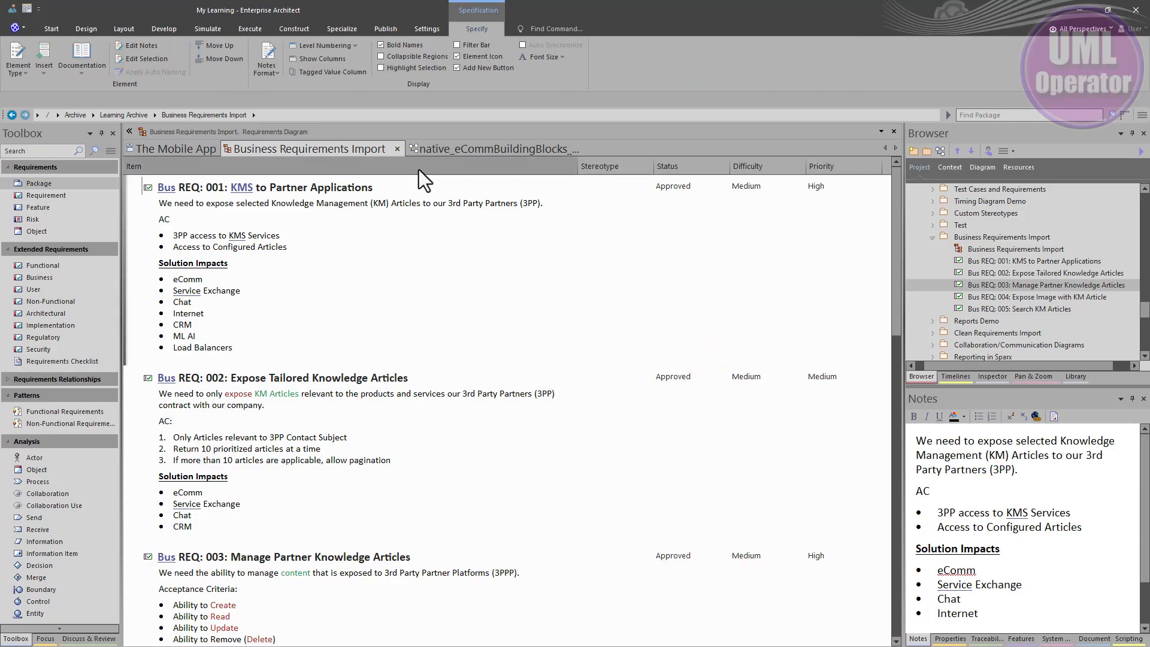
Step: Compare the eComm building blocks class diagram with the business requirements specification and review The Mobile App mind map
click(432, 146)
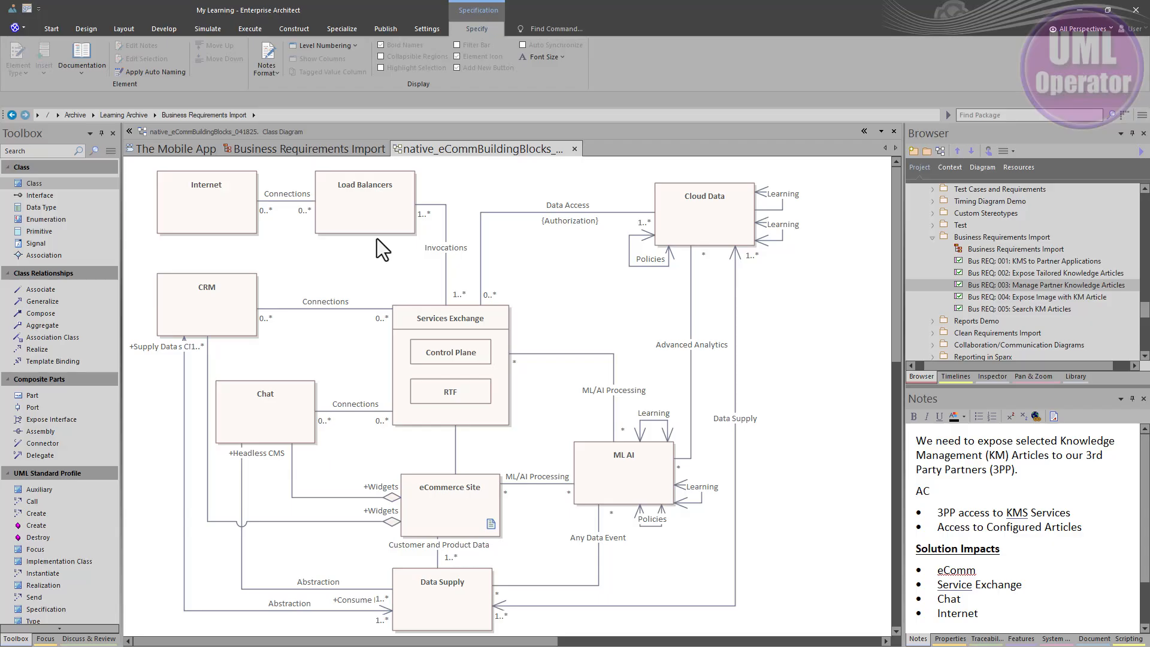
click(308, 147)
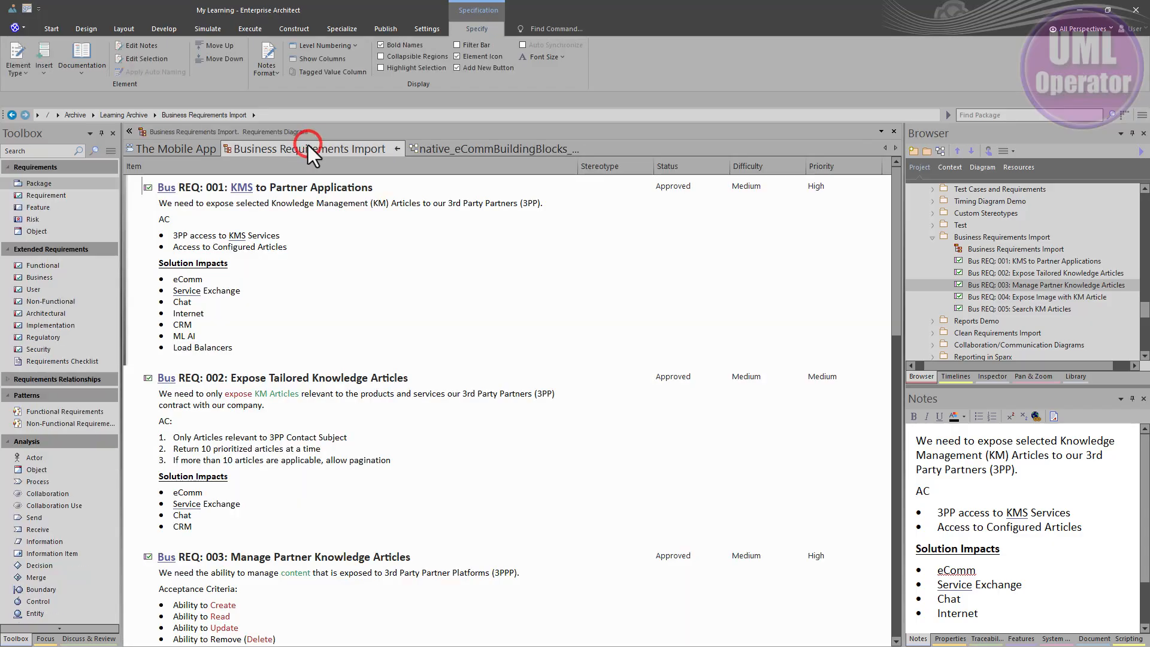
click(189, 149)
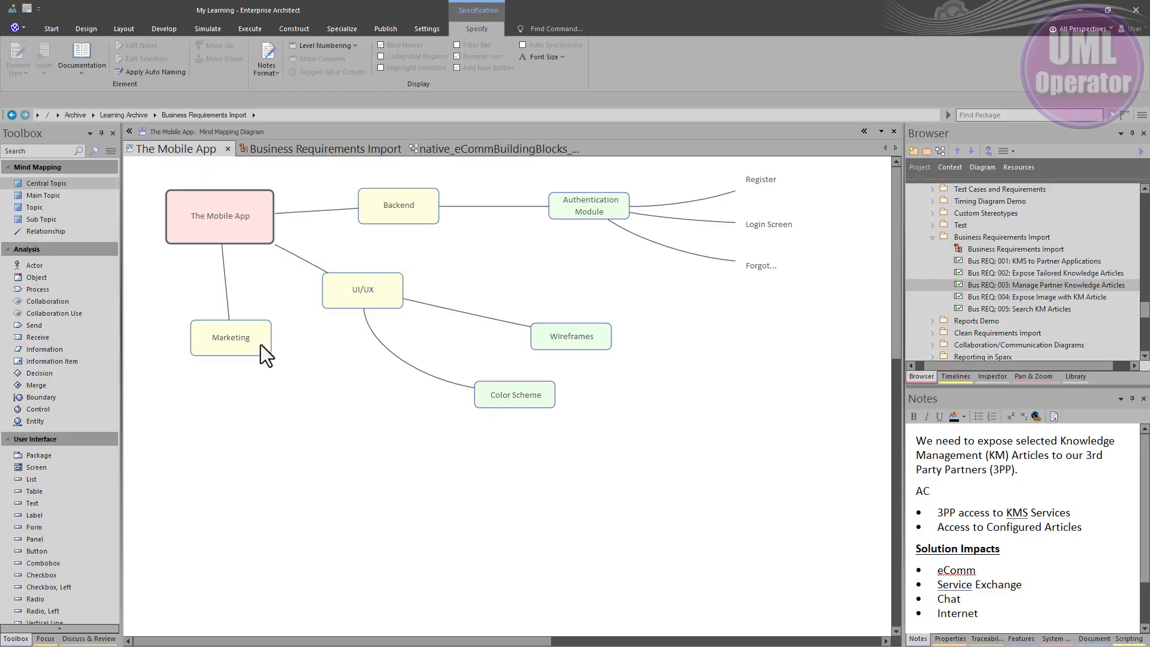
click(579, 322)
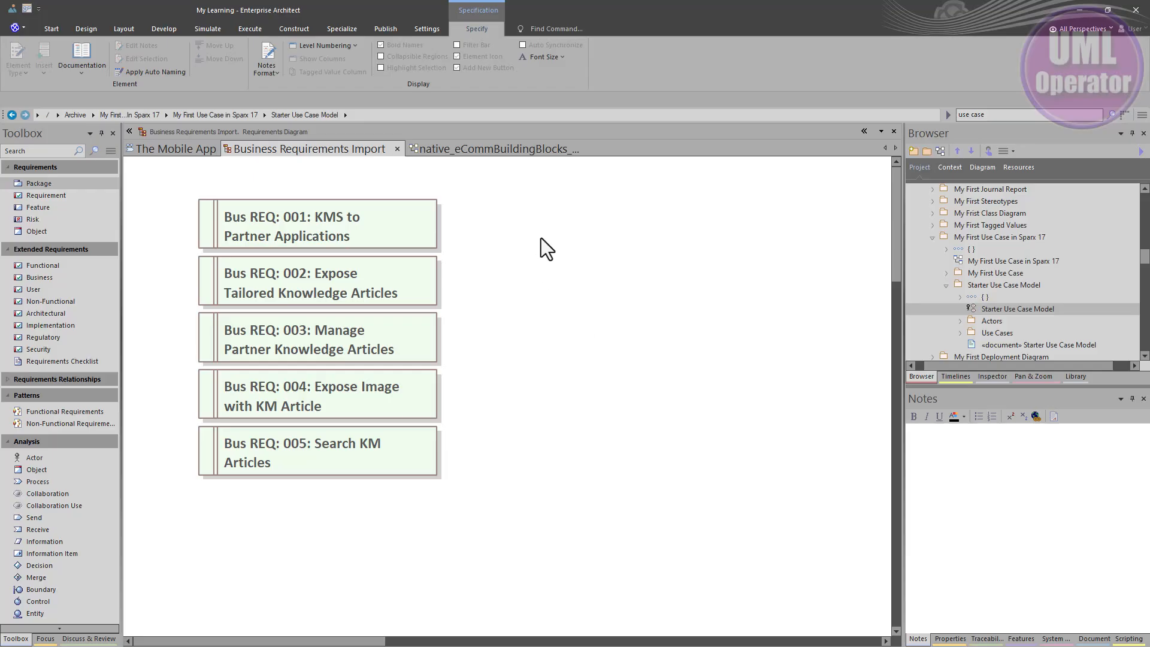
Step: Check the resources assigned to Bus REQ: 001 in the Business Requirements Import diagram's Gantt View, and return to the diagram view
right_click(520, 242)
mouse_move(571, 277)
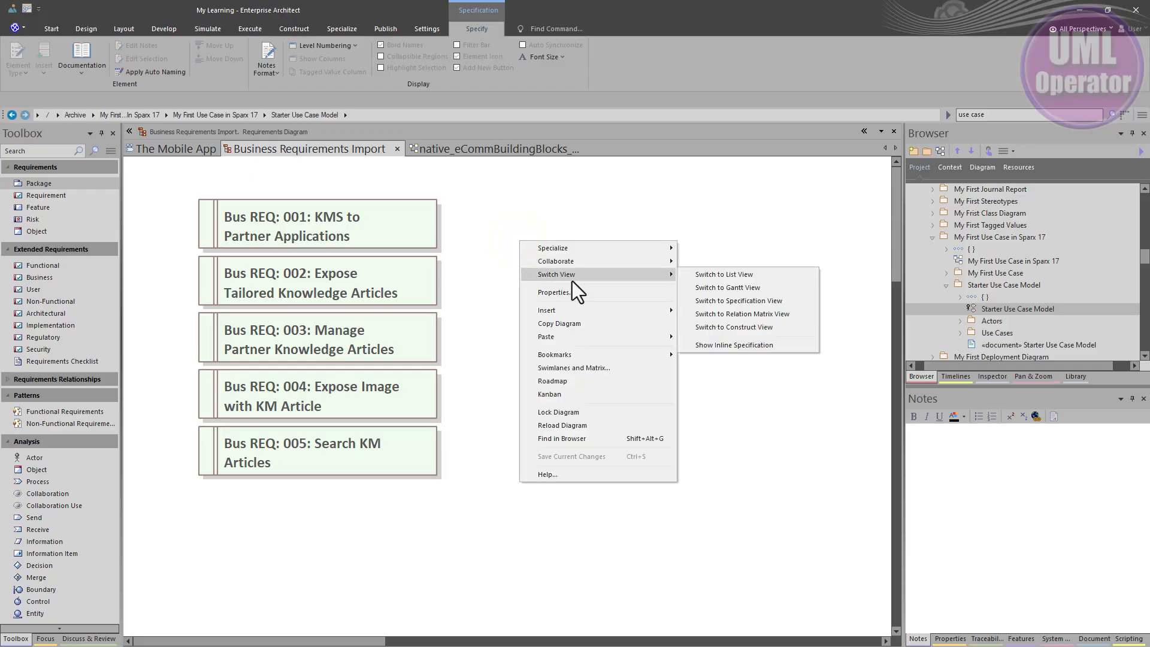
click(711, 287)
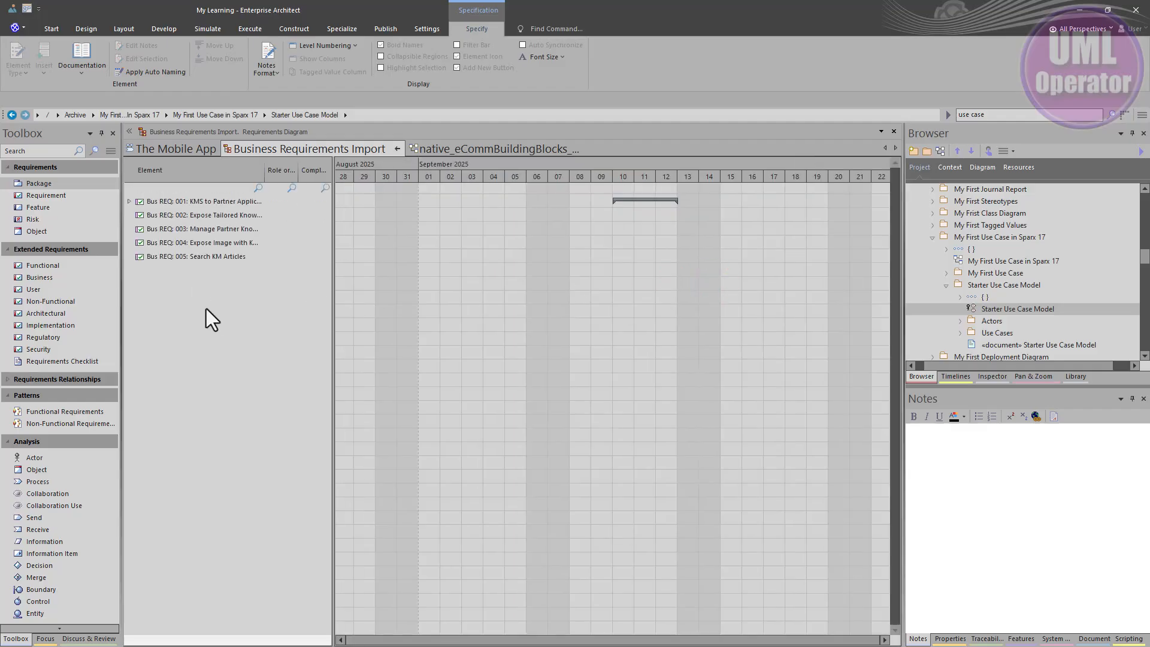
click(128, 202)
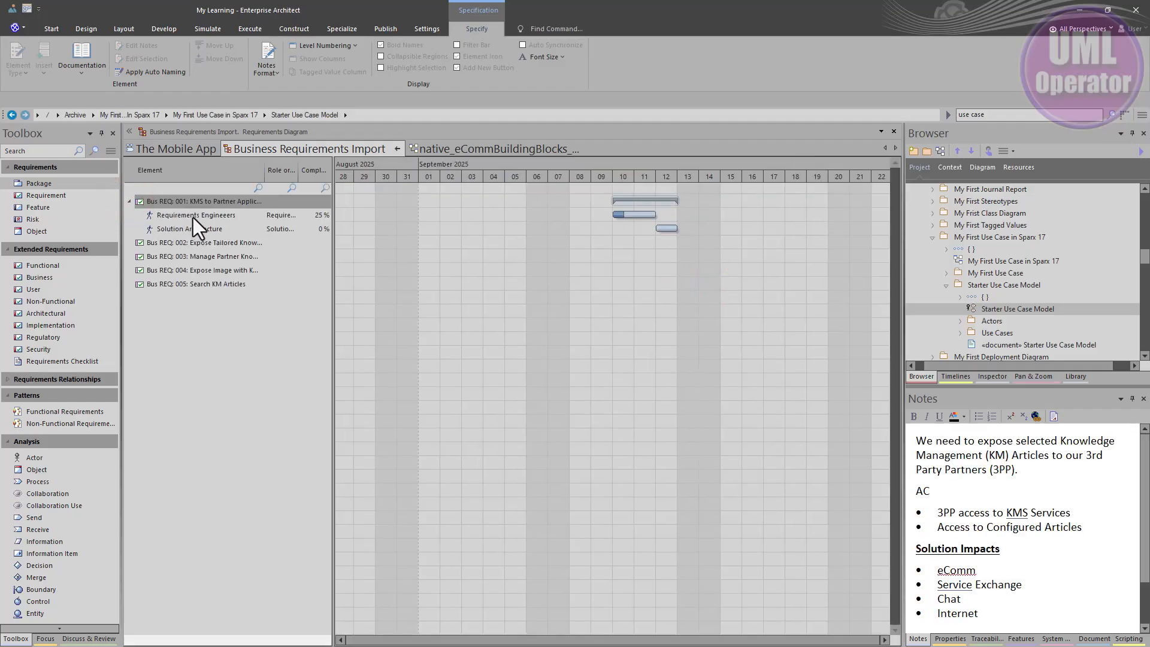
click(400, 147)
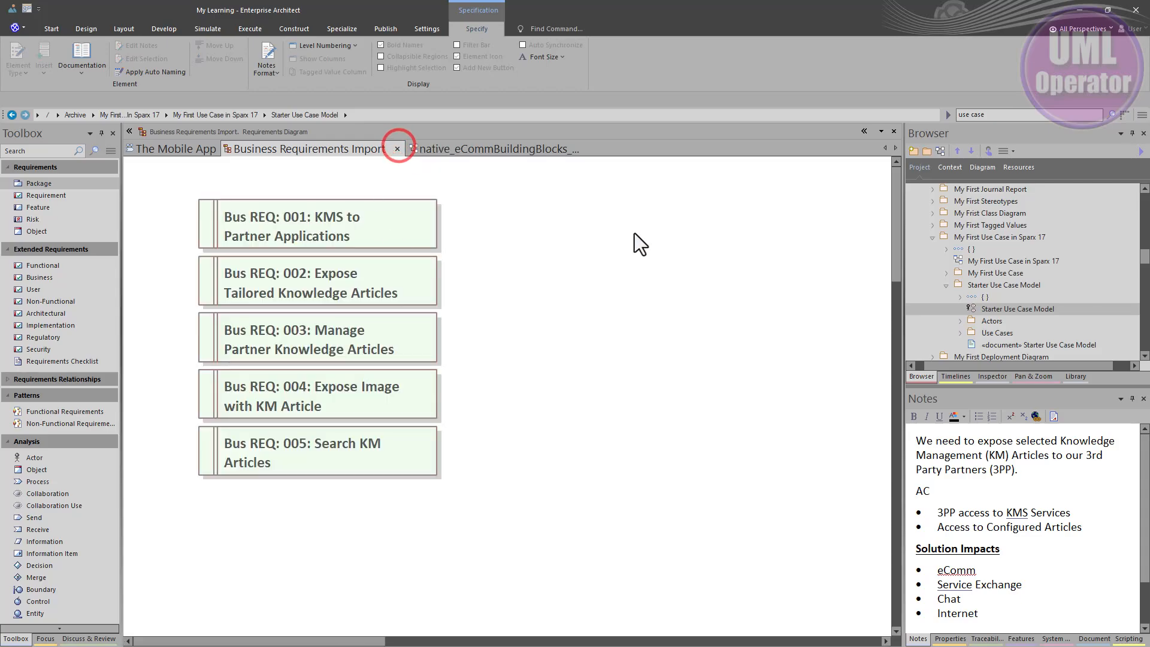
Step: Switch the Business Requirements Import diagram to Gantt View and expand the resources assigned to Bus REQ: 001
right_click(567, 225)
click(592, 258)
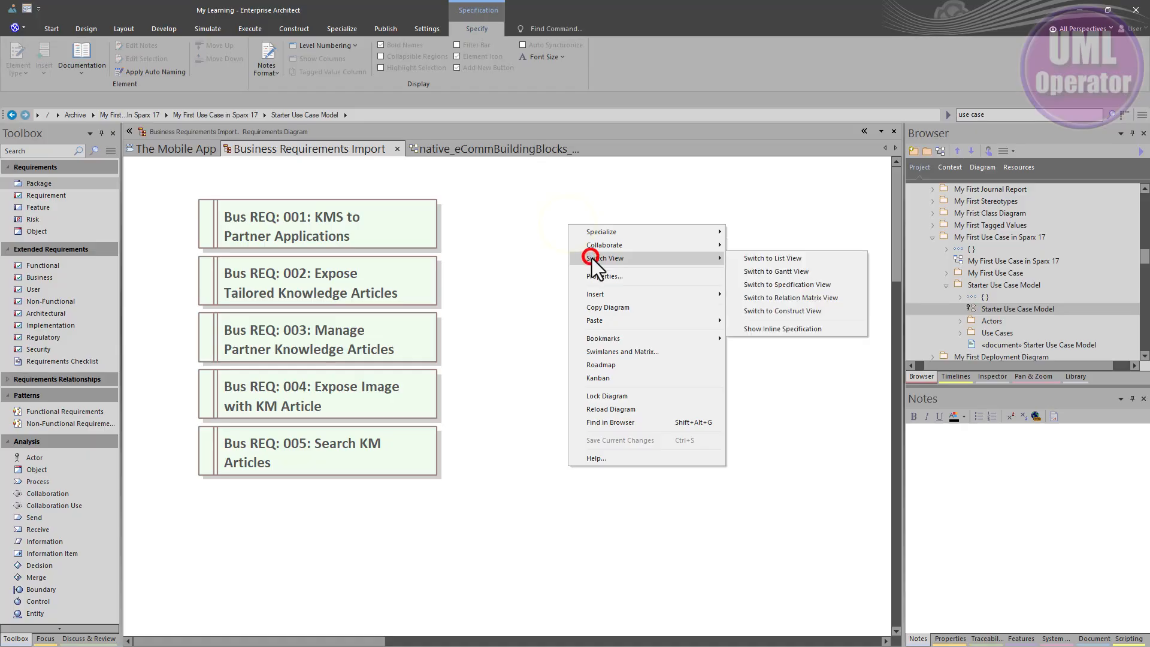
click(769, 268)
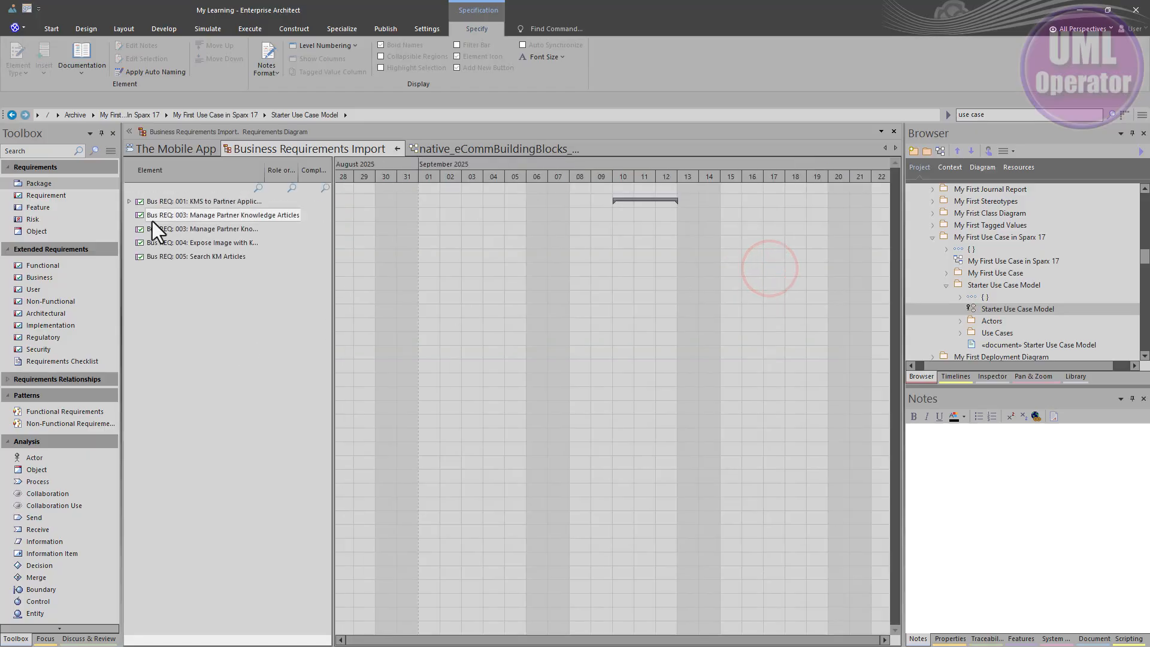
click(129, 202)
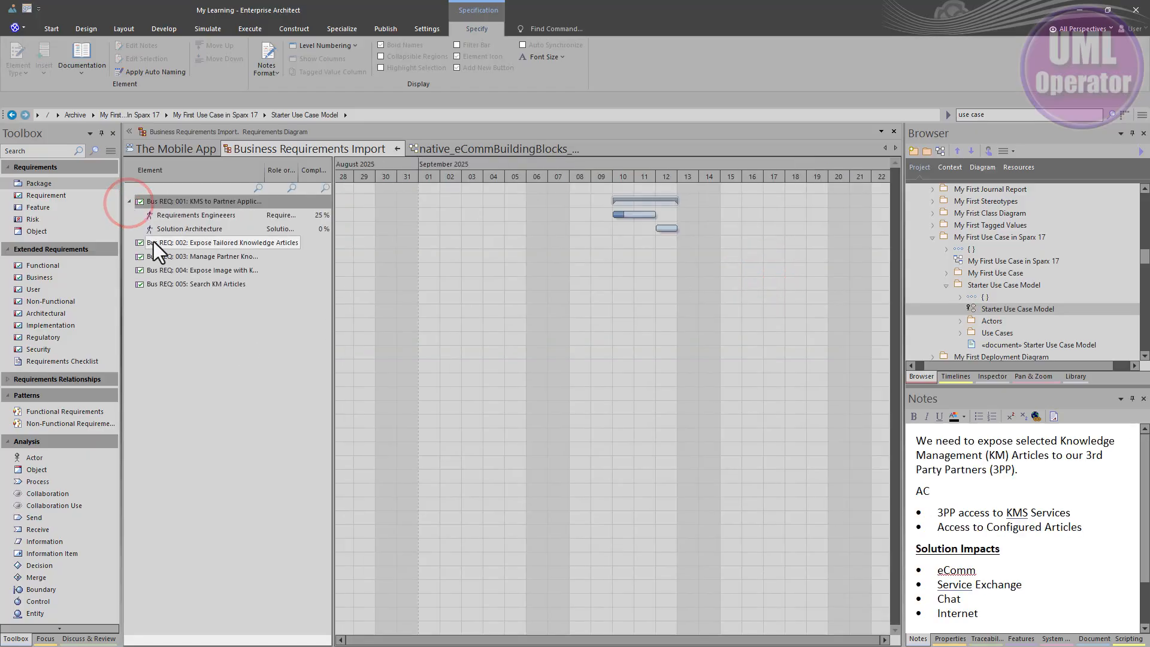
right_click(153, 242)
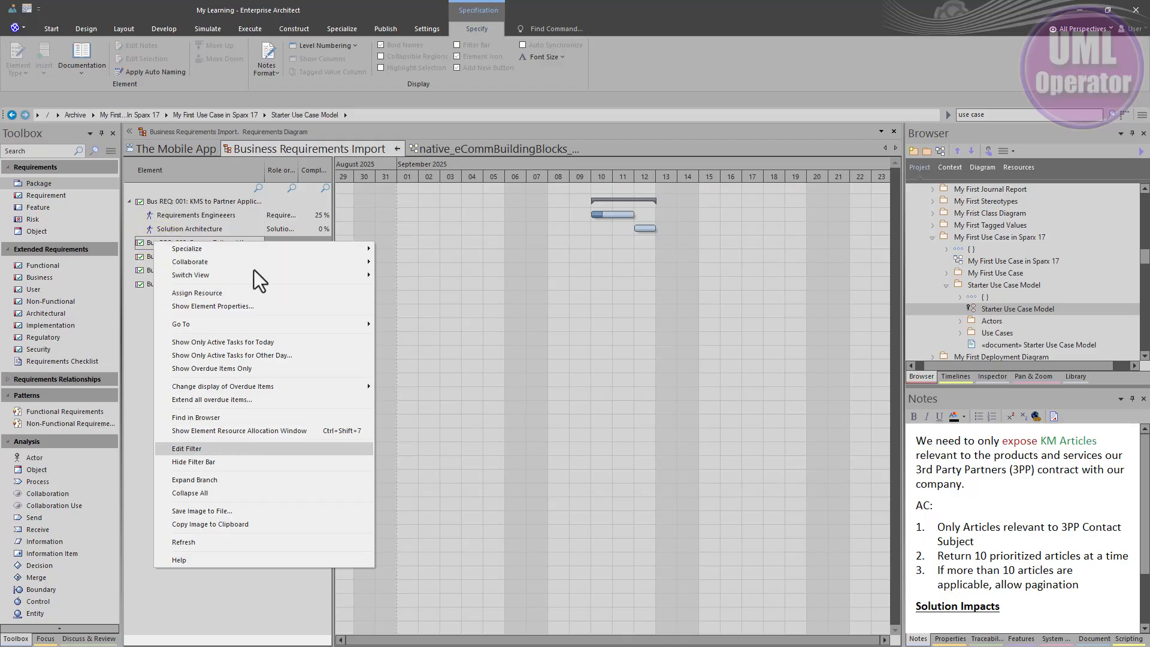
click(312, 89)
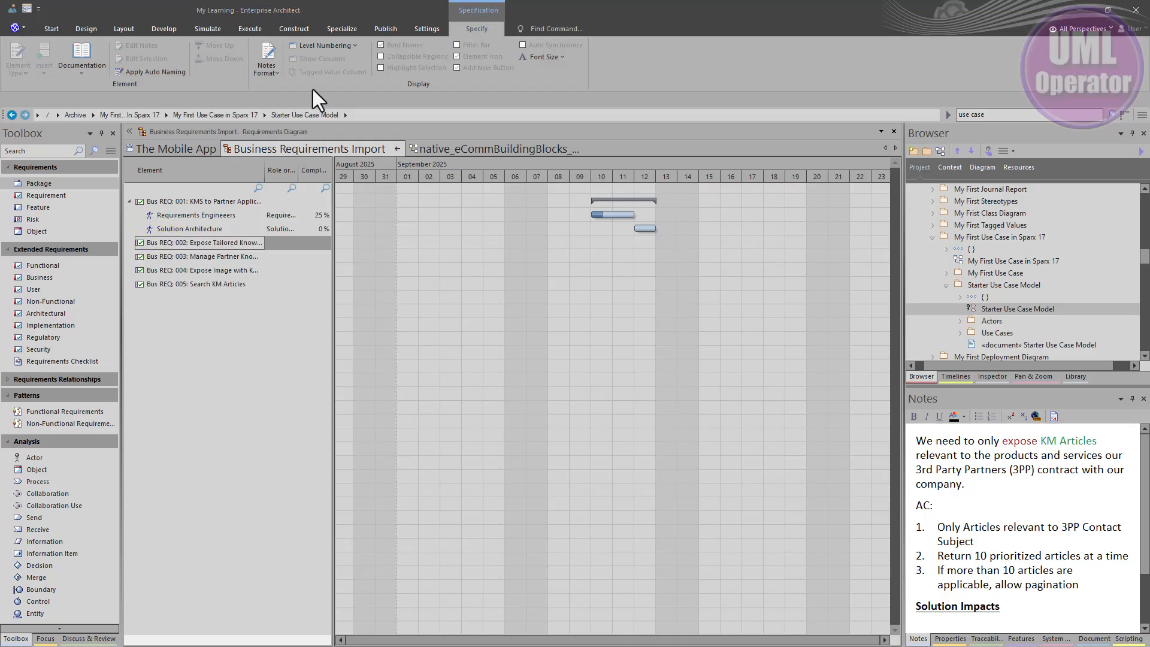
Step: Open the Project Gantt View covering work assignments across the whole model
click(296, 31)
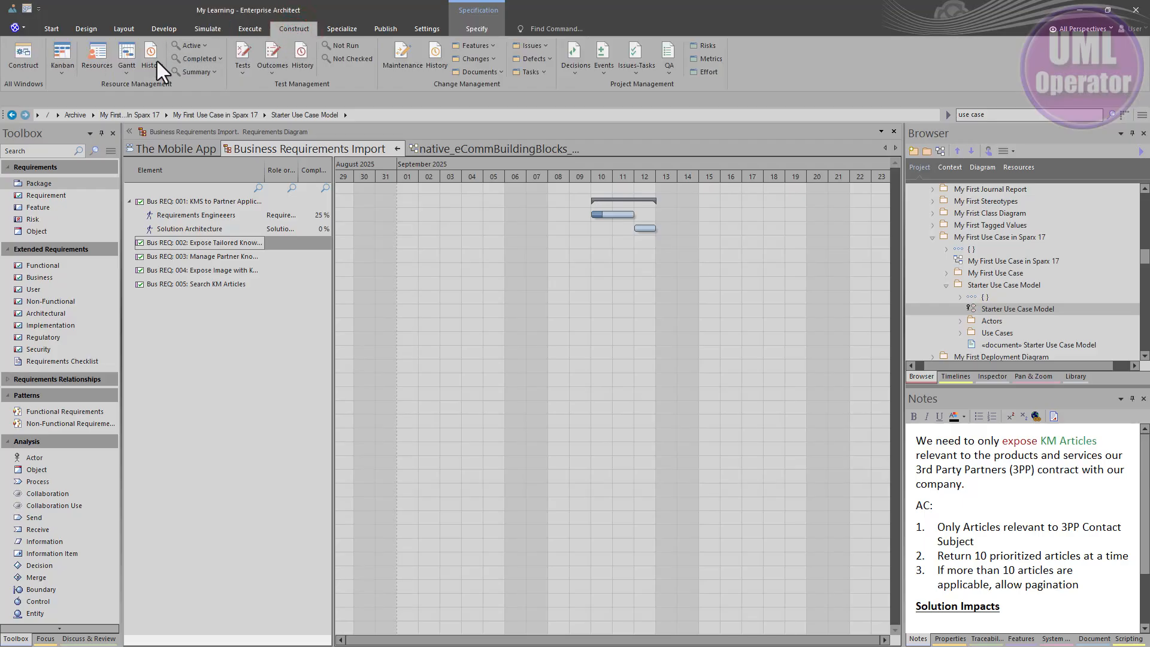
click(126, 76)
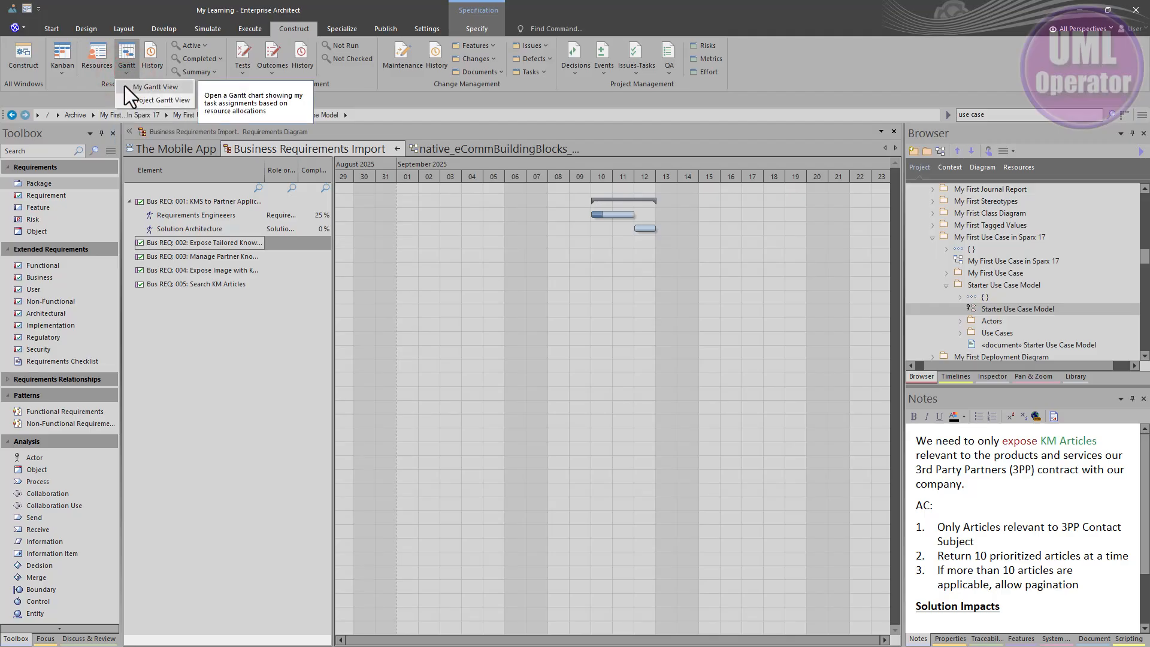
click(155, 102)
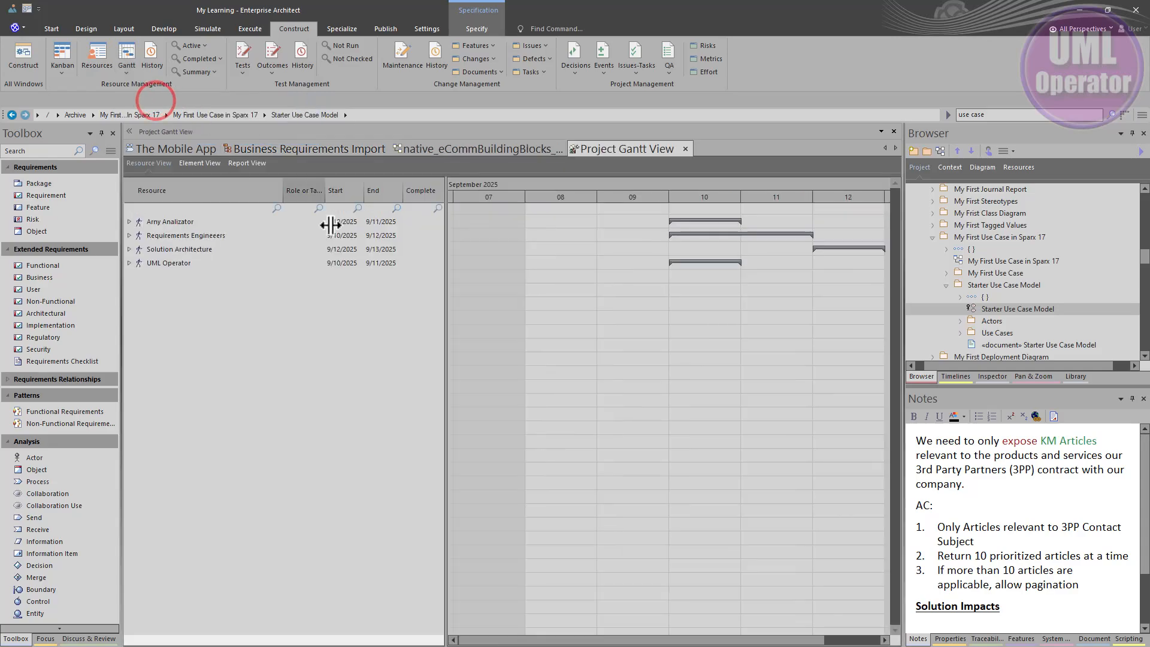
Step: Expand every resource in the Project Gantt View and select the Requirements Specification Report assigned to the first resource
click(174, 231)
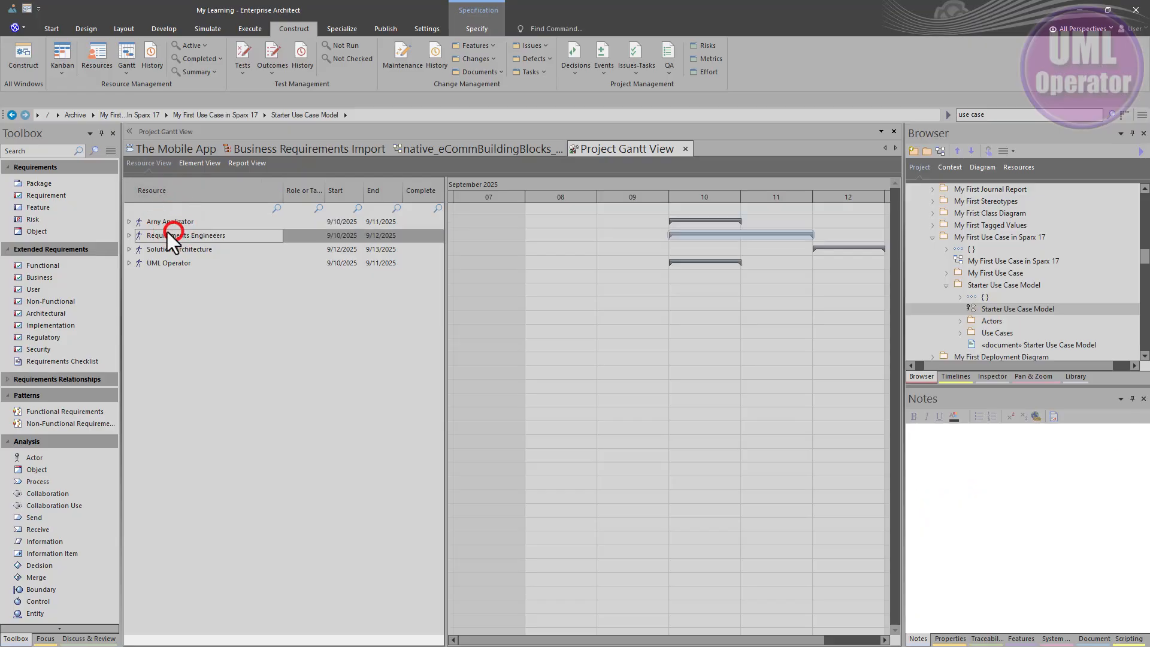
click(129, 221)
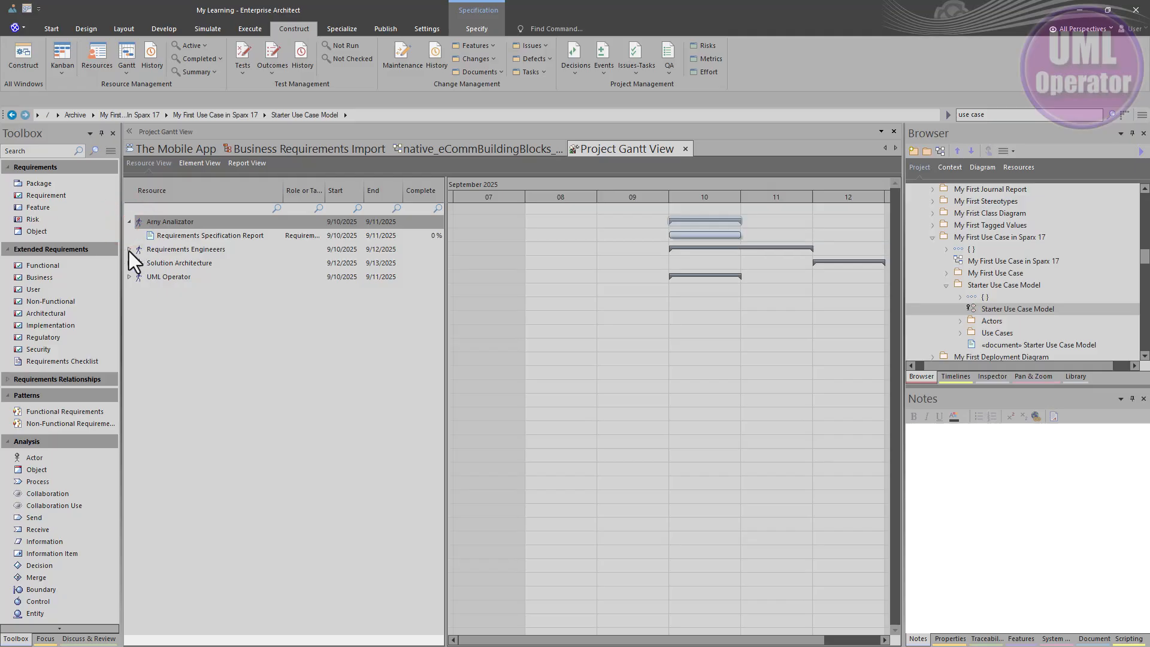
click(129, 249)
click(128, 277)
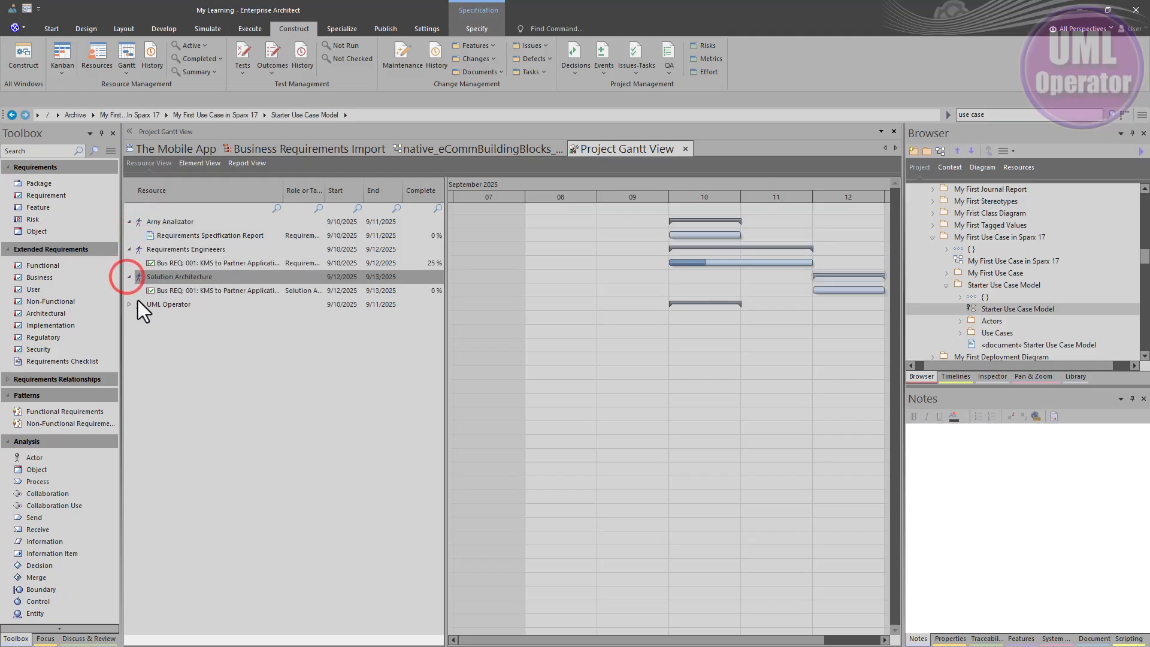
click(128, 304)
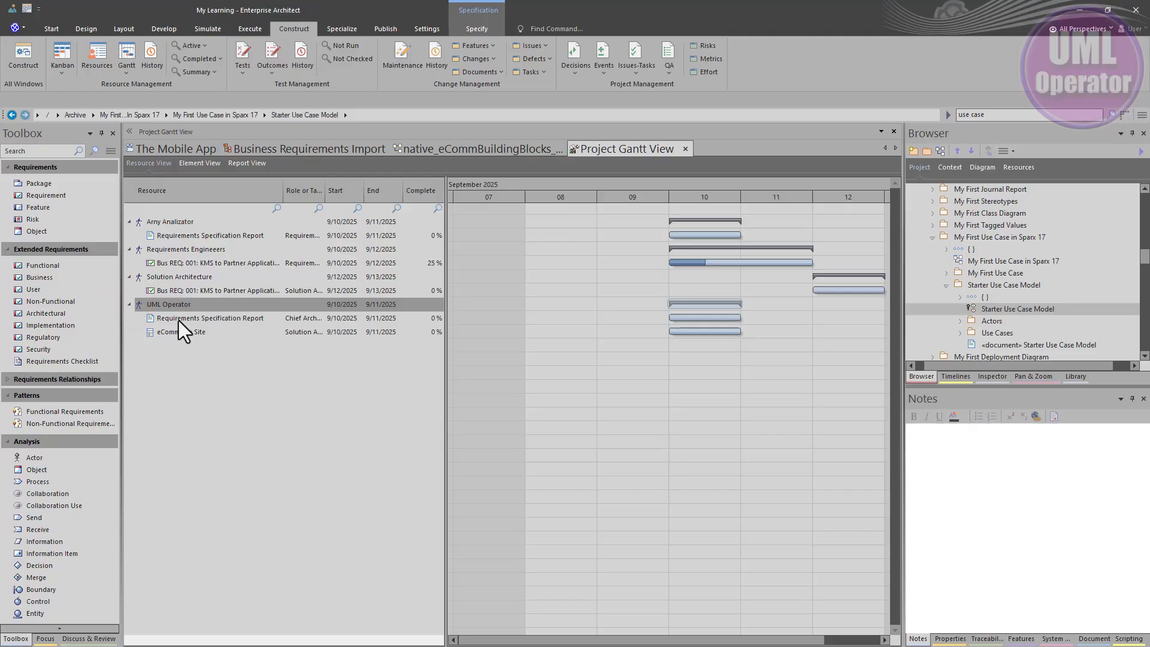
click(186, 235)
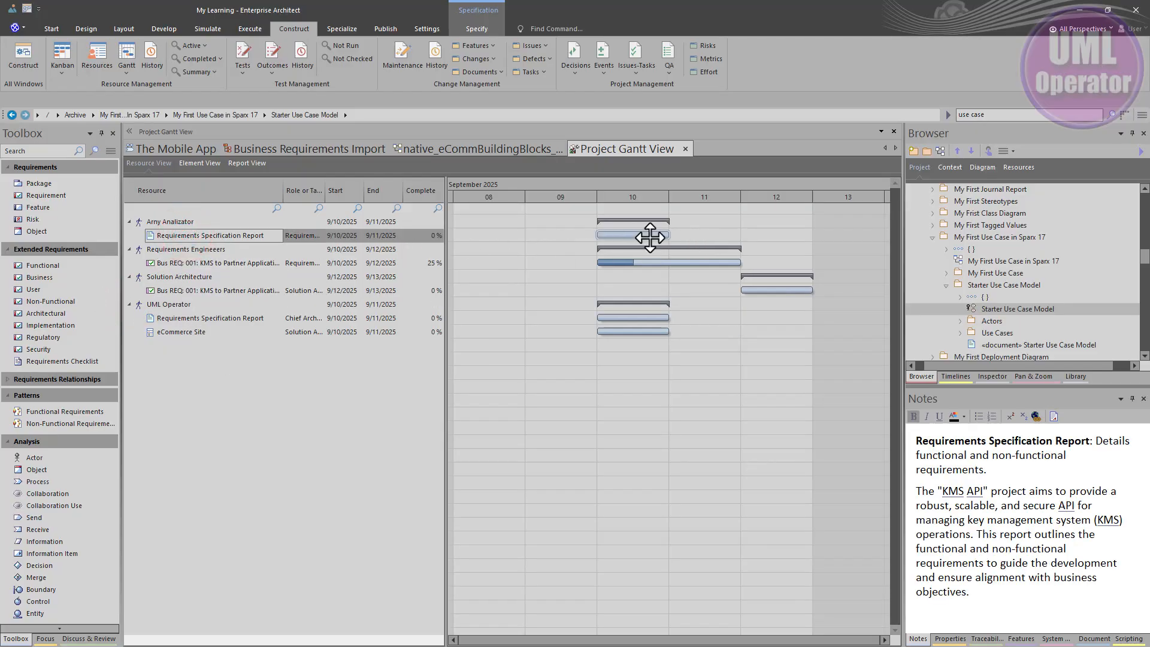
Step: Open My Gantt View, expand the eCommerce Site and Requirements Specification Report tasks, and examine the Solution Architect assignment
click(126, 72)
click(134, 87)
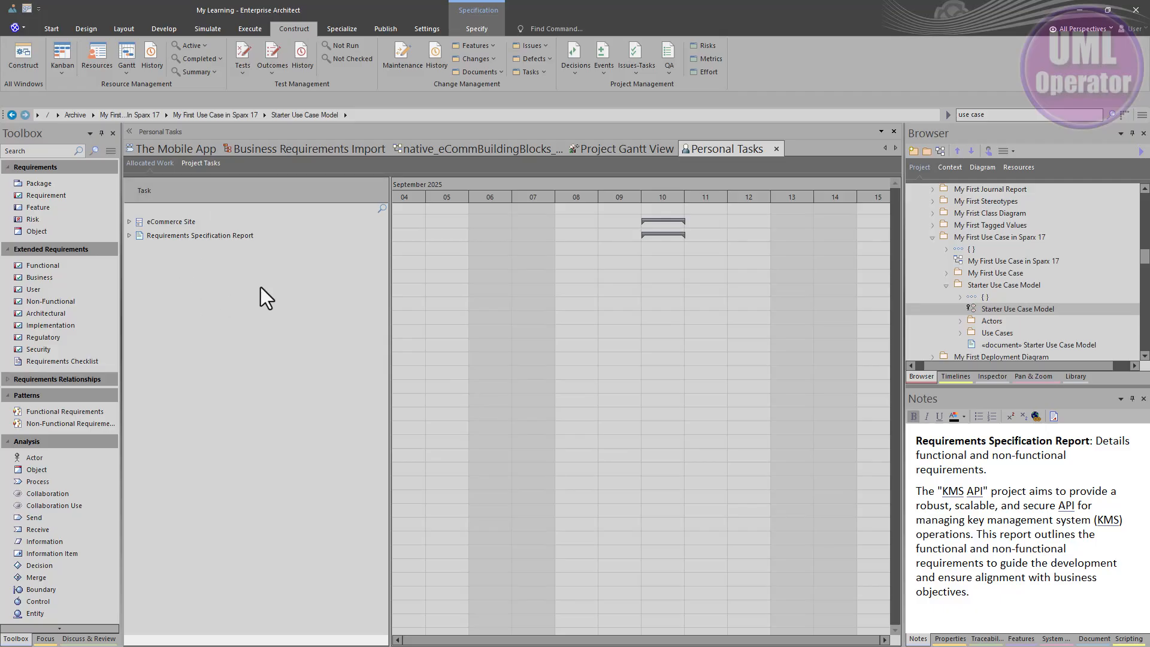
click(129, 222)
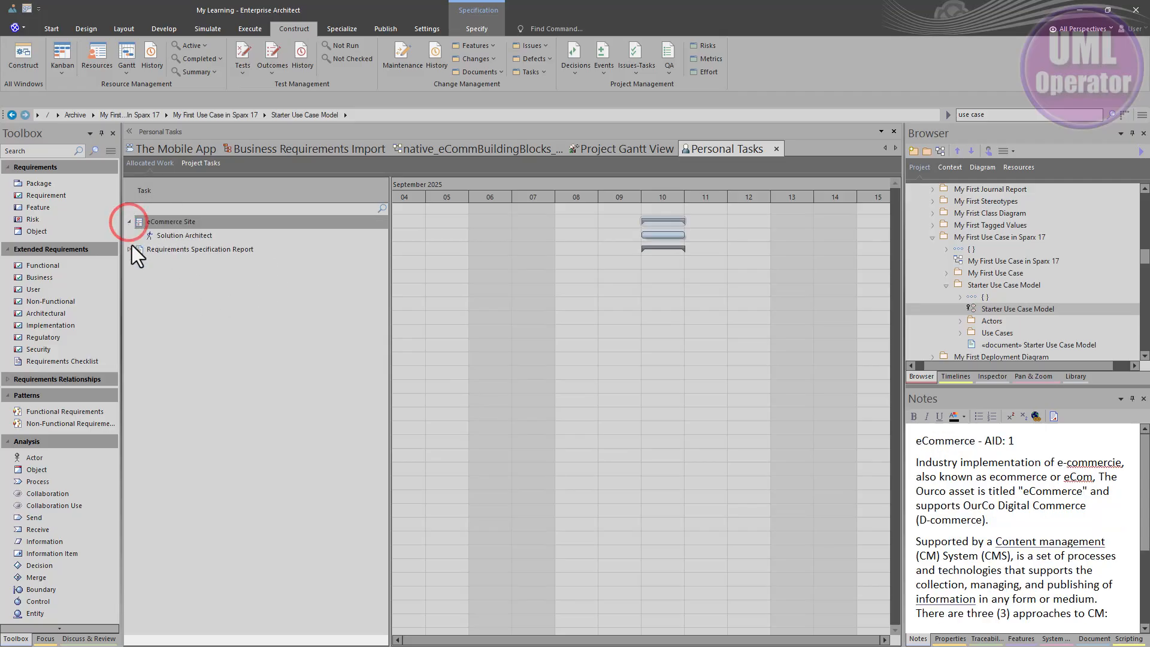
click(129, 249)
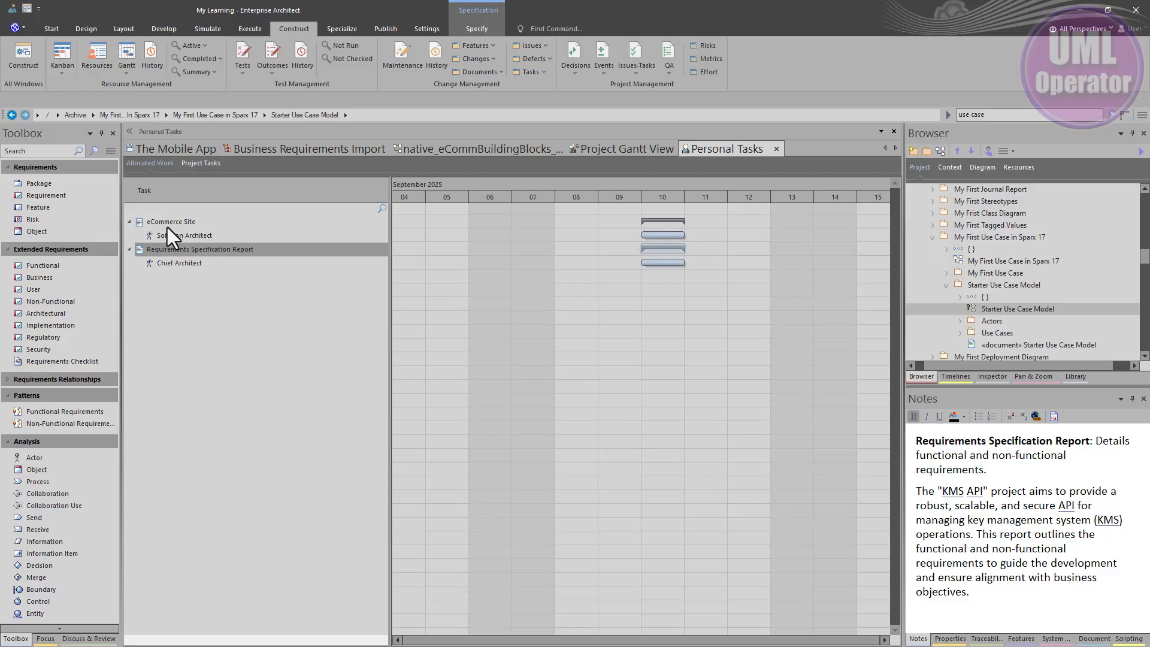
click(183, 234)
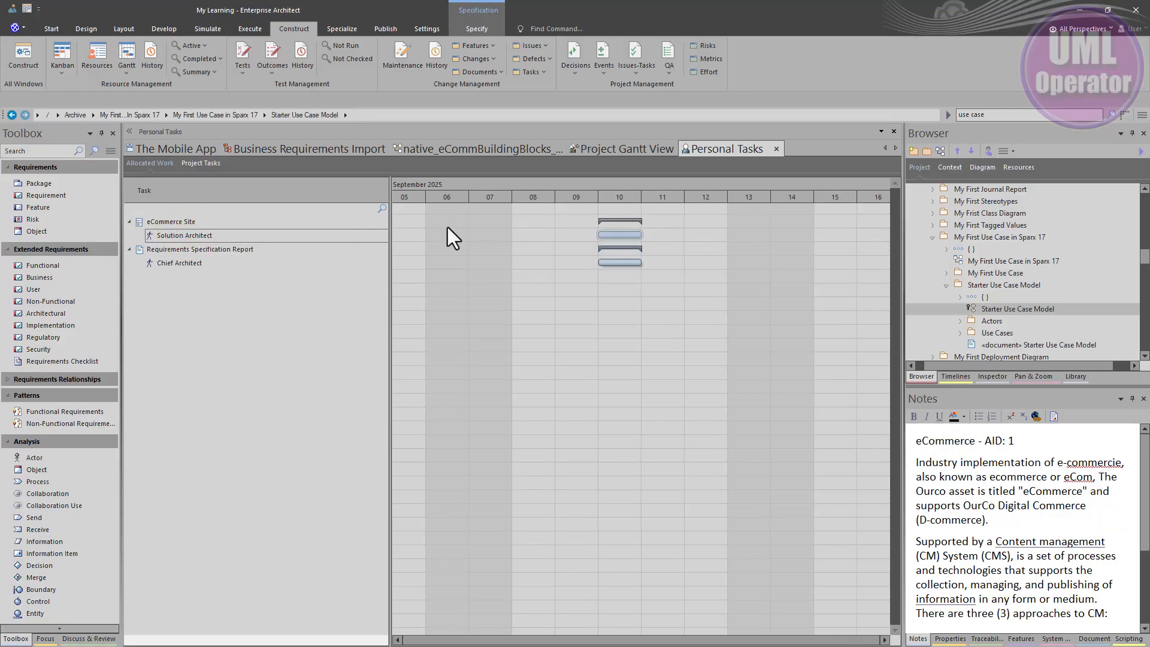
double_click(222, 236)
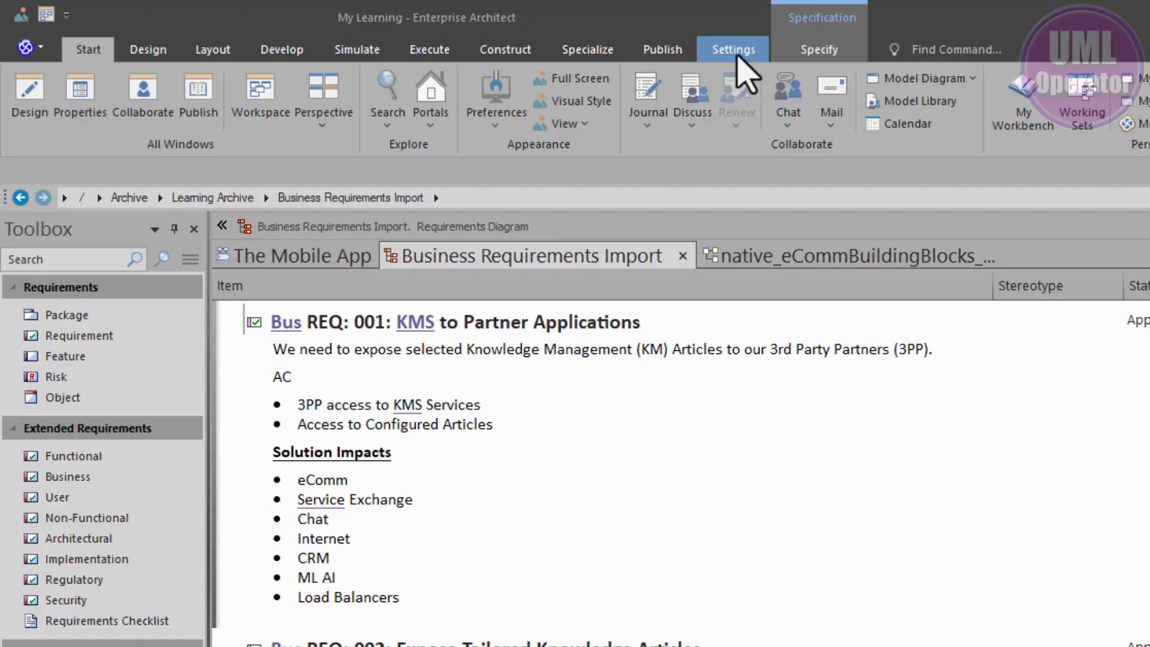
Step: Open the People reference data and examine the defined project authors, including the Business Analyst author and the Application Analysts entry
click(427, 29)
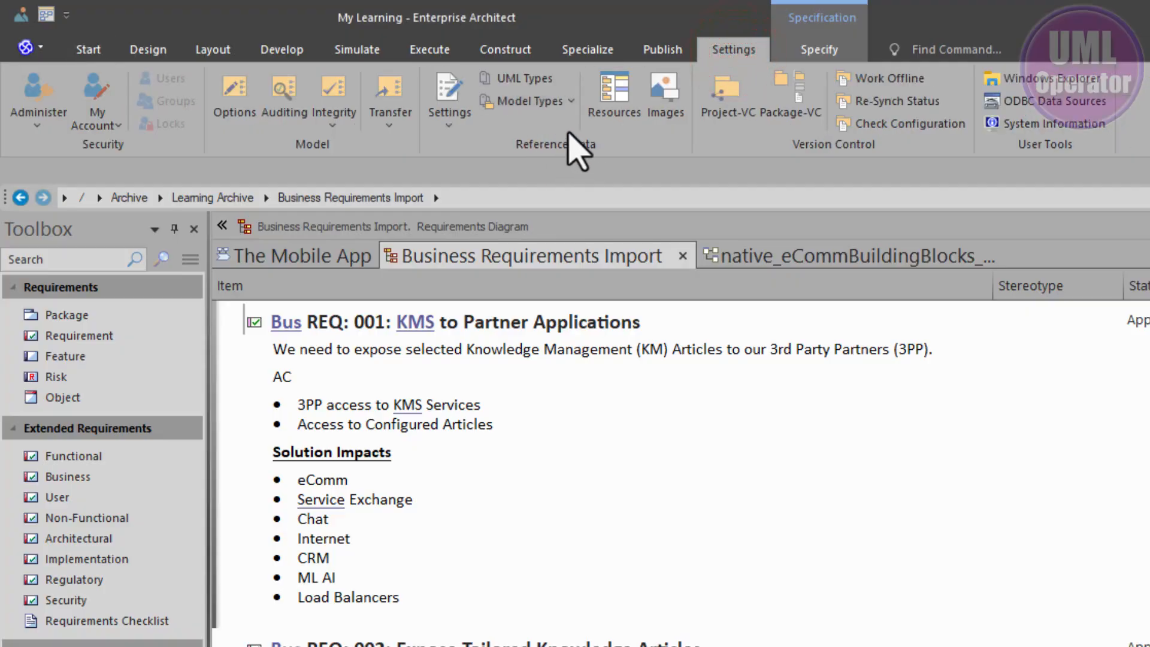
click(569, 101)
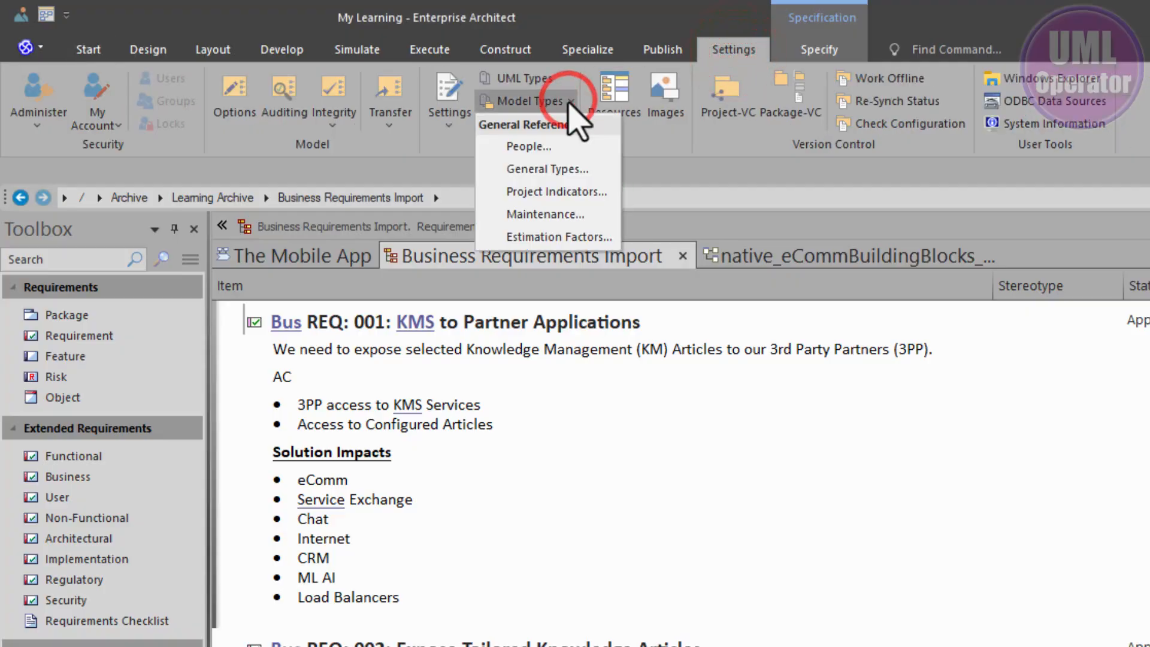
click(542, 145)
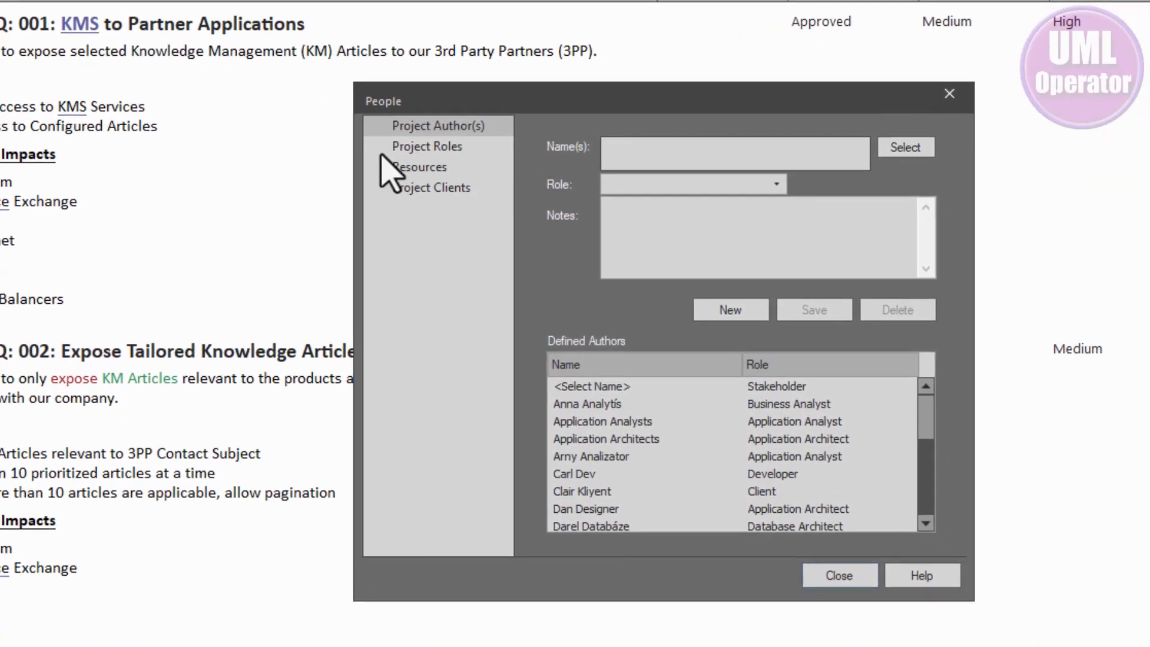
click(441, 125)
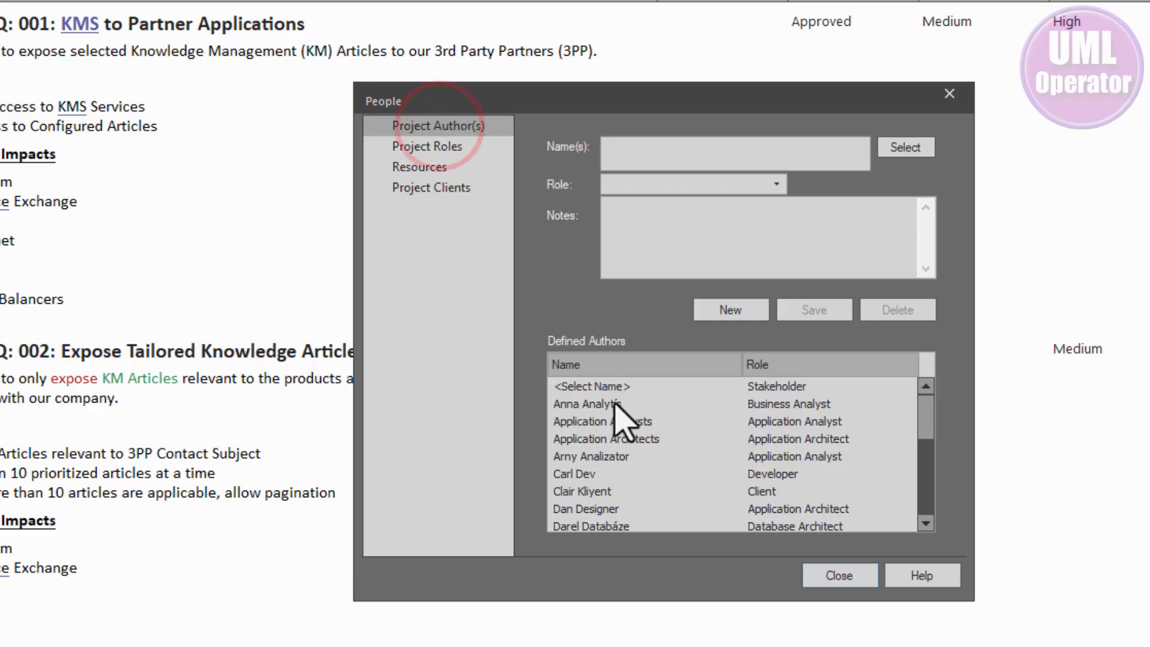
scroll(614, 404, down, 6)
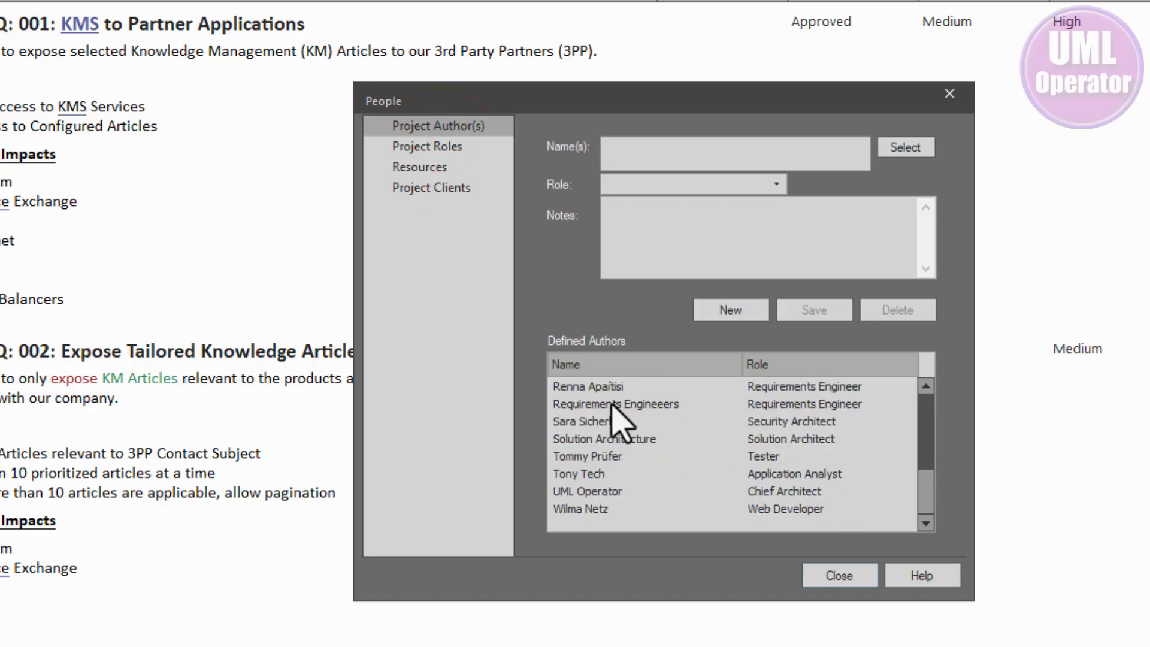
scroll(617, 419, up, 6)
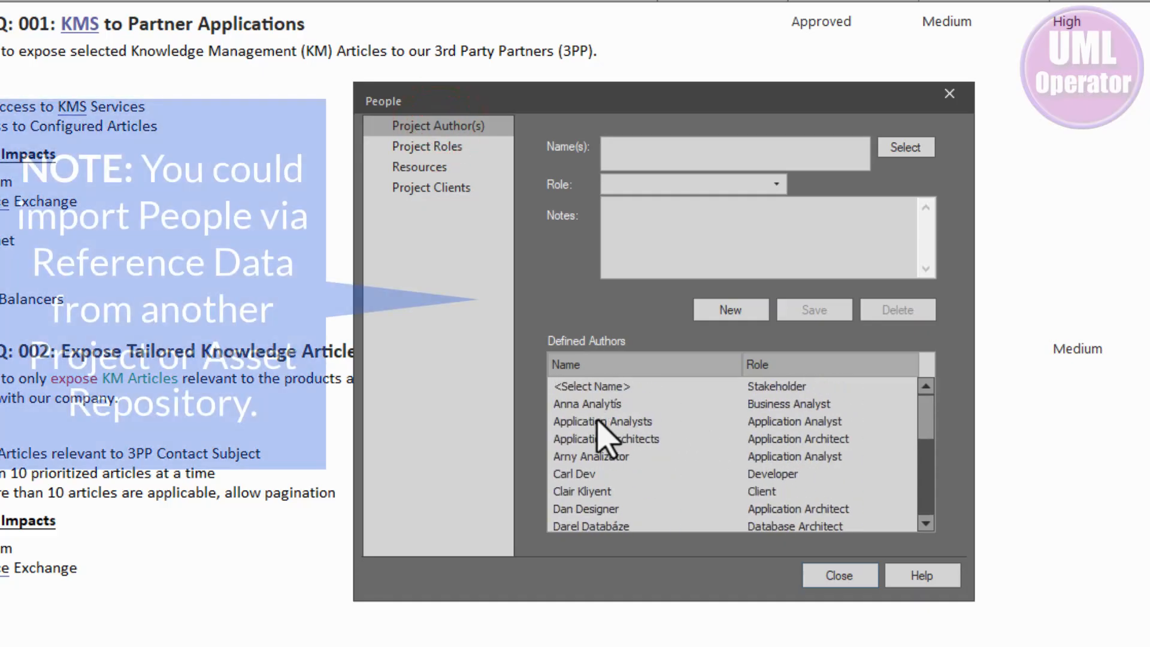
click(593, 404)
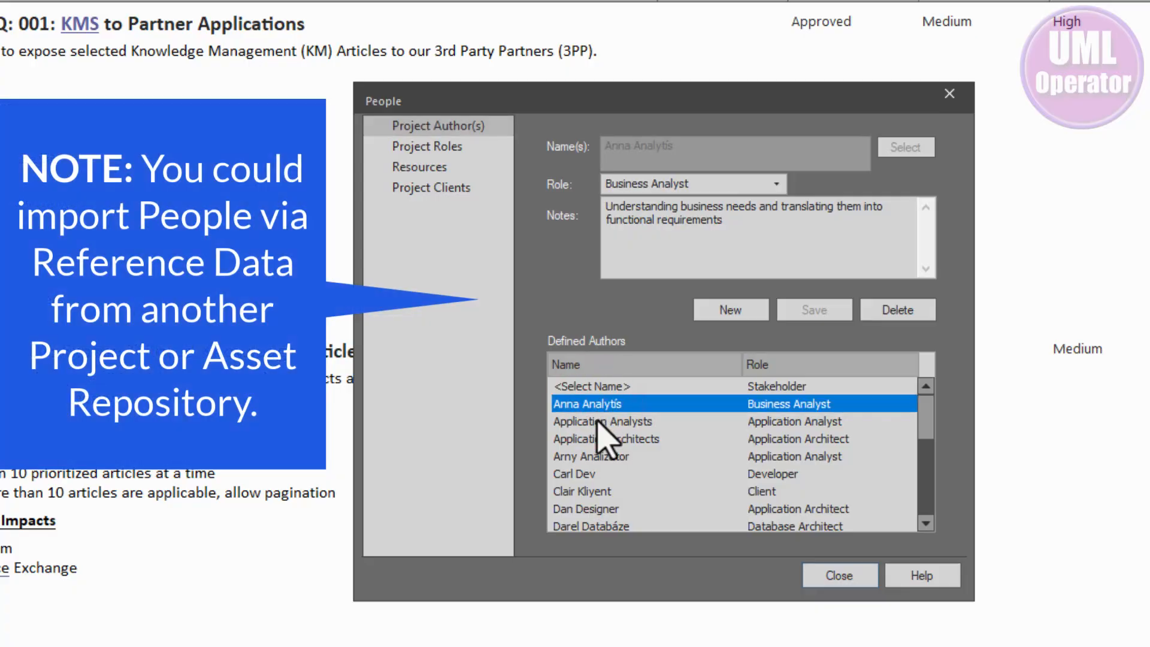
click(593, 421)
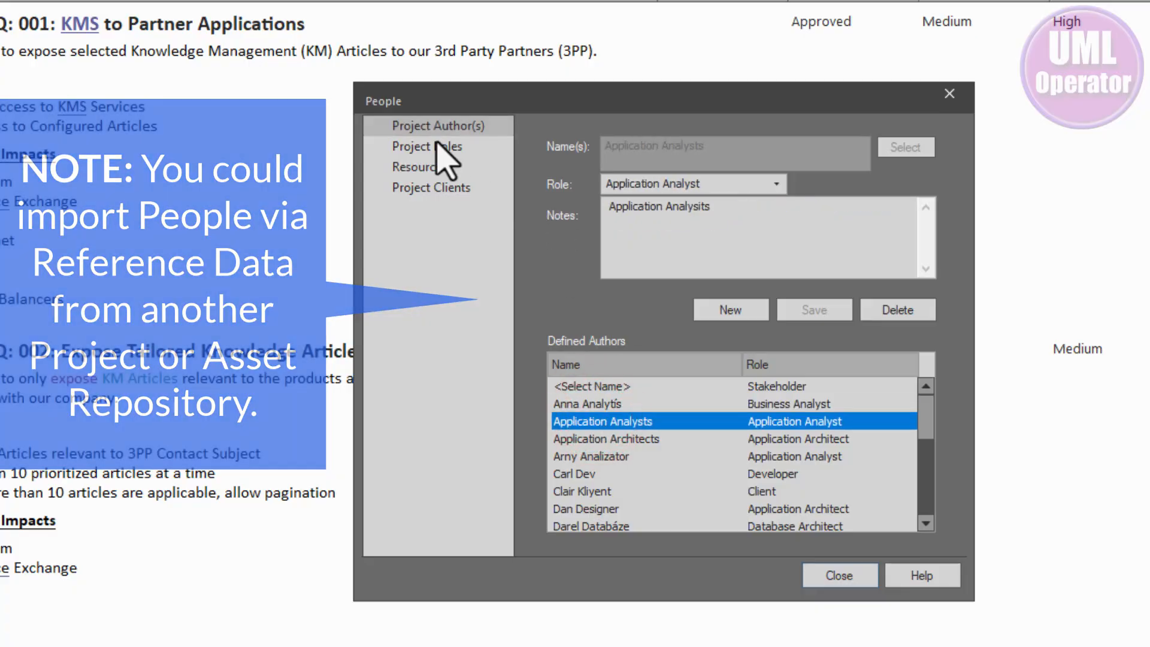
Step: Examine the defined project roles, including the Application Analyst role's description, and compare them with the project authors
click(436, 146)
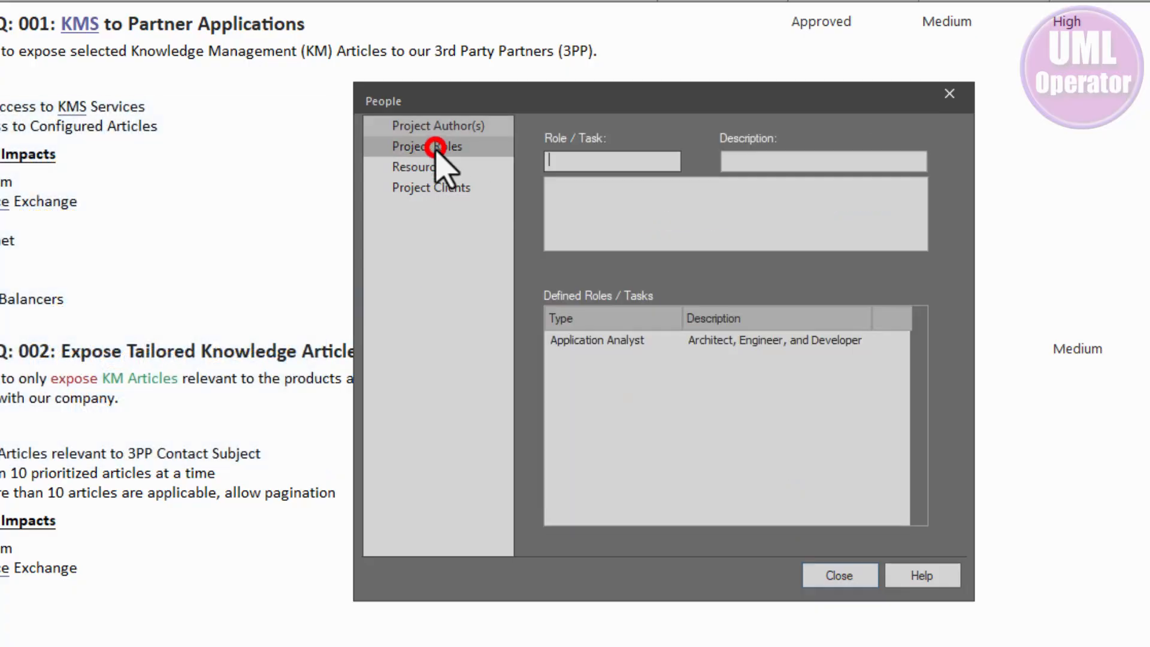
click(581, 340)
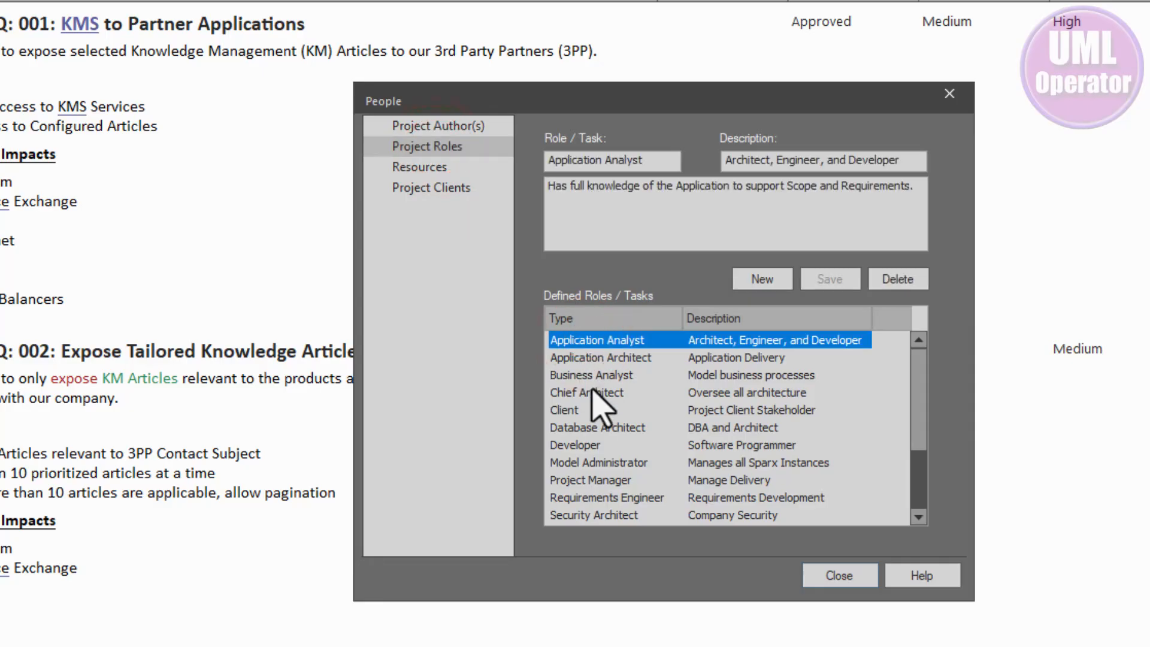
click(421, 123)
click(426, 146)
click(422, 125)
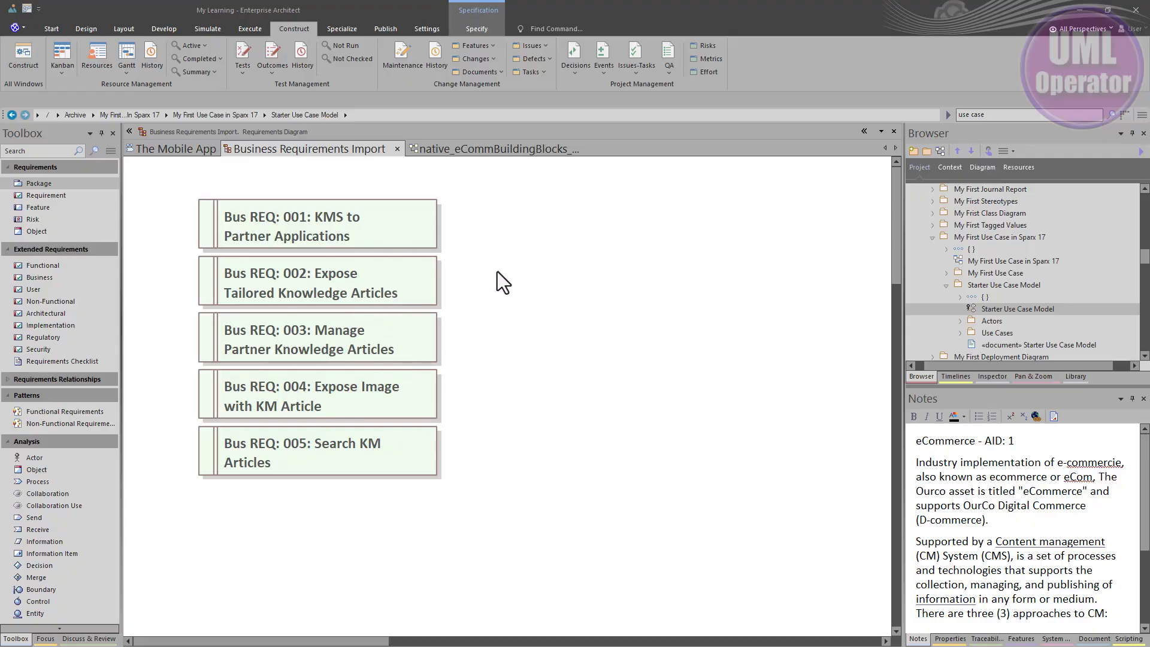
Step: Switch the Business Requirements Import diagram to Specification View and read through the requirements
right_click(503, 233)
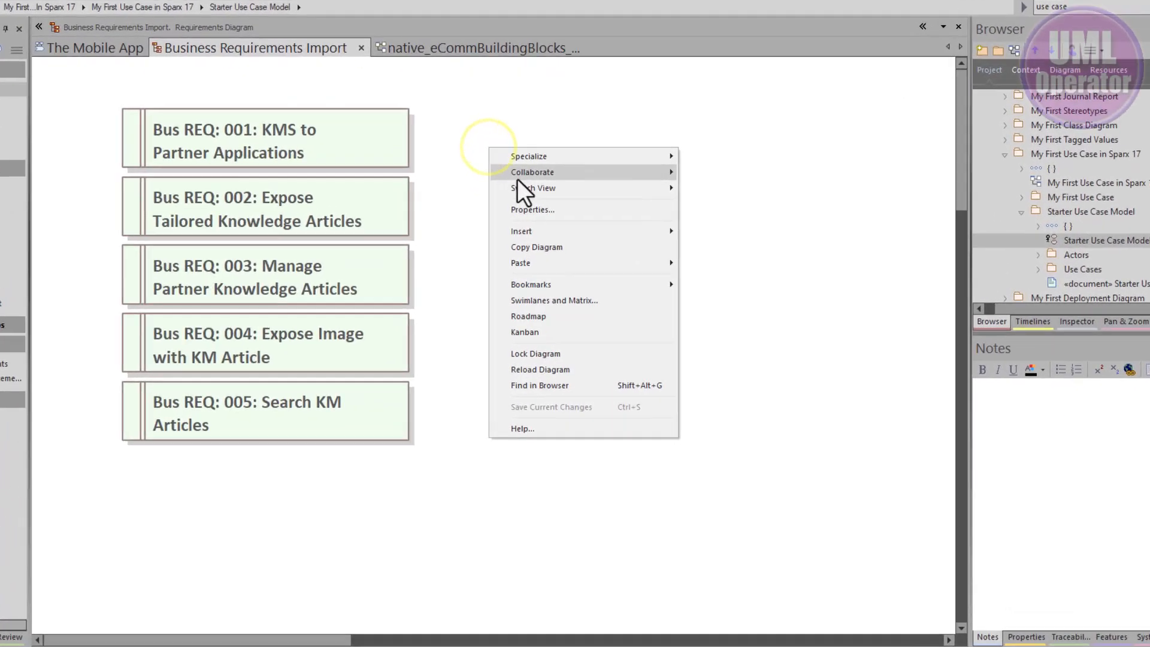
click(533, 264)
click(728, 198)
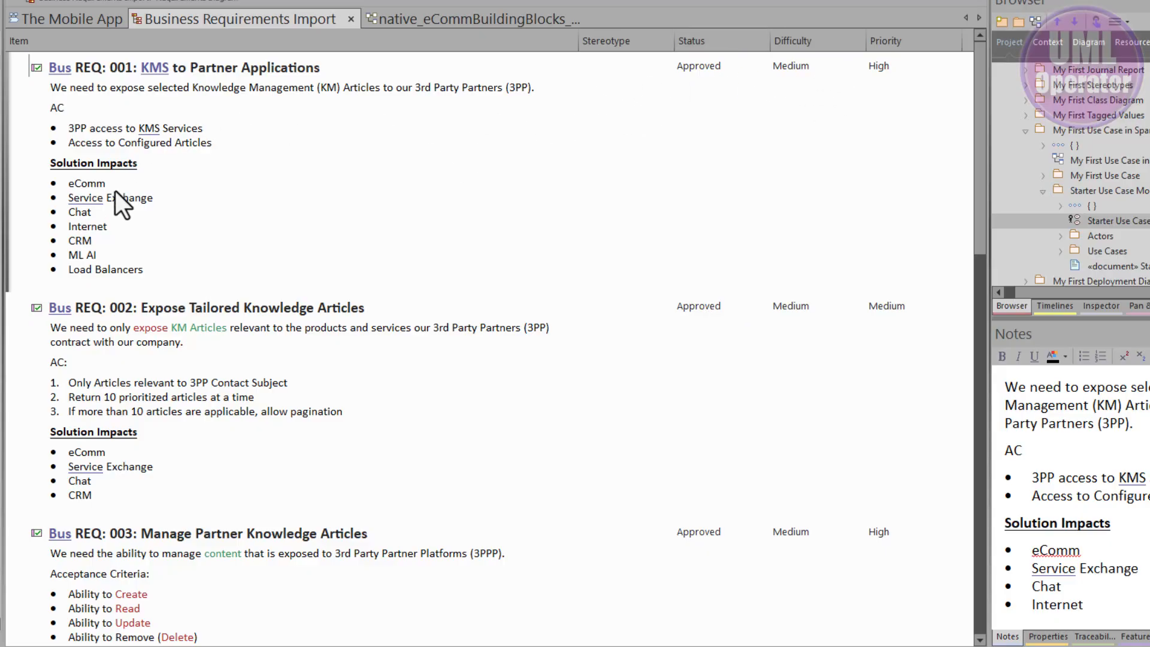
scroll(149, 217, down, 6)
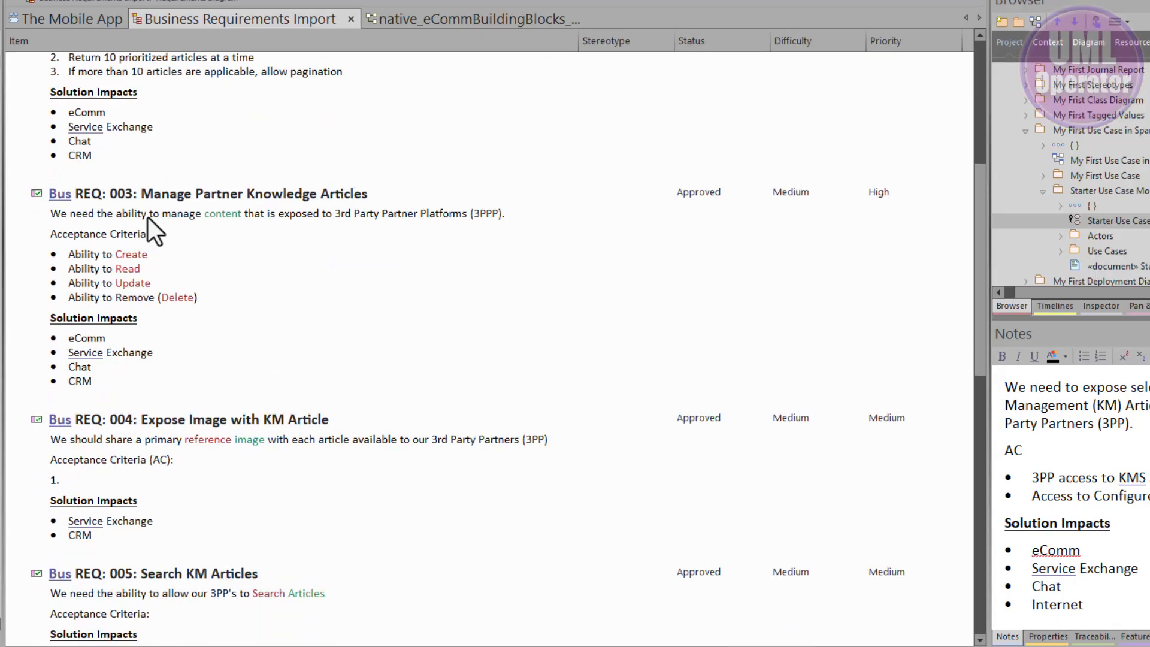
scroll(148, 217, down, 4)
scroll(149, 218, up, 6)
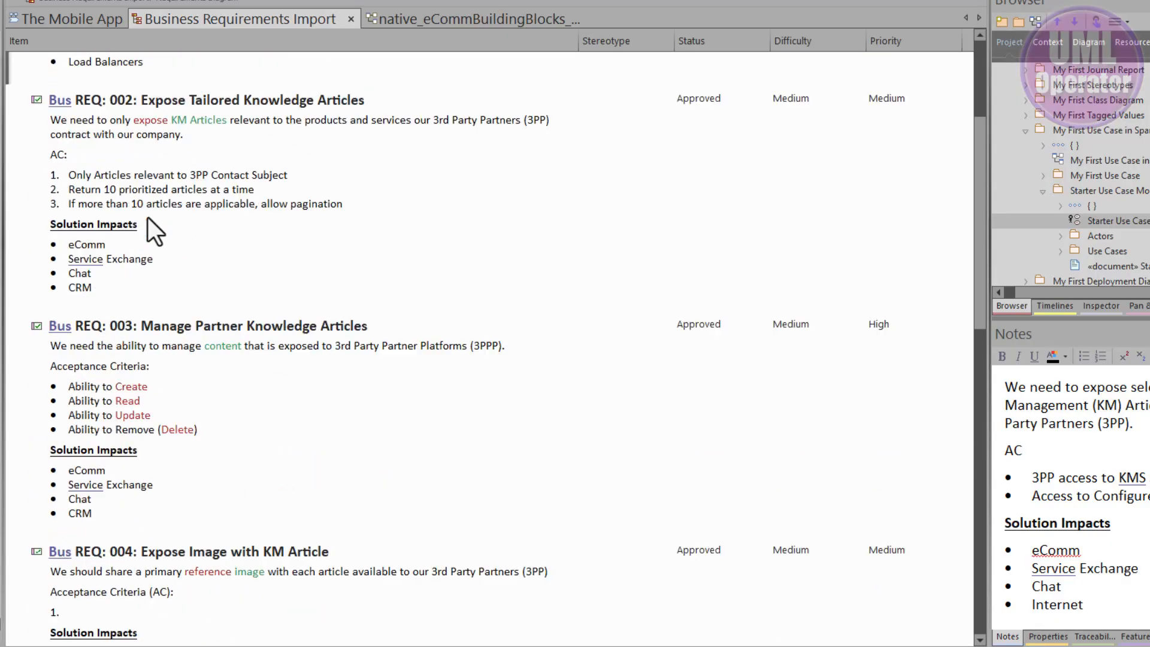
scroll(148, 217, up, 4)
Step: Switch the requirements from Specification View to Gantt View and expand the resources assigned to Bus REQ: 001
right_click(405, 158)
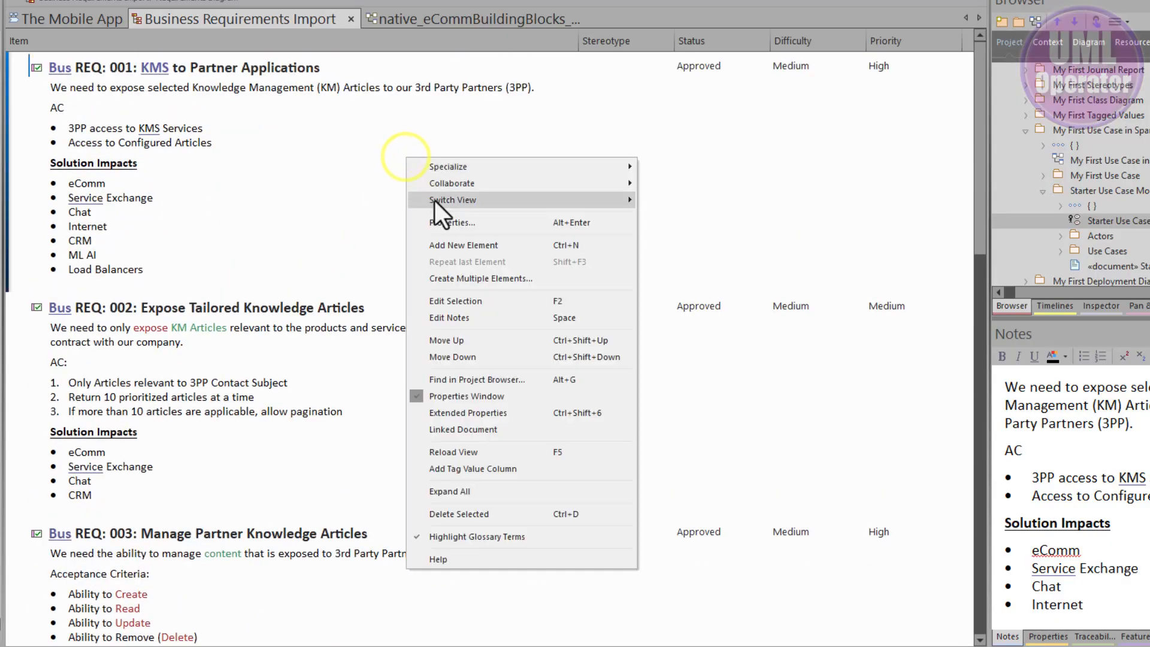
mouse_move(462, 200)
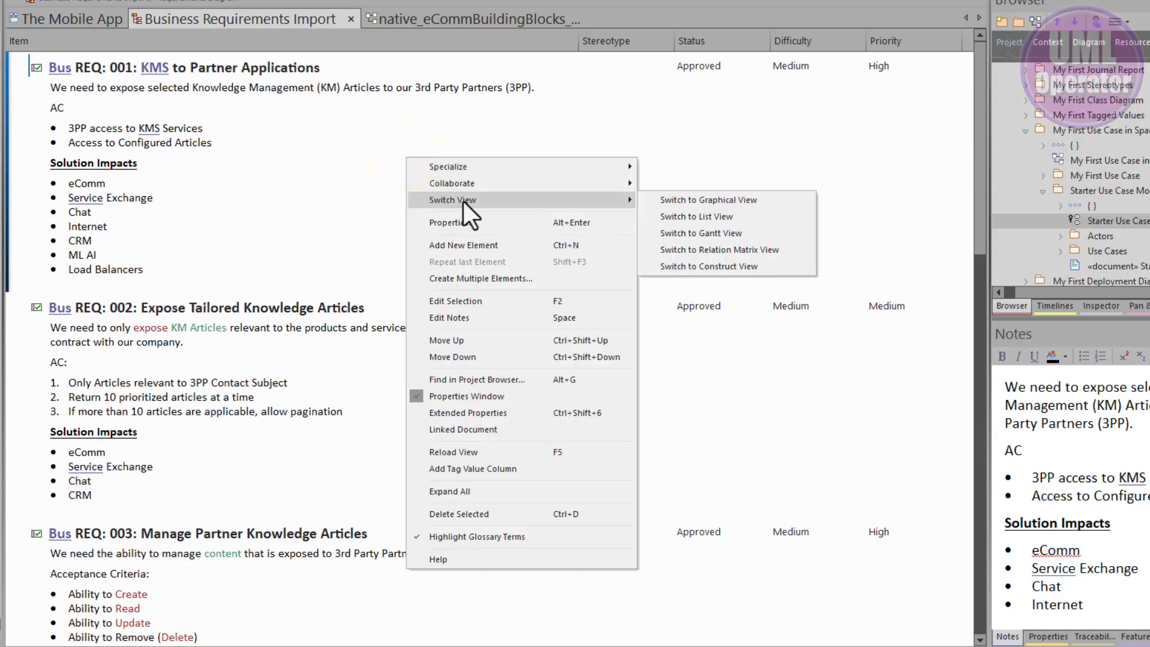
click(692, 232)
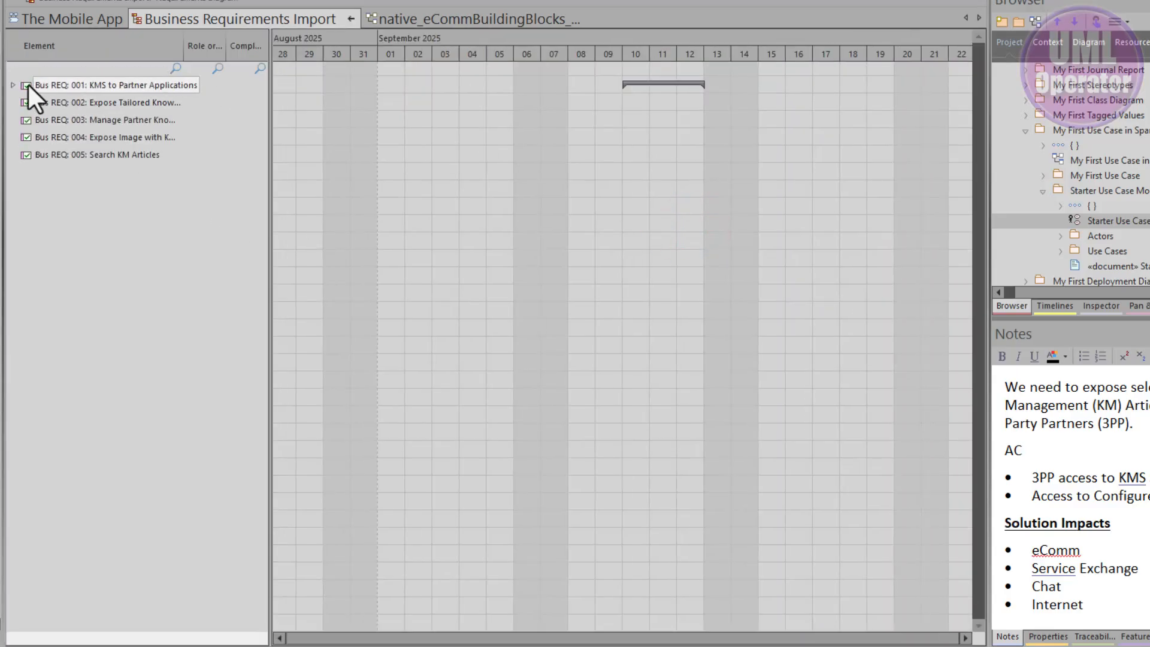
click(12, 86)
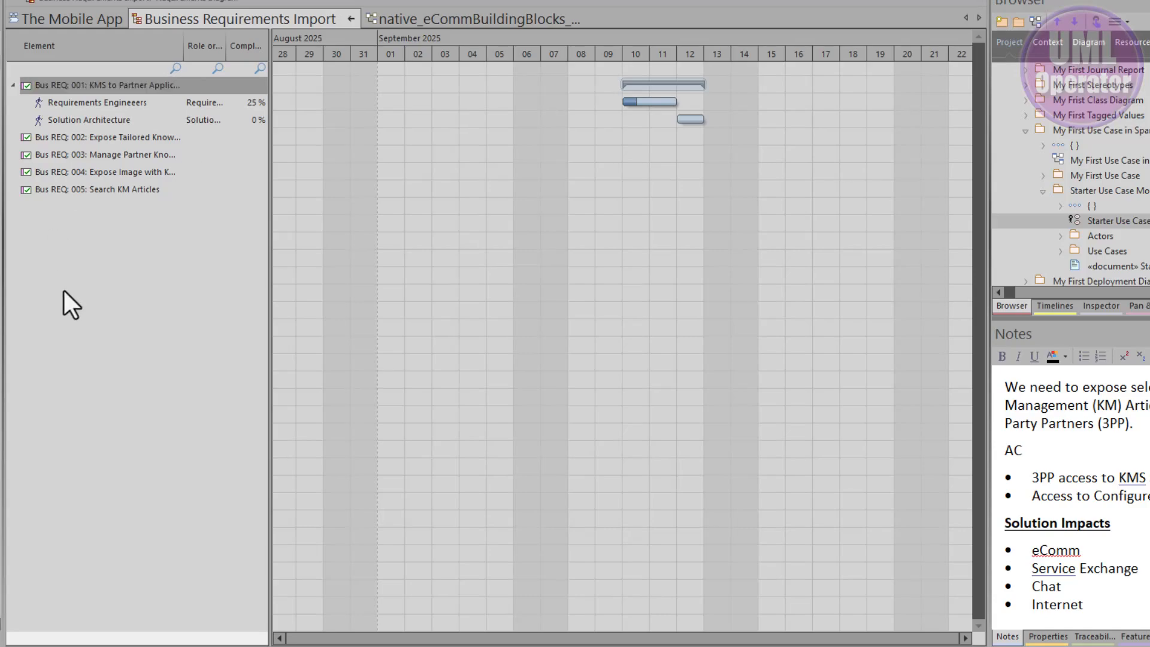
click(72, 308)
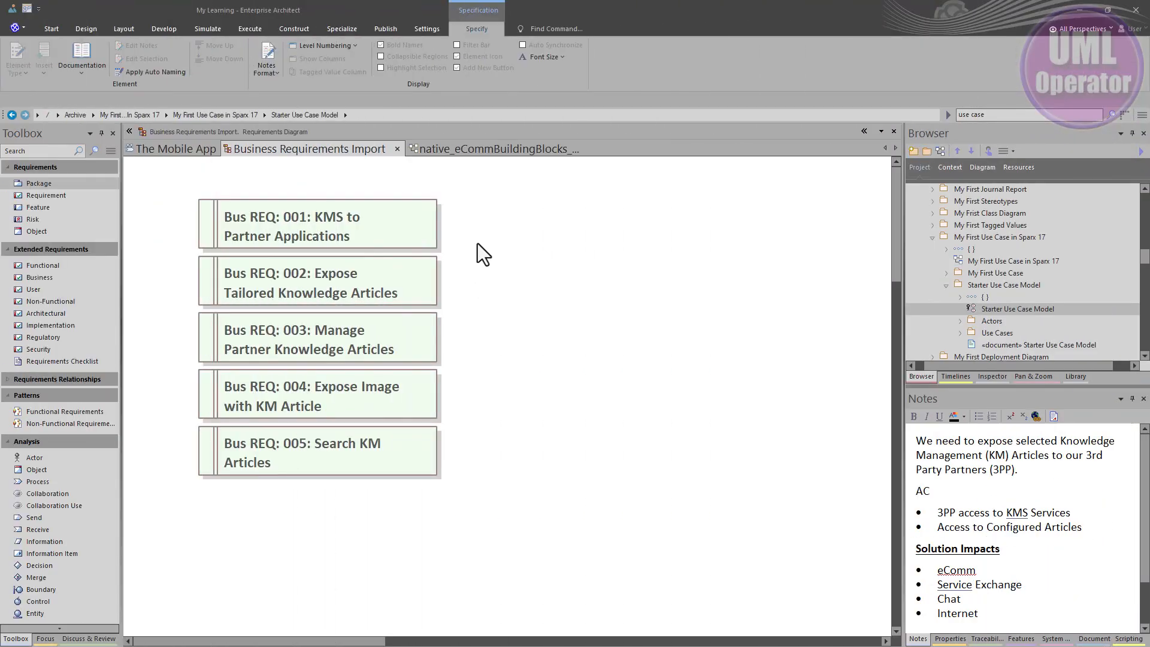
Step: Check the notes of Bus REQ: 001 to 004 in the graphical diagram and switch it to Specification View
click(398, 224)
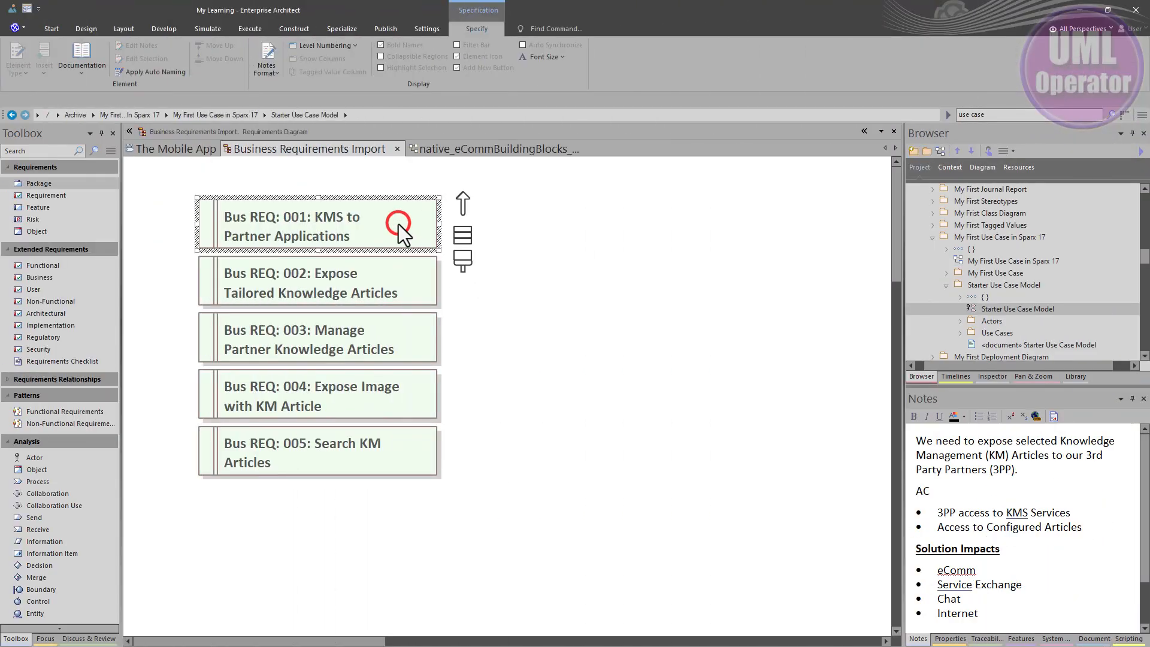
click(397, 271)
click(400, 336)
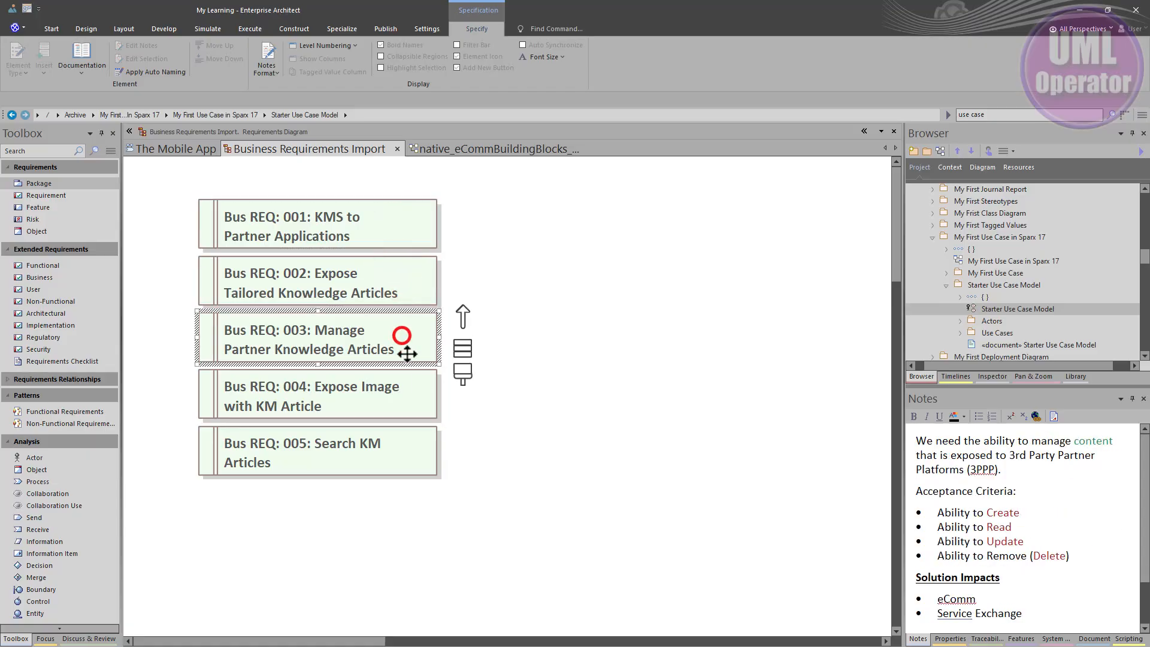
click(411, 400)
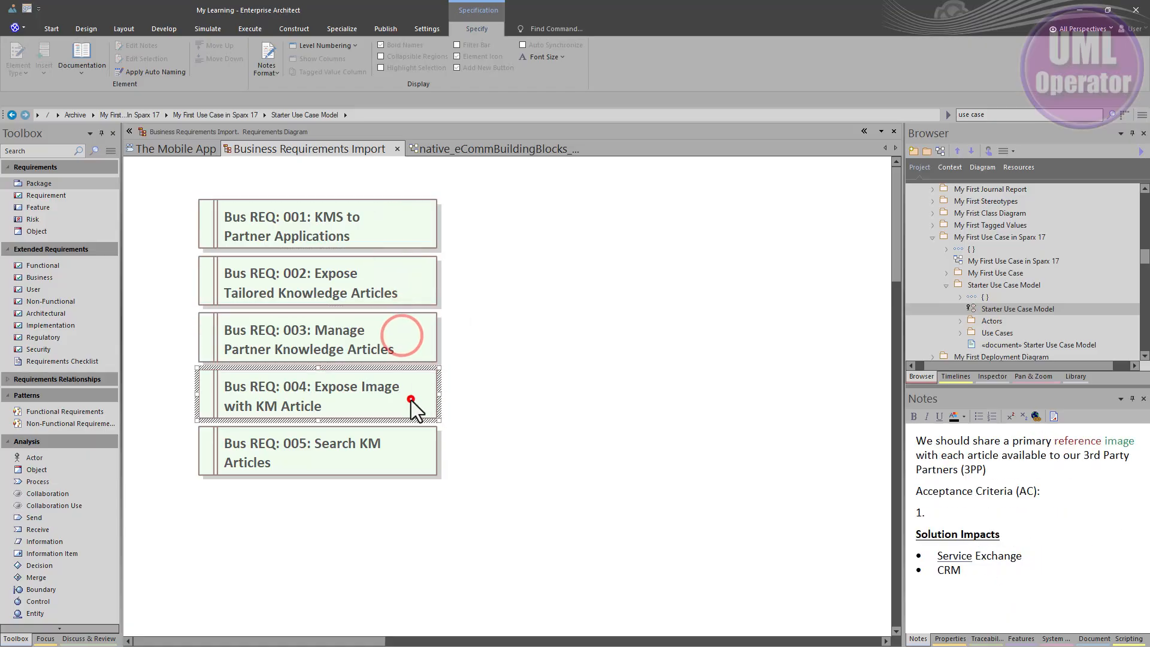
right_click(481, 231)
mouse_move(520, 262)
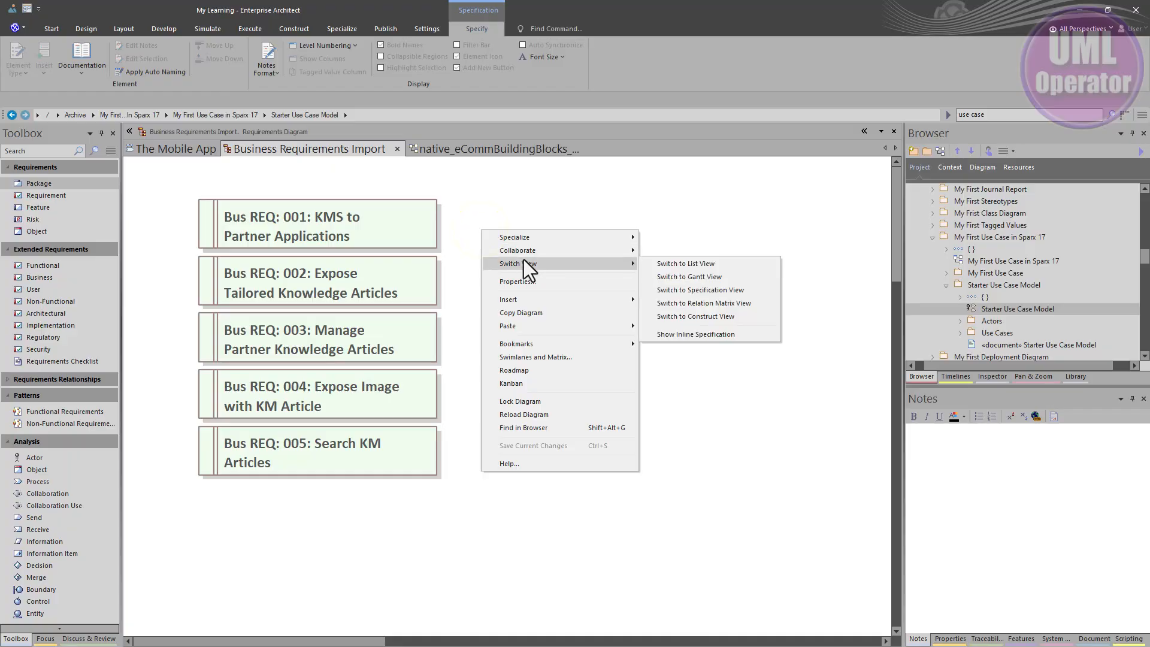
click(674, 289)
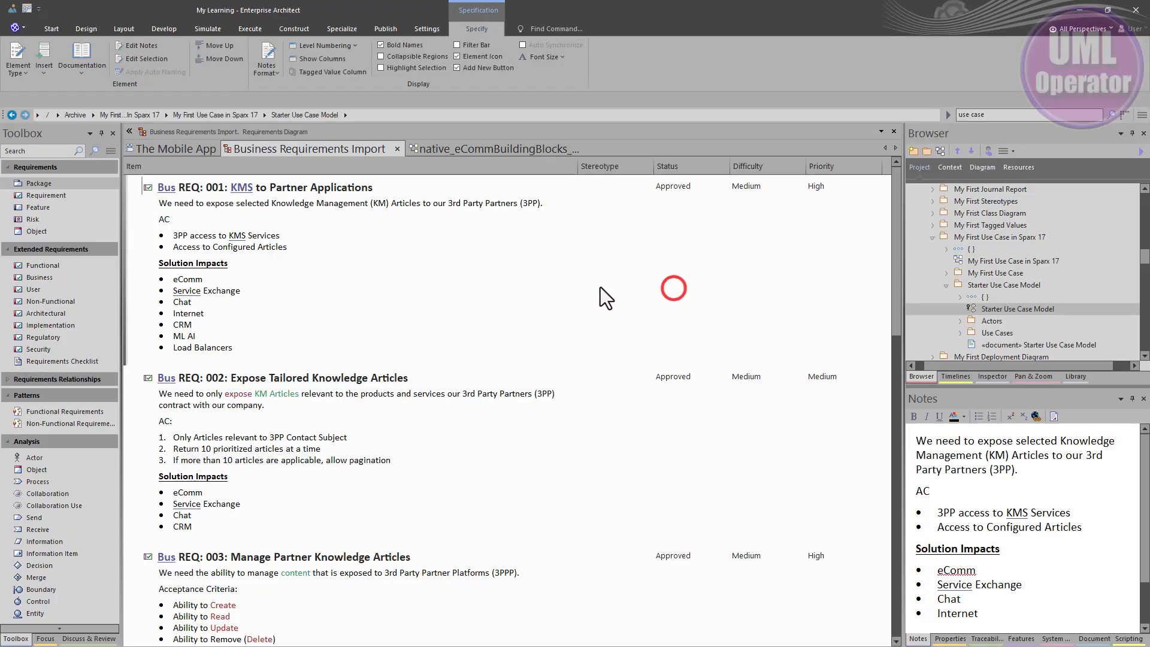
Step: Change the Business Requirements Import diagram to Gantt View and show the resources under Bus REQ: 001
right_click(404, 278)
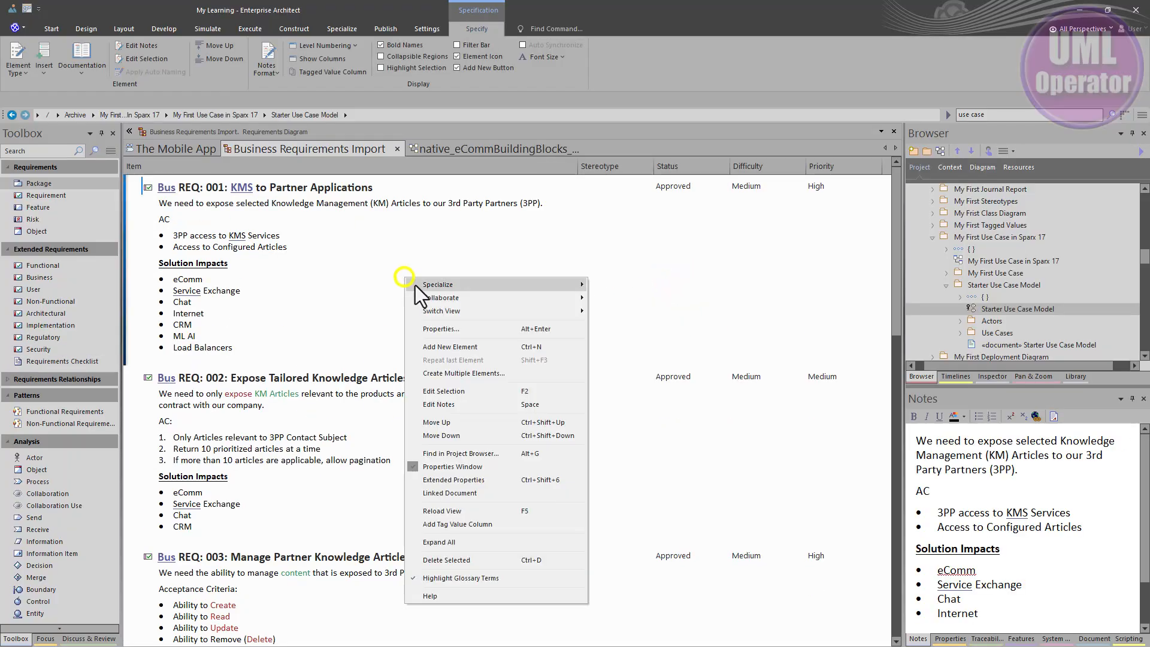
click(458, 308)
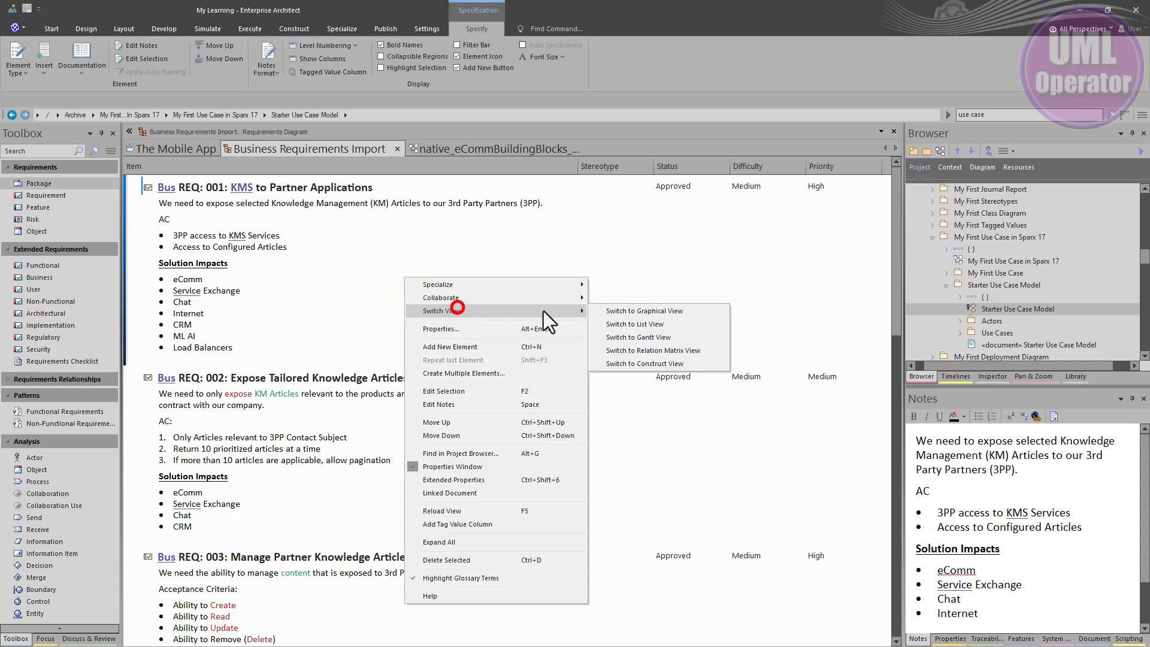
click(644, 334)
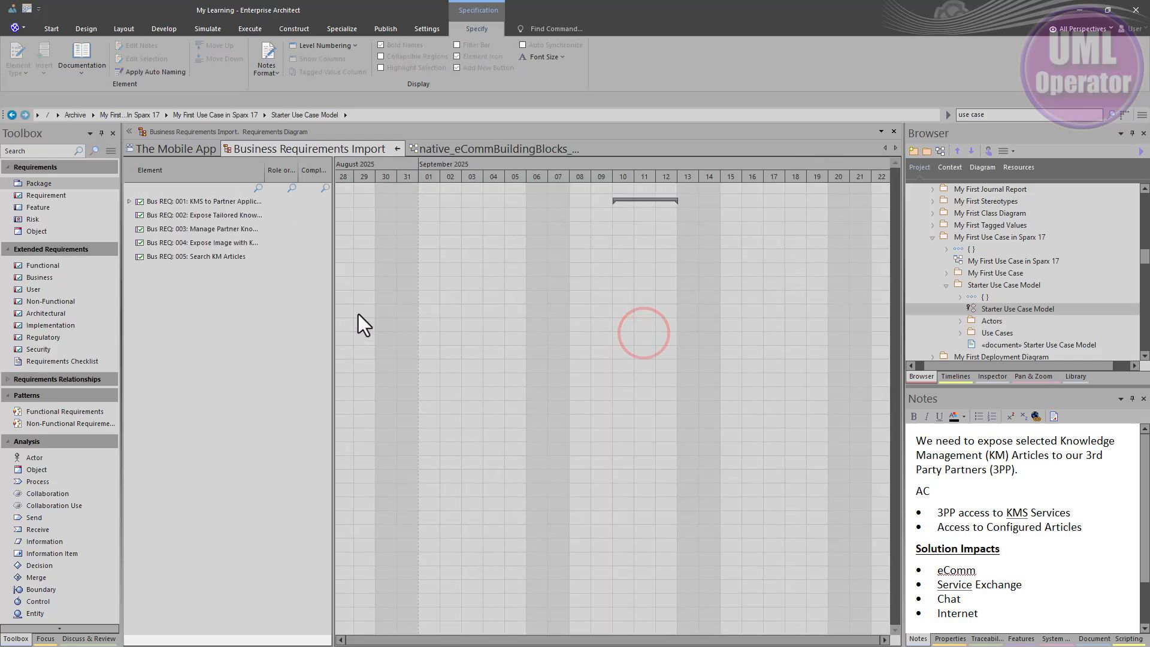
click(129, 202)
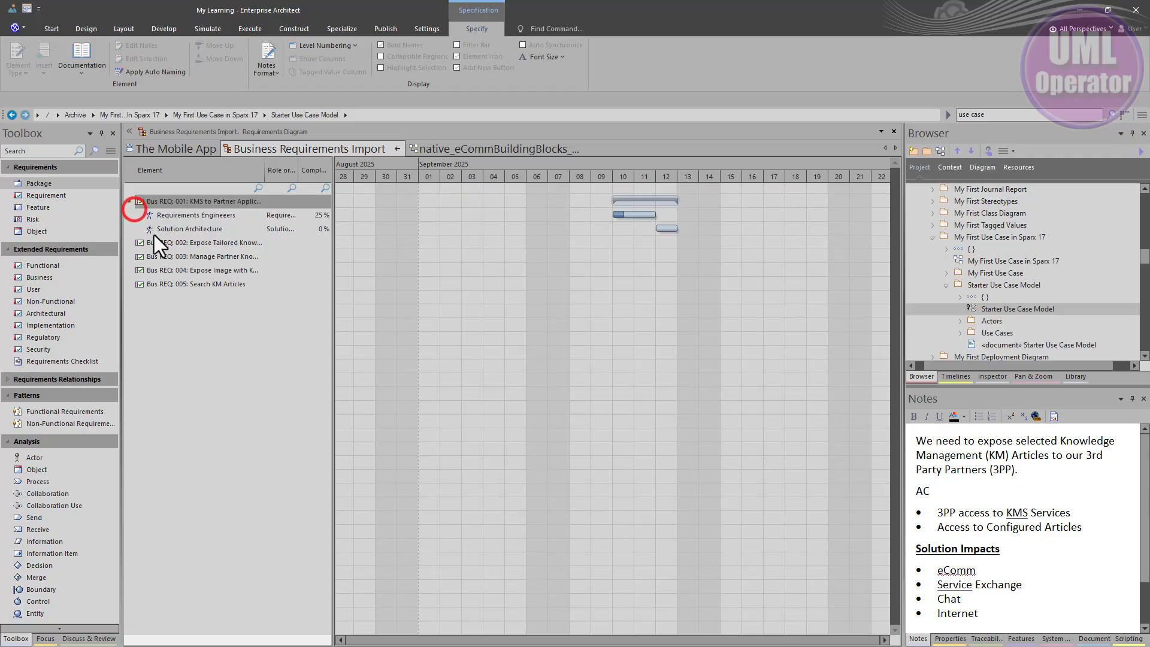
Step: Start a resource assignment for Bus REQ: 002 with Requirements Engineeers as the resource and Requirements Engineer as the role
click(154, 244)
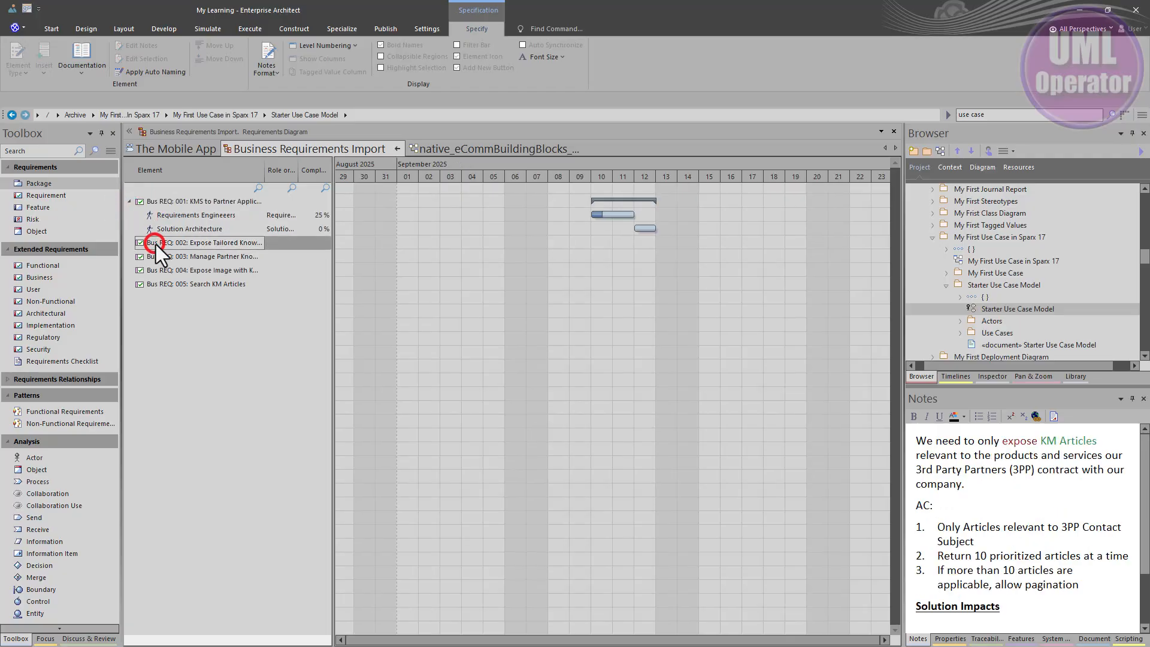
right_click(155, 243)
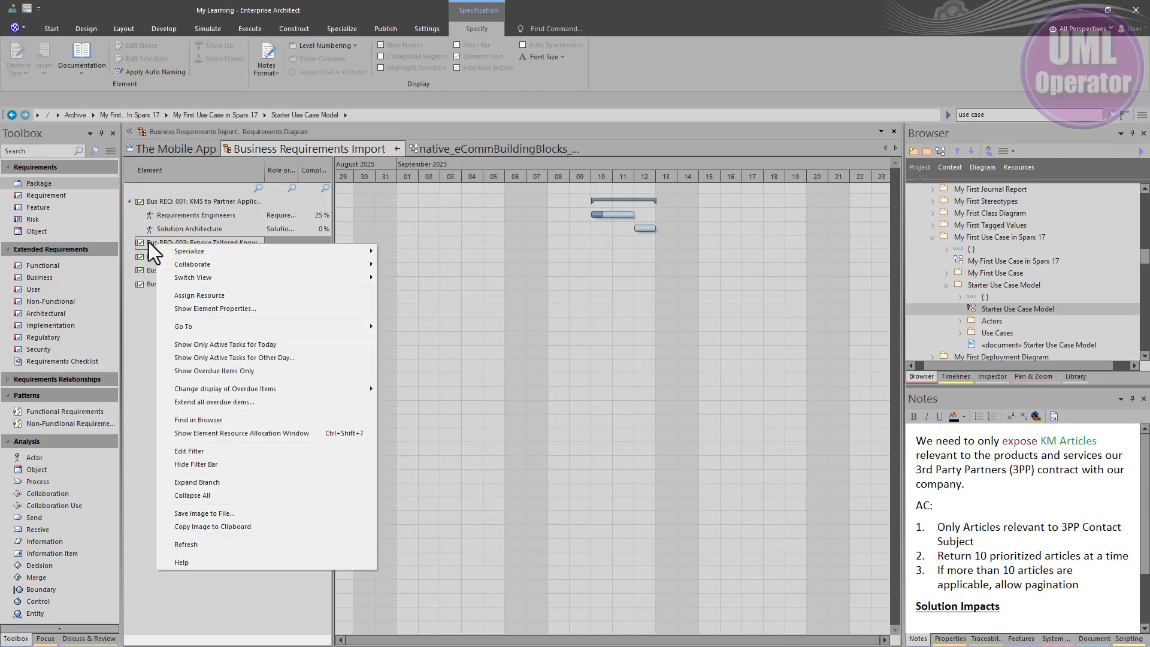
click(195, 291)
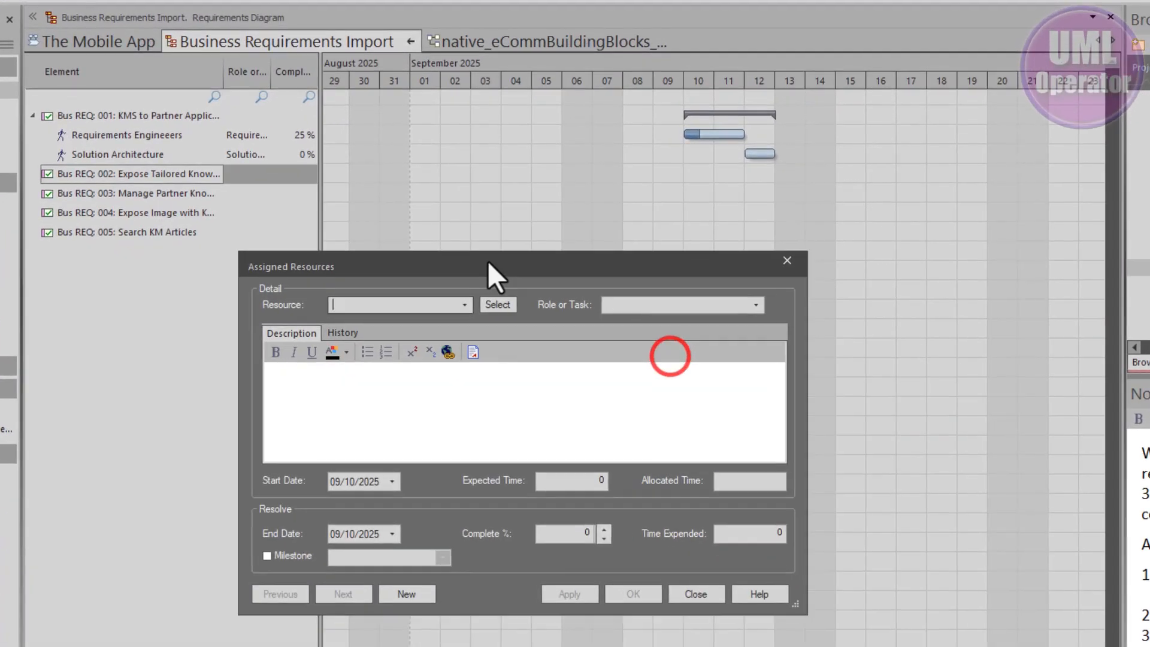
click(632, 401)
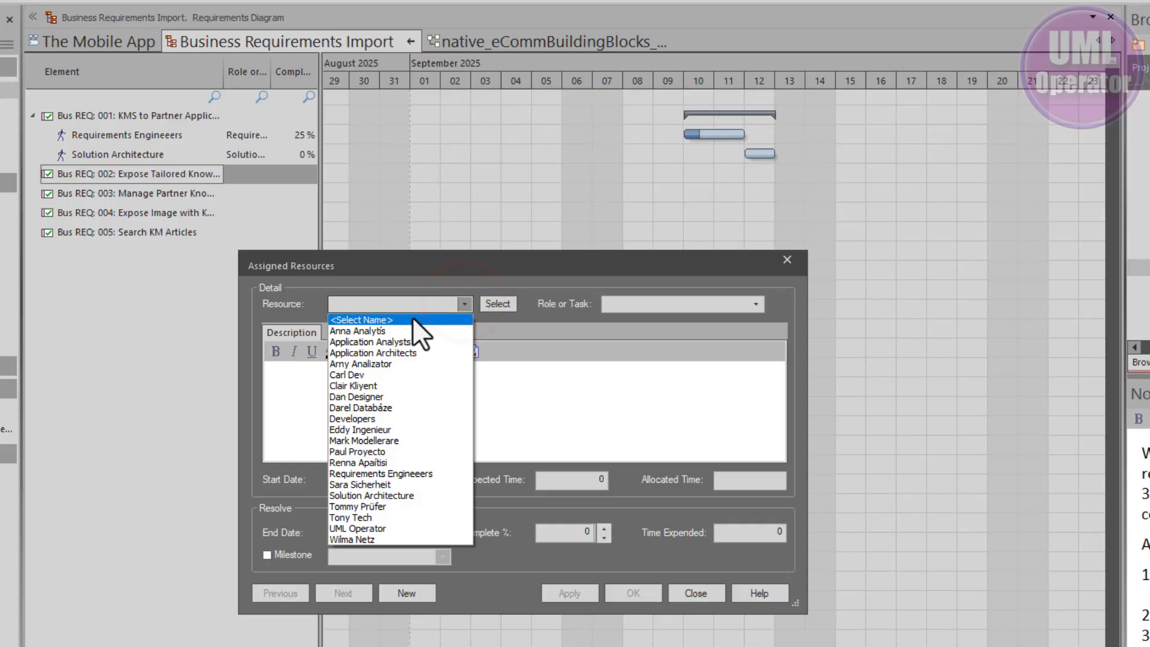
click(405, 473)
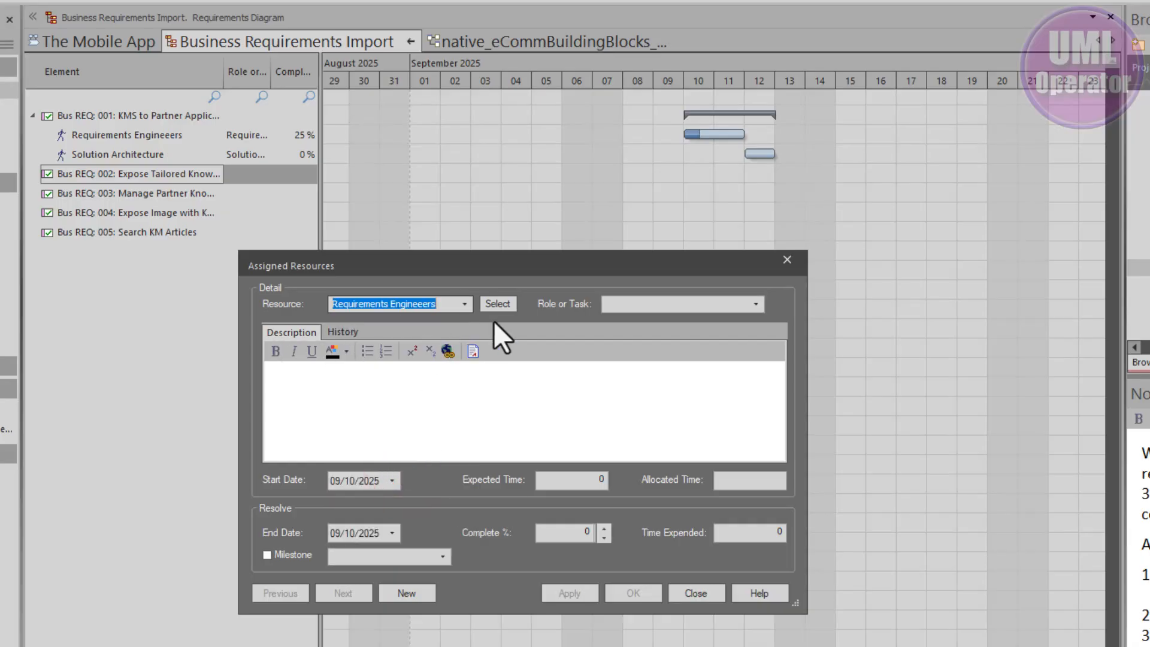
click(753, 304)
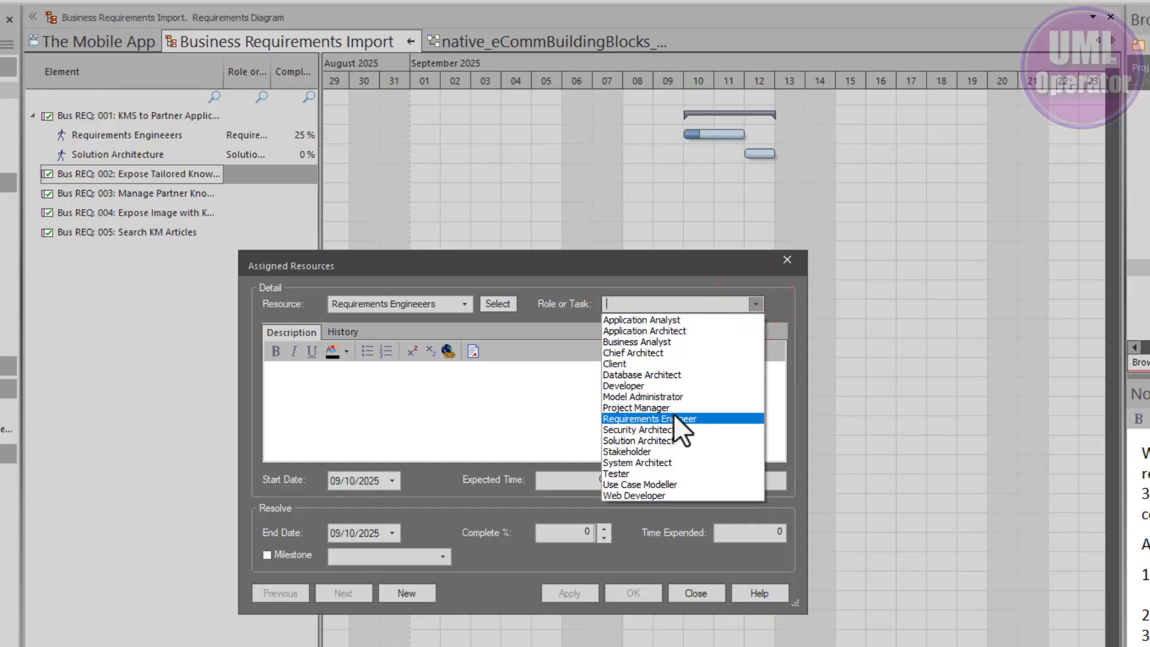
click(681, 422)
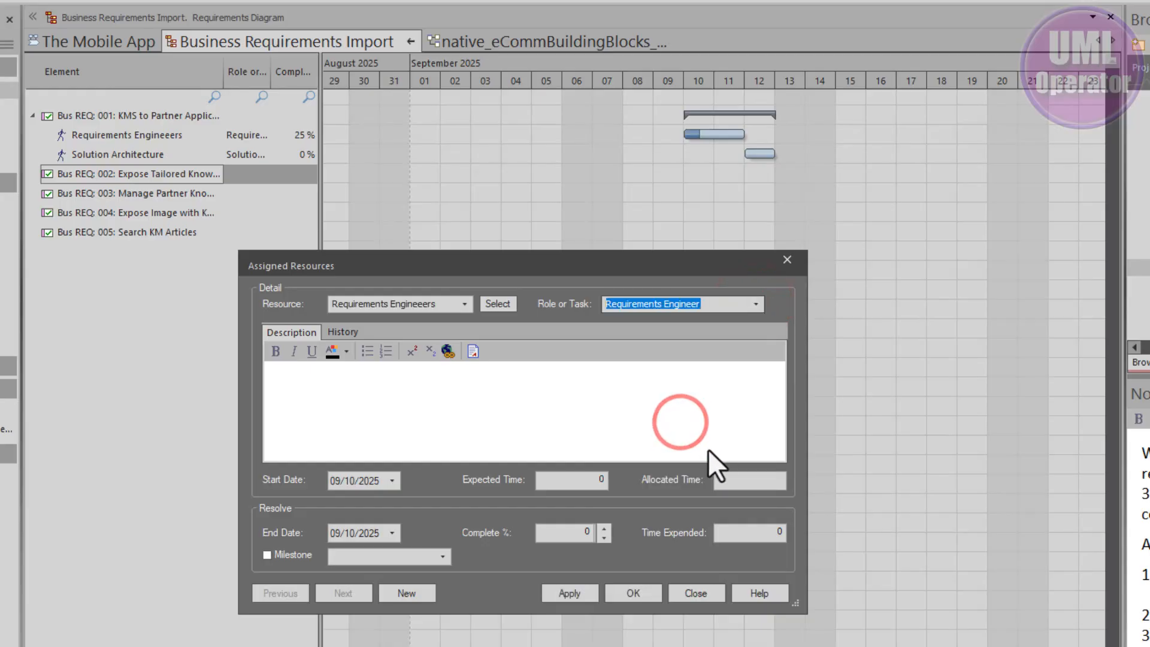
Step: Describe the assignment as "Need to collaborate with team on exposing KM Articles." and schedule it from 09/11/2025 to 09/15/2025
click(367, 405)
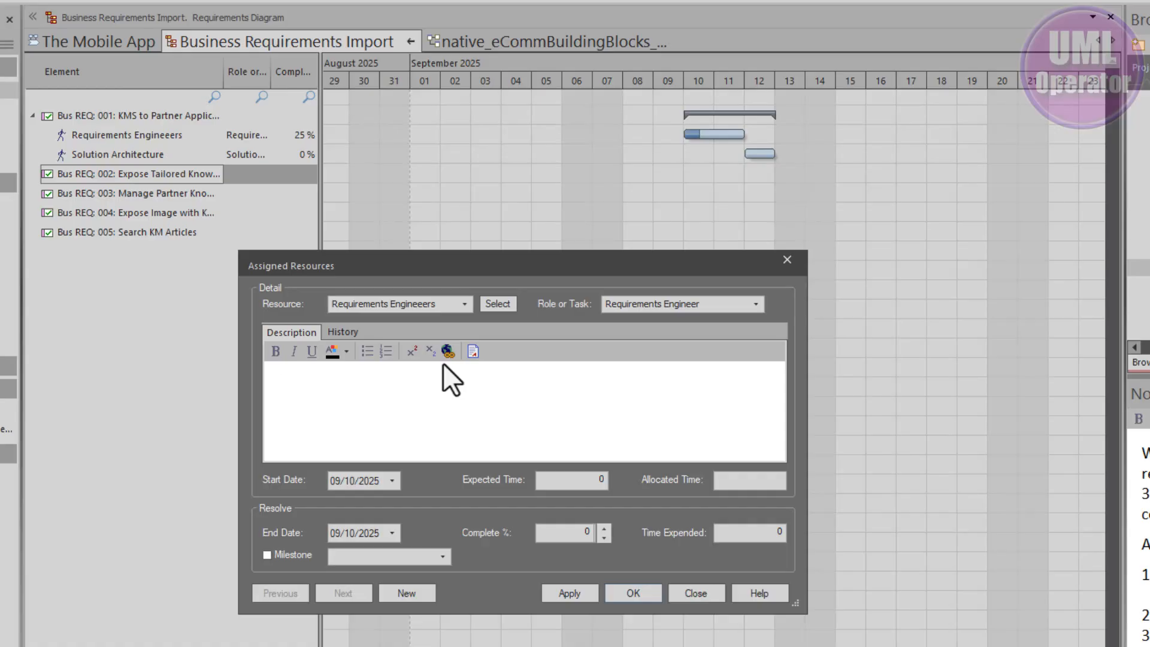
text(Need to collaborate with team on exposing KM Articles.)
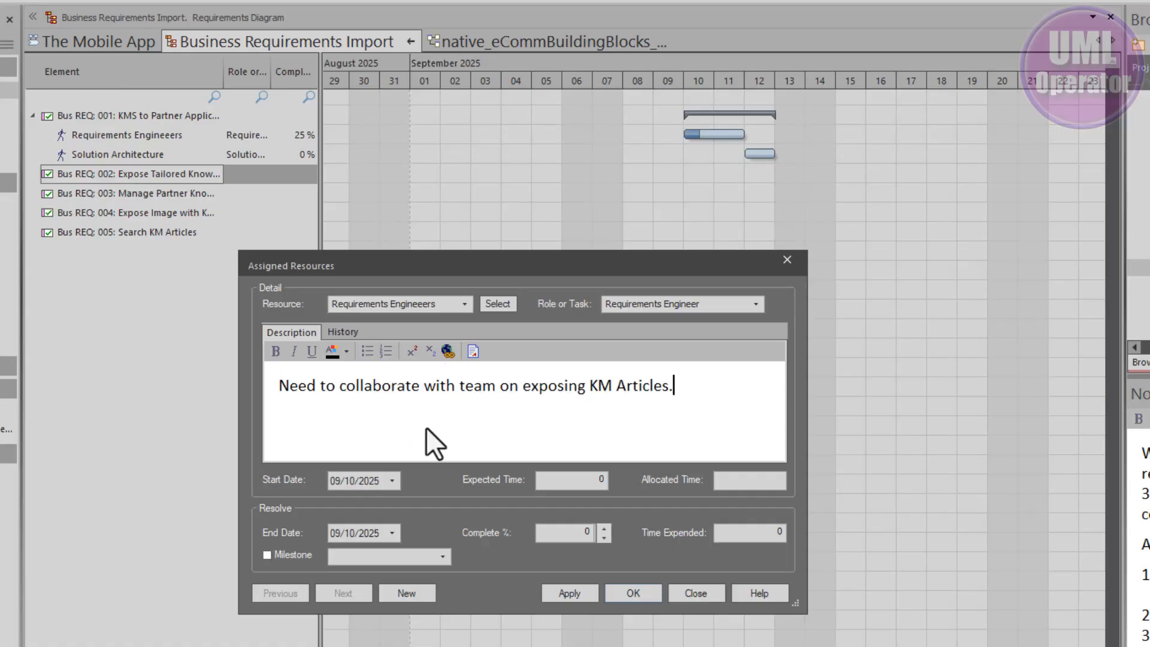
click(393, 480)
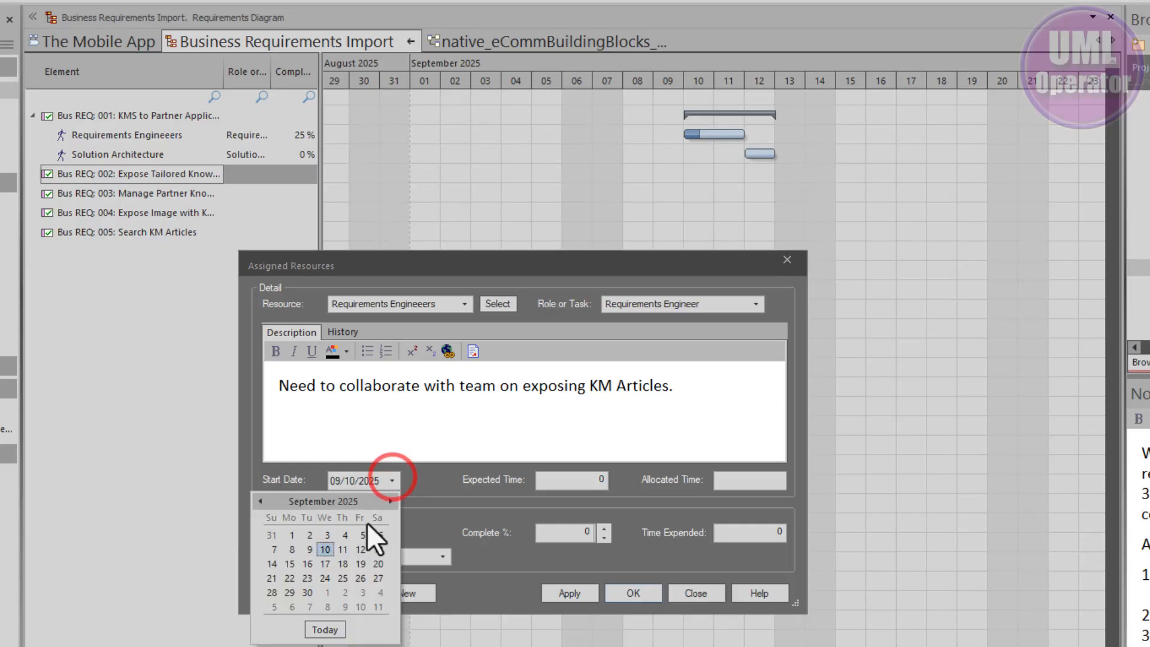
click(344, 547)
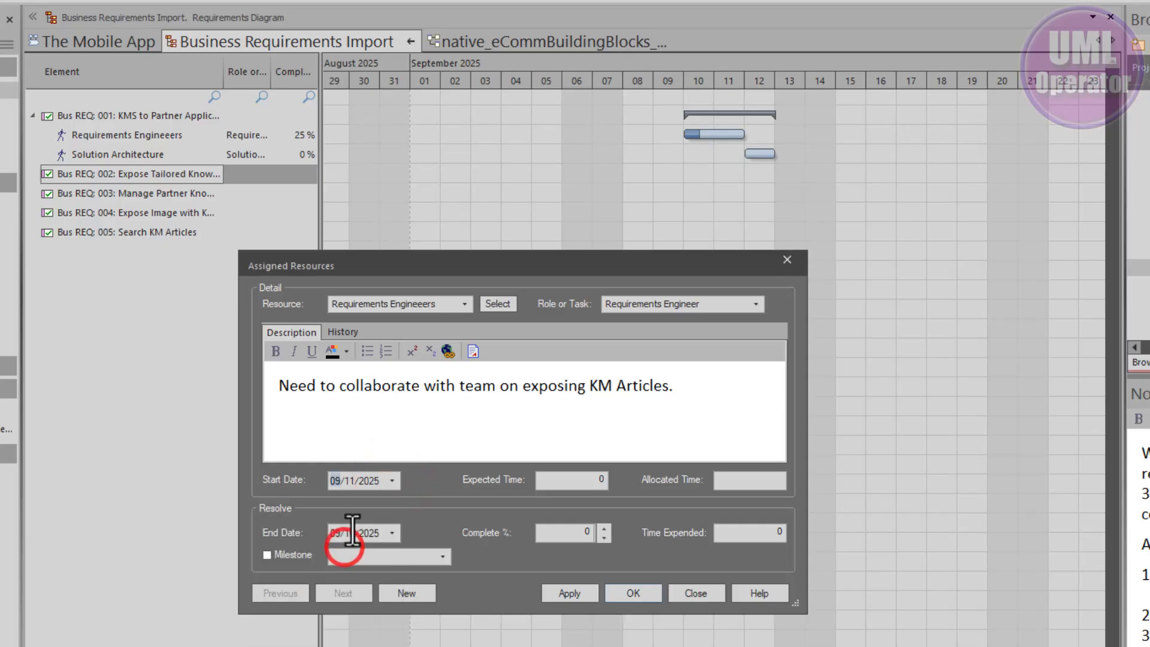
click(391, 533)
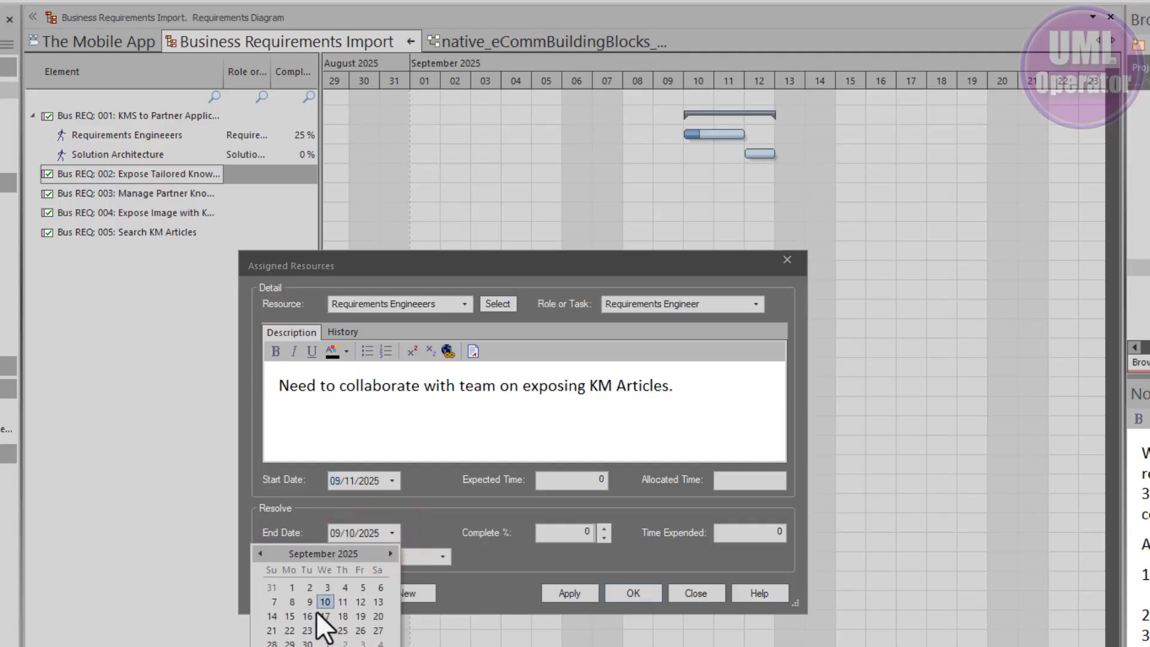
click(289, 616)
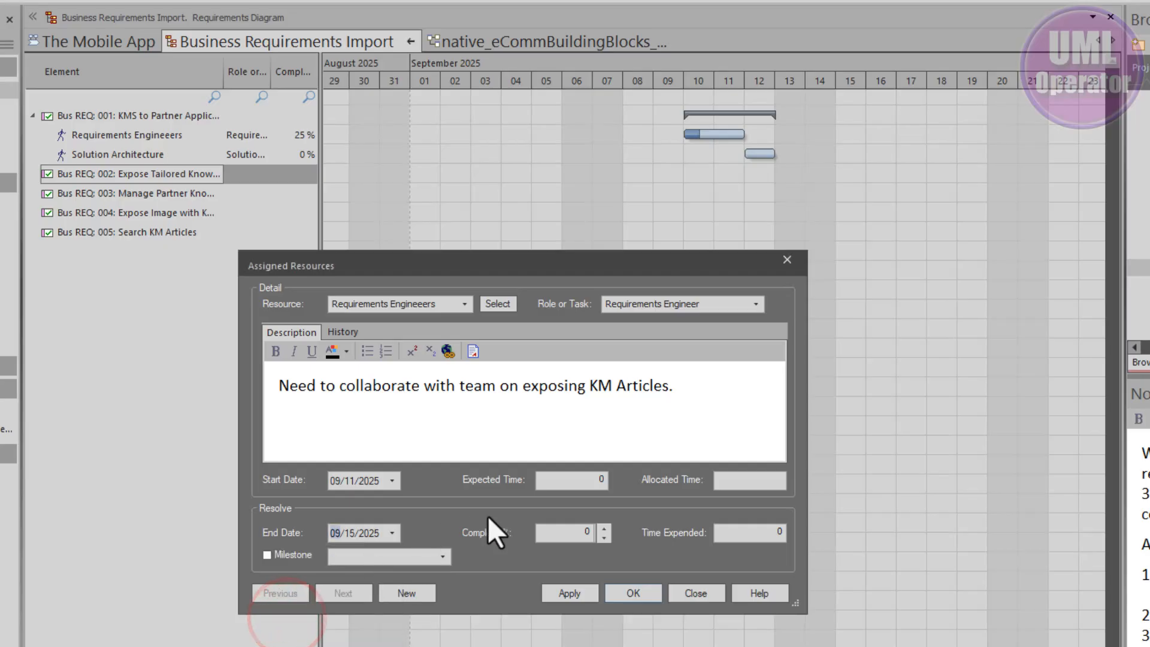
Step: Set the assignment's expected time to 8, allocated time to 10, completion to 10% and time expended to 1, and save it
click(565, 478)
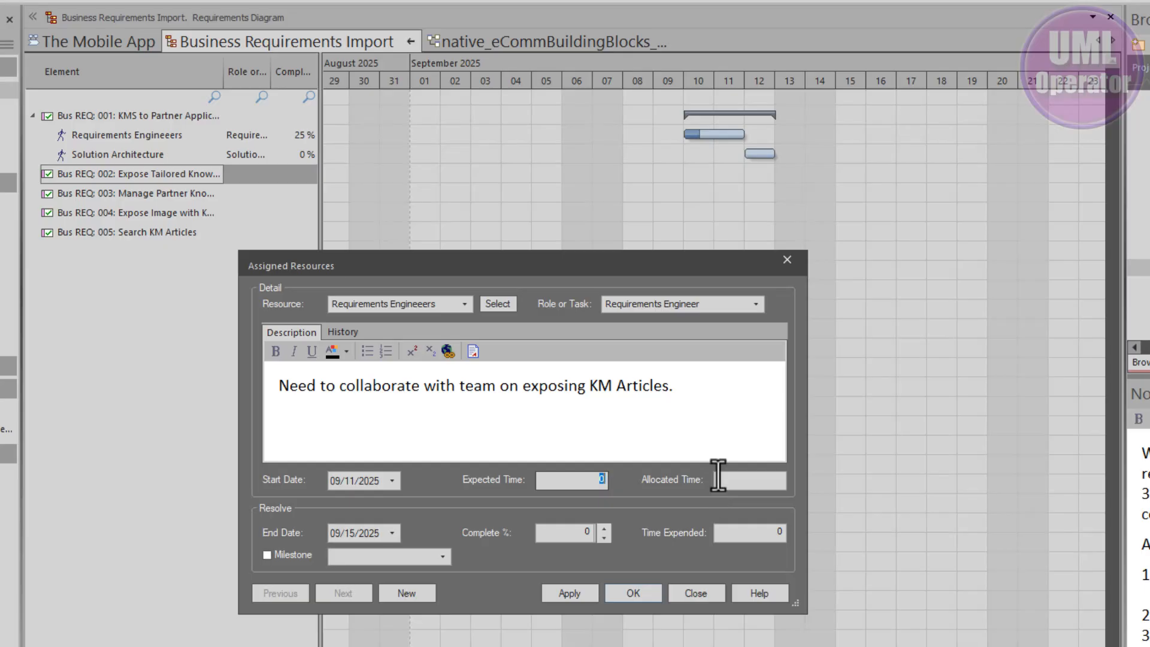
text(8)
key(Tab)
text(10)
key(Tab)
text(10)
key(Tab)
text(1)
click(577, 594)
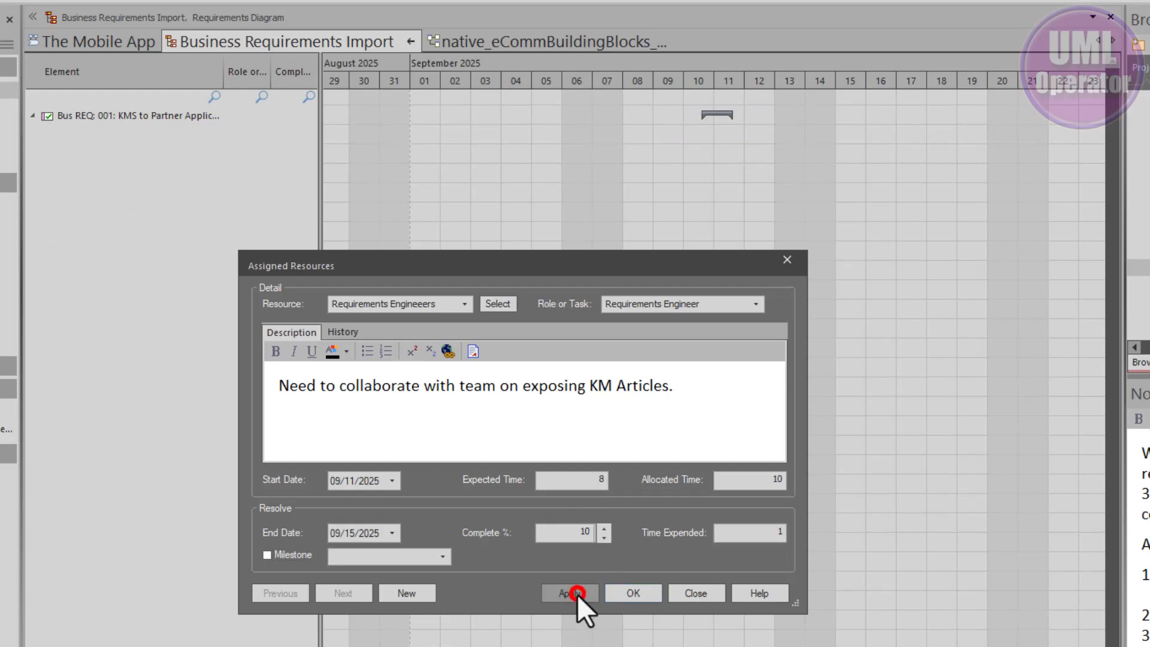
click(683, 592)
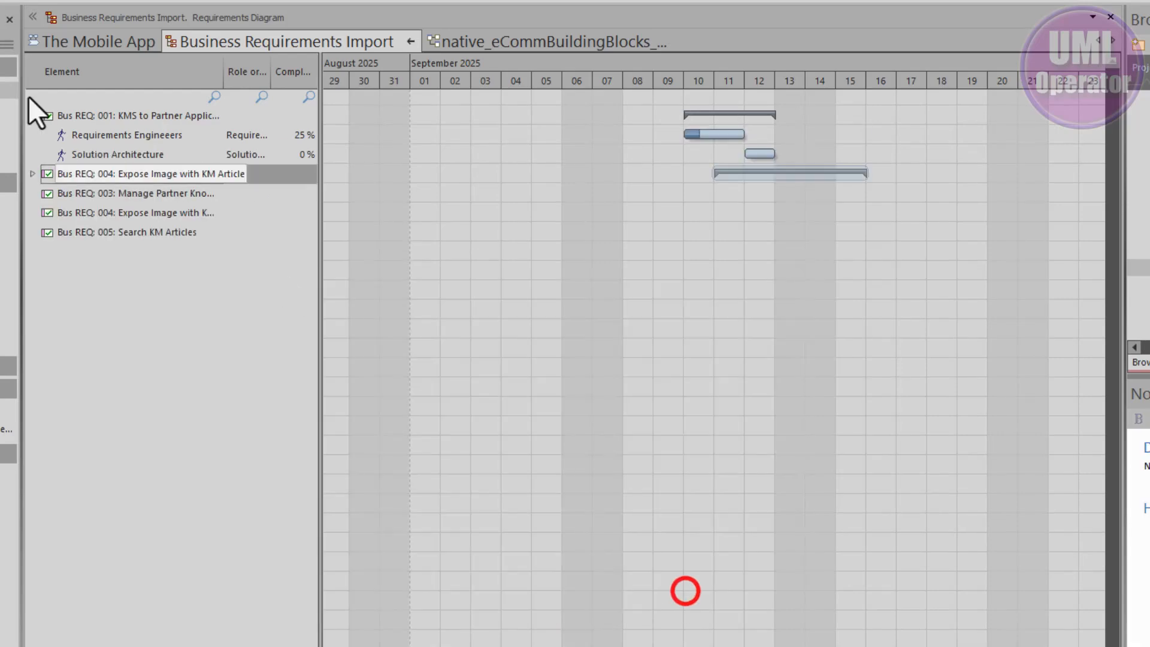
Step: Expand the resources under Bus REQ: 002 and examine its Requirements Engineeers allocation on the timeline
click(31, 173)
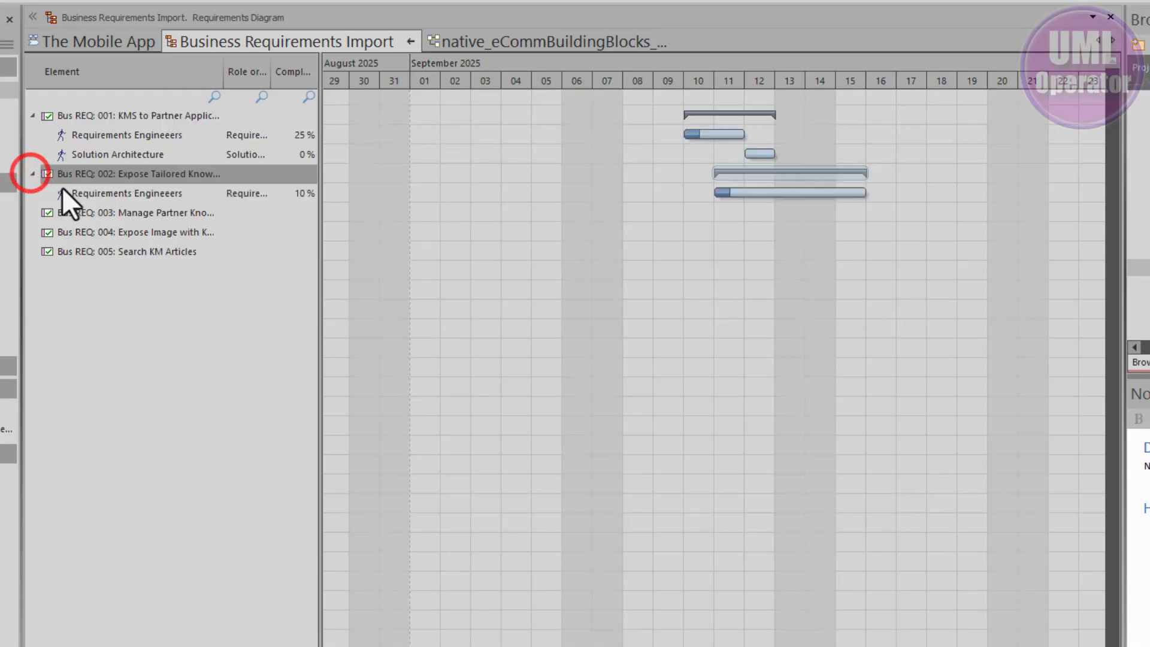
click(97, 193)
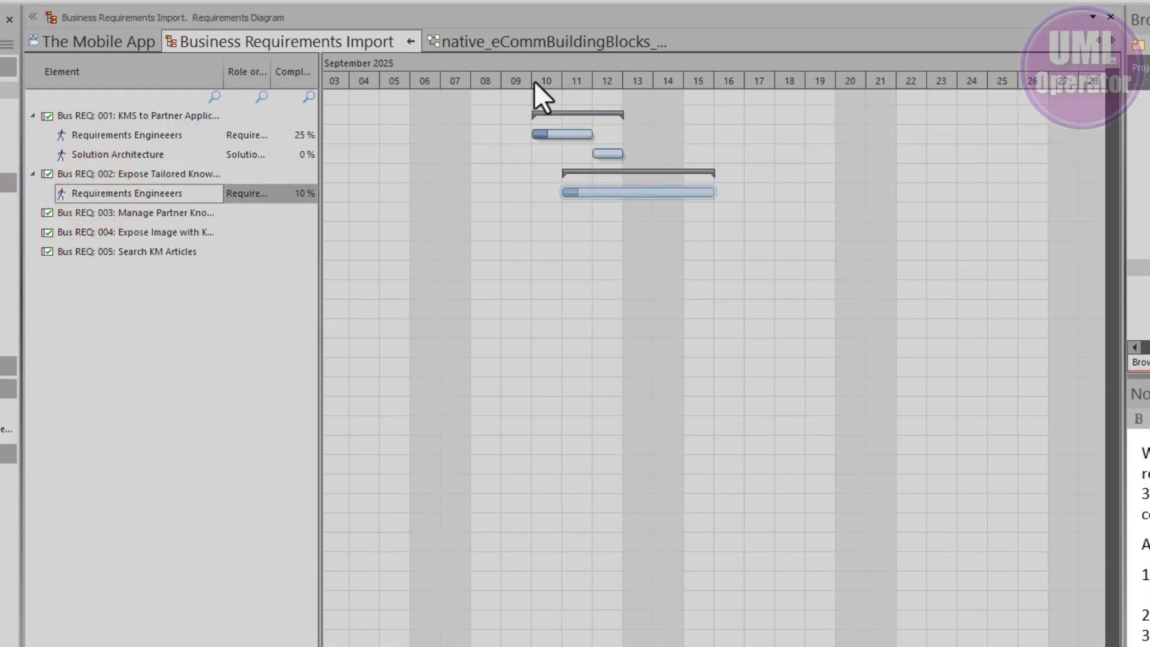
scroll(584, 181, up, 3)
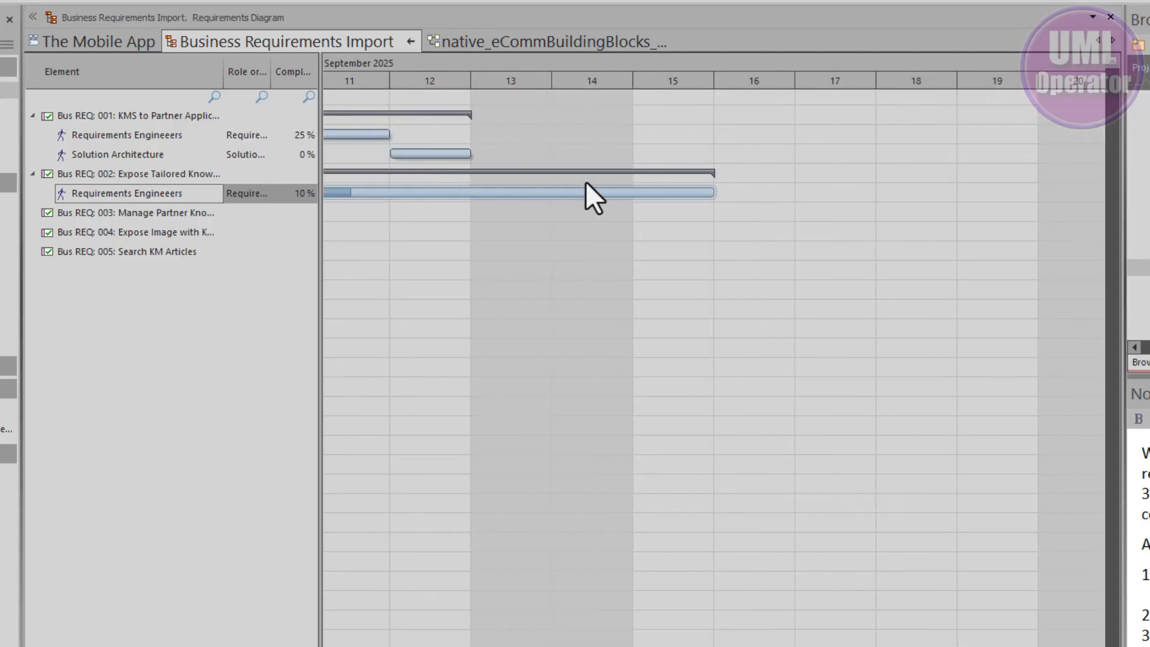
scroll(584, 181, down, 3)
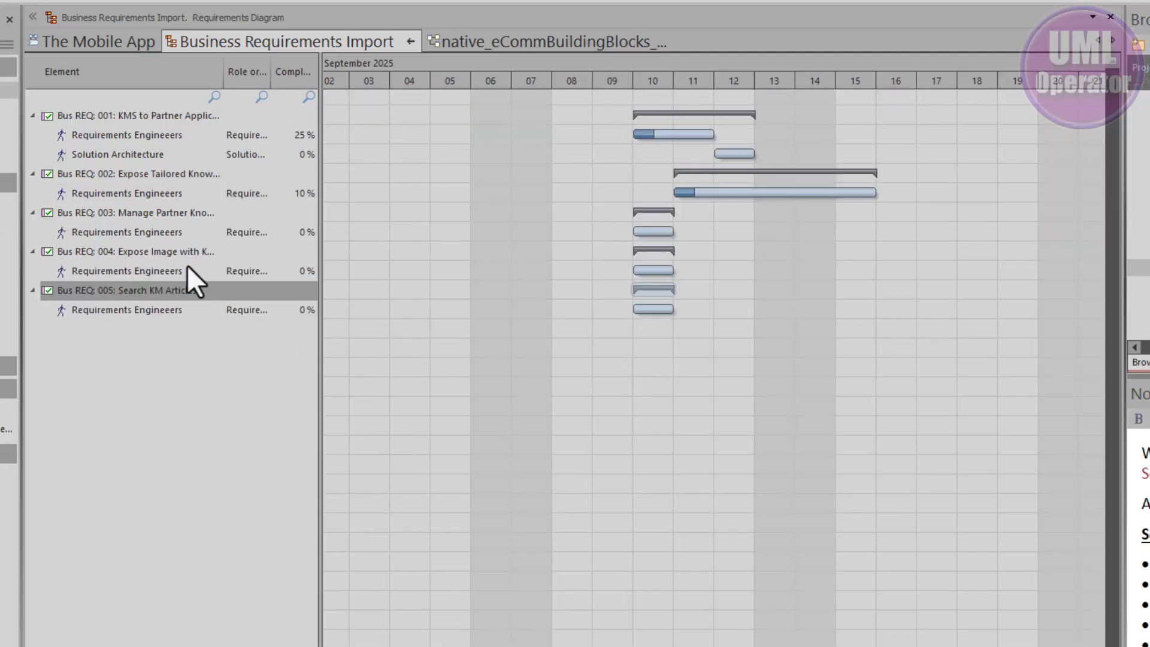
Step: Assign the Solution Architecture resource to Bus REQ: 002 in the Chief Architect role
right_click(150, 174)
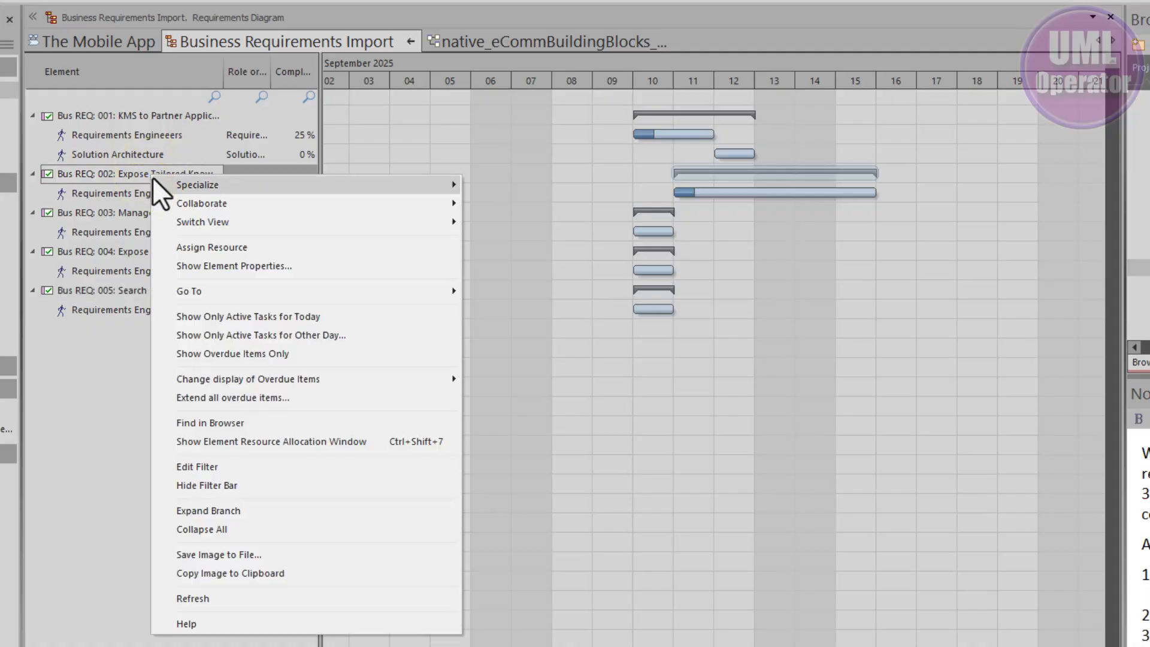
click(185, 245)
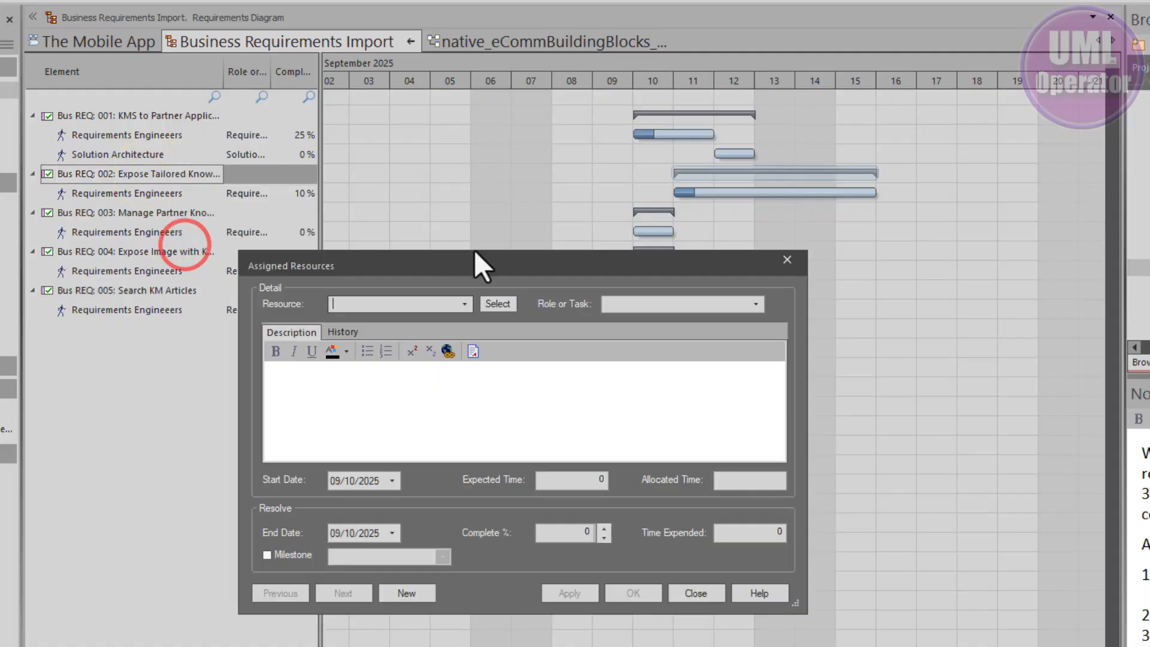
click(466, 304)
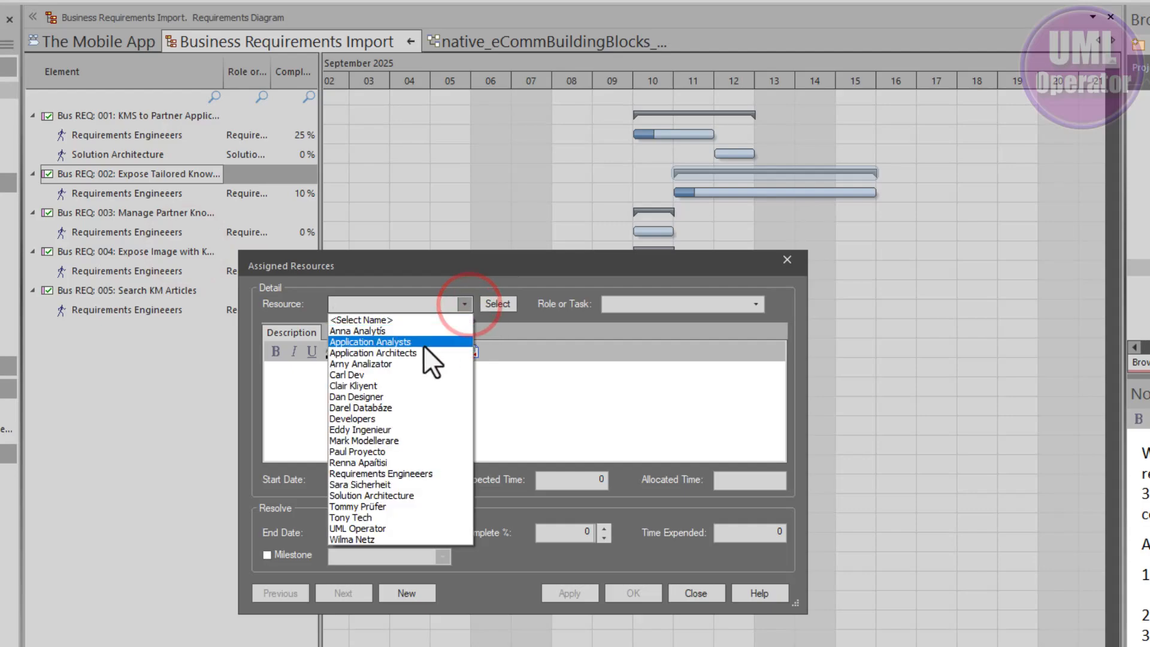
click(382, 496)
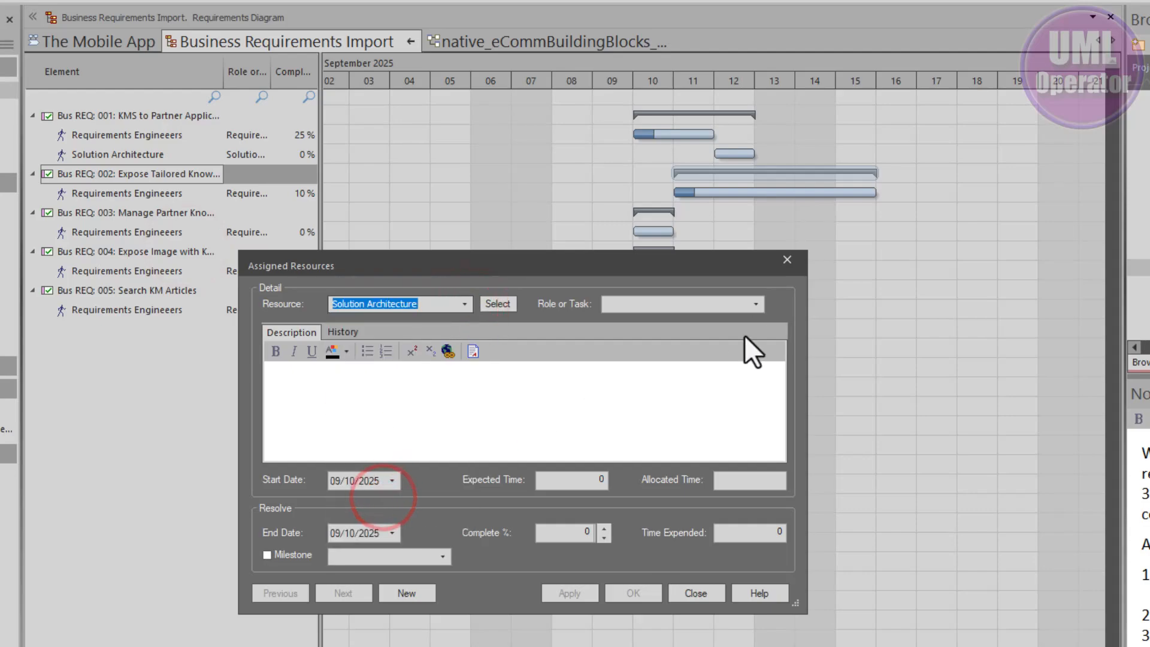
click(756, 304)
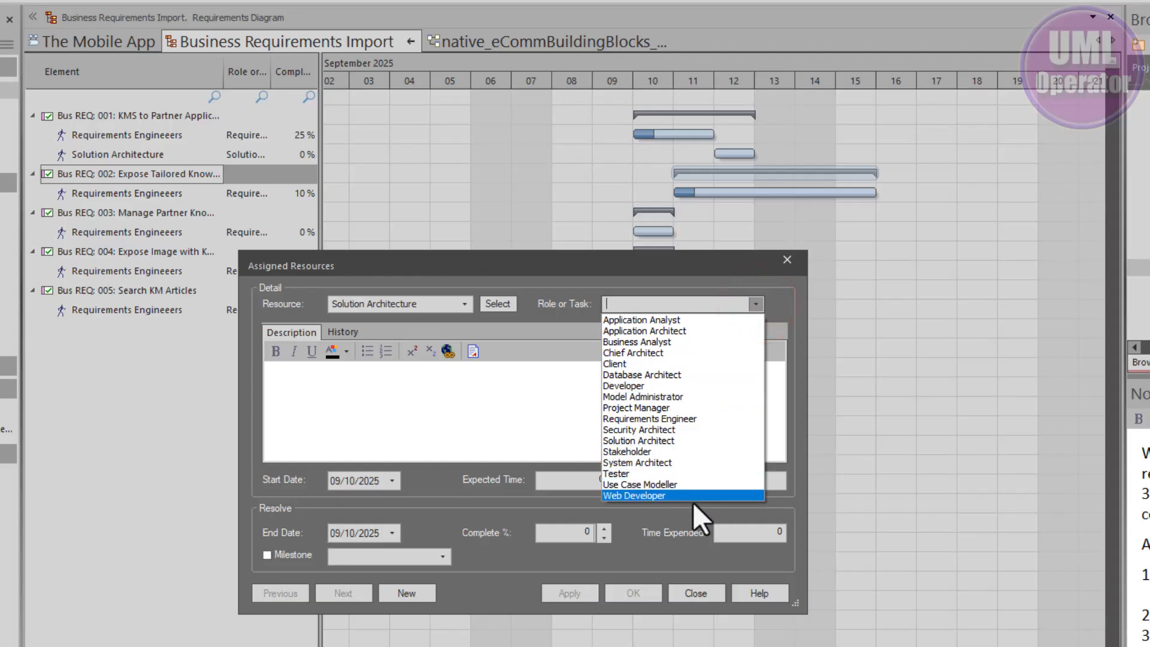
click(652, 352)
click(297, 384)
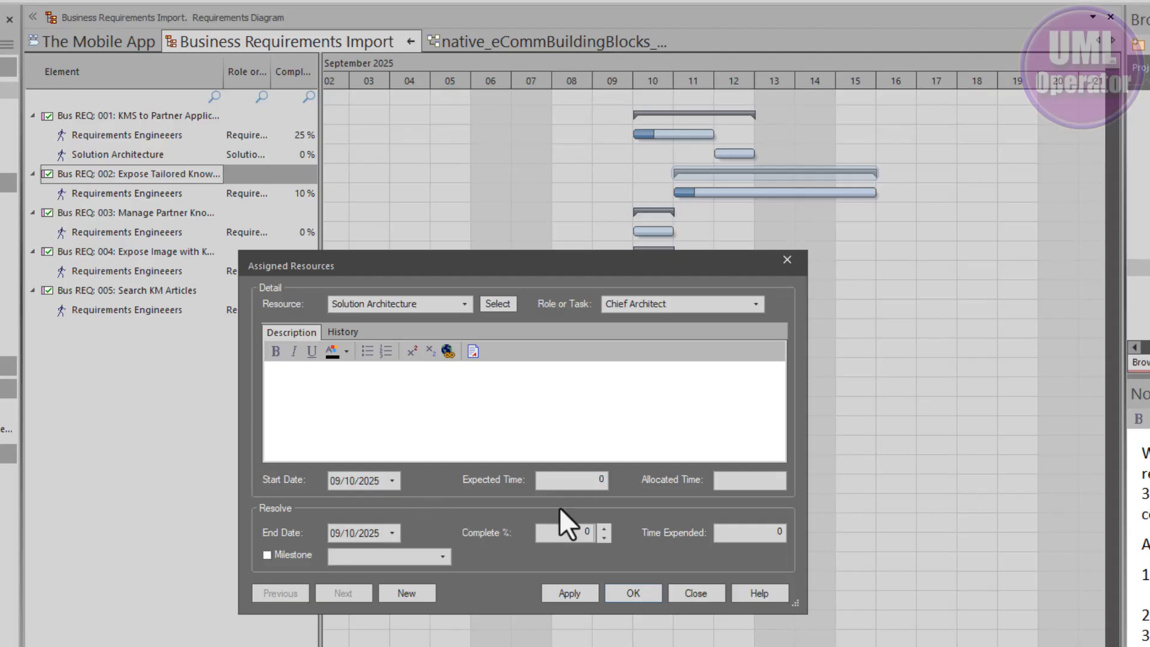
click(632, 595)
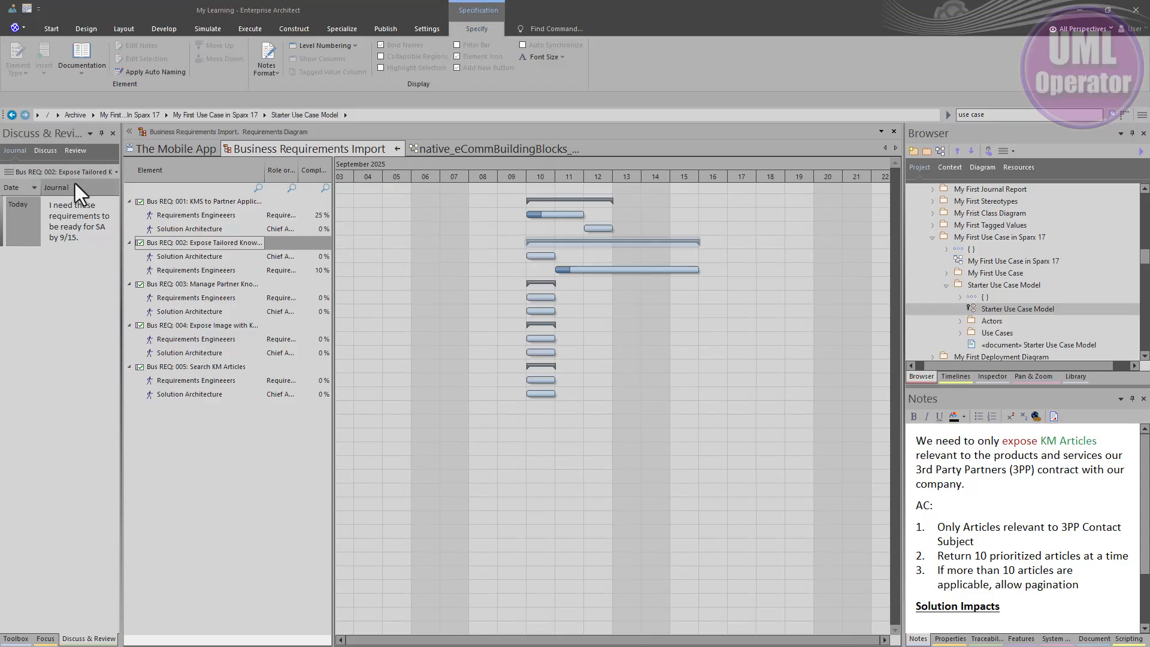
Step: Check the discussion on Bus REQ: 001 and shorten Bus REQ: 002's Requirements Engineeers allocation to end on September 12
click(45, 151)
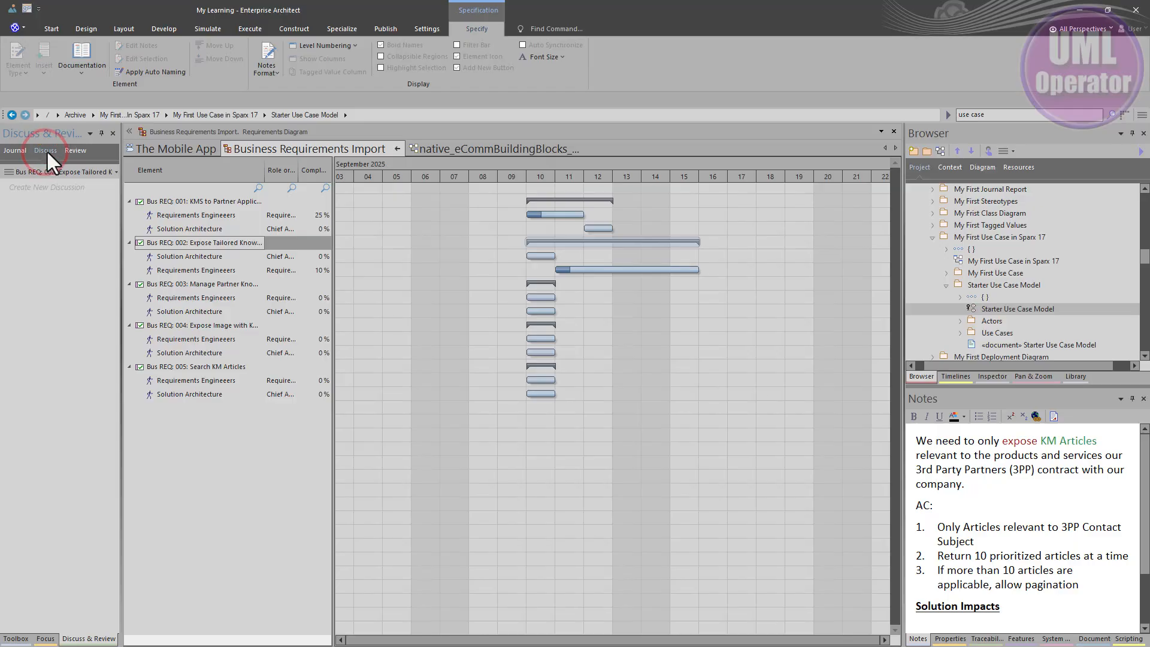
click(189, 201)
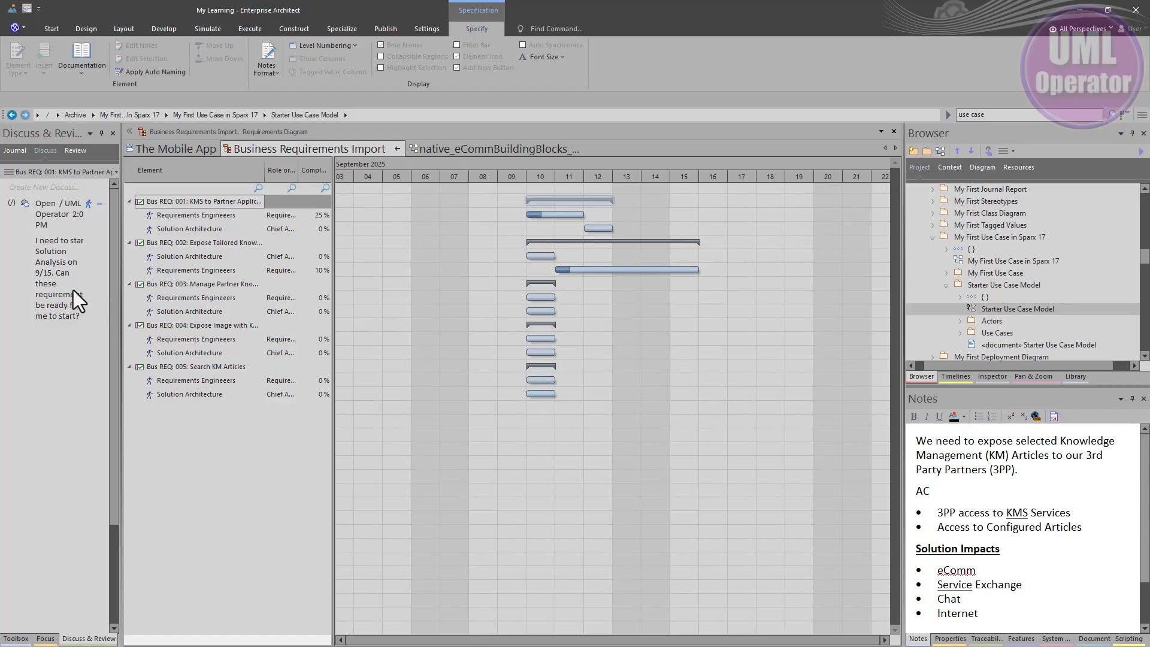
click(692, 269)
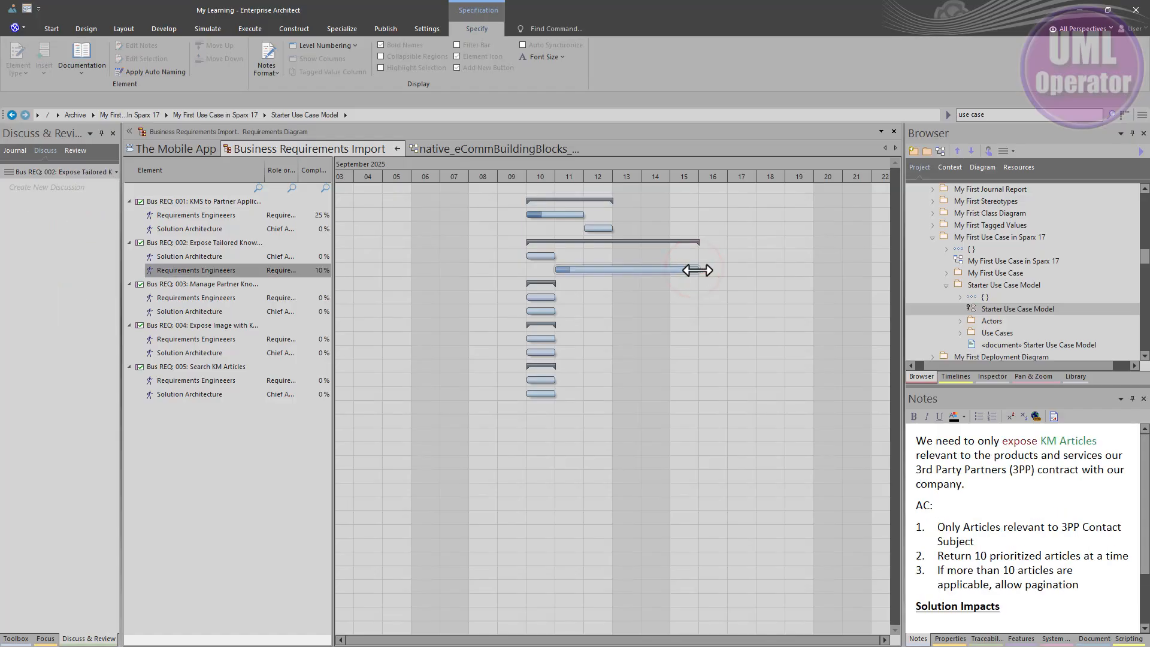
drag(697, 270, 605, 269)
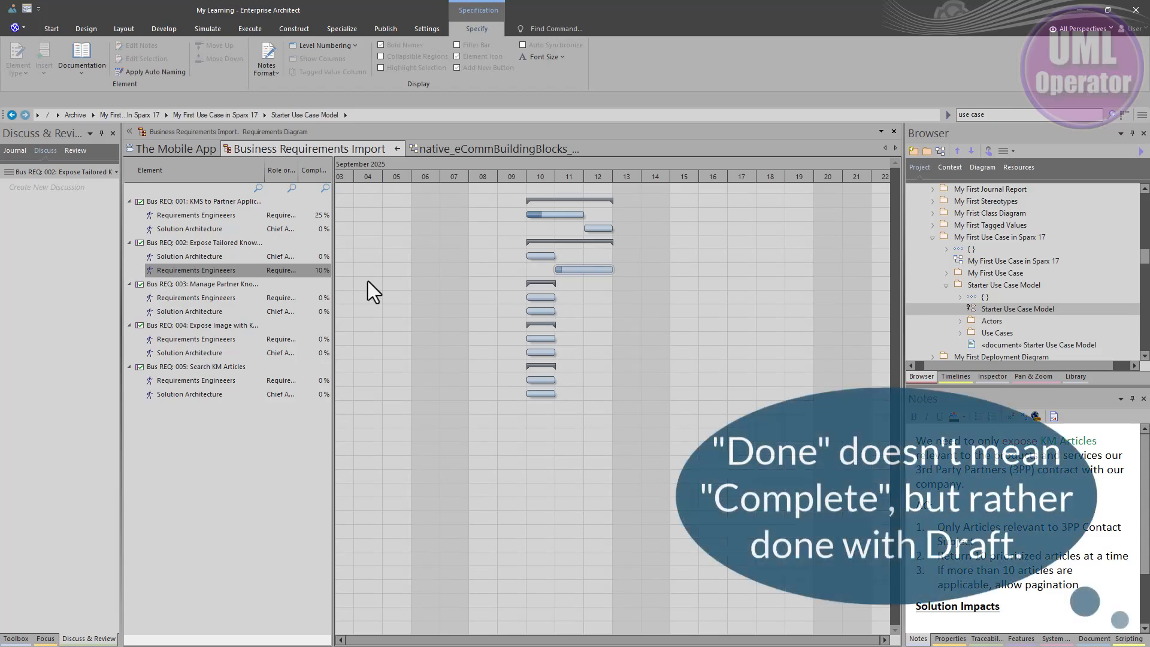
Step: Reschedule Bus REQ: 002's Solution Architecture allocation to September 15–19 and extend Bus REQ: 003's Requirements Engineeers allocation through September 12
click(199, 260)
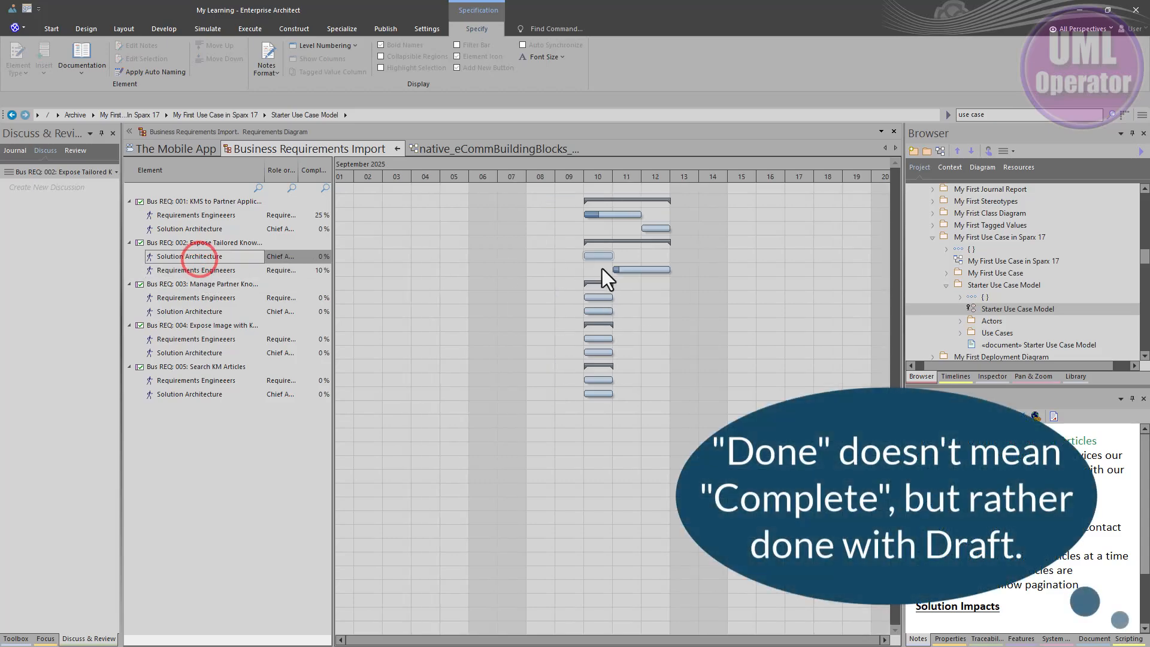
drag(598, 255, 860, 259)
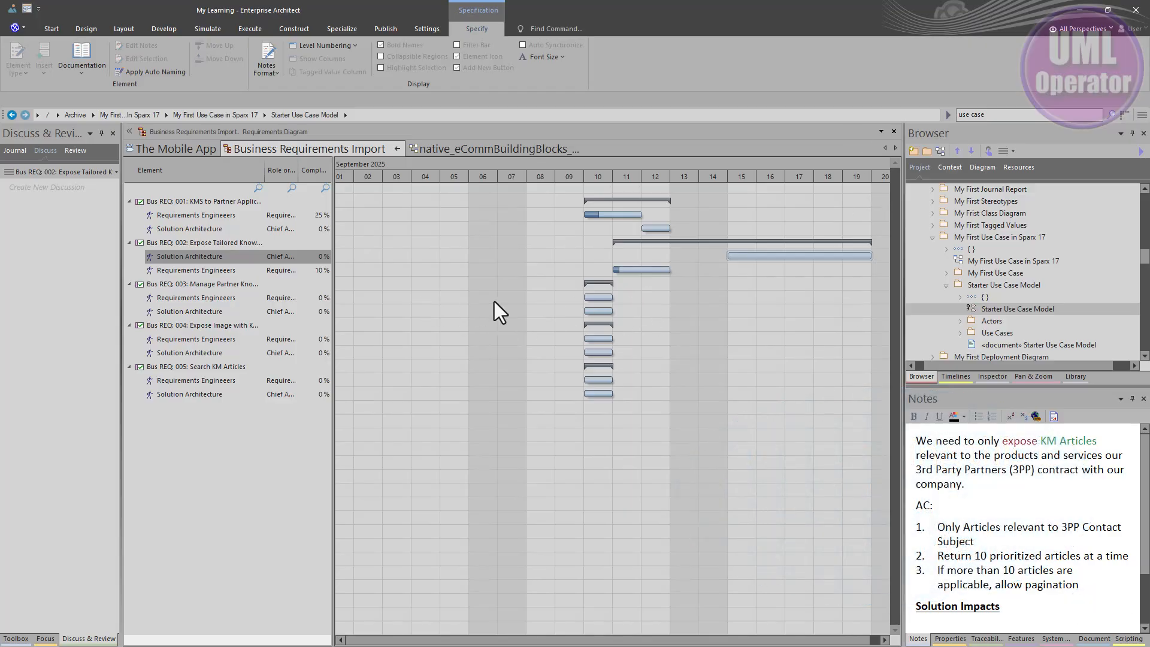
click(600, 298)
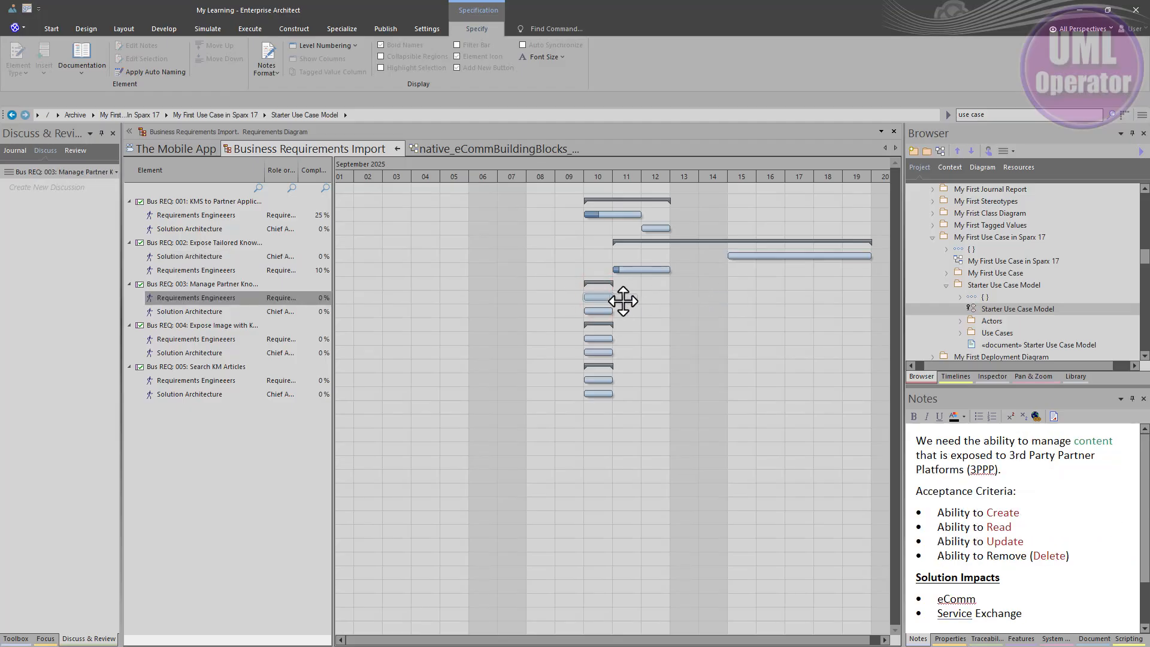
drag(611, 298, 668, 297)
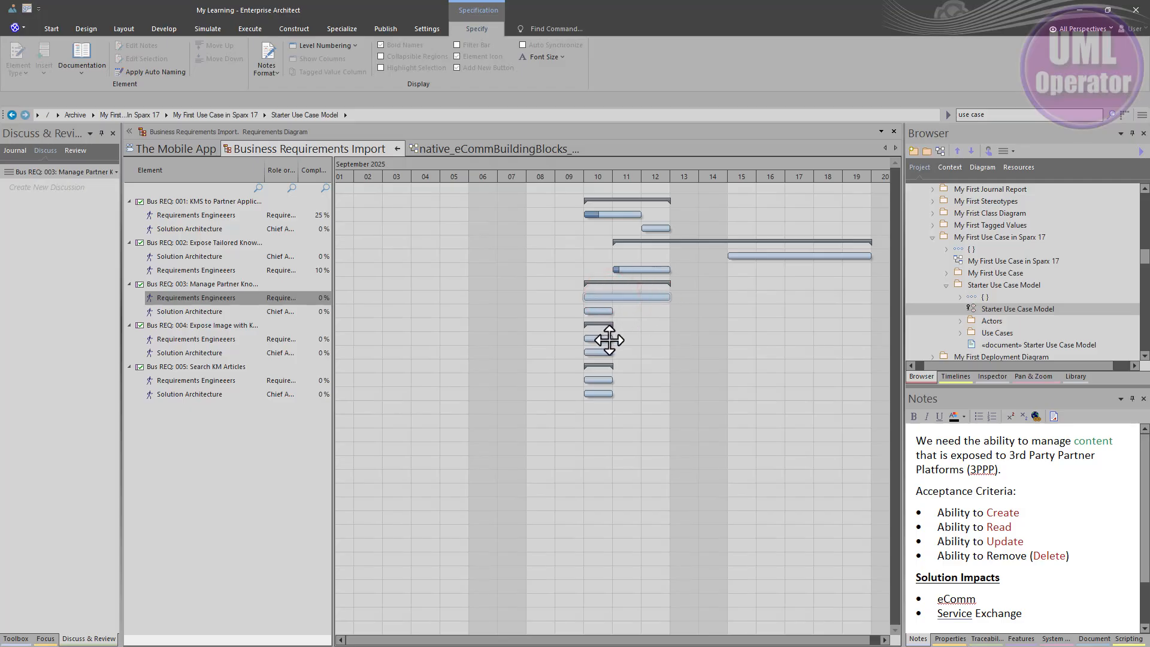
Step: Reschedule the Requirements Engineeers allocations of Bus REQ: 004 and Bus REQ: 005 to September 11–12
drag(610, 340, 662, 336)
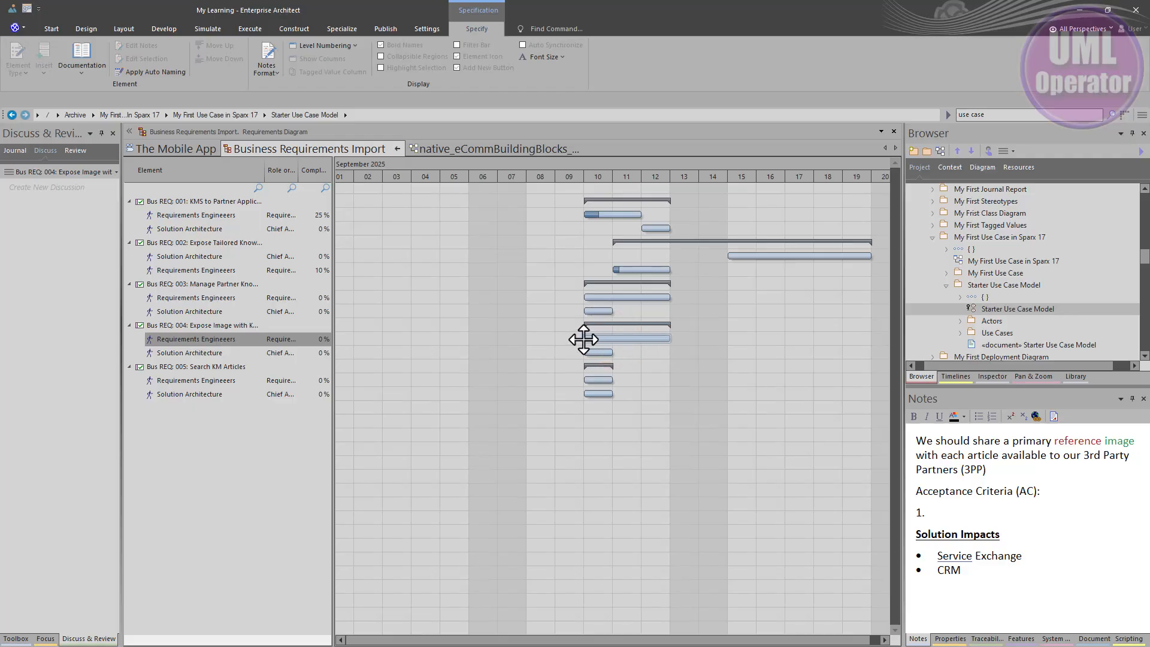
drag(588, 337, 616, 339)
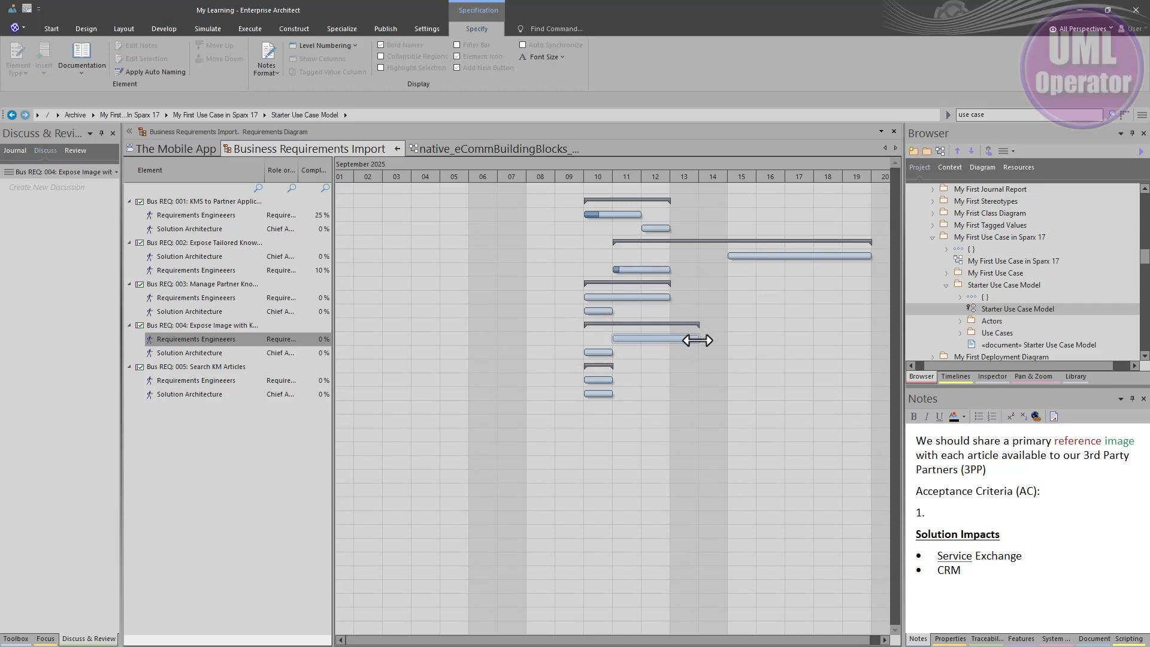
drag(697, 339, 670, 340)
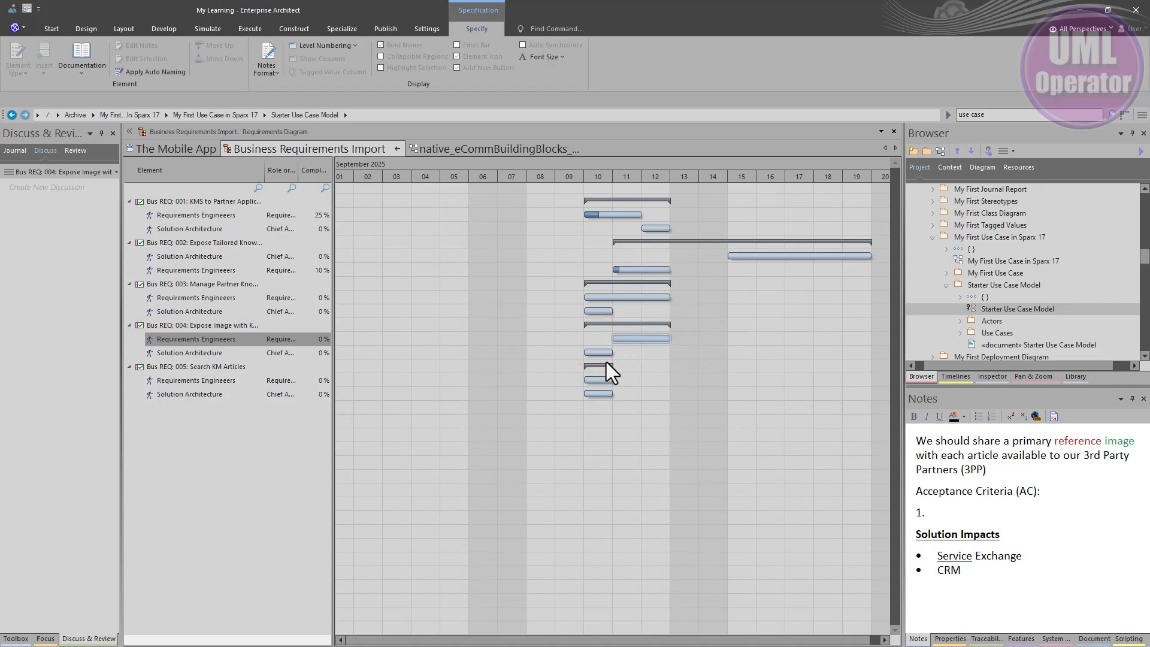
click(598, 379)
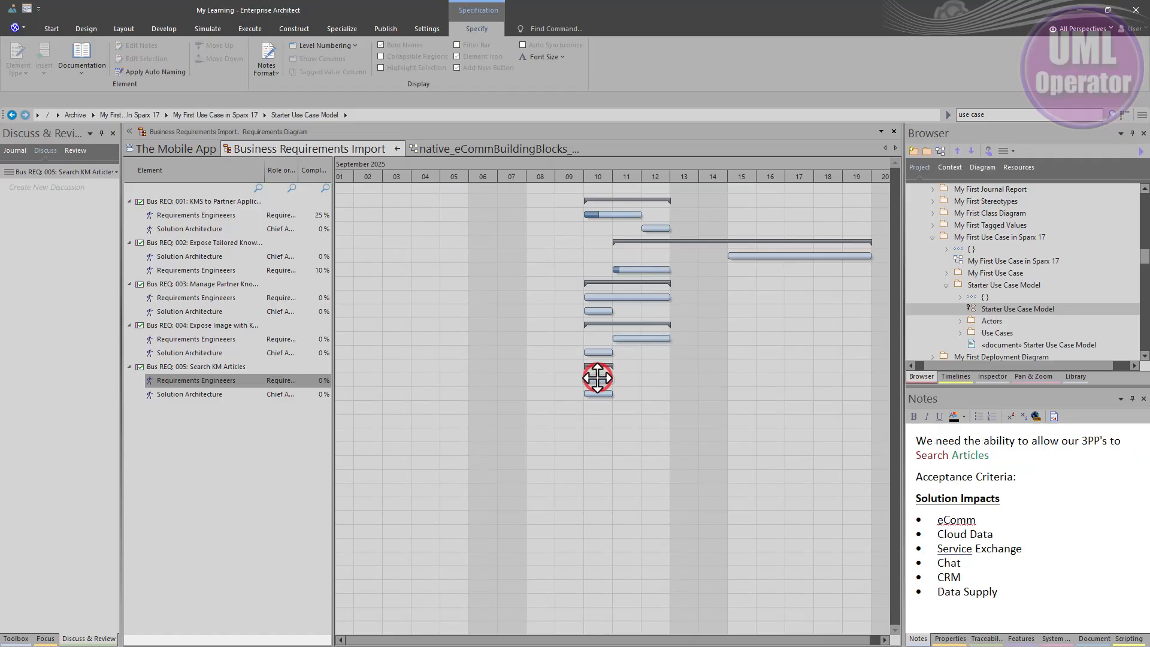
drag(617, 380, 674, 379)
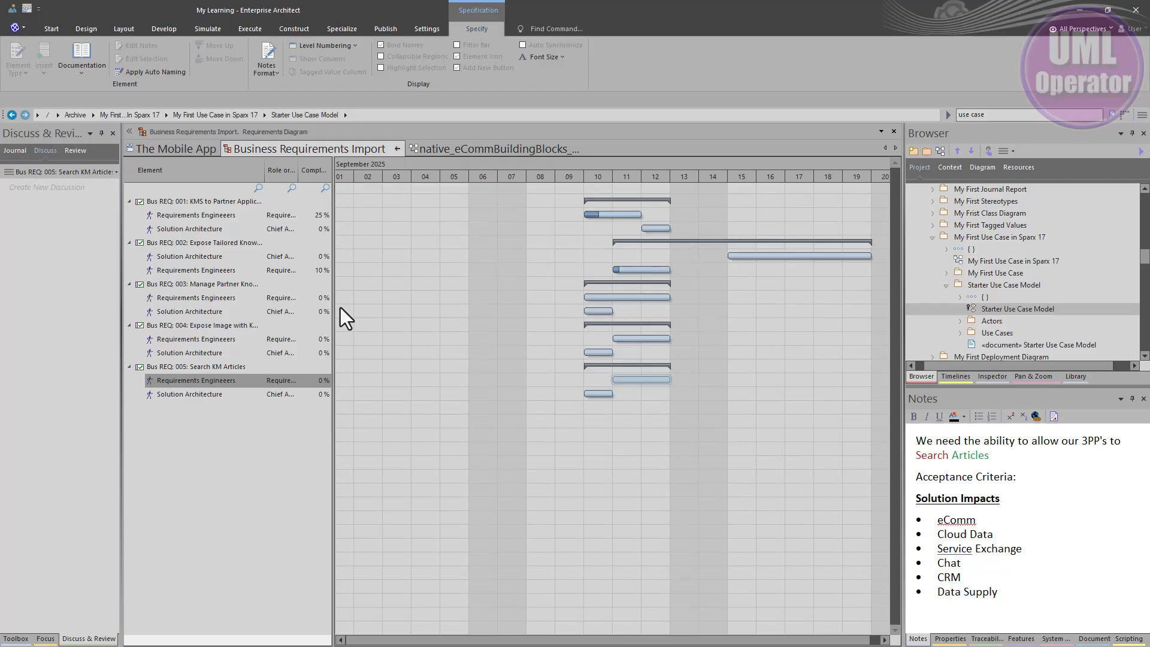
Step: Reschedule the Solution Architecture allocations of Bus REQ: 003, 004, 005 and 001 to September 15–19
click(173, 310)
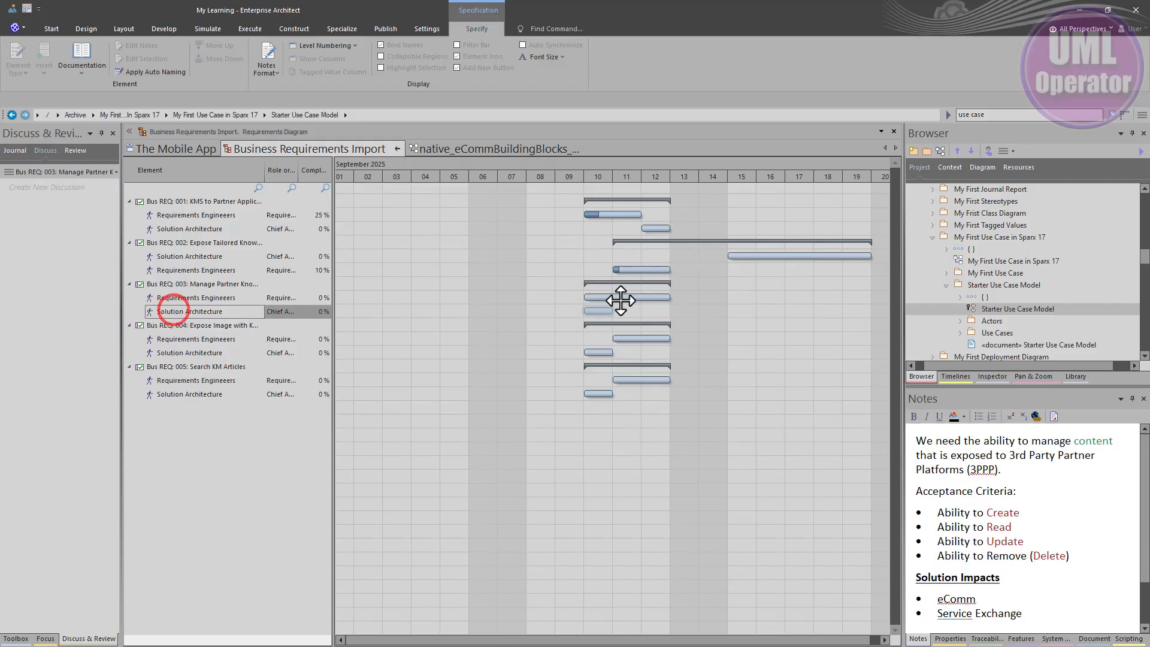
drag(602, 313, 744, 311)
drag(596, 352, 741, 352)
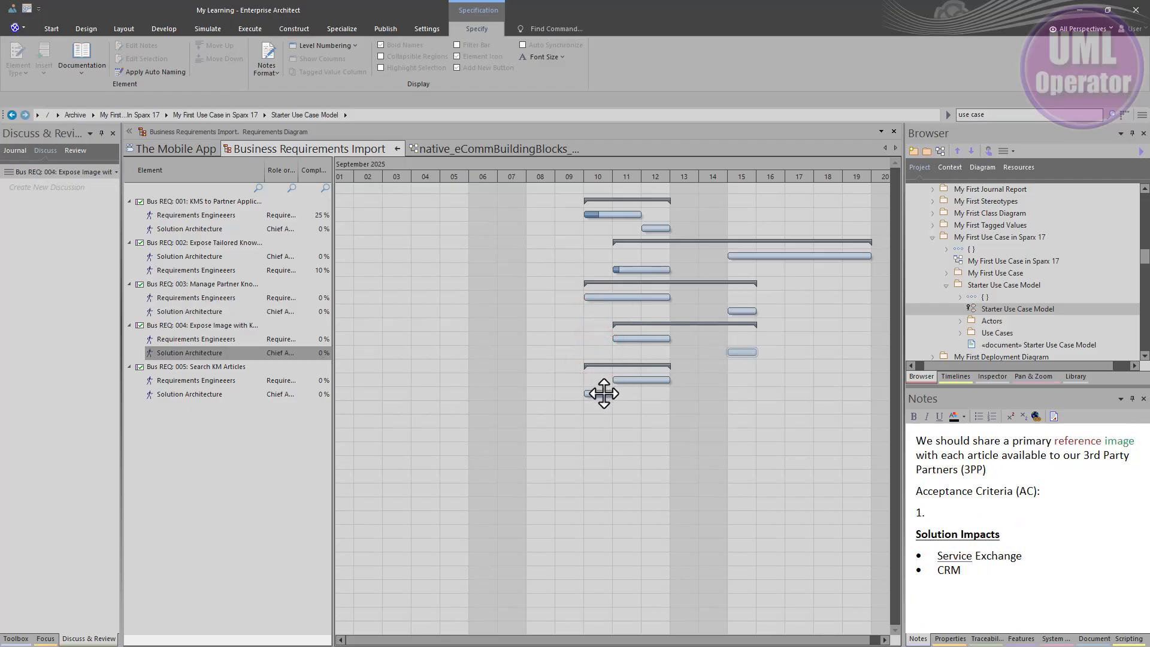
drag(602, 394, 743, 393)
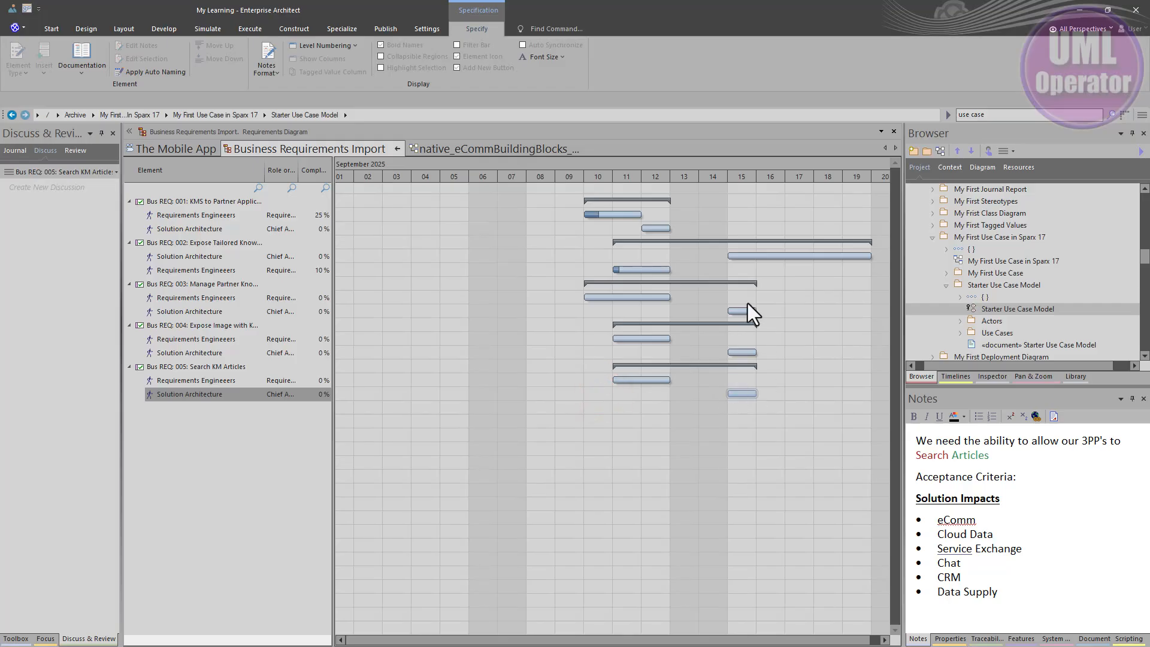
drag(753, 312, 863, 314)
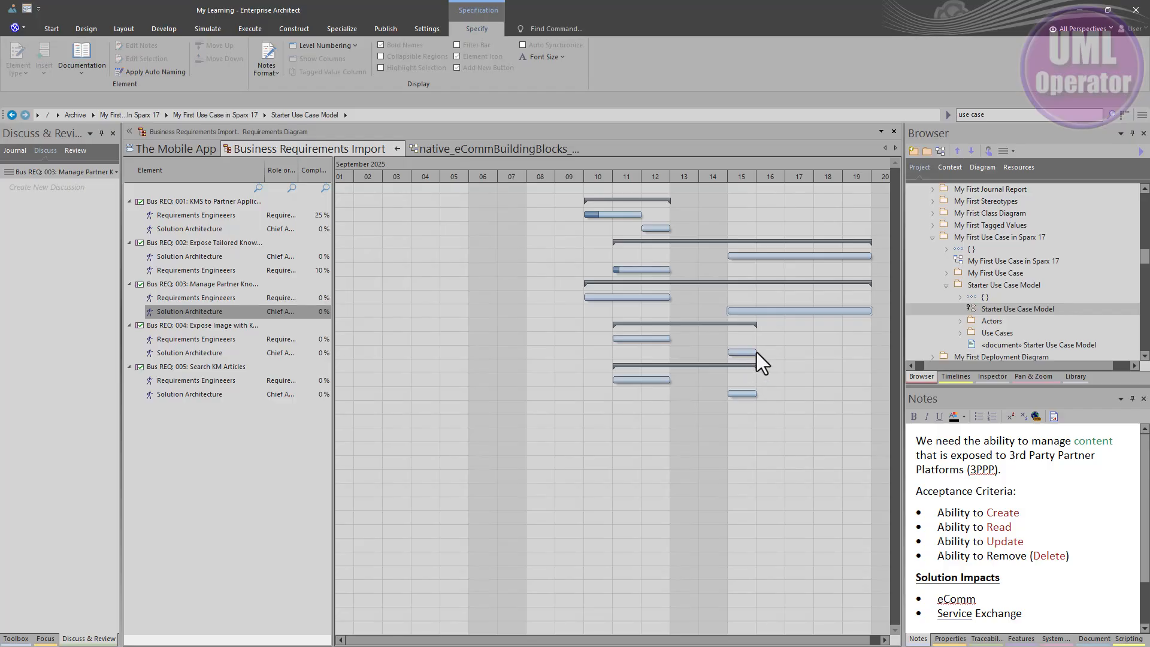
drag(754, 352, 868, 347)
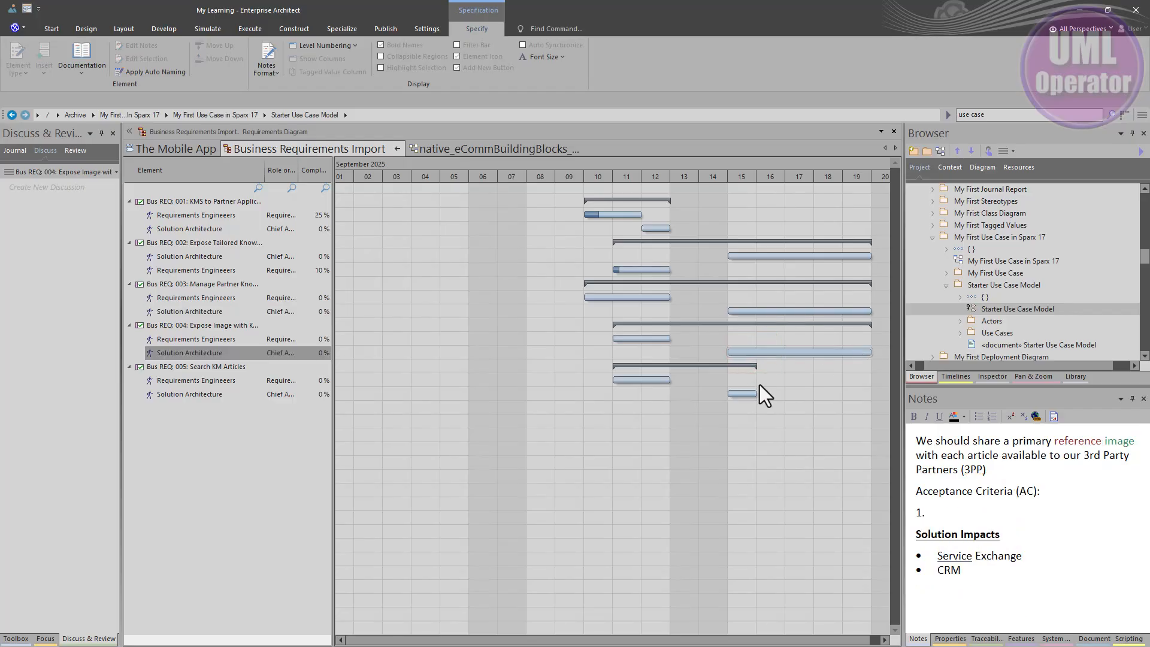
drag(754, 392, 870, 393)
drag(657, 229, 743, 237)
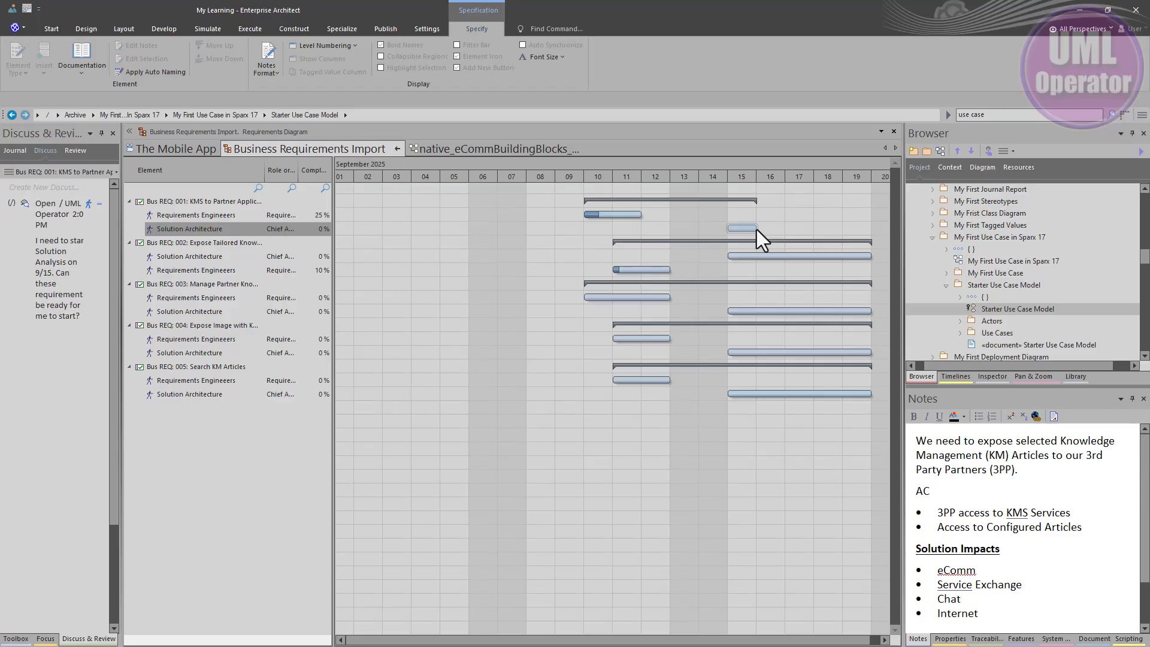
drag(756, 228, 869, 231)
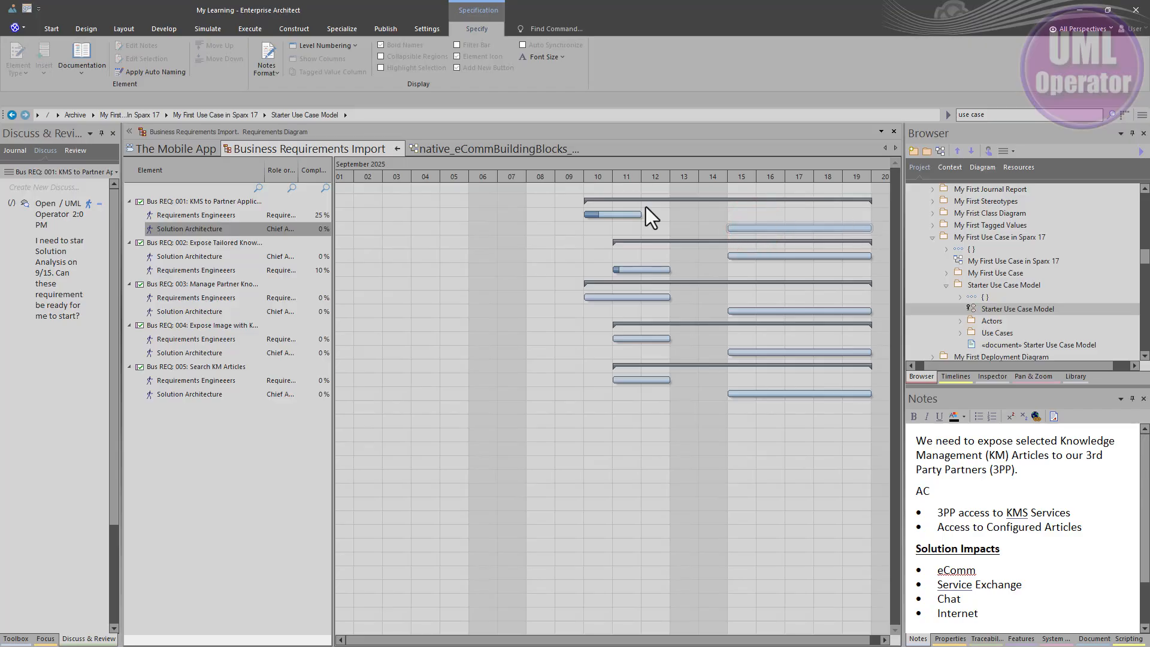
Step: Reopen the Business Requirements Import diagram in Gantt View and expand the resources of all five requirements
click(397, 149)
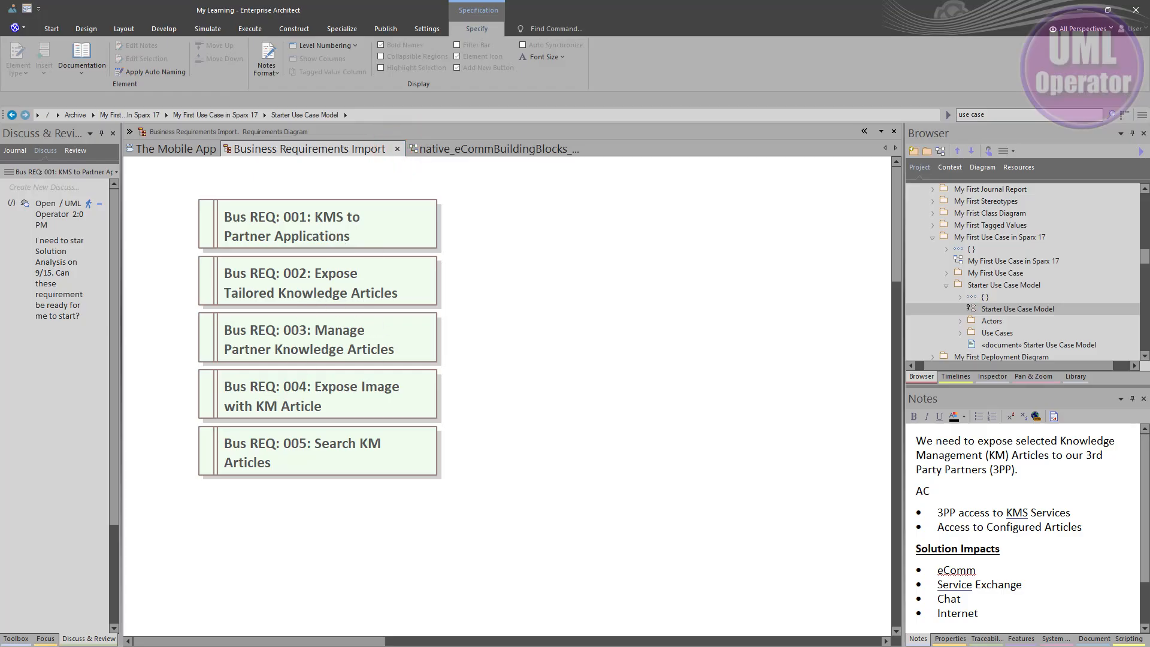
right_click(541, 318)
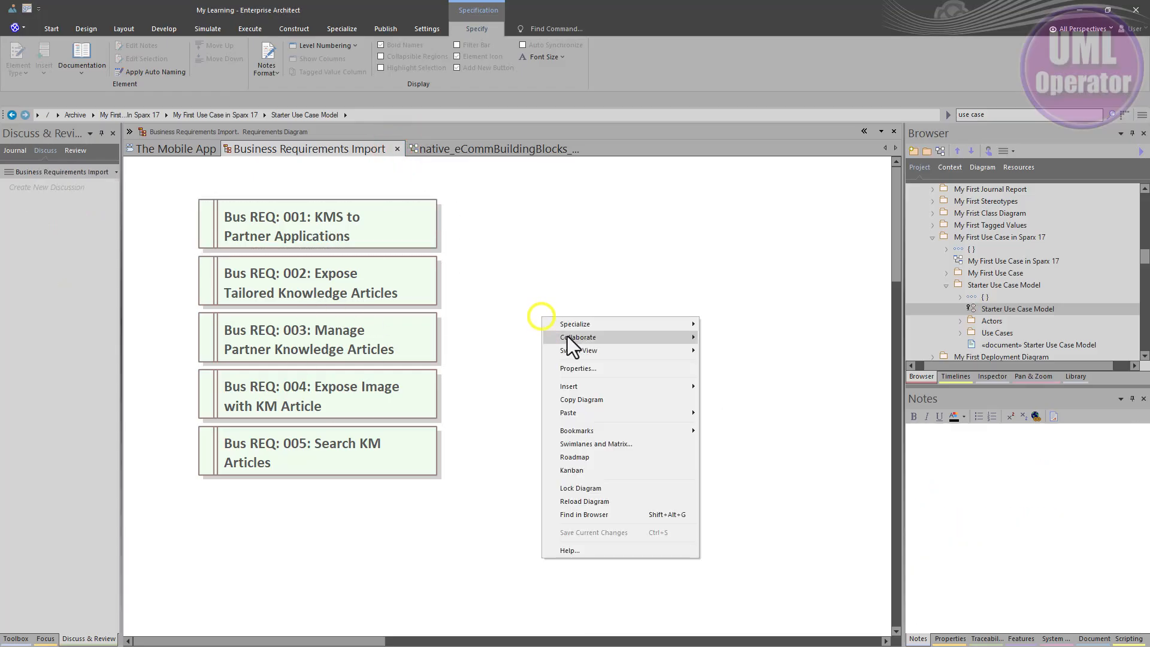
mouse_move(689, 337)
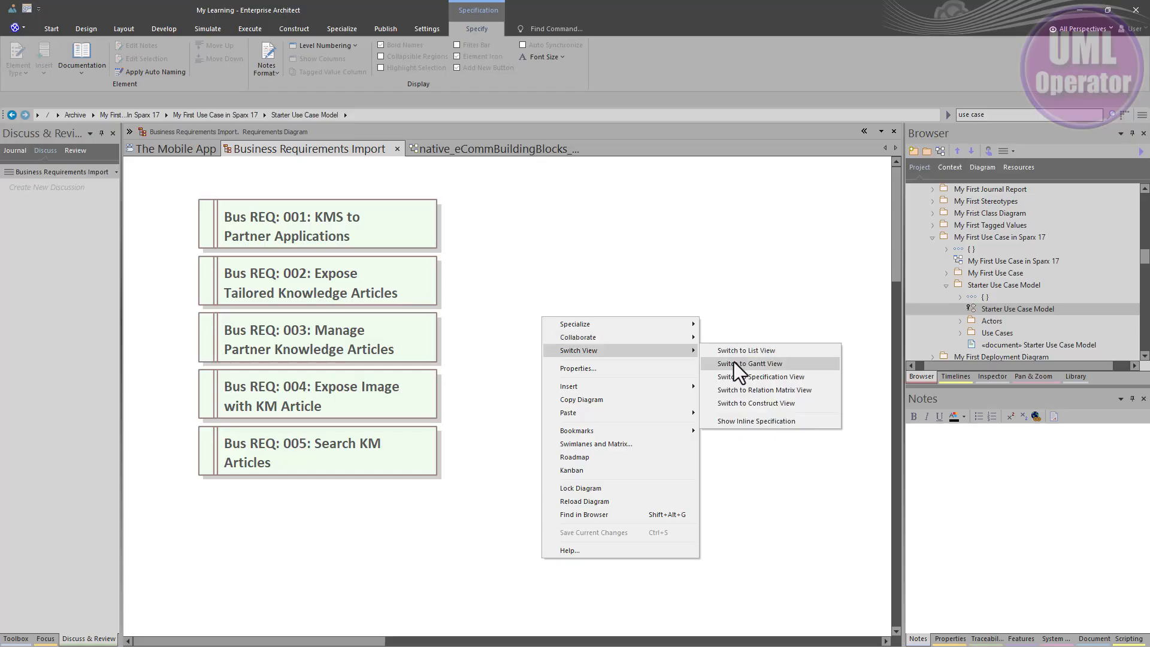
click(734, 364)
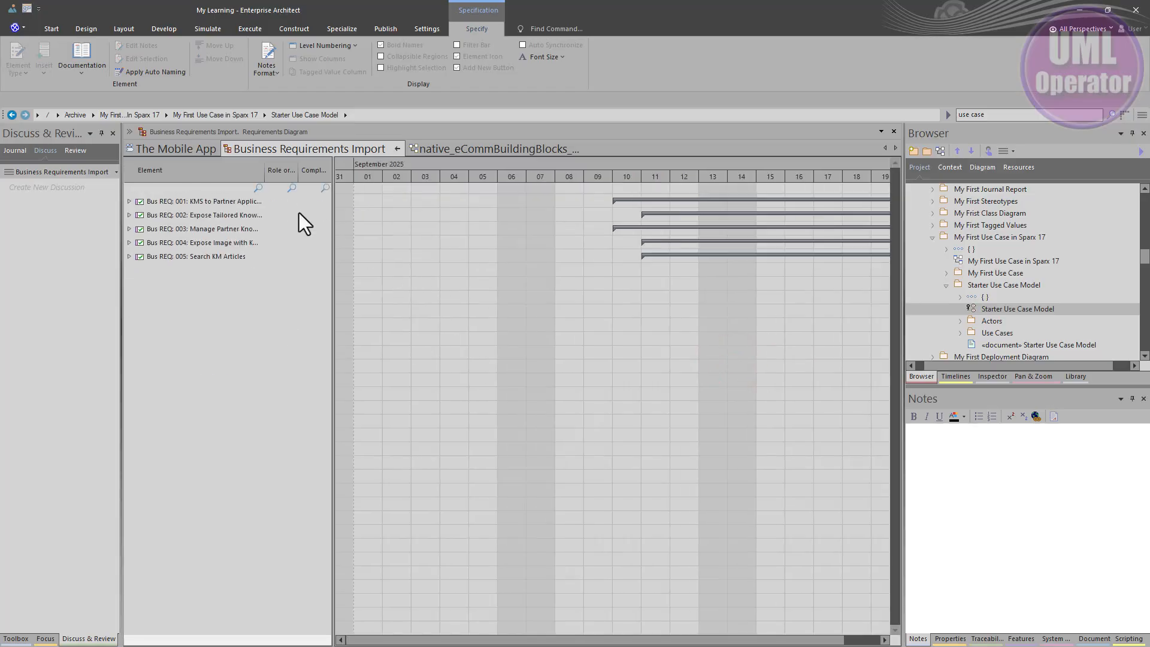
click(129, 256)
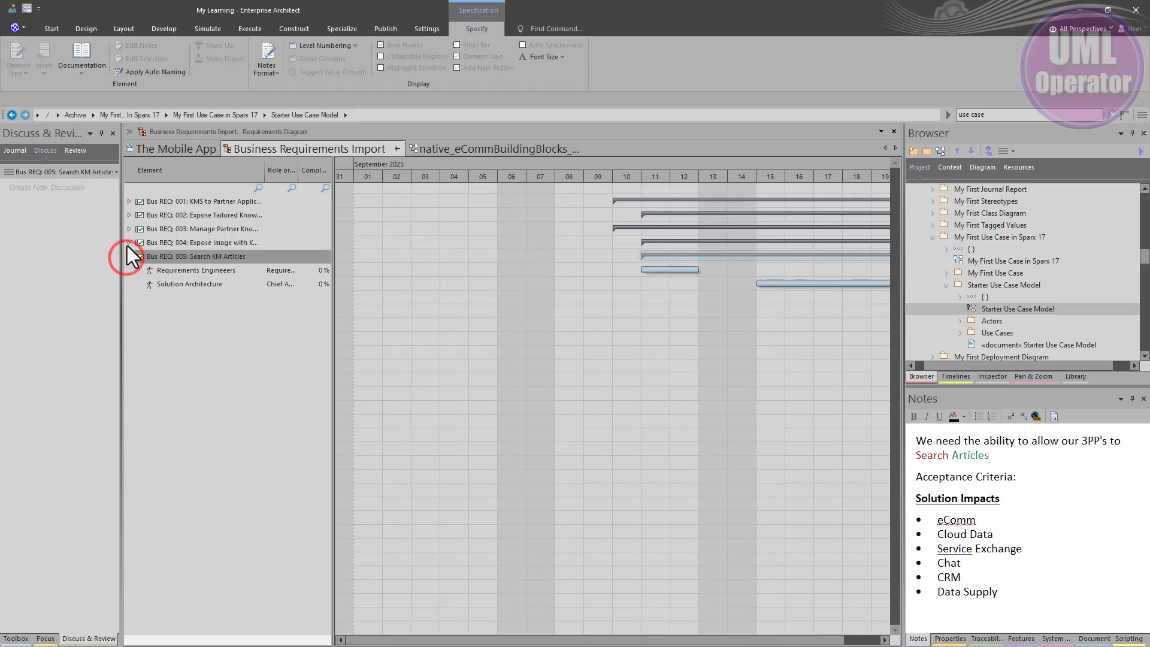
click(129, 243)
click(128, 229)
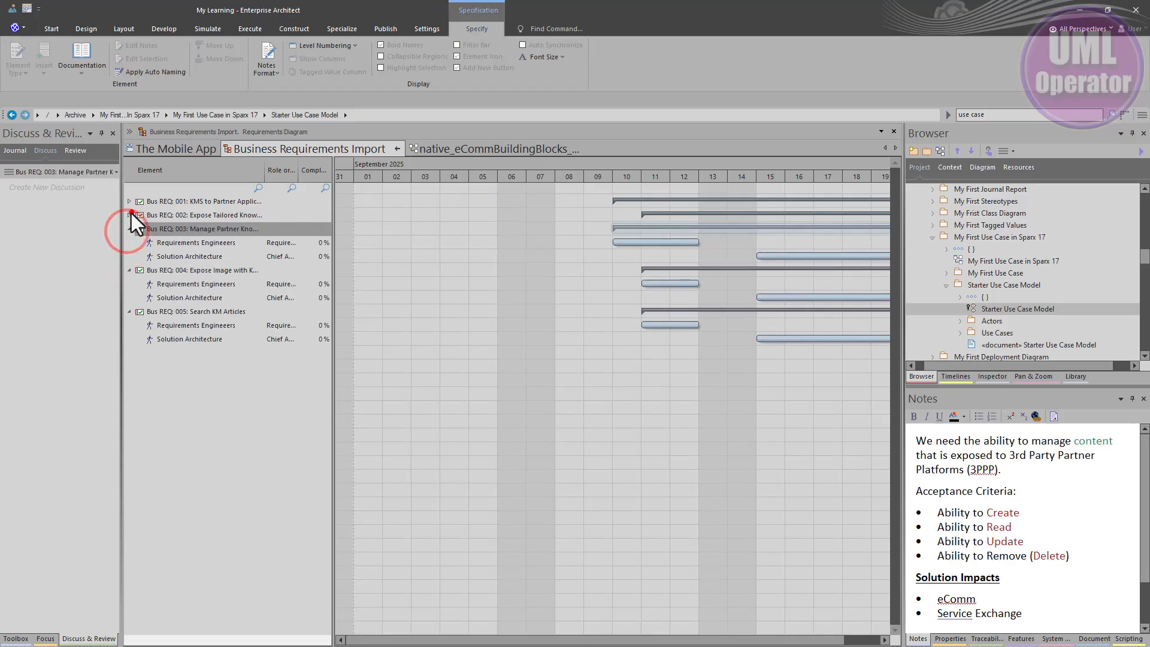
click(129, 215)
click(129, 202)
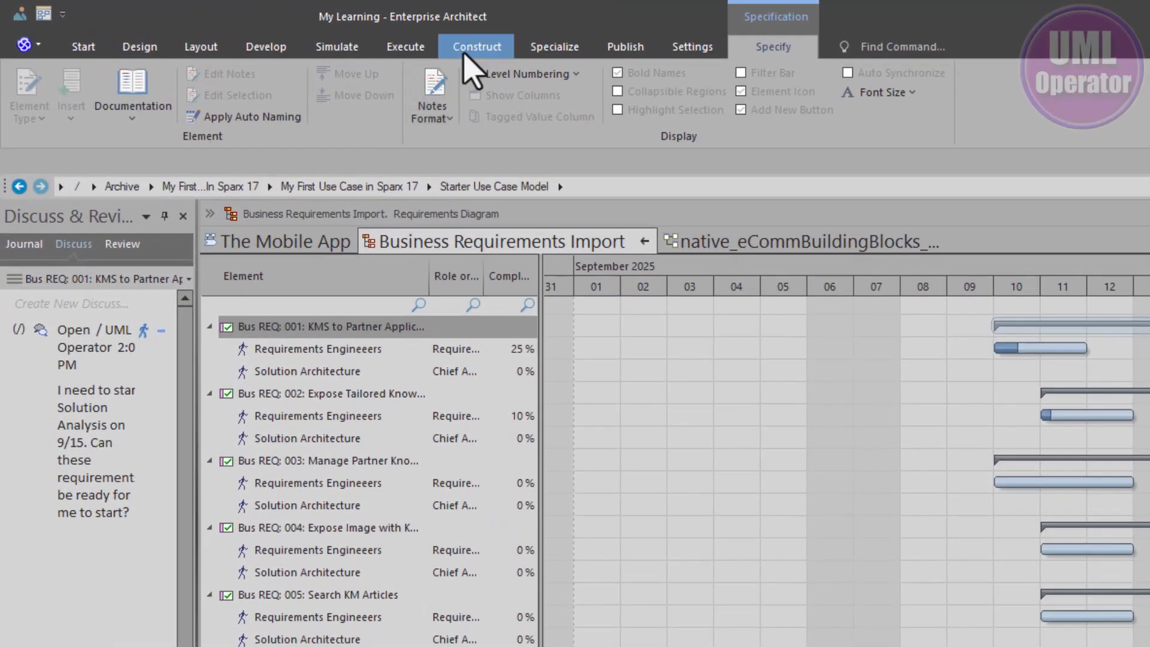
Step: Open the Personal Tasks Gantt view and expand the allocations under Requirements Specification Report and eCommerce Site
click(424, 41)
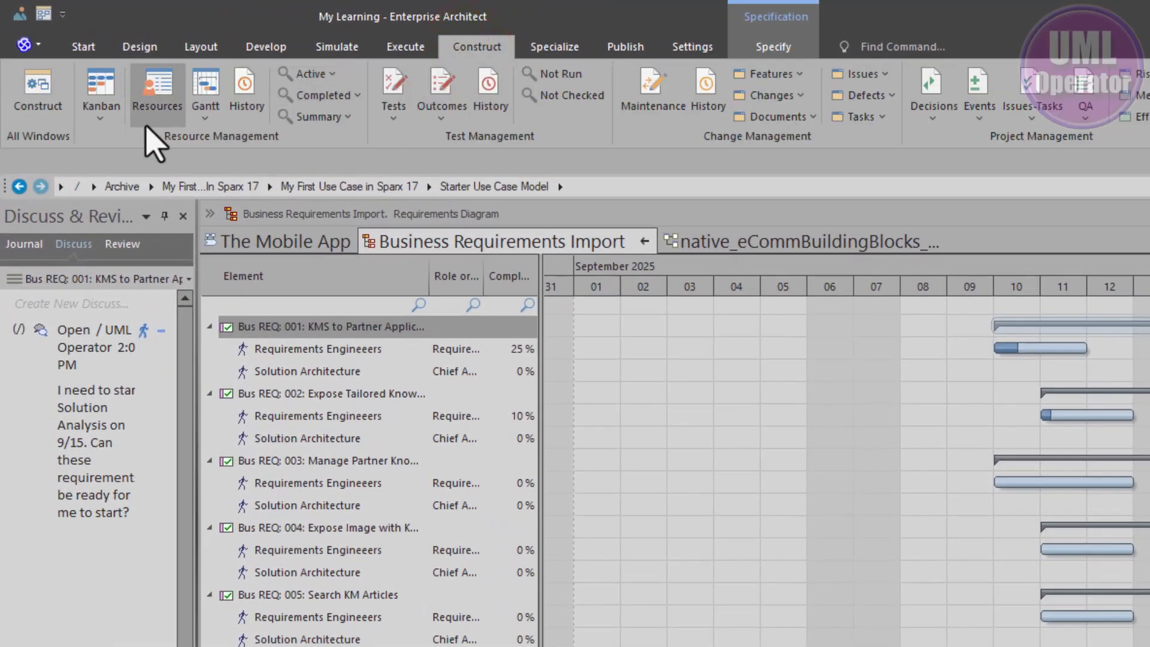
click(204, 118)
click(228, 142)
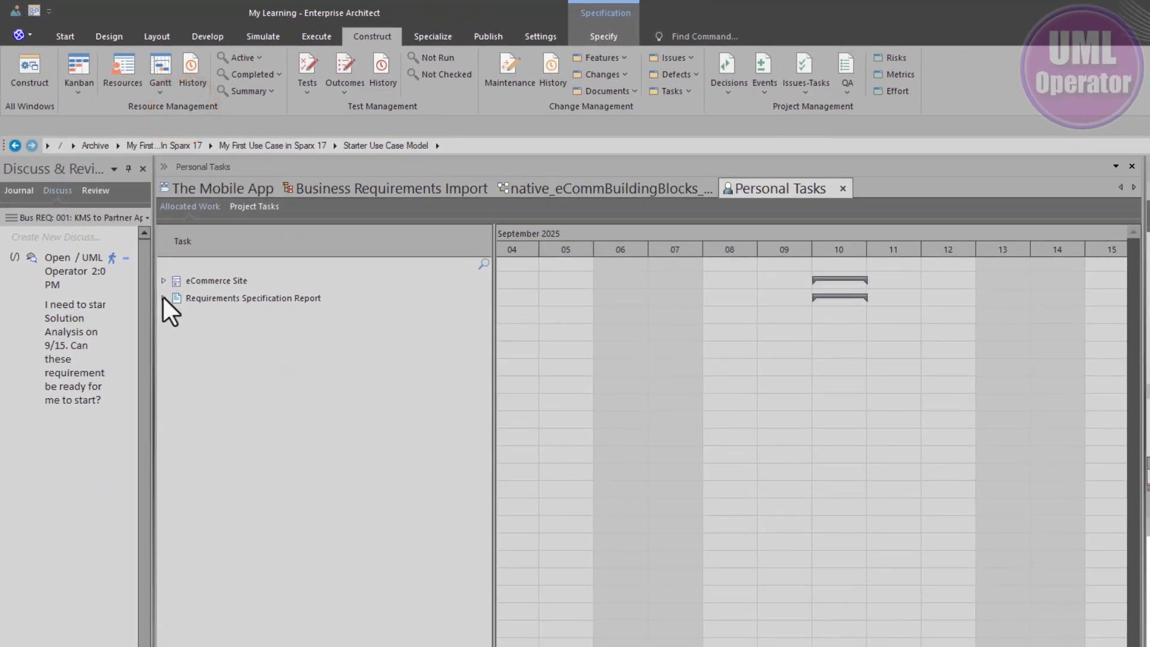
click(163, 298)
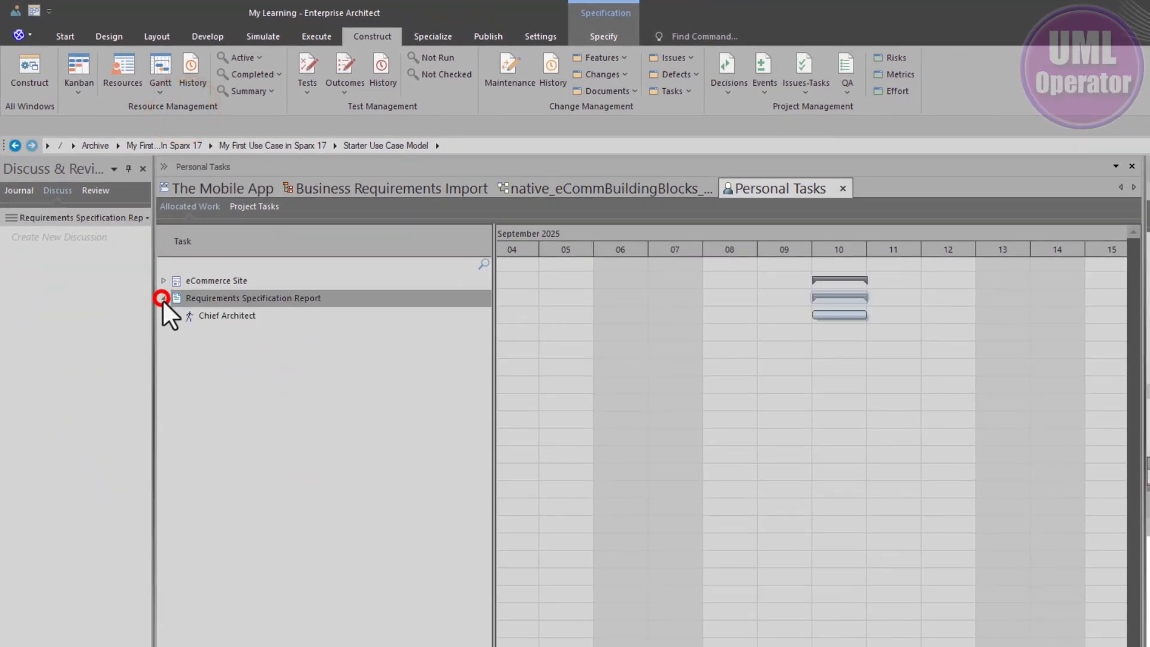
click(199, 316)
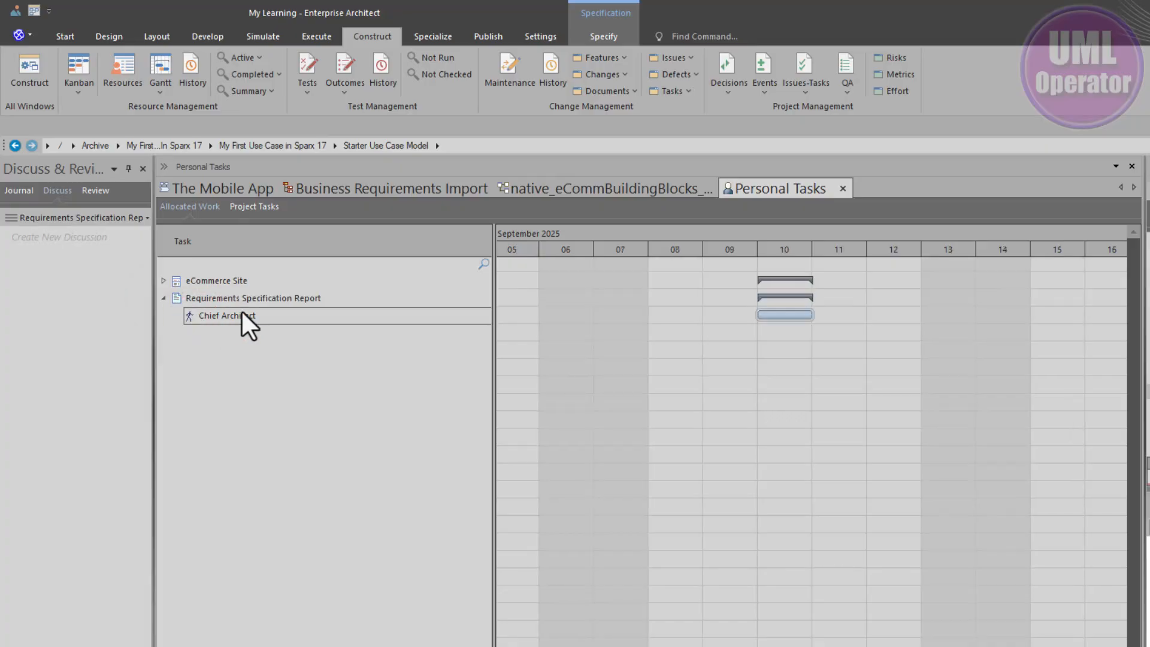
click(163, 281)
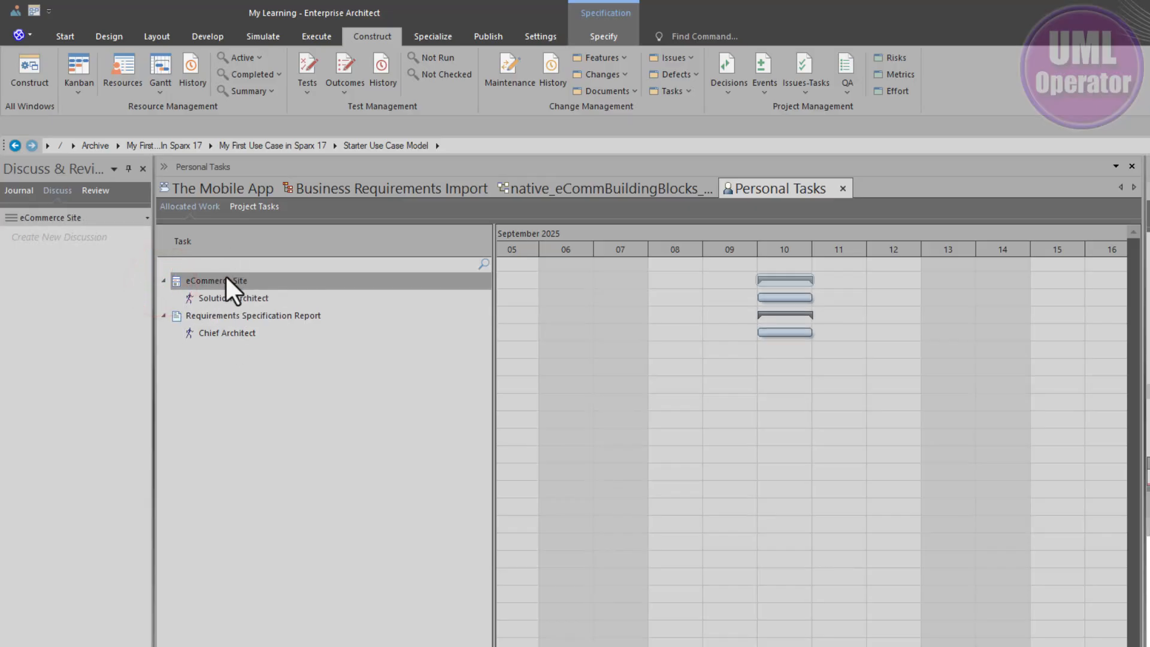
Step: Open the Project Gantt View and examine the Requirements Engineeers and Solution Architecture allocations across the September timeline
click(576, 183)
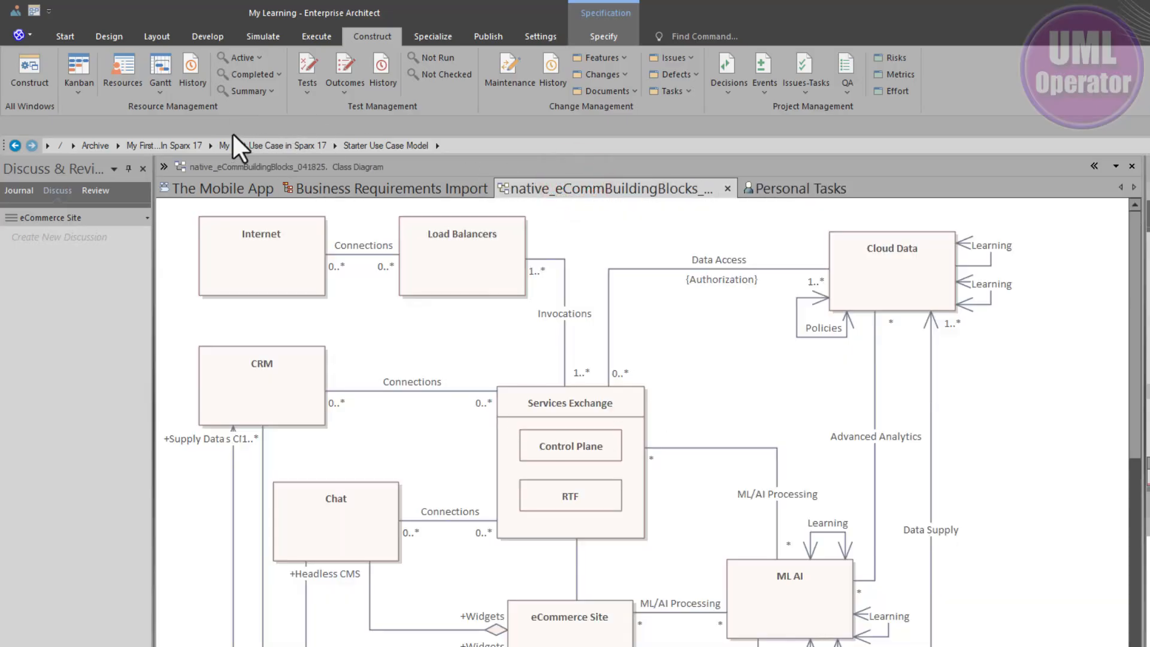
click(164, 90)
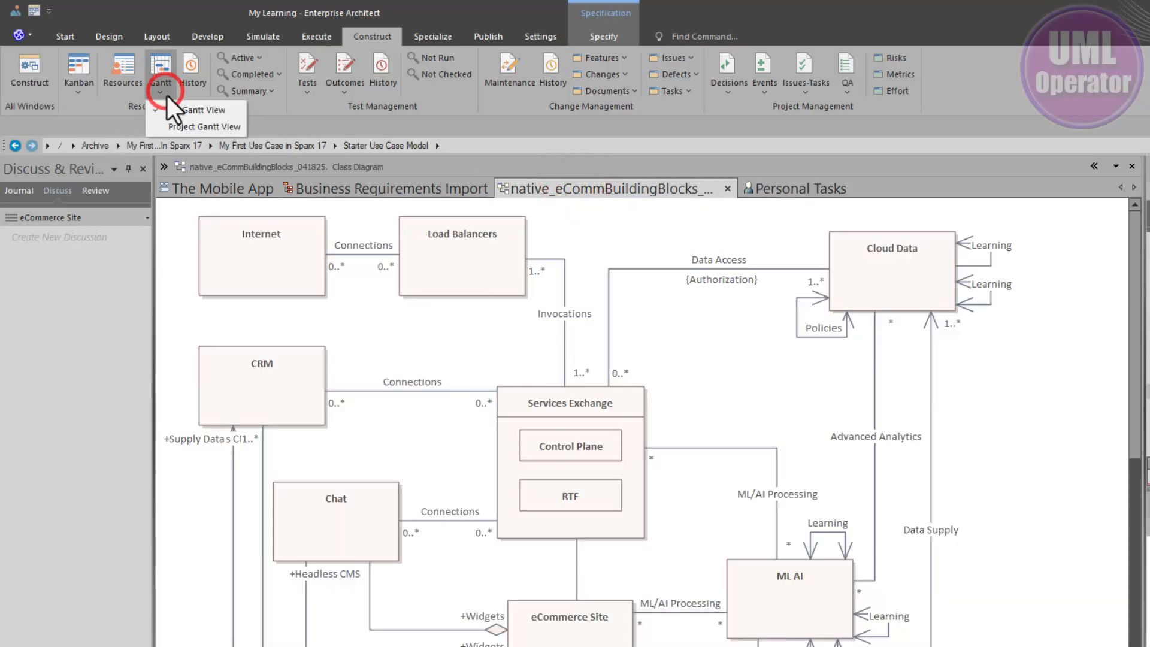
click(183, 126)
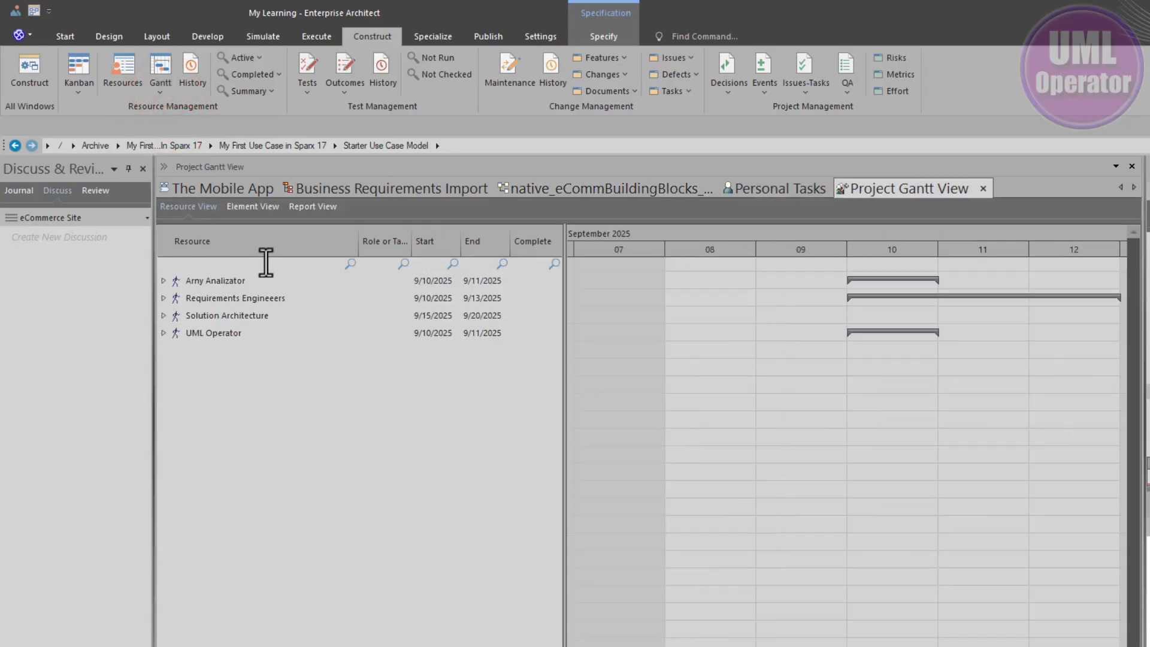
click(162, 298)
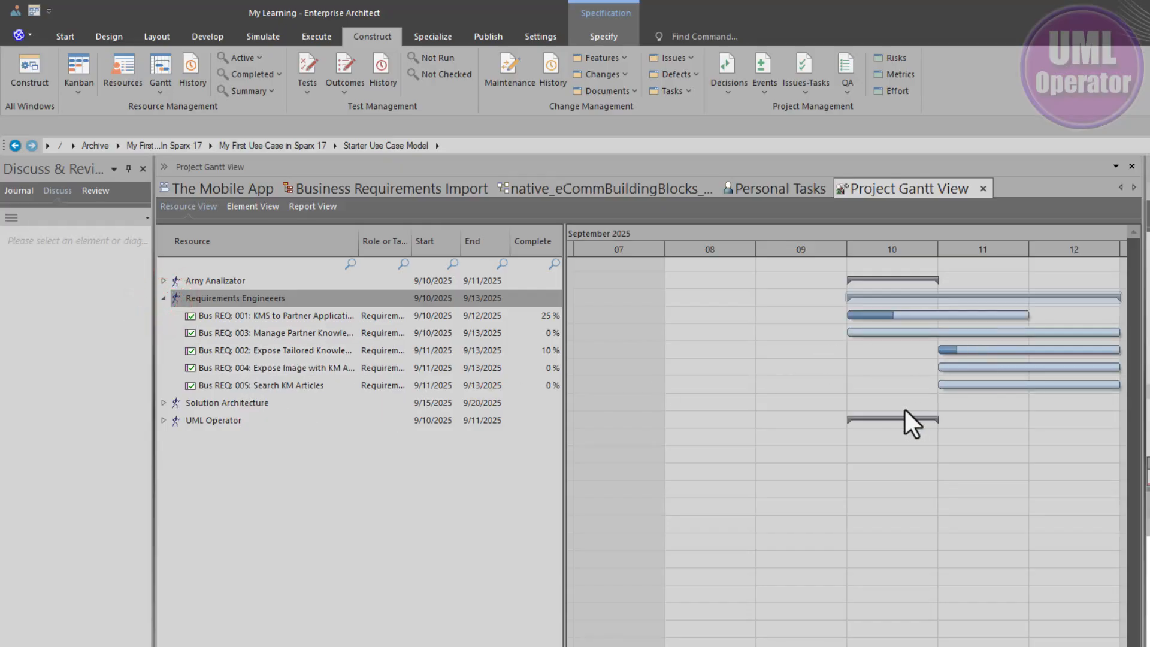
click(163, 402)
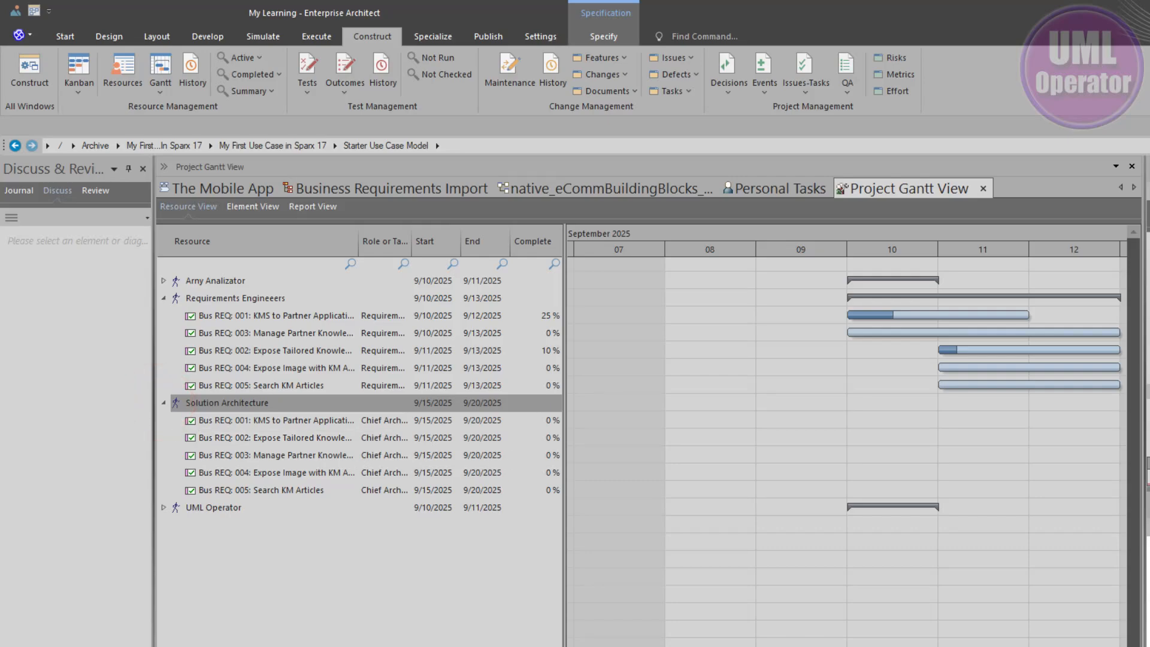
scroll(686, 632, right, 8)
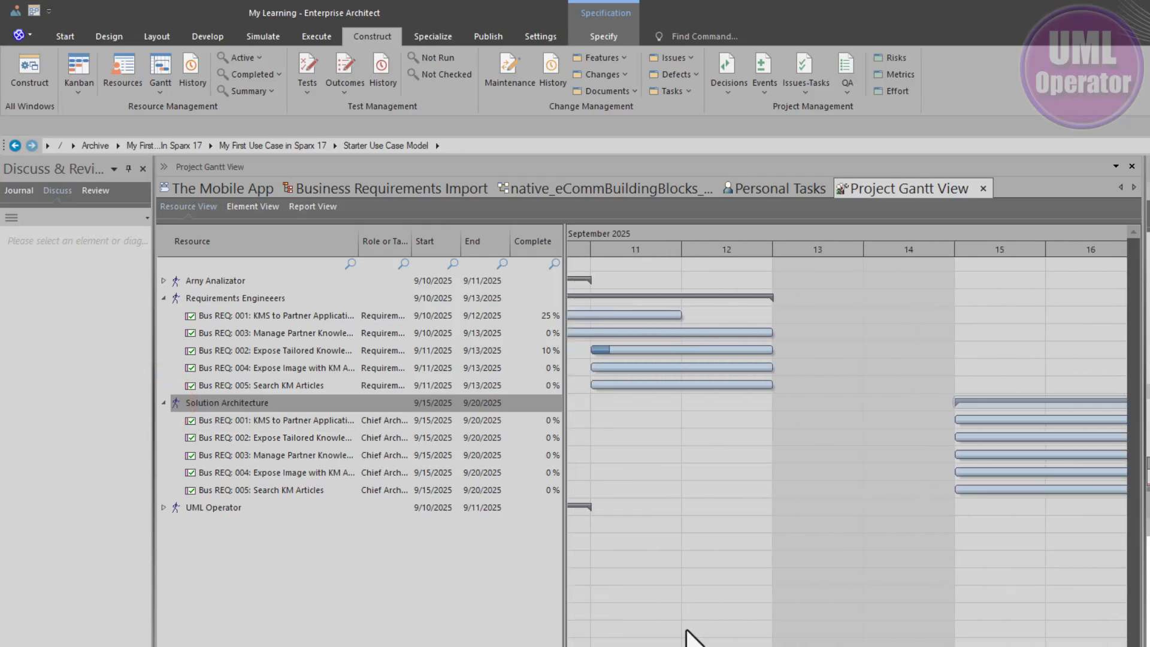
click(710, 487)
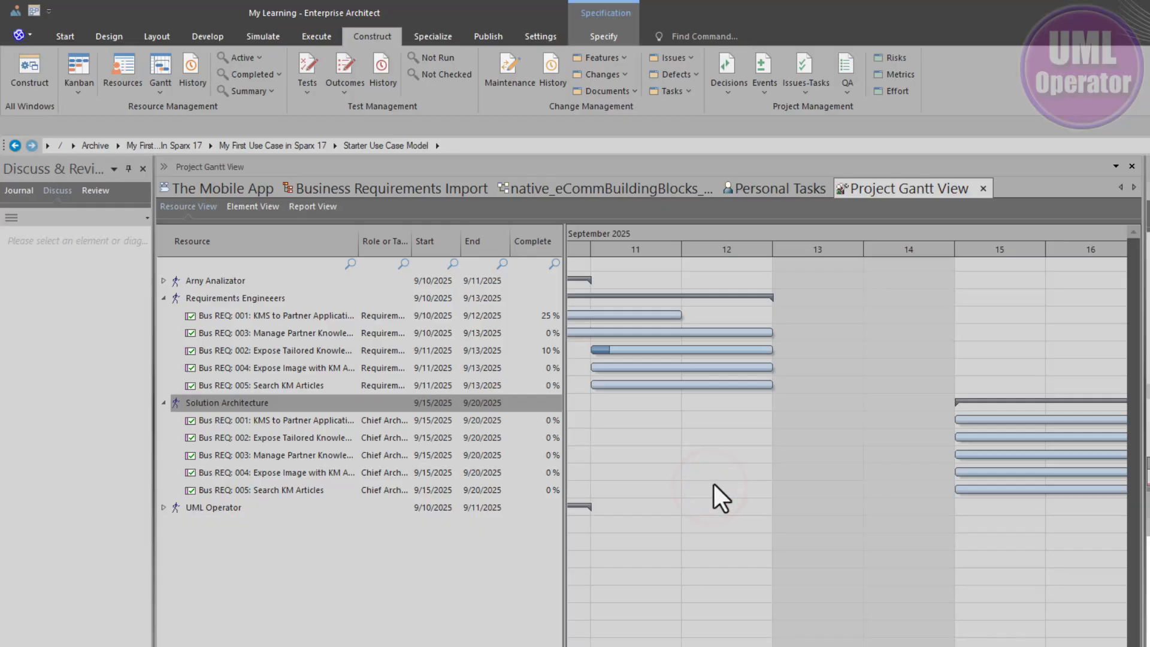
scroll(714, 484, down, 3)
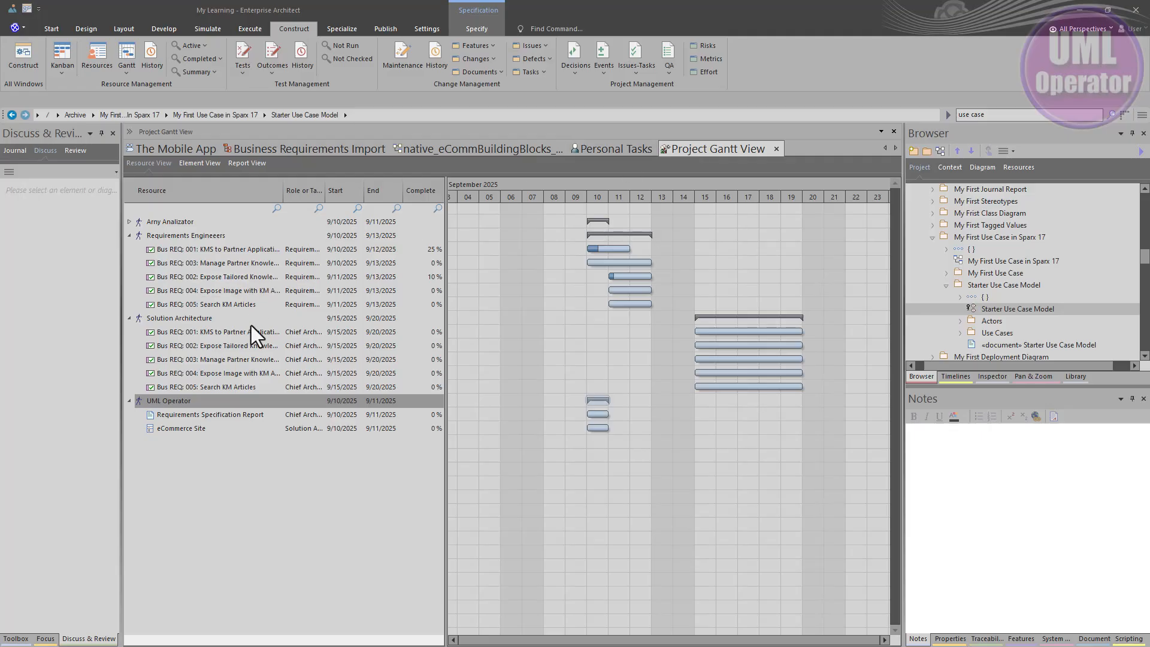
Step: Review the allocated work of the Solution Architecture, UML Operator and Requirements Engineeers resources by selecting each in turn
click(197, 317)
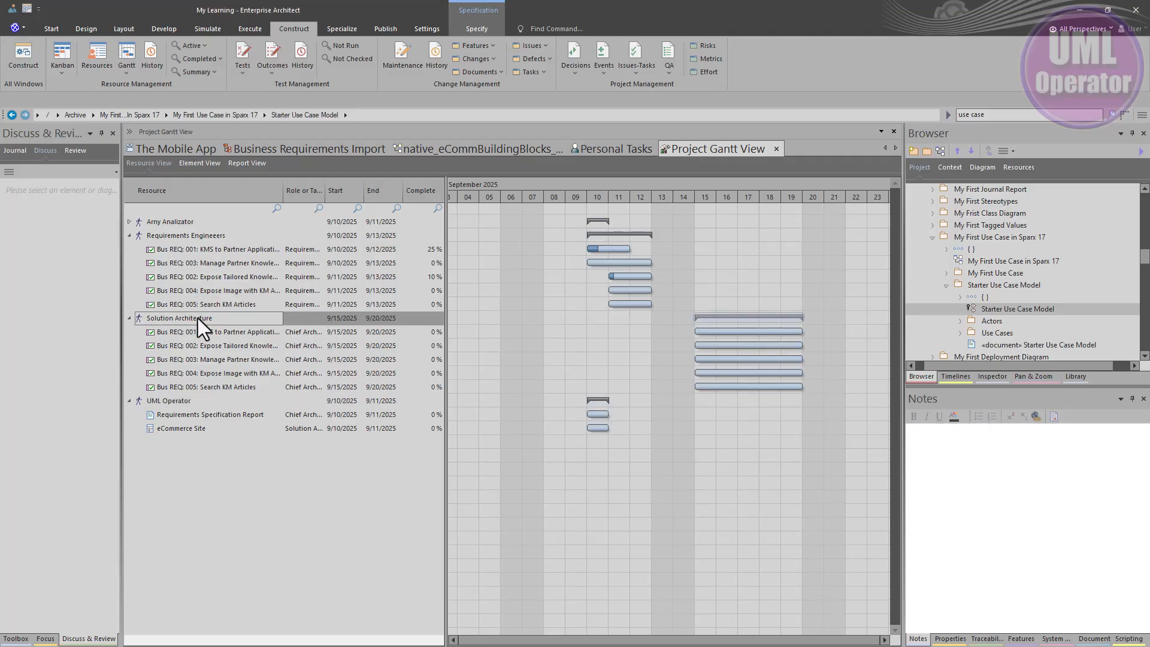
click(181, 401)
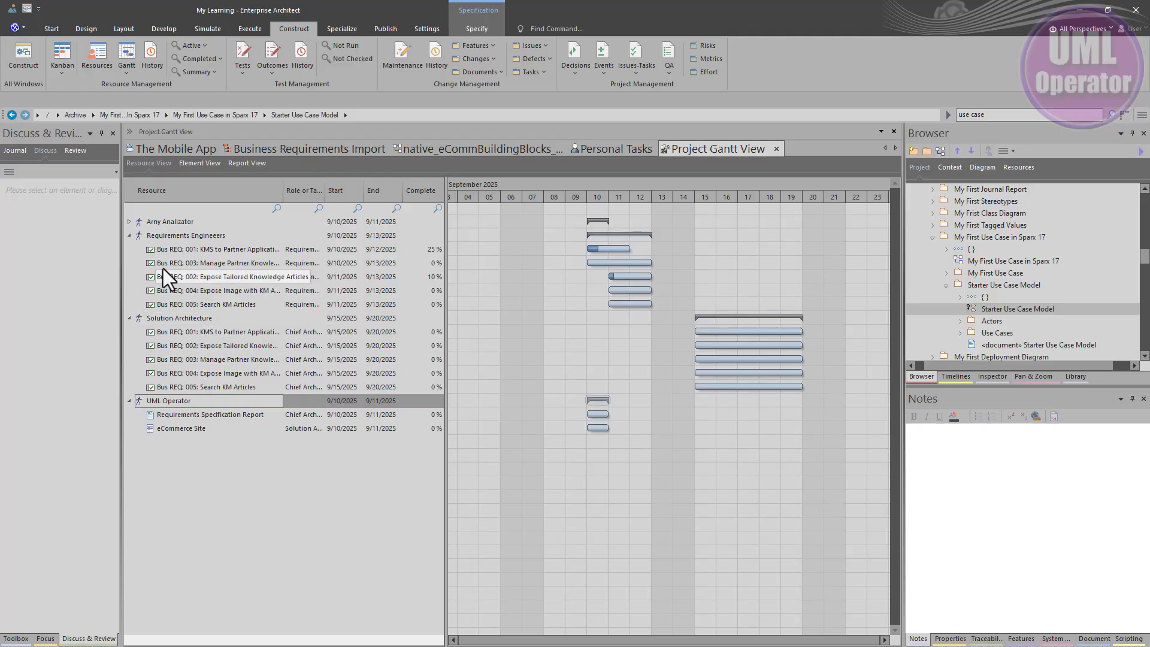
click(171, 234)
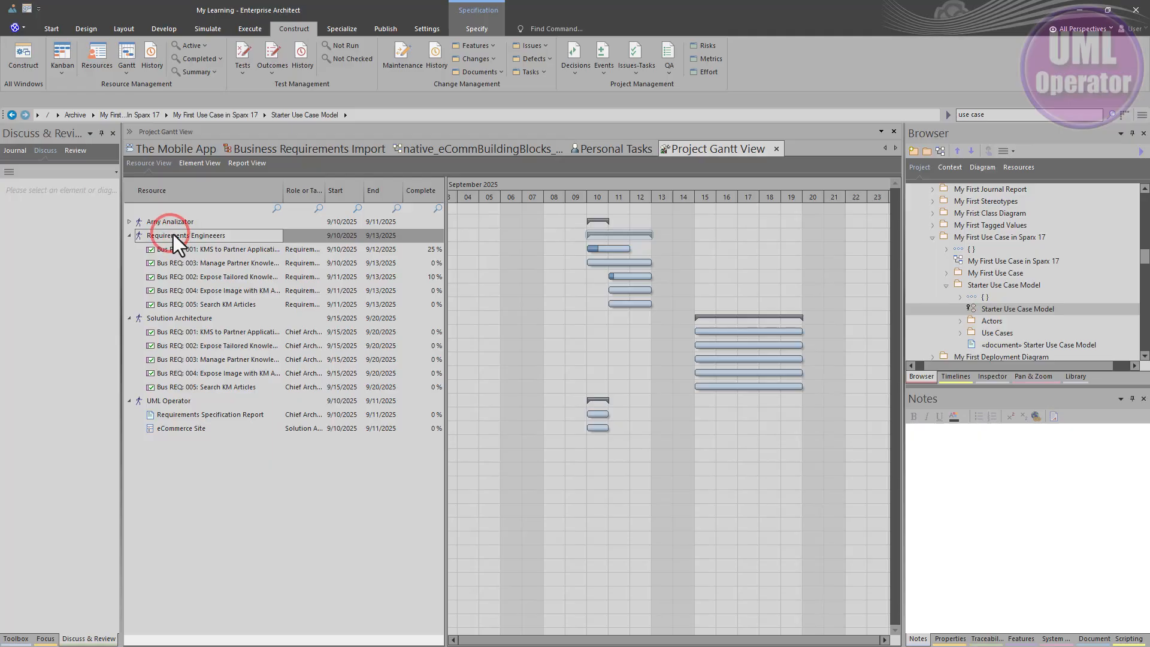
Step: In the Business Requirements Import Gantt, reassign the Solution Architecture allocation of Bus REQ: 001 to the UML Operator resource
click(619, 148)
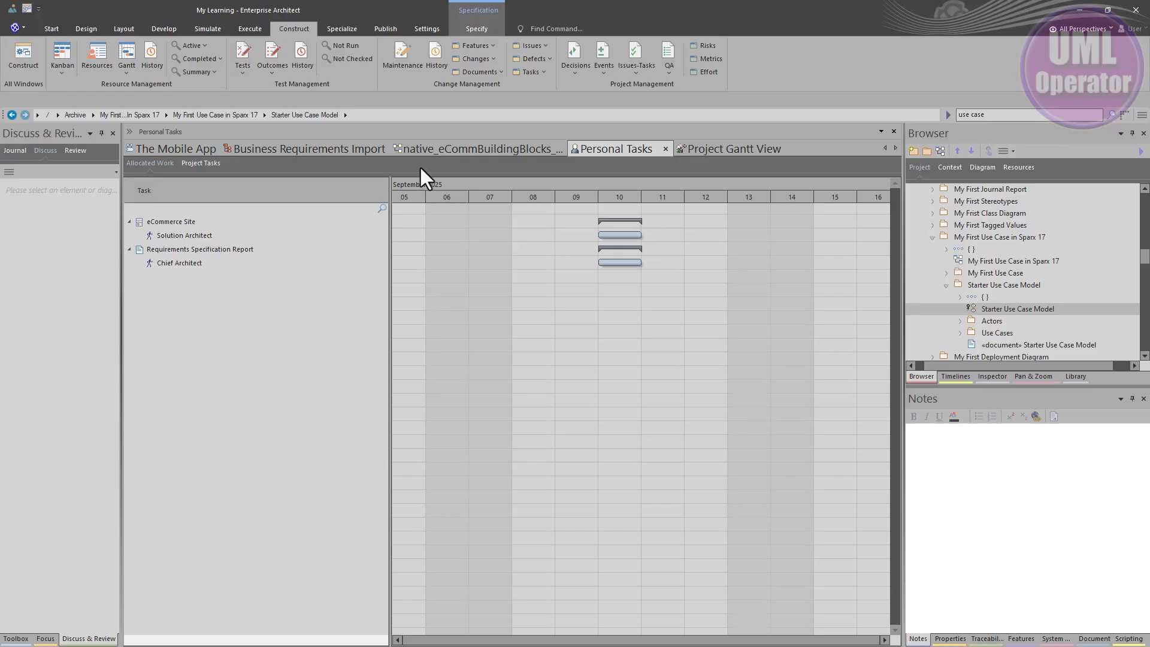
click(333, 149)
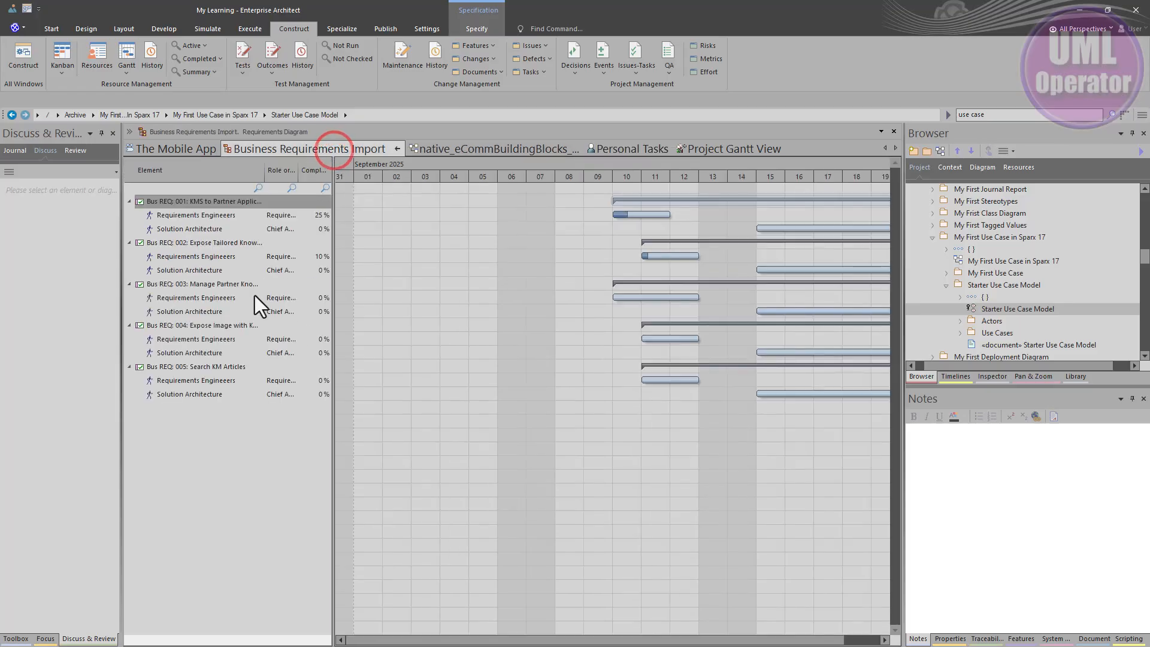
click(177, 231)
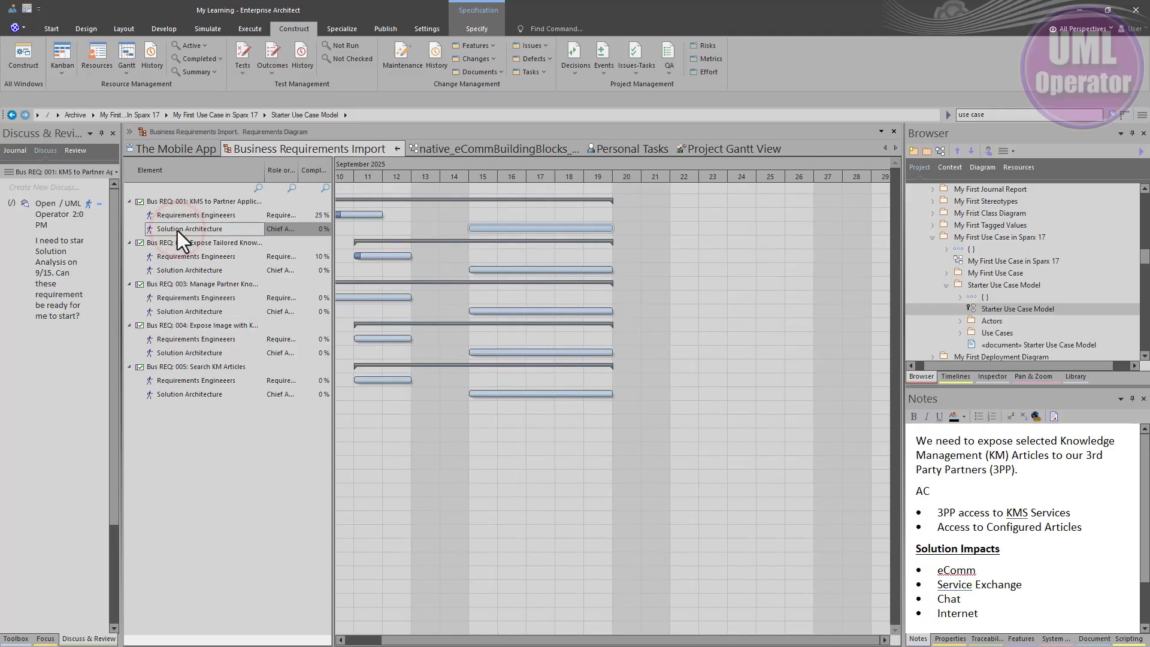
click(184, 269)
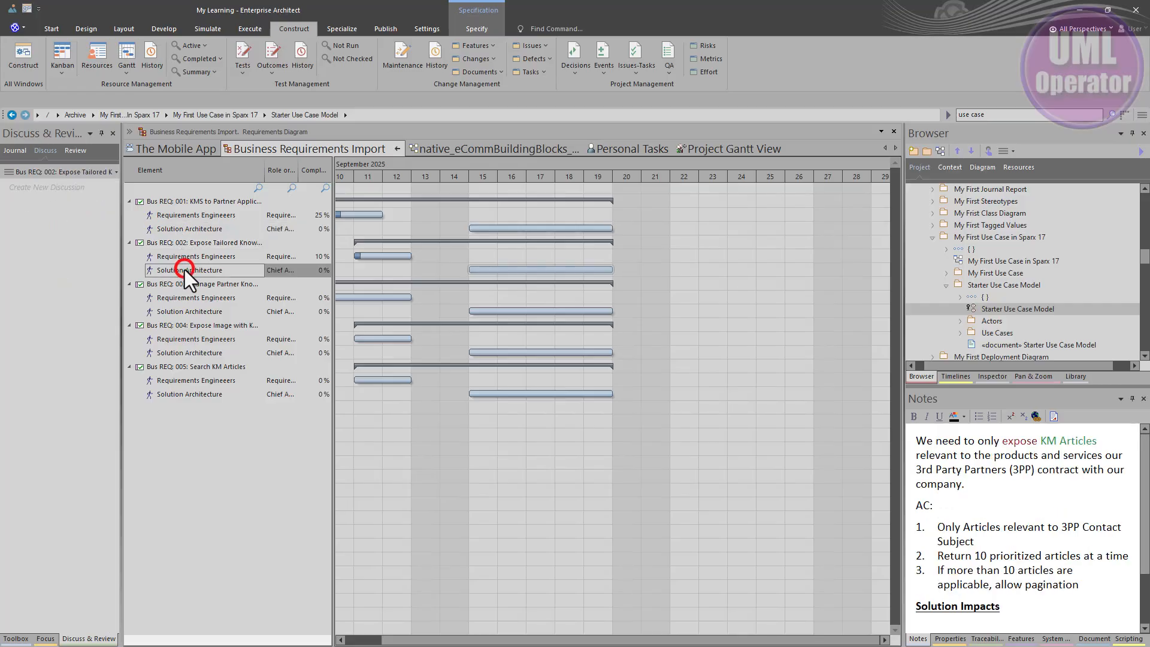
double_click(170, 229)
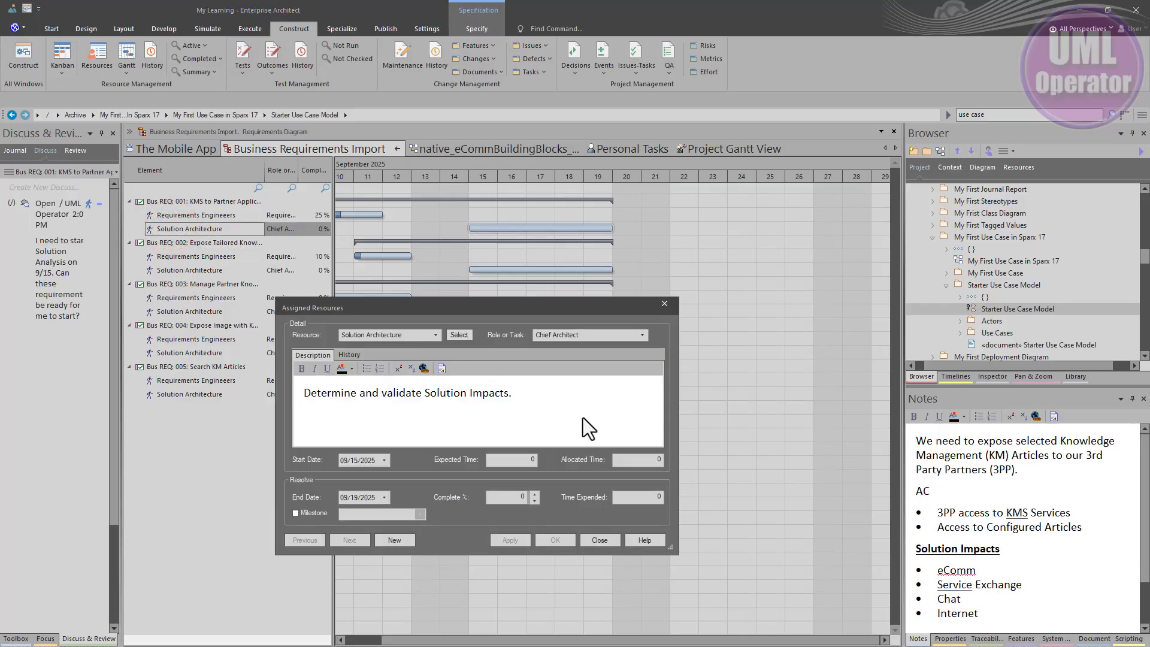
click(436, 335)
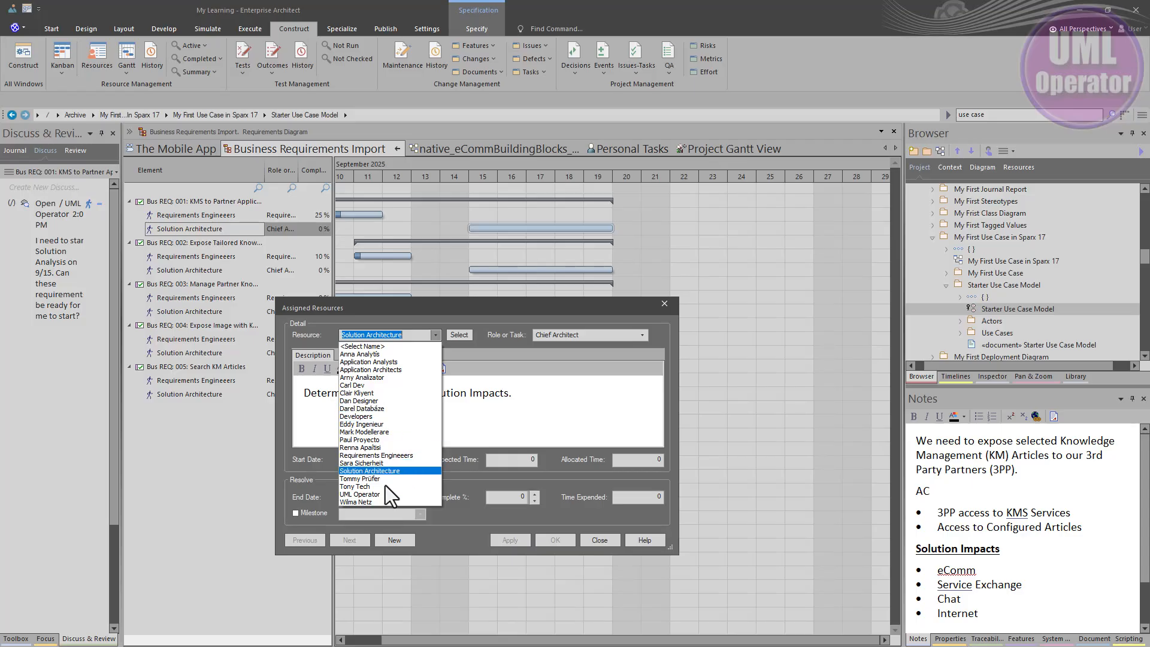
click(372, 494)
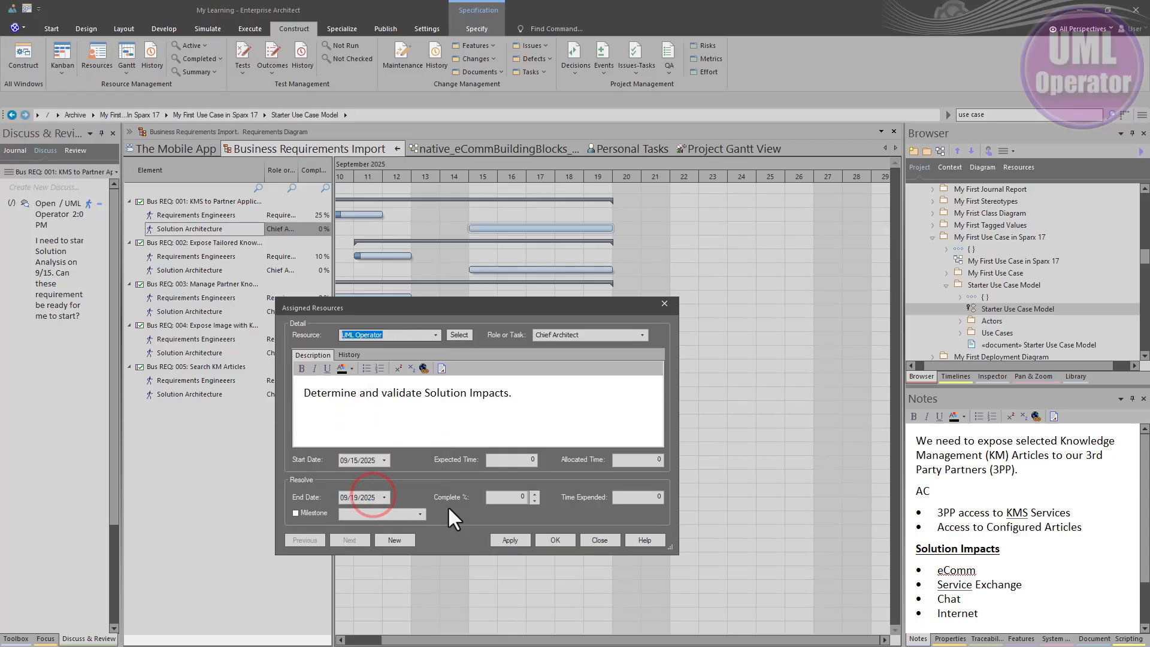
click(555, 540)
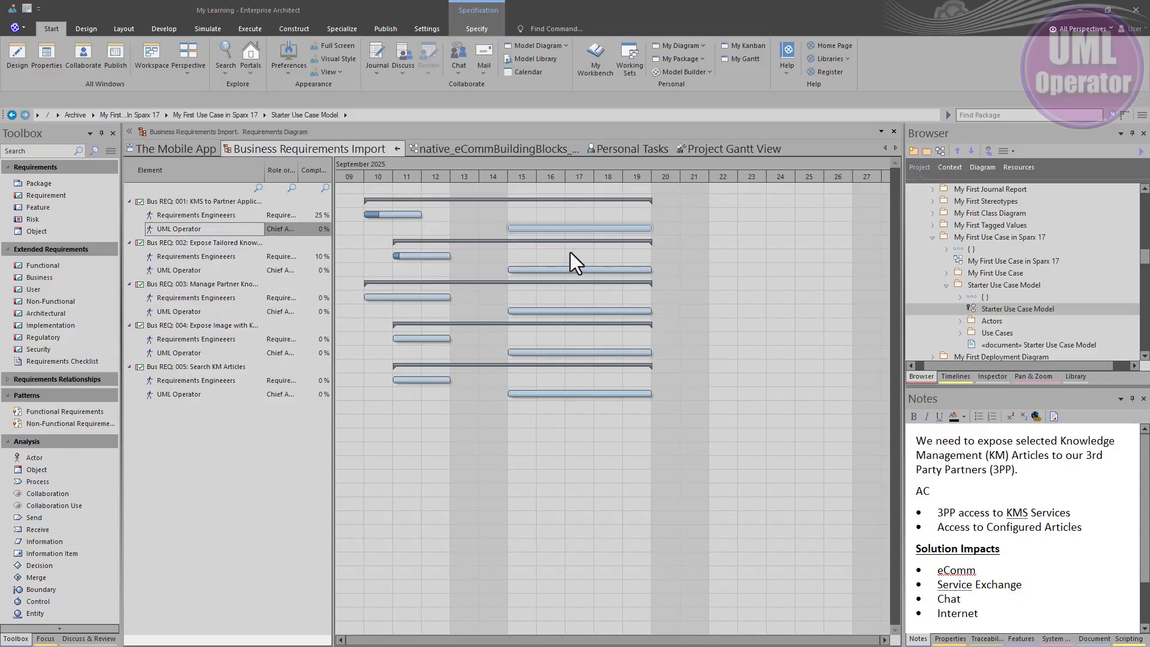
Step: Review the UML Operator allocations in the Project Gantt View and reopen the personal Gantt view
click(703, 148)
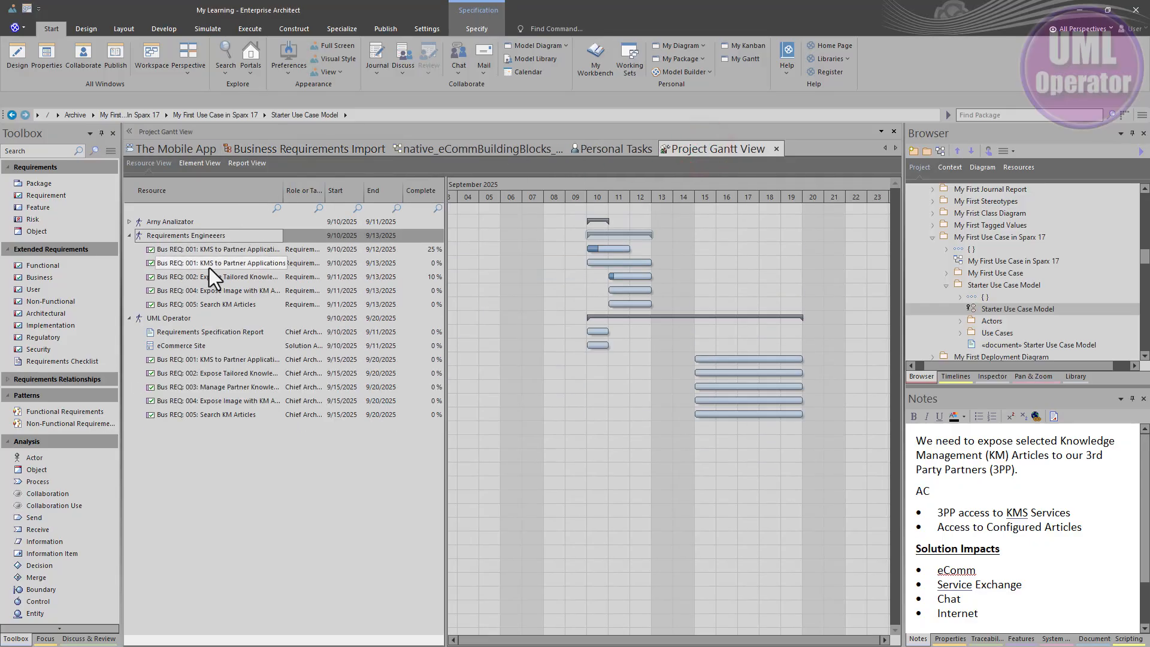
click(163, 317)
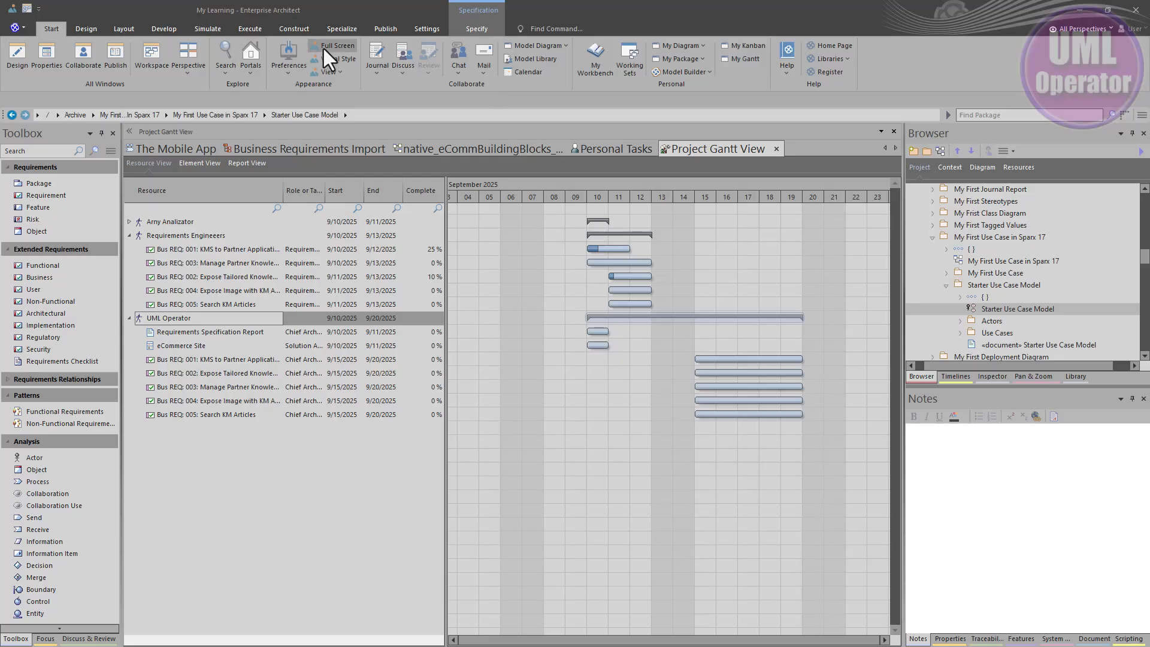
click(293, 30)
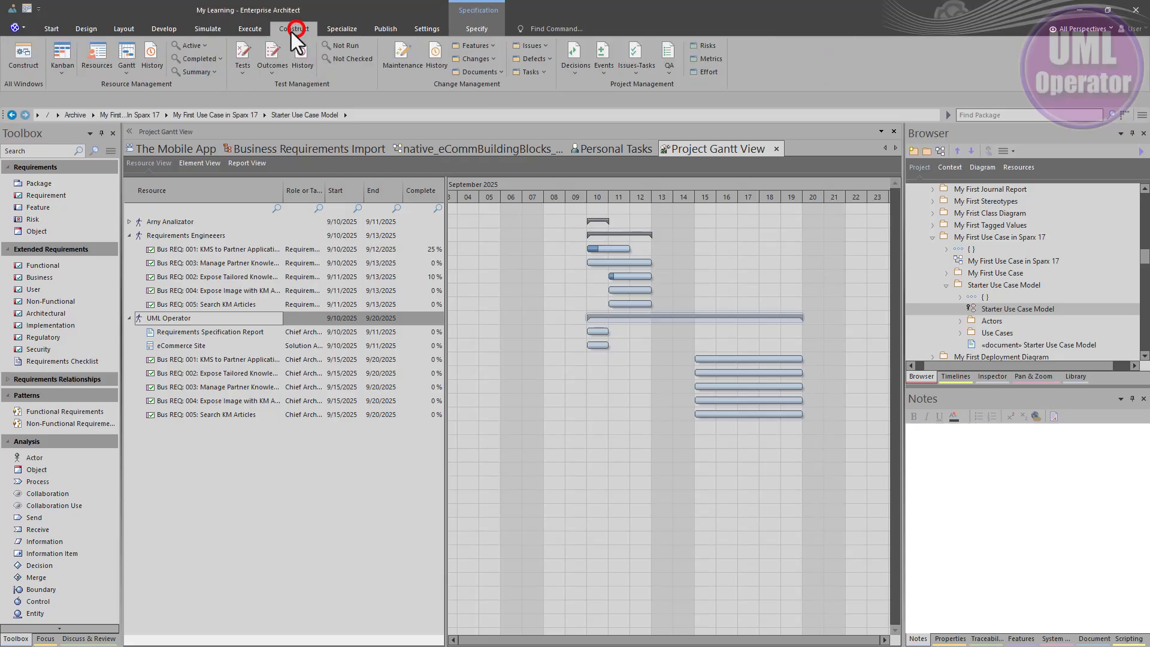
click(125, 70)
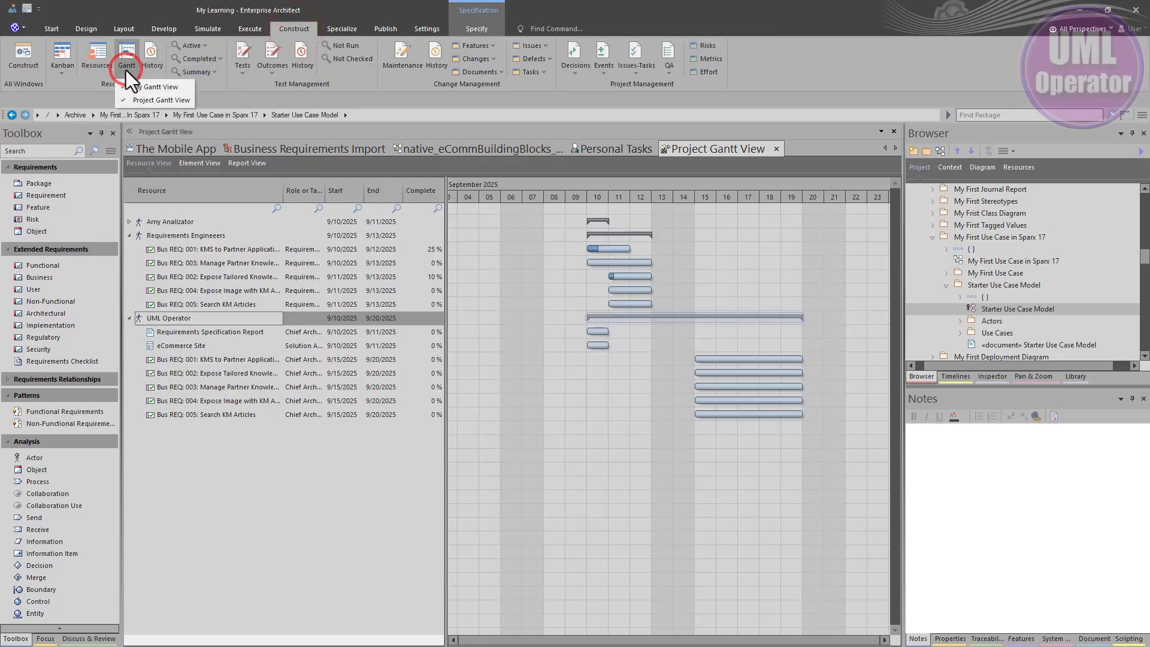
click(144, 91)
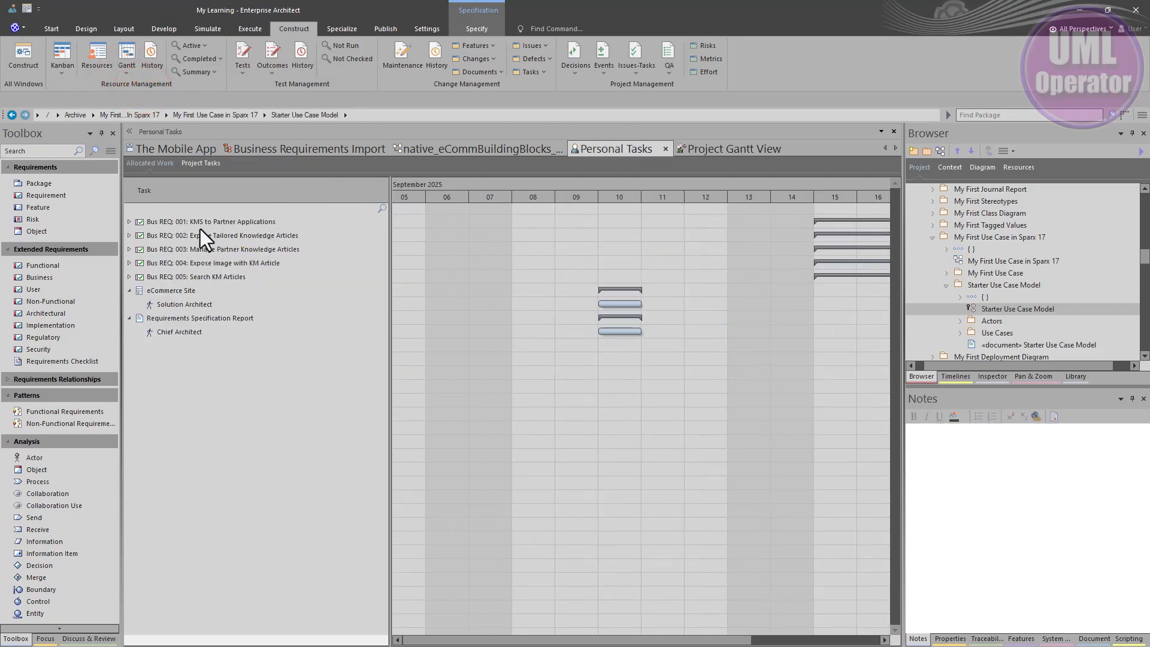
Step: In Personal Tasks, collapse eCommerce Site and Requirements Specification Report, and expand the allocations of all five business requirements
click(129, 290)
click(128, 304)
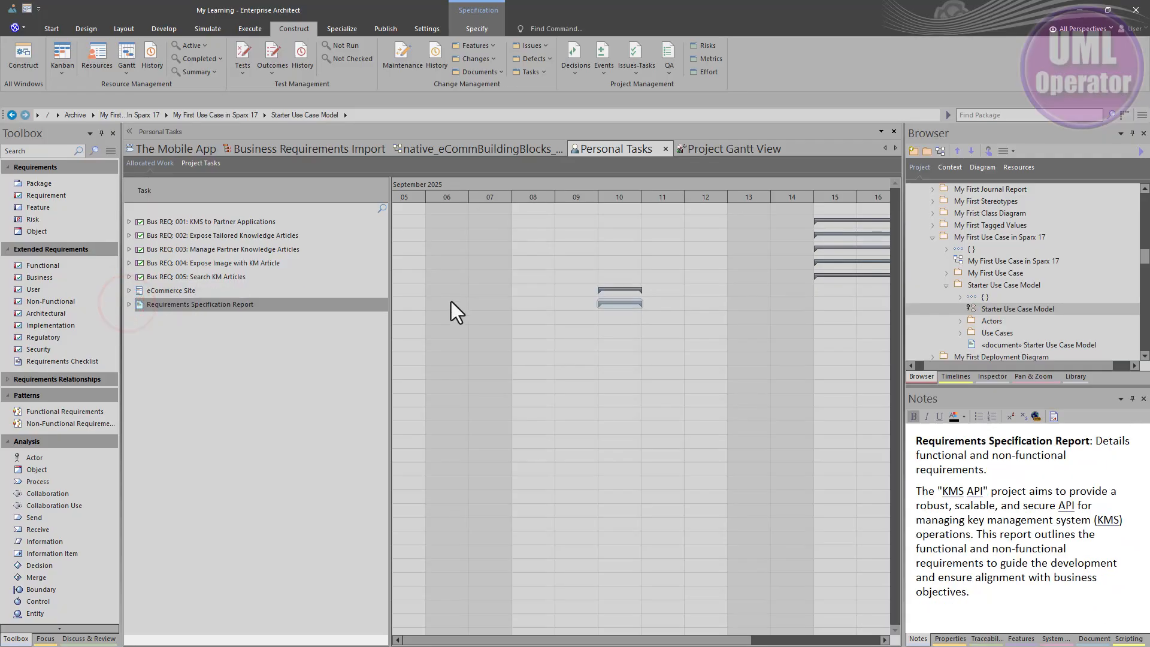
scroll(559, 255, down, 1)
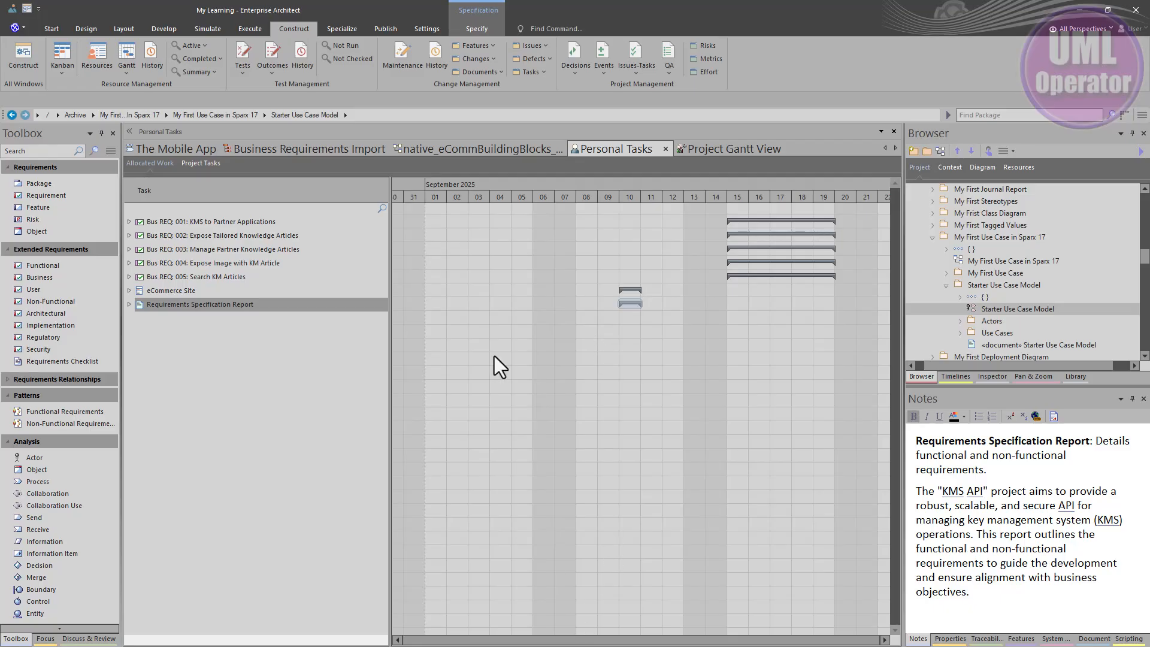
click(128, 221)
click(128, 249)
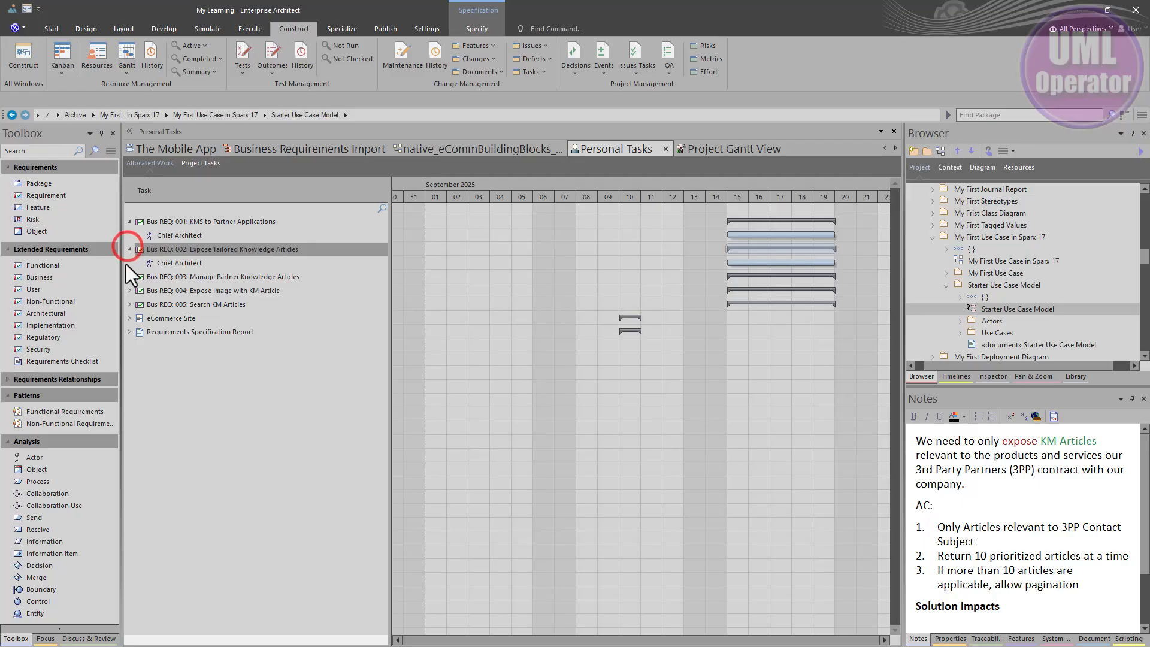
click(128, 277)
click(128, 304)
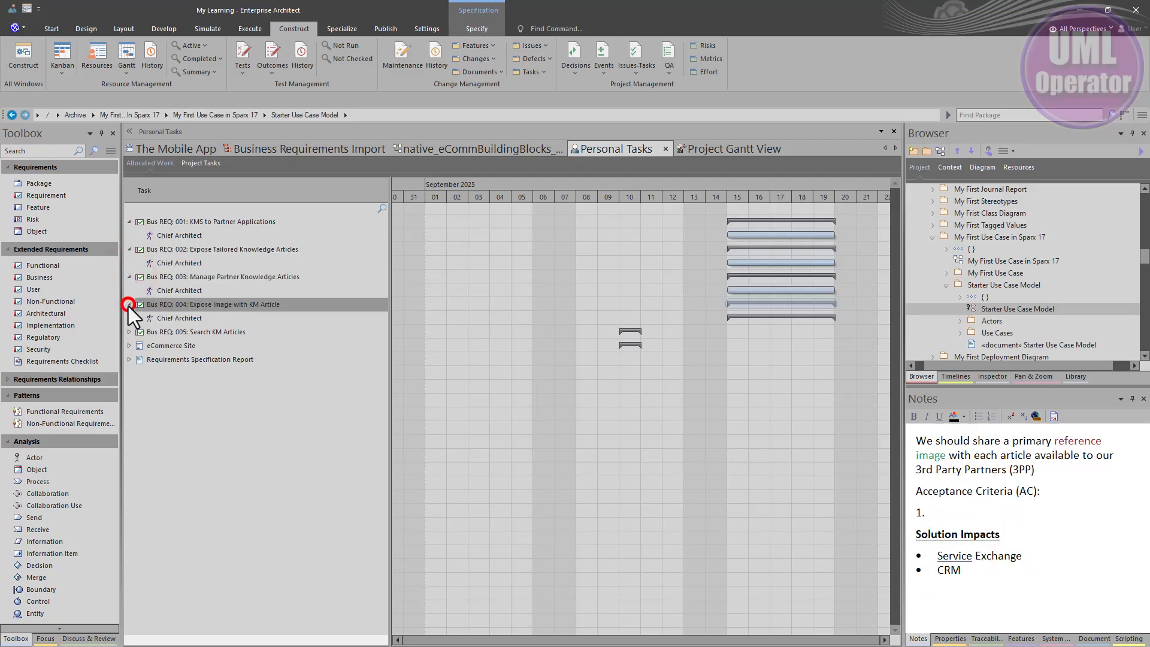
click(129, 332)
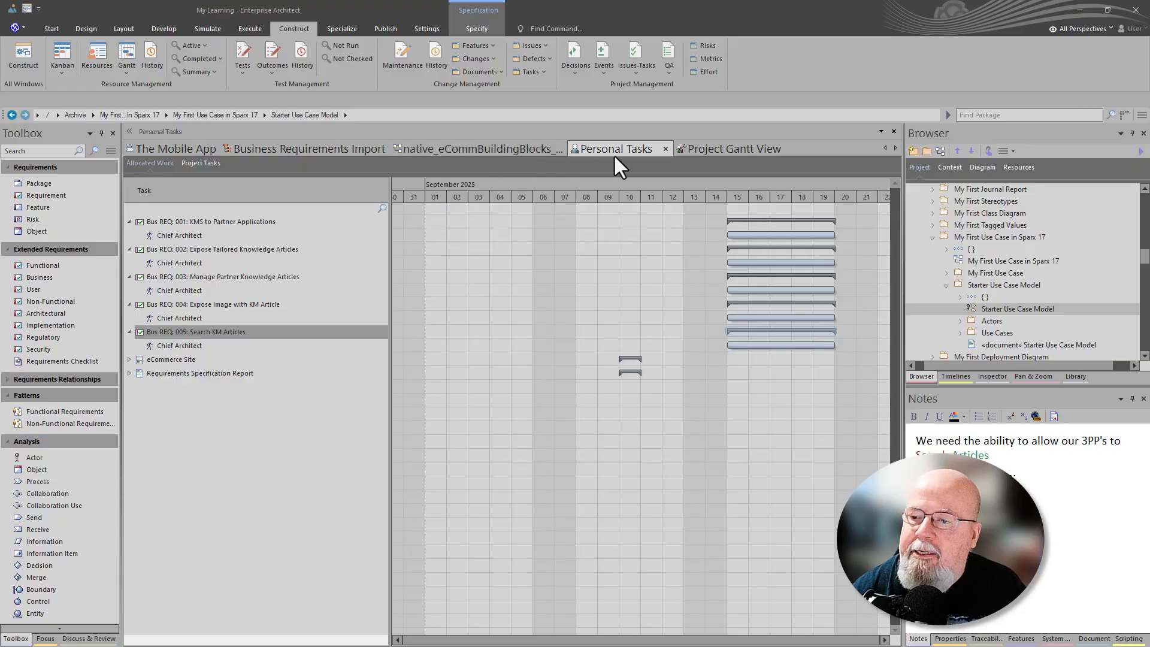
Step: Close the Personal Tasks and Project Gantt View views and return to Business Requirements Import
click(665, 147)
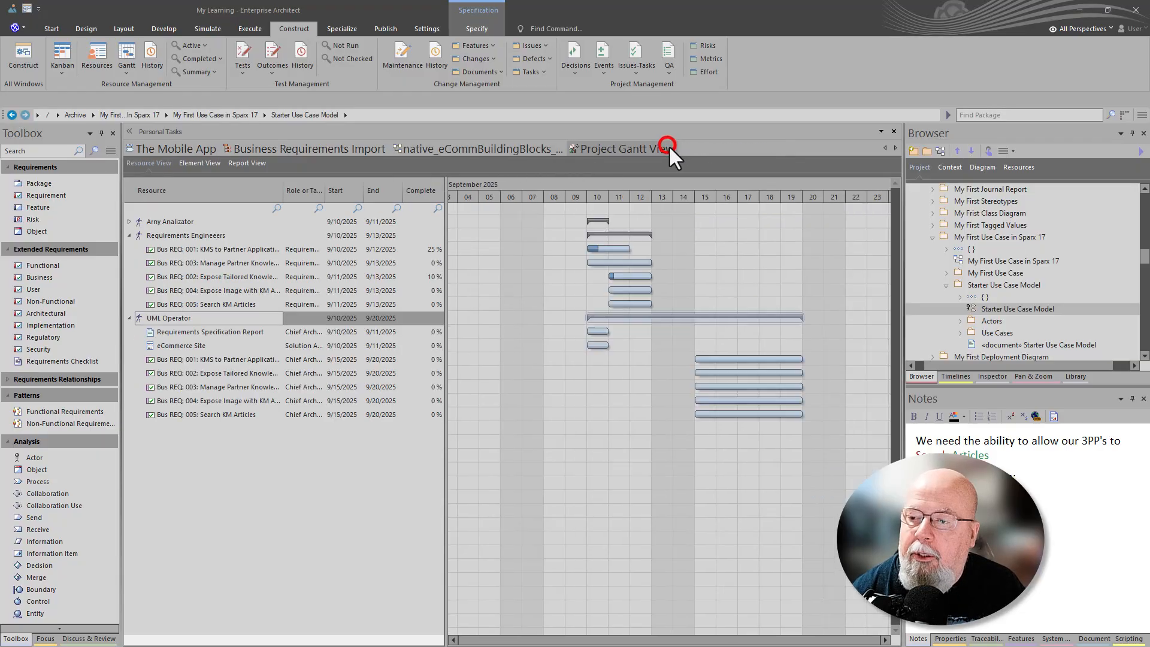
click(681, 147)
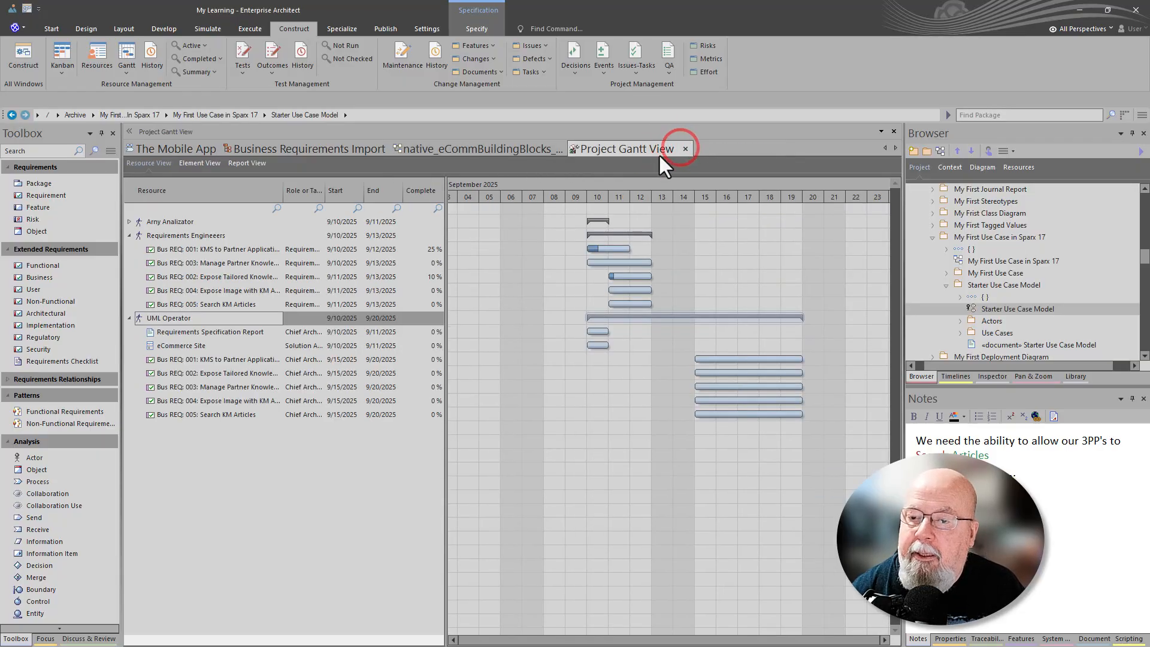
click(684, 147)
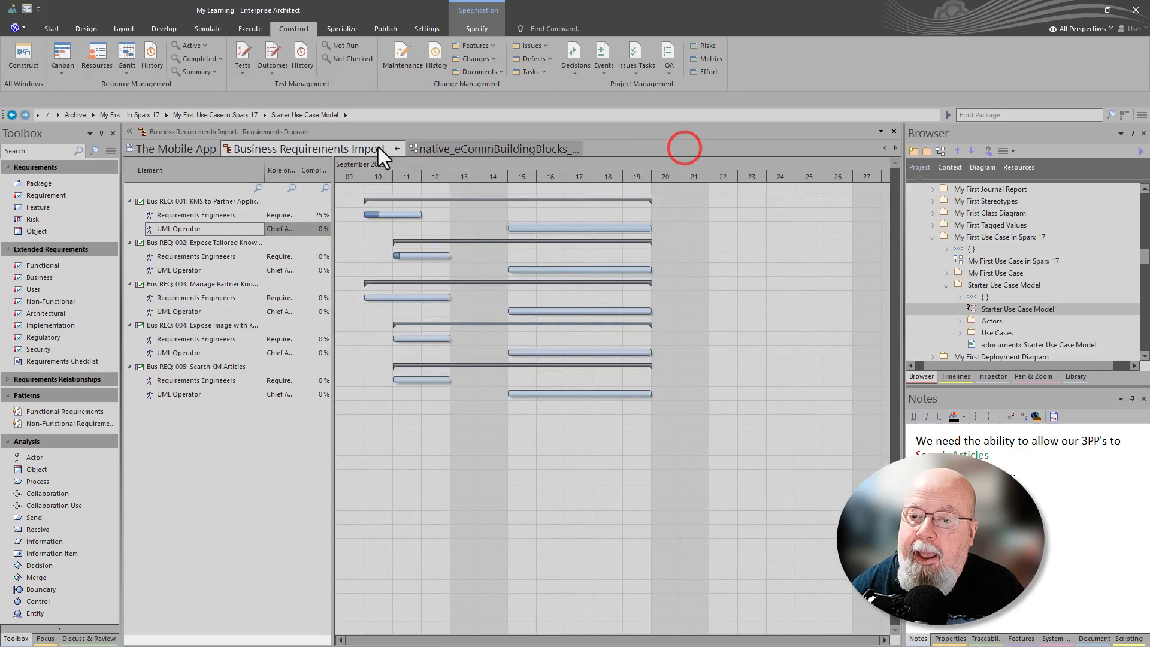
click(358, 150)
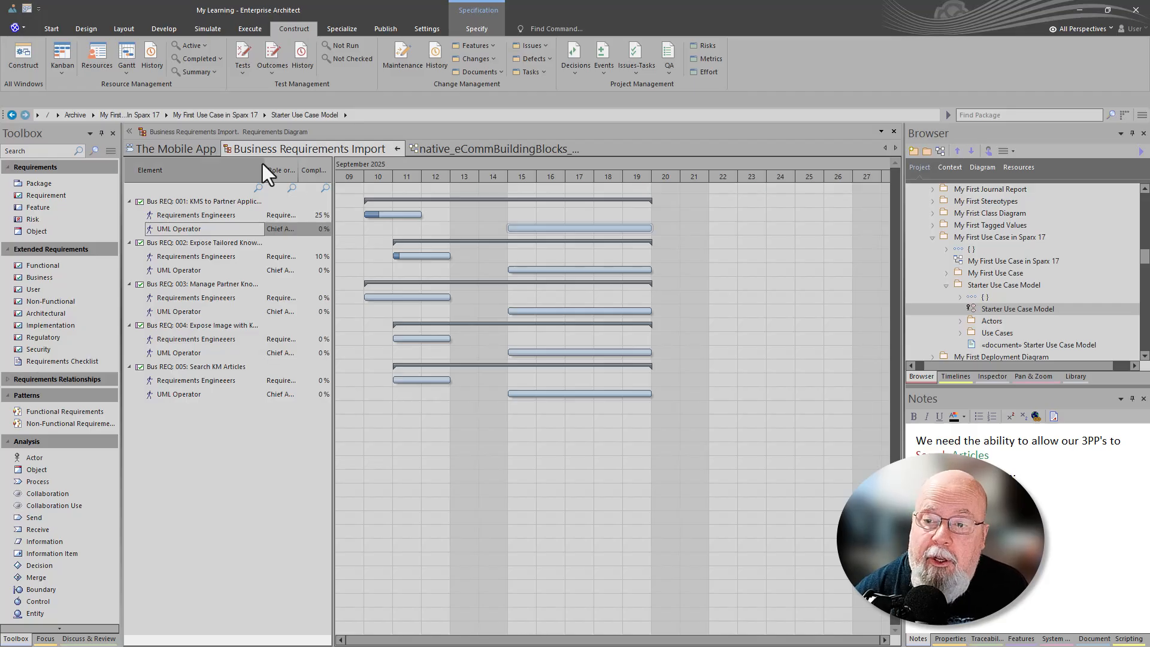
Step: Switch Business Requirements Import to its diagram and back to Gantt View, expanding the resources of Bus REQ: 004 and 005
click(397, 150)
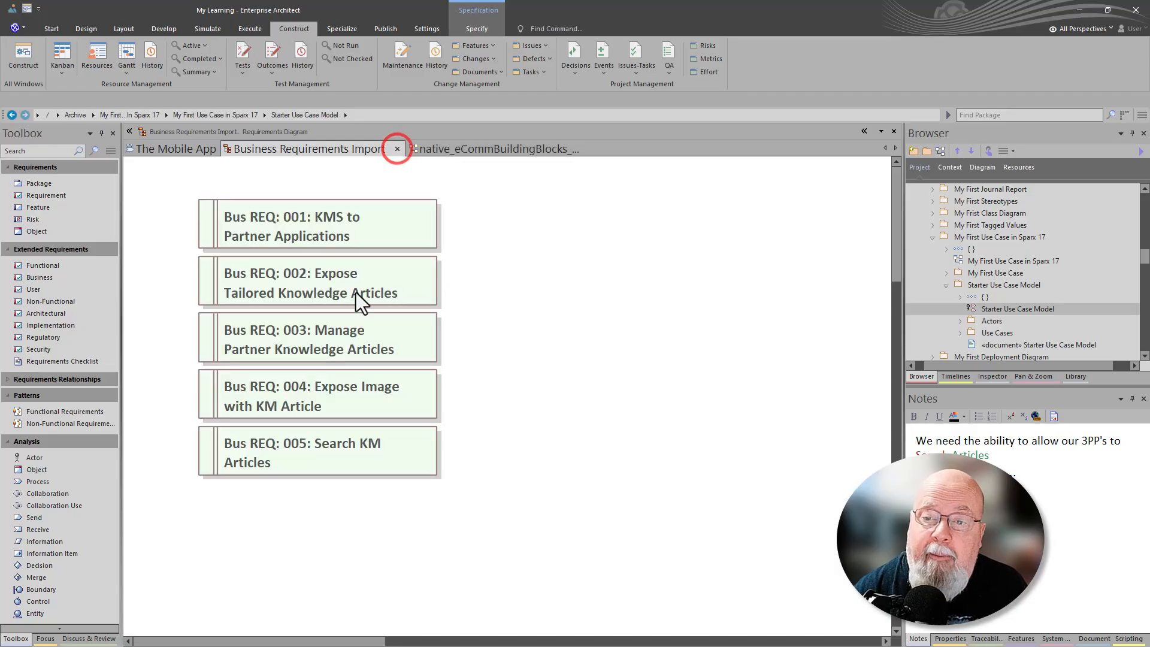
click(485, 247)
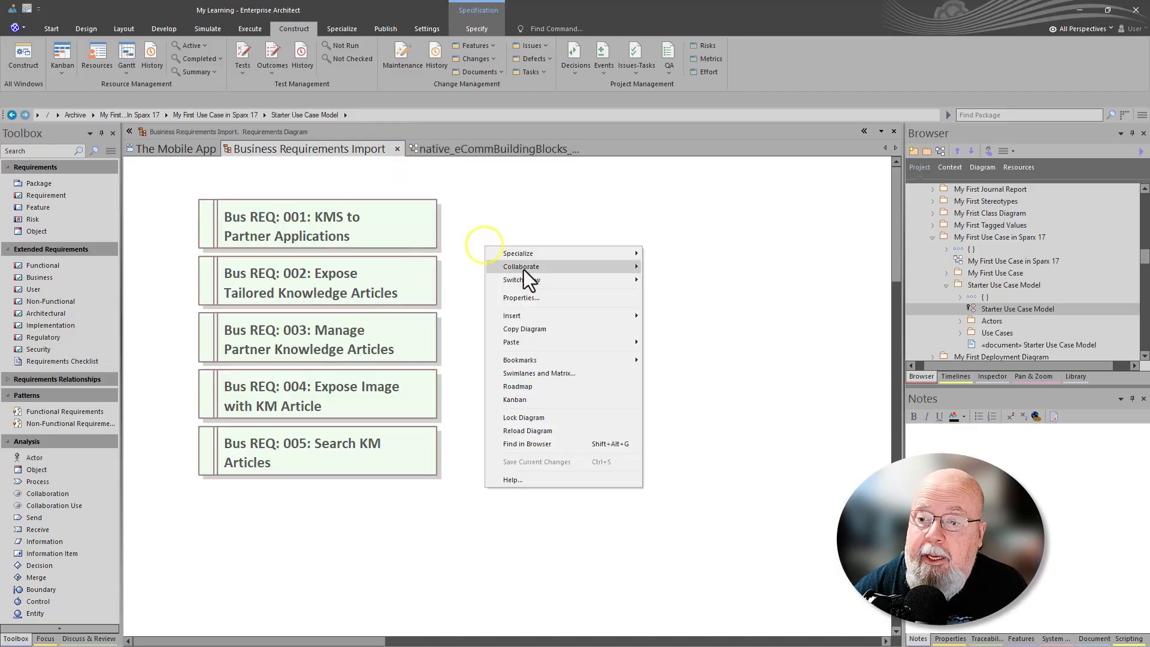
click(527, 278)
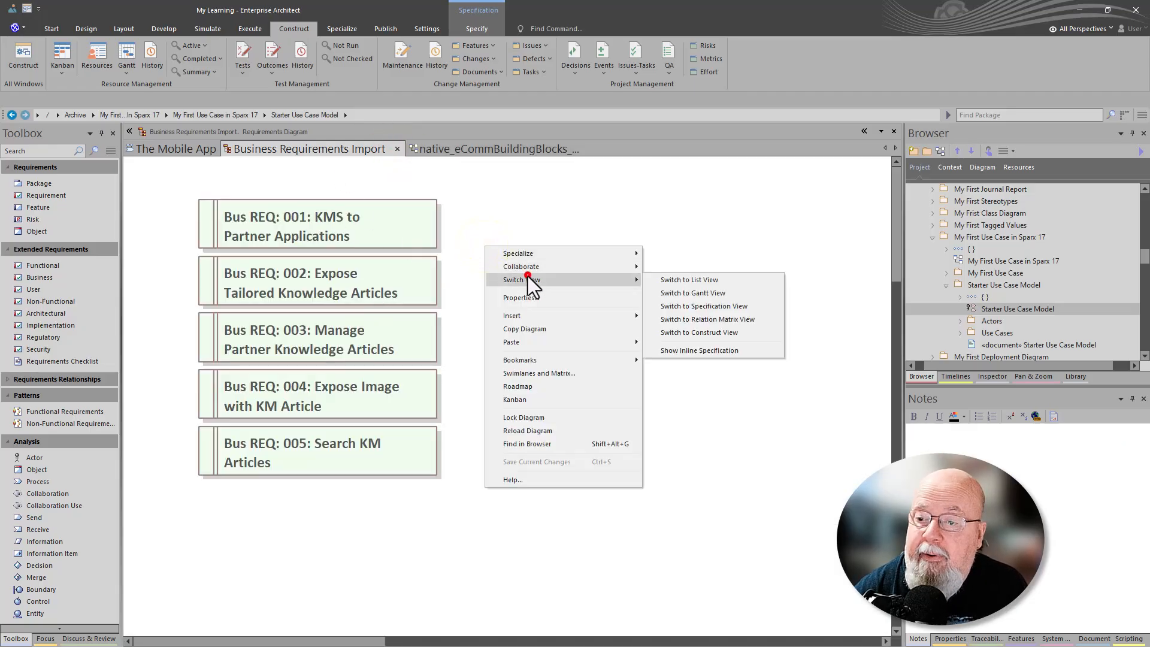
click(688, 295)
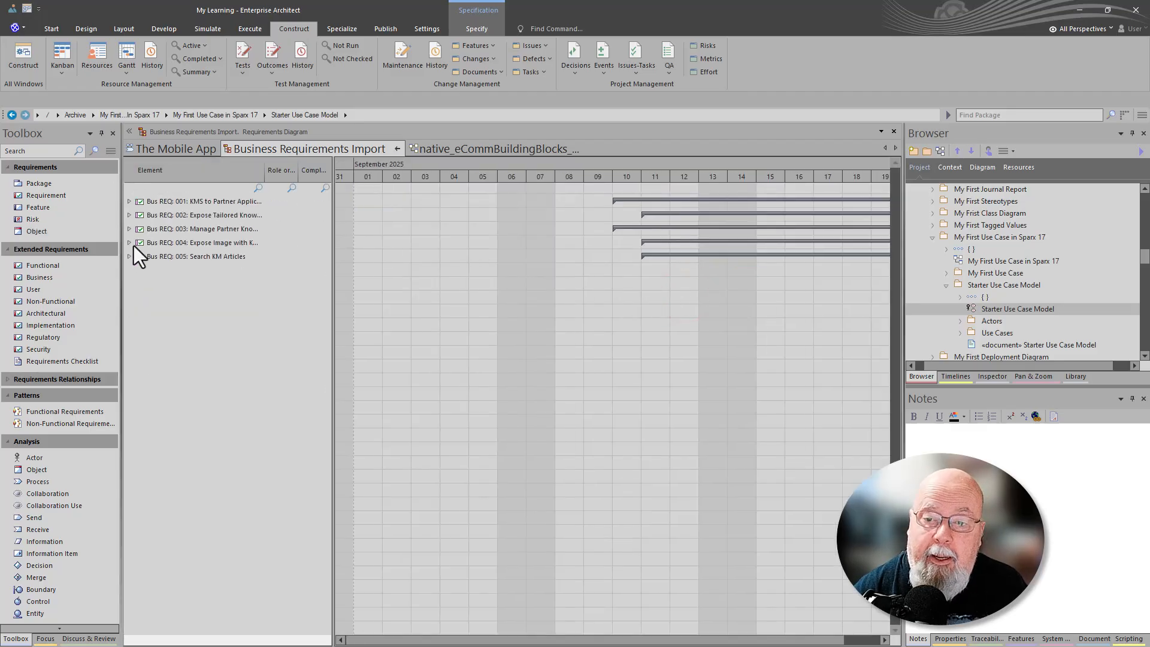
click(129, 256)
click(129, 242)
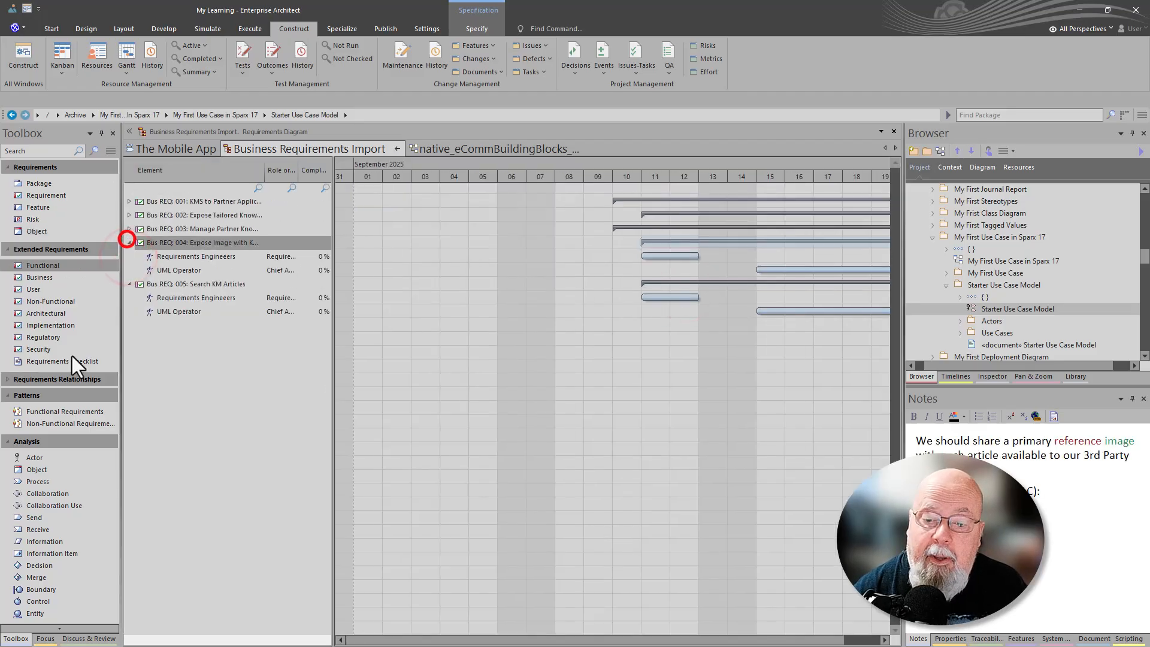
Step: Show the discussion on Bus REQ: 001 and expand the resources of Bus REQ: 001, 002 and 003
click(71, 639)
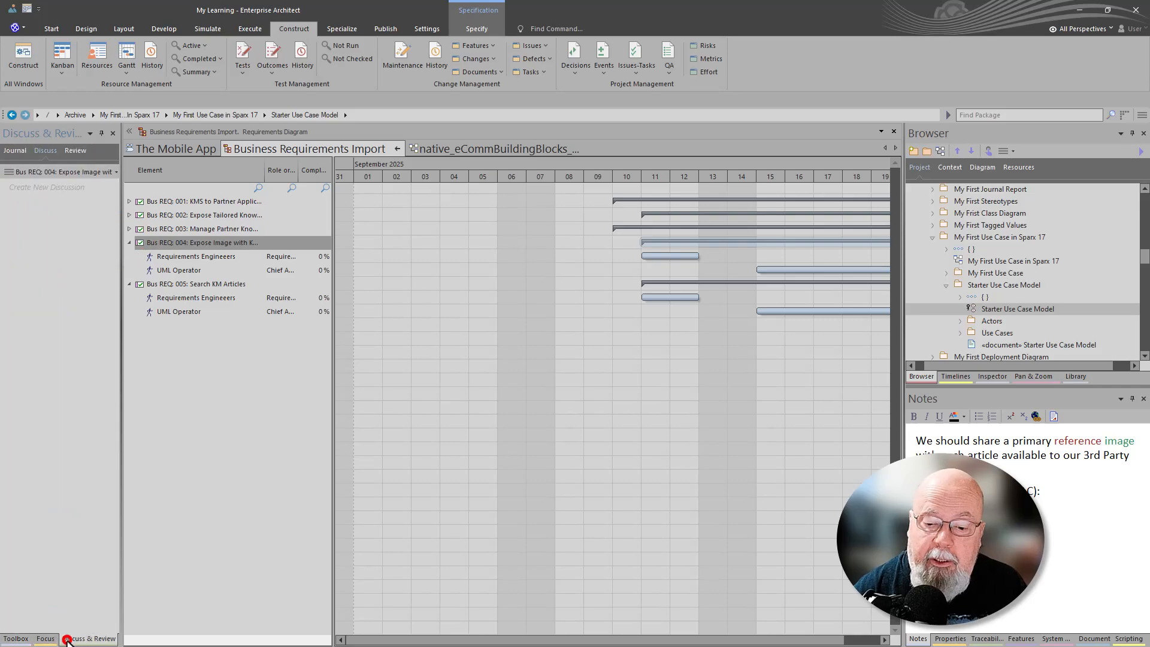
click(173, 200)
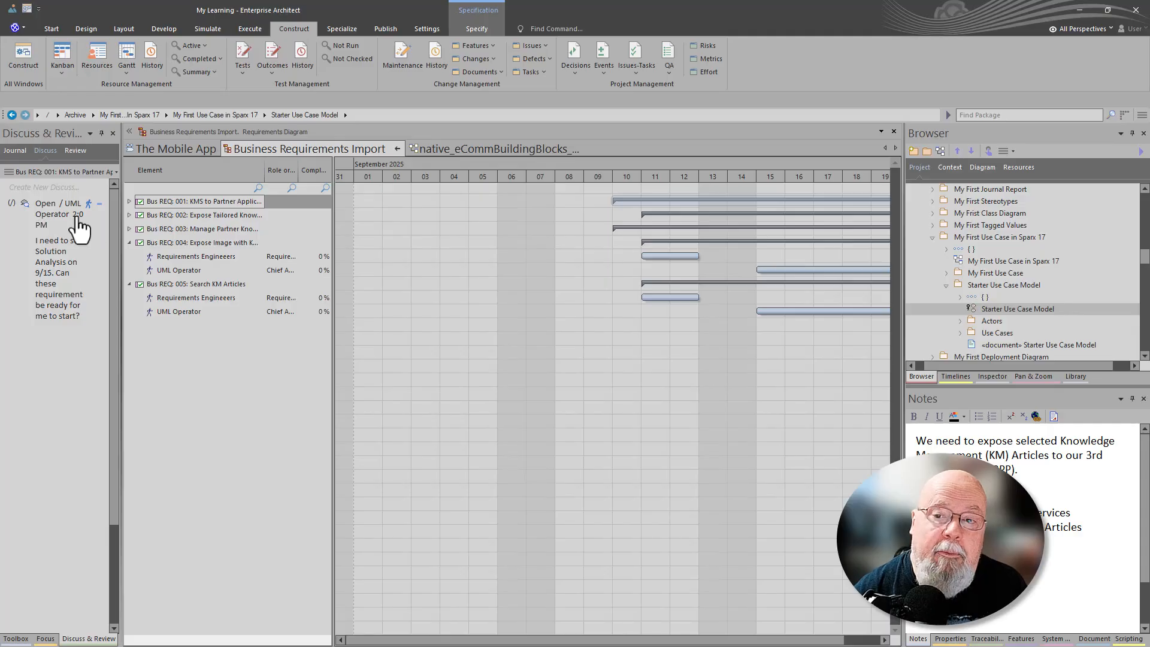
click(130, 202)
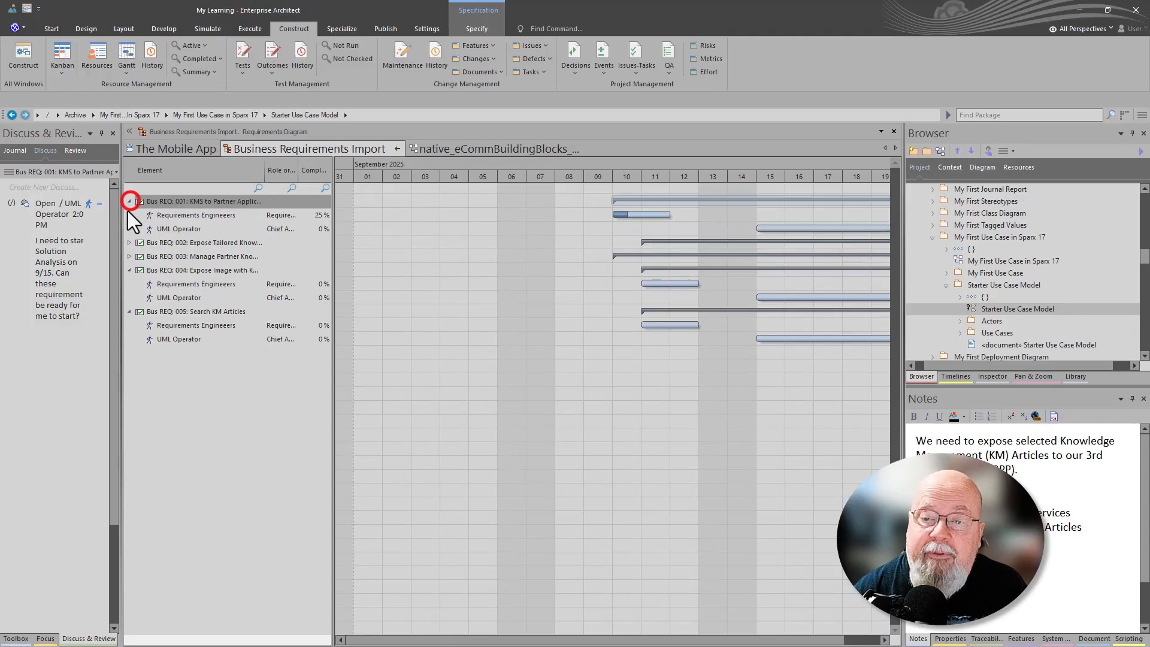
click(129, 243)
click(129, 284)
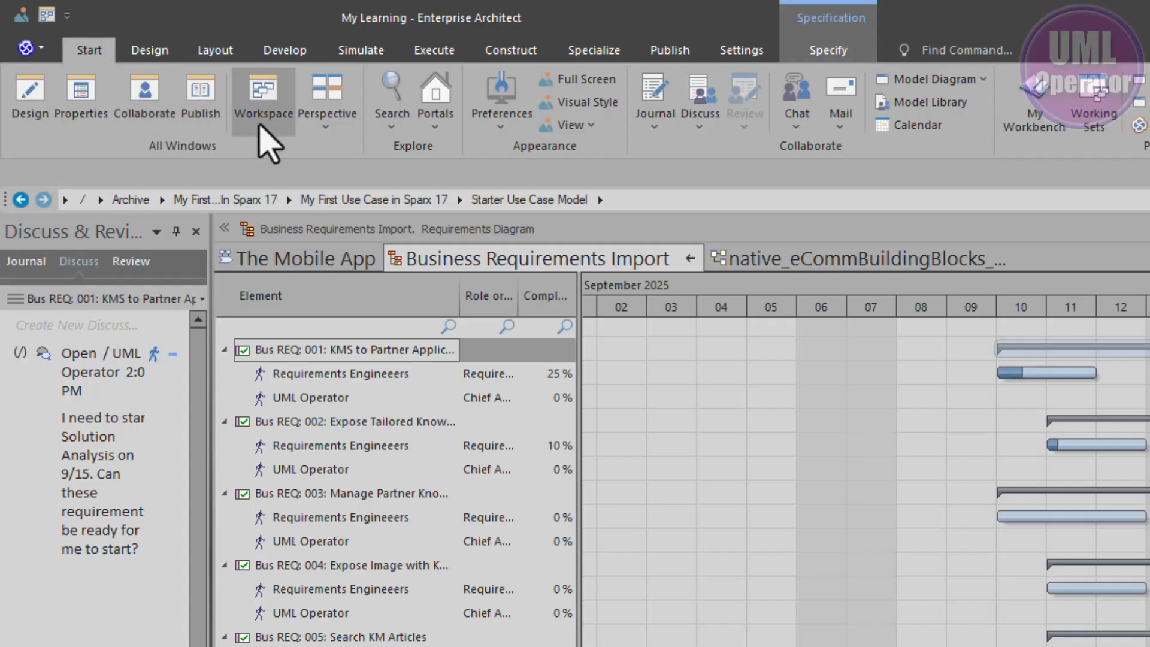
Step: Apply the Resource Management system workspace layout
click(273, 95)
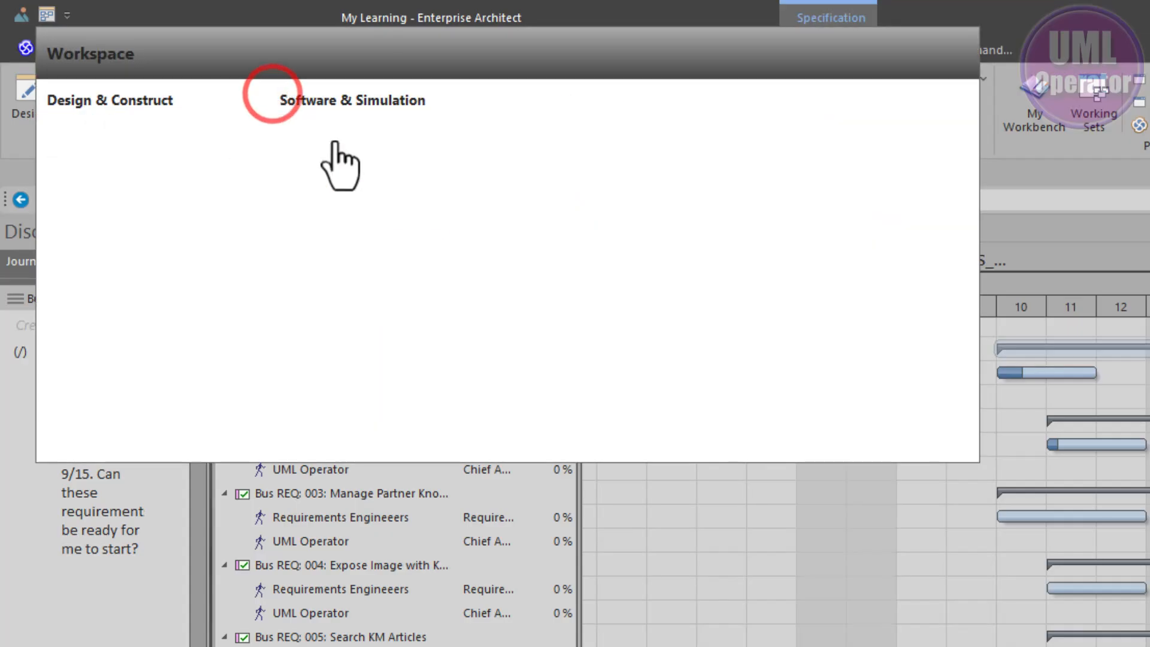
click(543, 118)
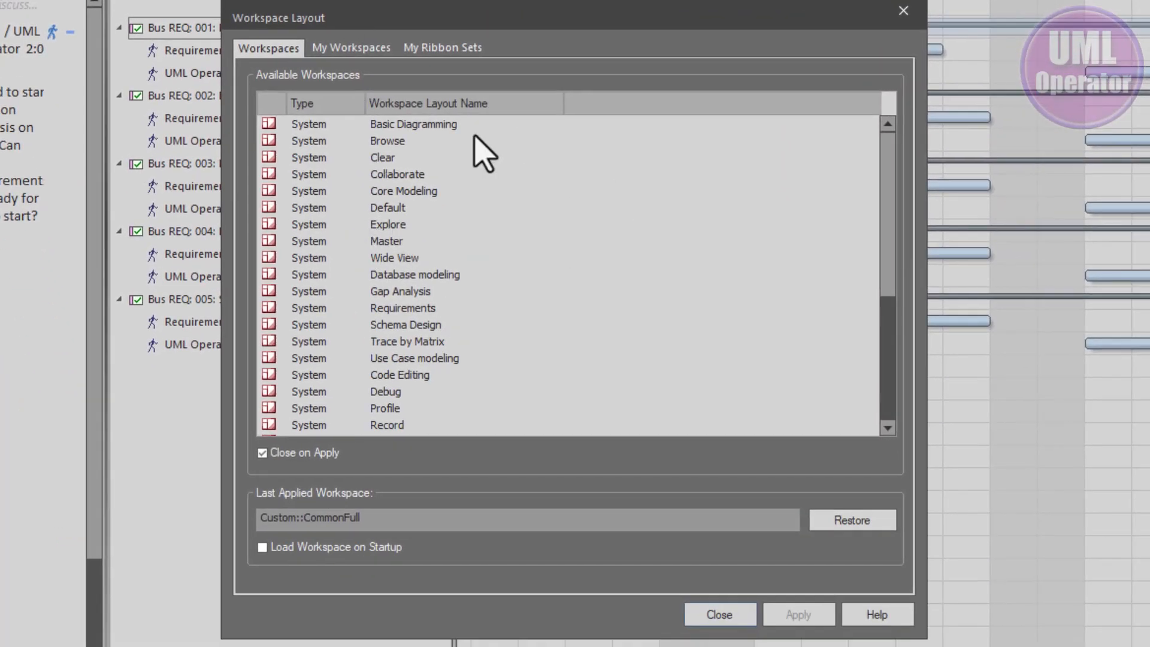
scroll(443, 263, down, 5)
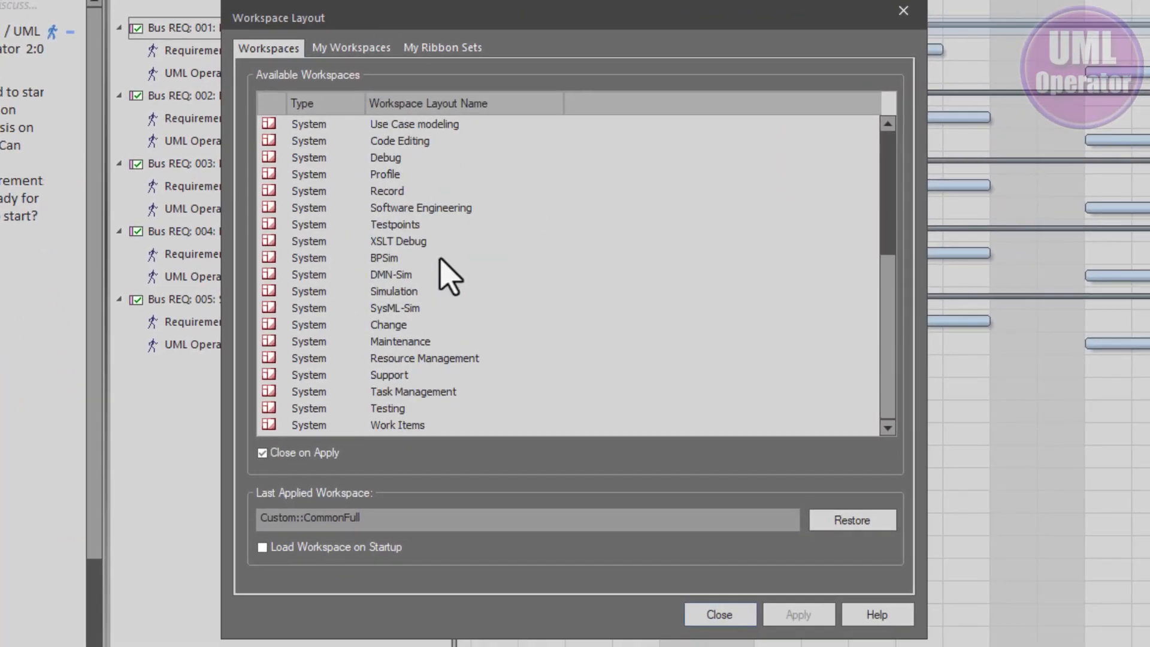
click(409, 359)
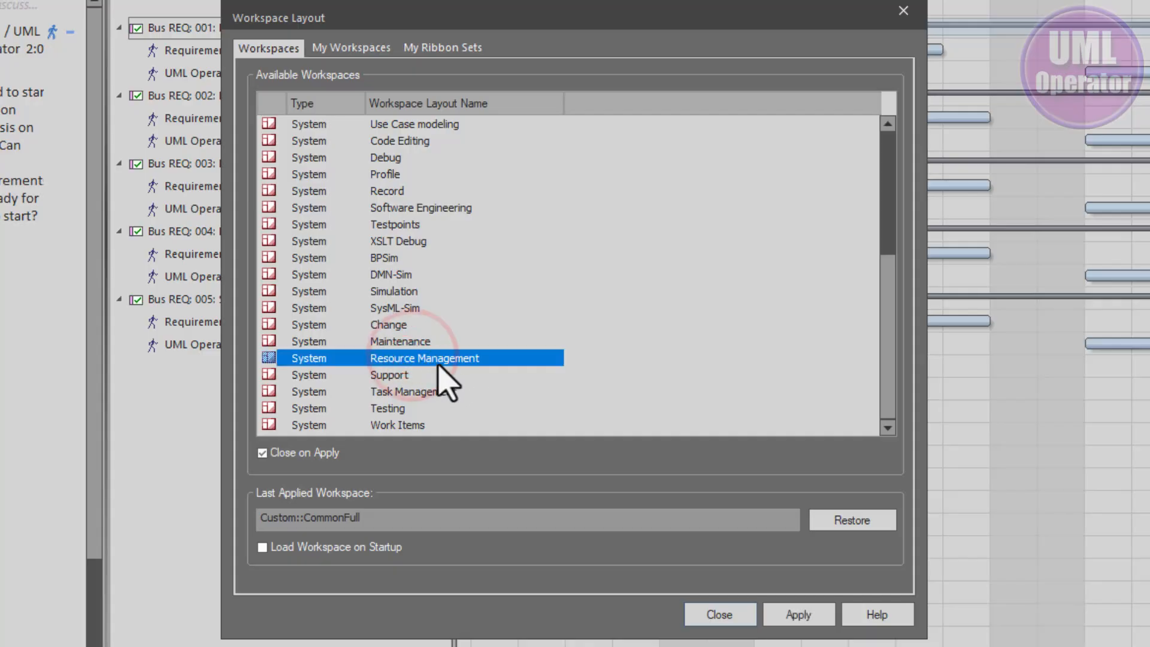
click(797, 612)
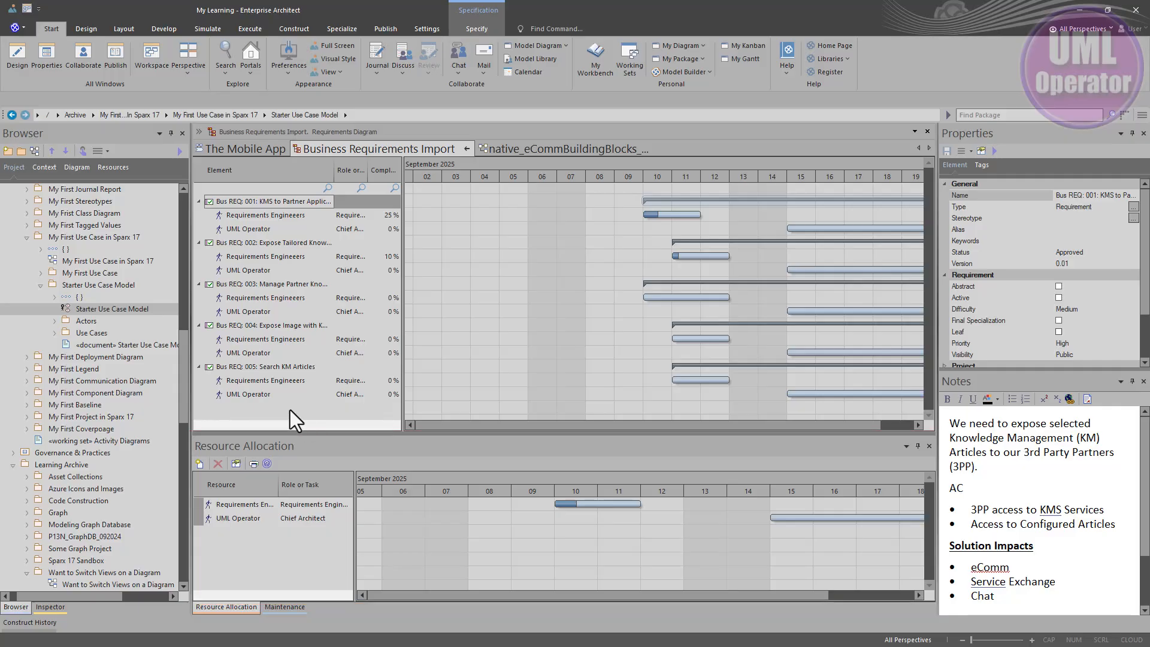
Step: Check the Gantt view's resource allocation window option and show the UML Operator allocation details of Bus REQ: 001
right_click(308, 408)
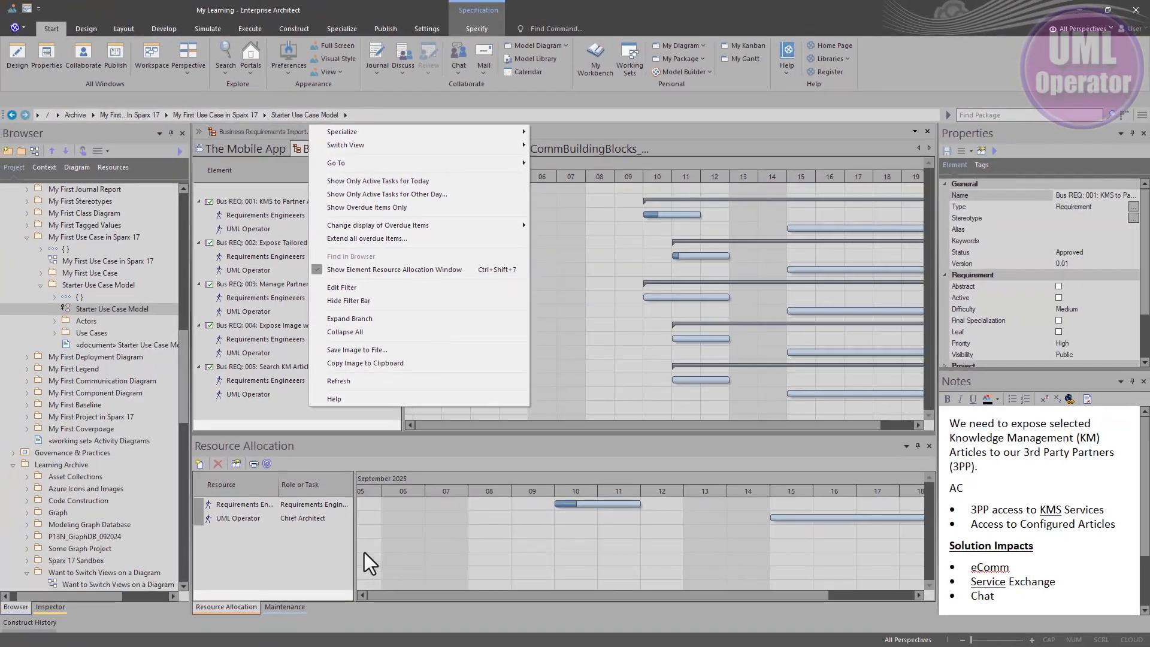
click(311, 552)
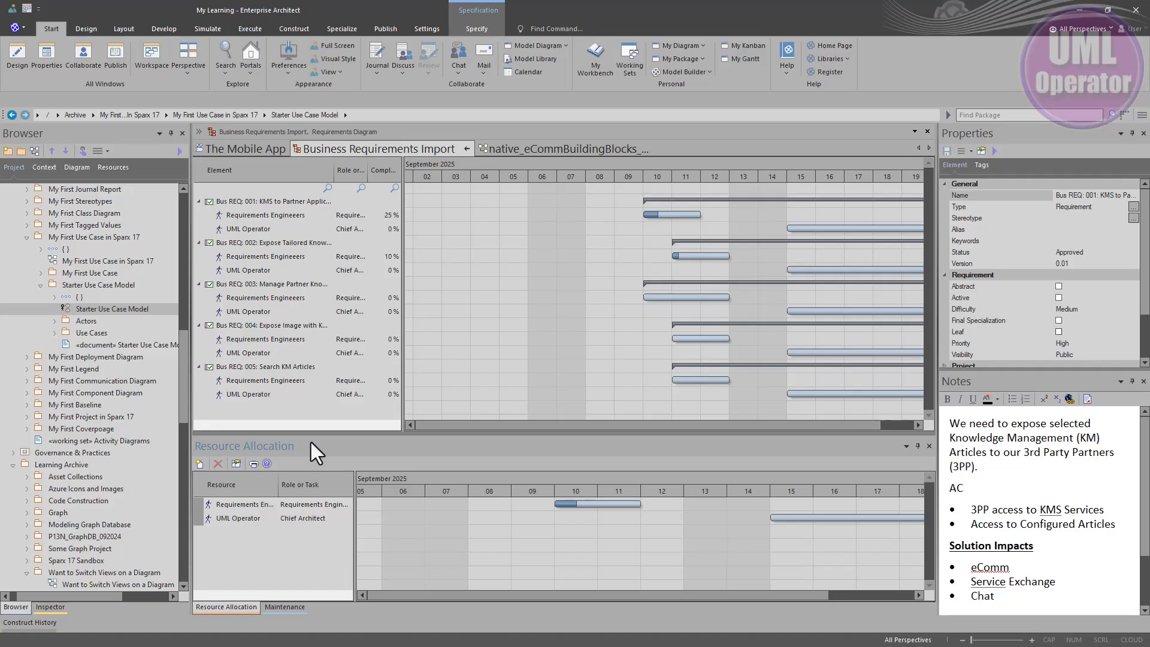
click(242, 519)
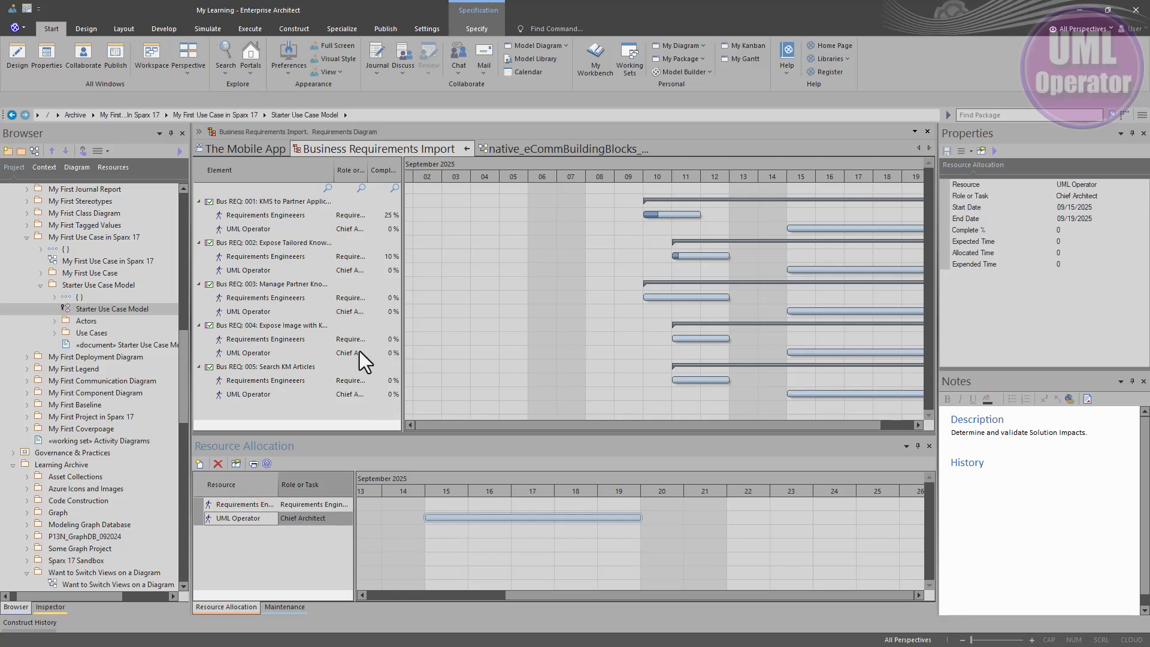
Step: Select Bus REQ: 001, 002 and 003 in turn, and show the notes of the Requirements Engineers allocation on Bus REQ: 002
click(262, 202)
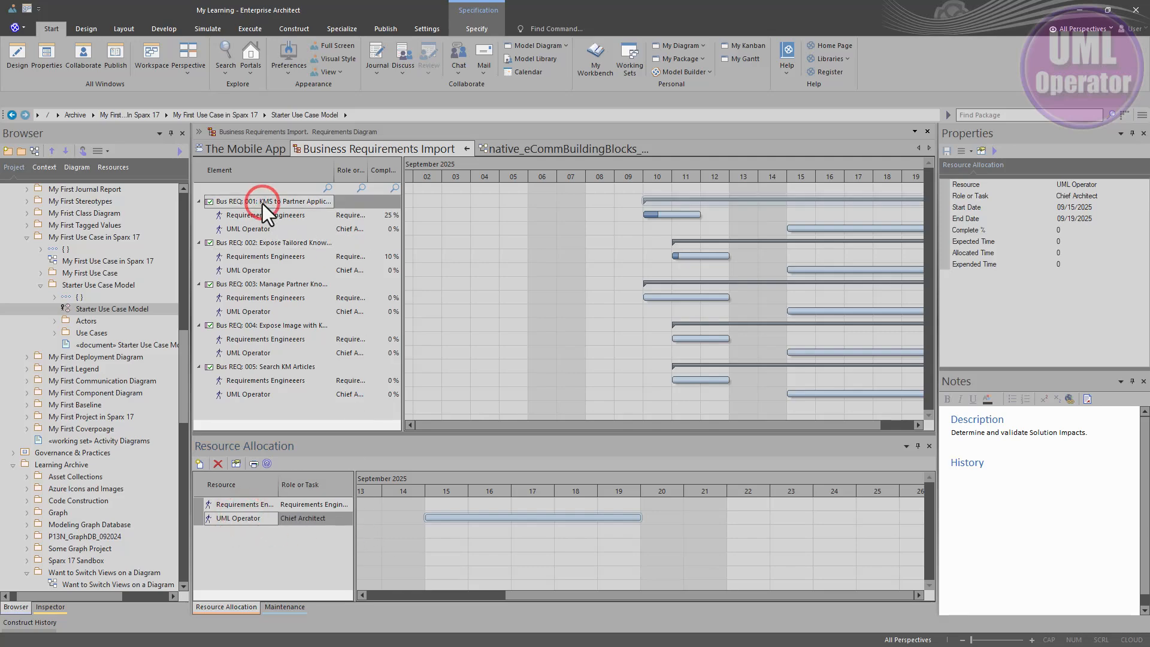
click(243, 243)
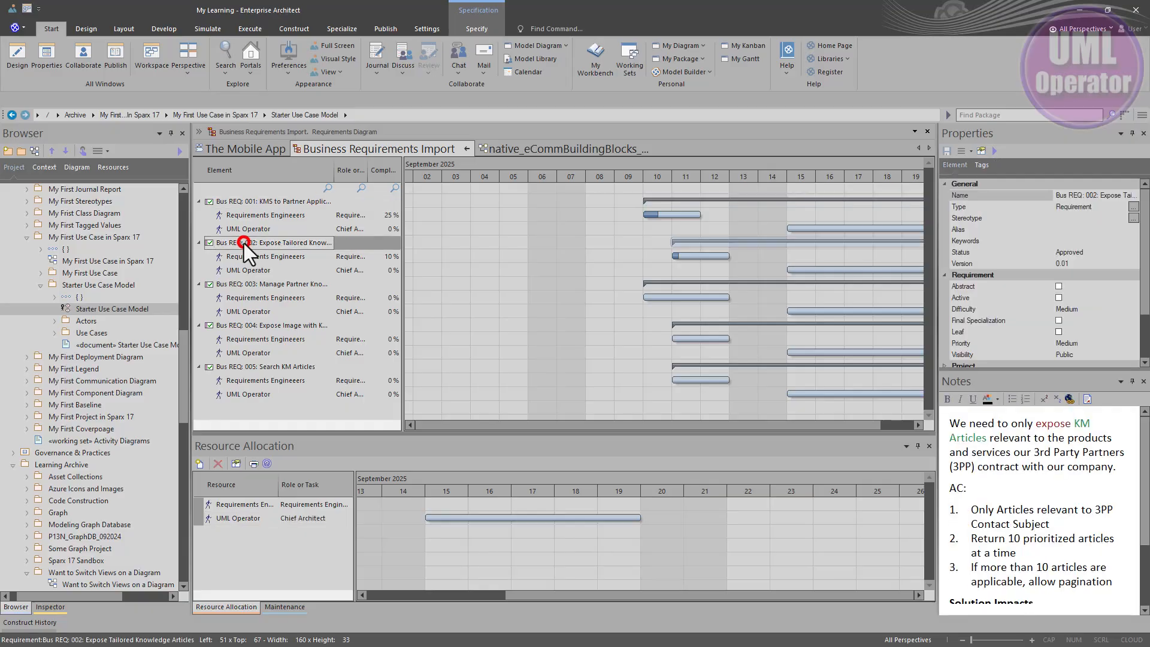
click(237, 284)
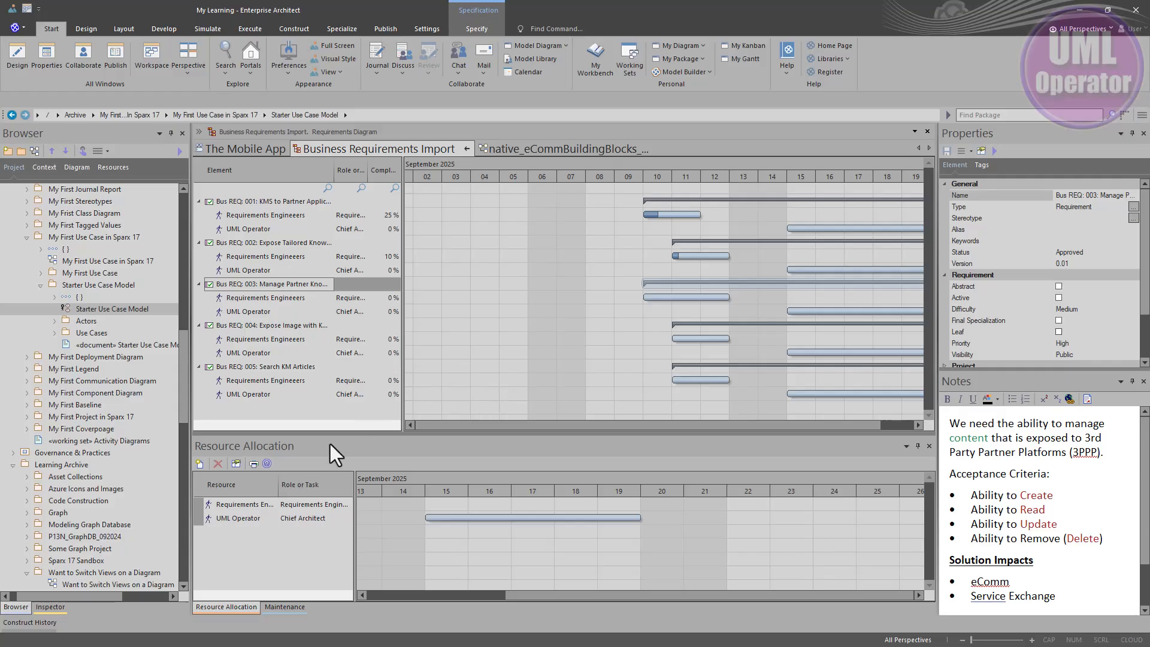
click(256, 254)
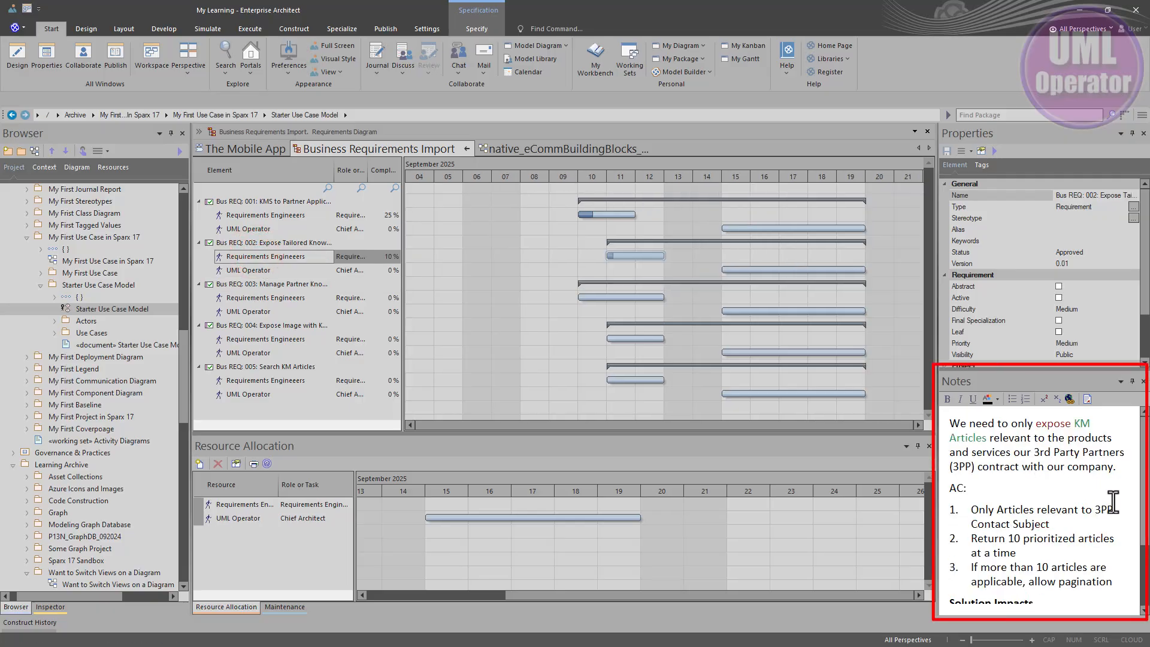
click(262, 502)
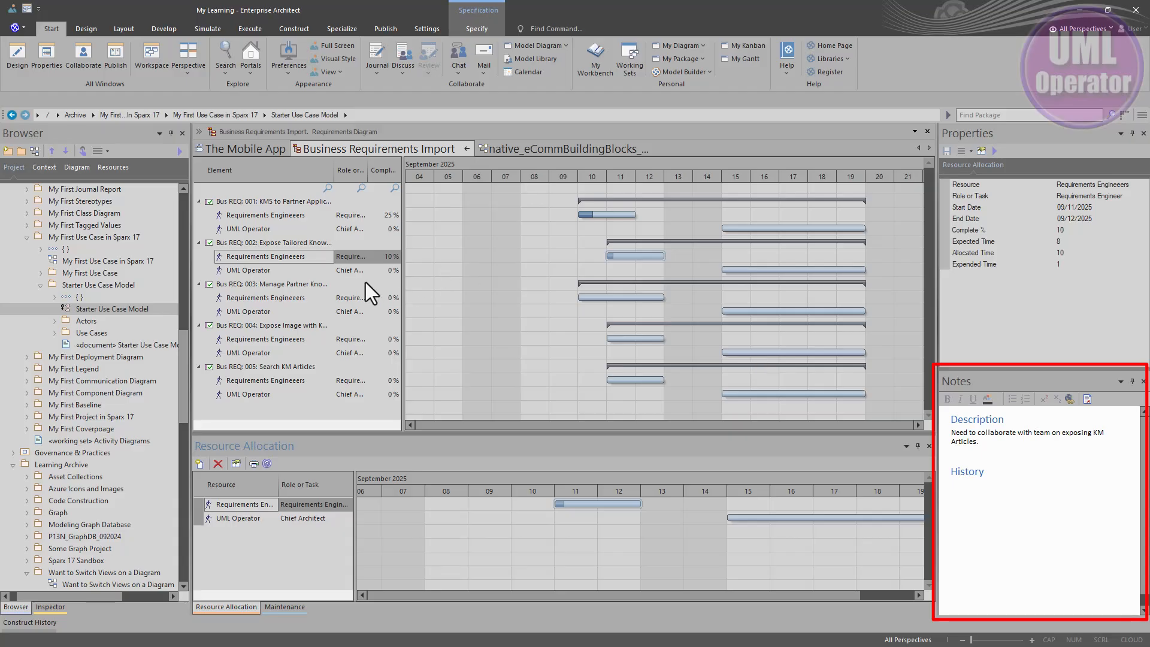
Step: Review the description and history of the Requirements Engineers assignment on Bus REQ: 002, and close its Assigned Resources details
double_click(294, 258)
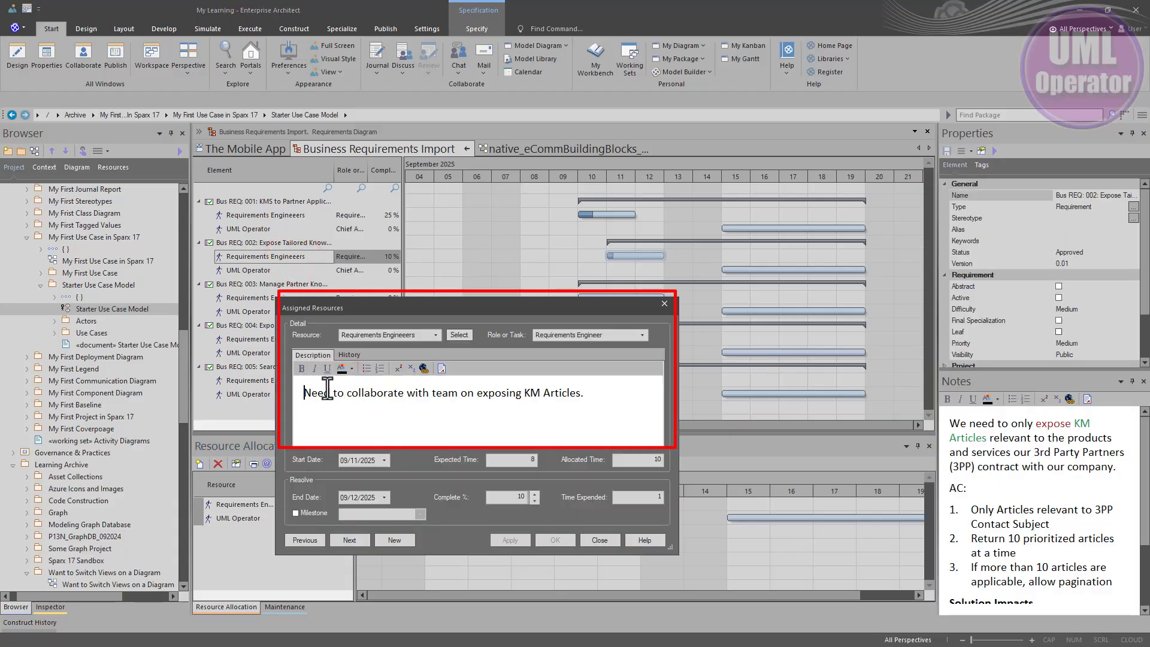
drag(324, 392, 575, 392)
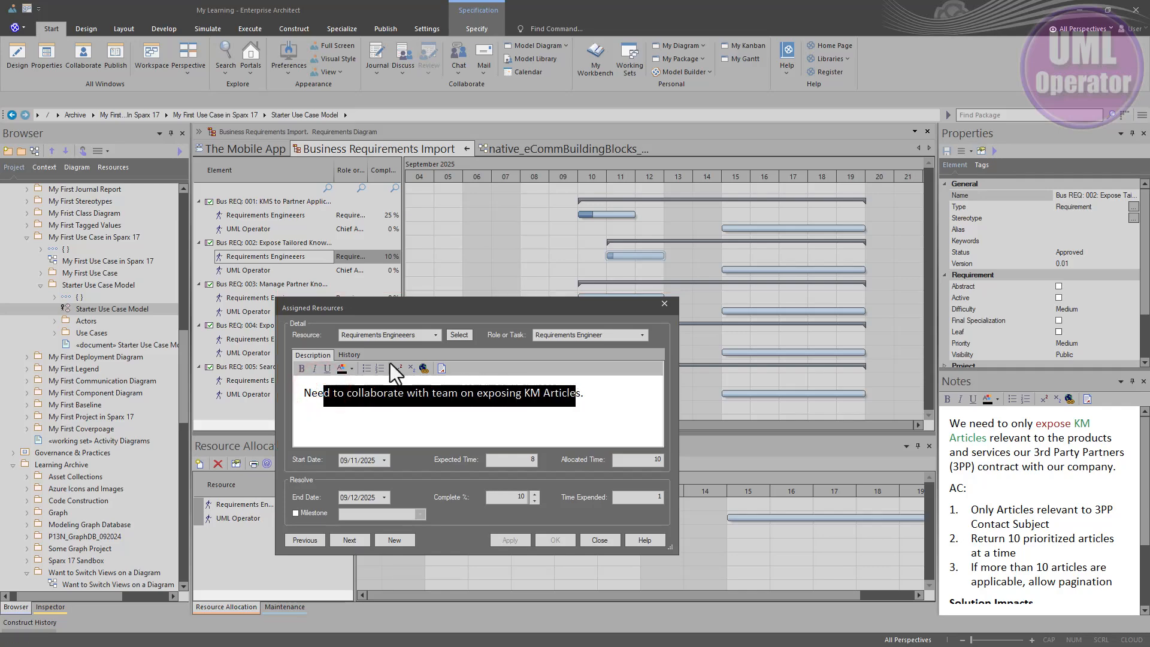
click(349, 356)
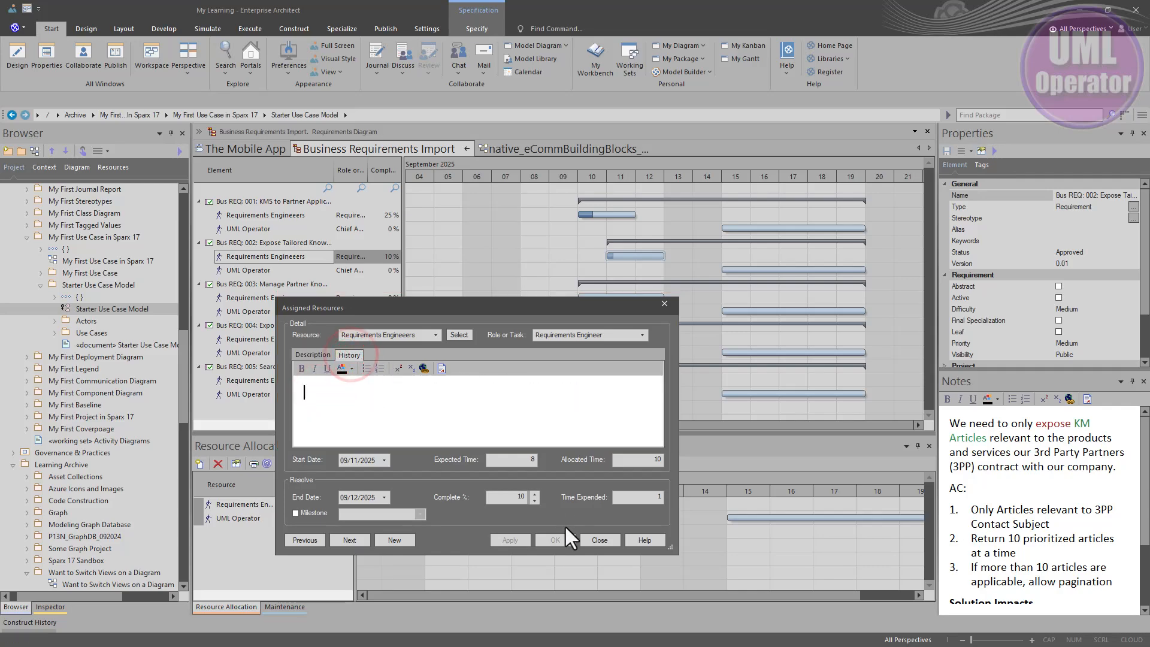
click(599, 540)
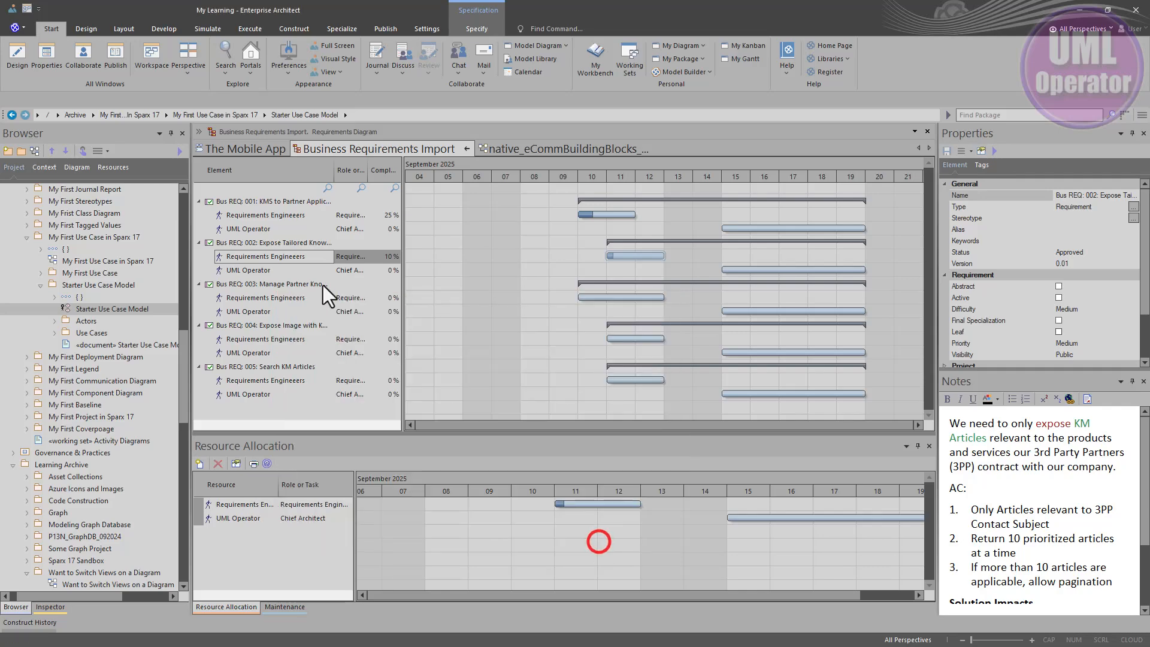
Step: Review the description and history of the Requirements Engineers assignment on Bus REQ: 001, and close its Assigned Resources details
click(270, 214)
double_click(271, 214)
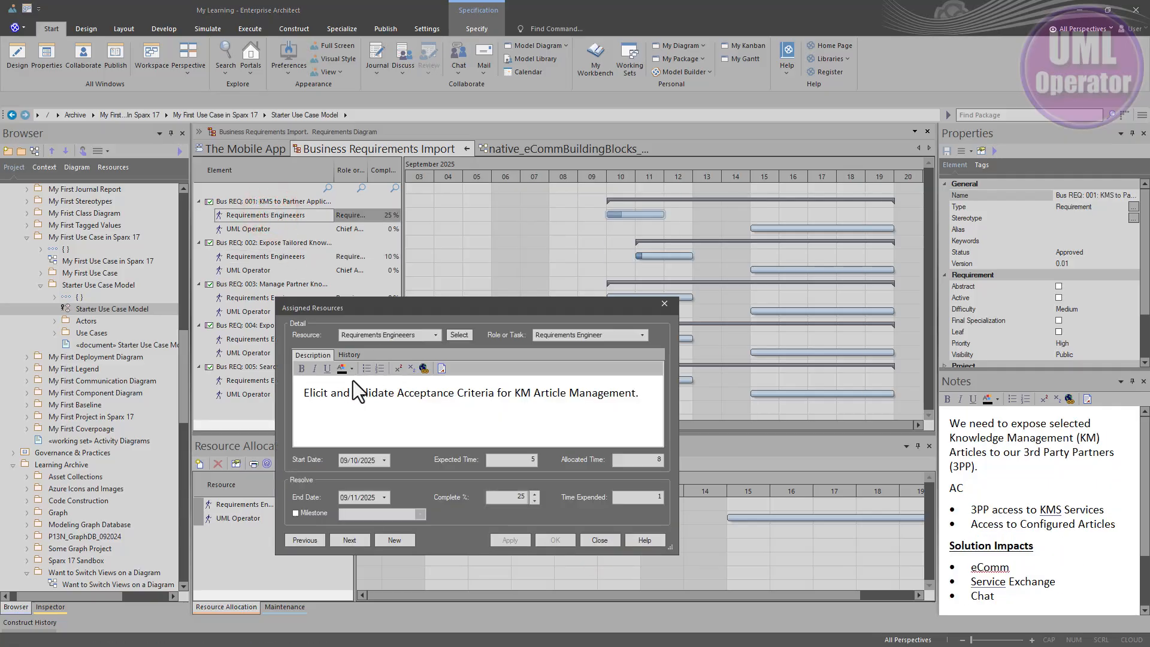
drag(333, 393, 641, 395)
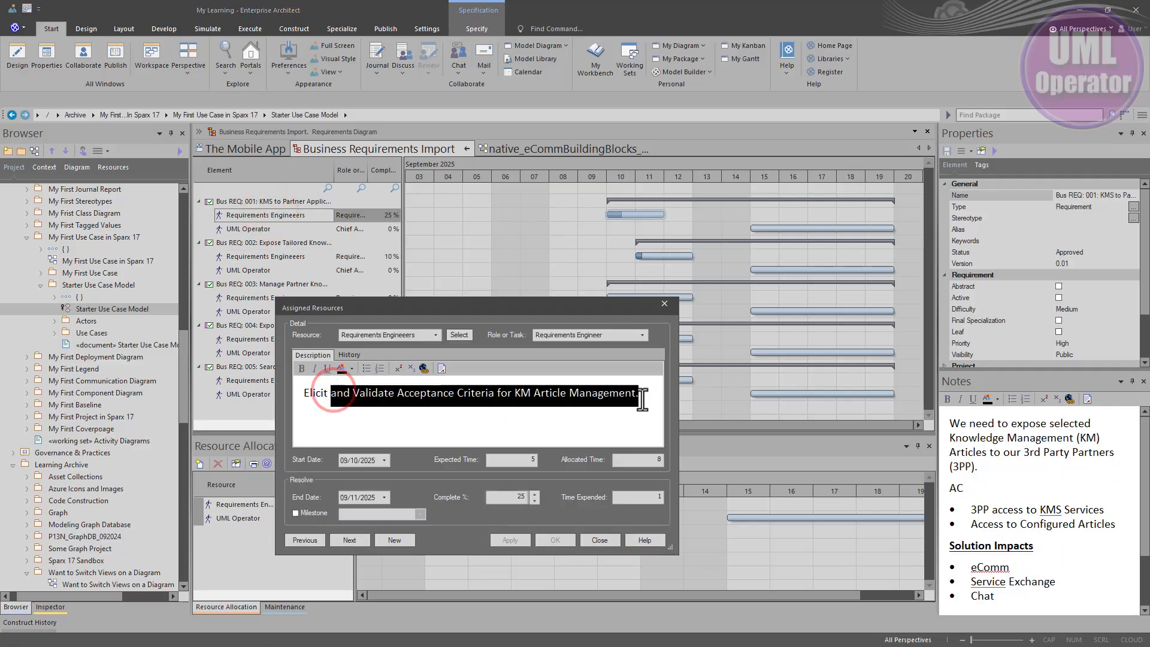
click(348, 355)
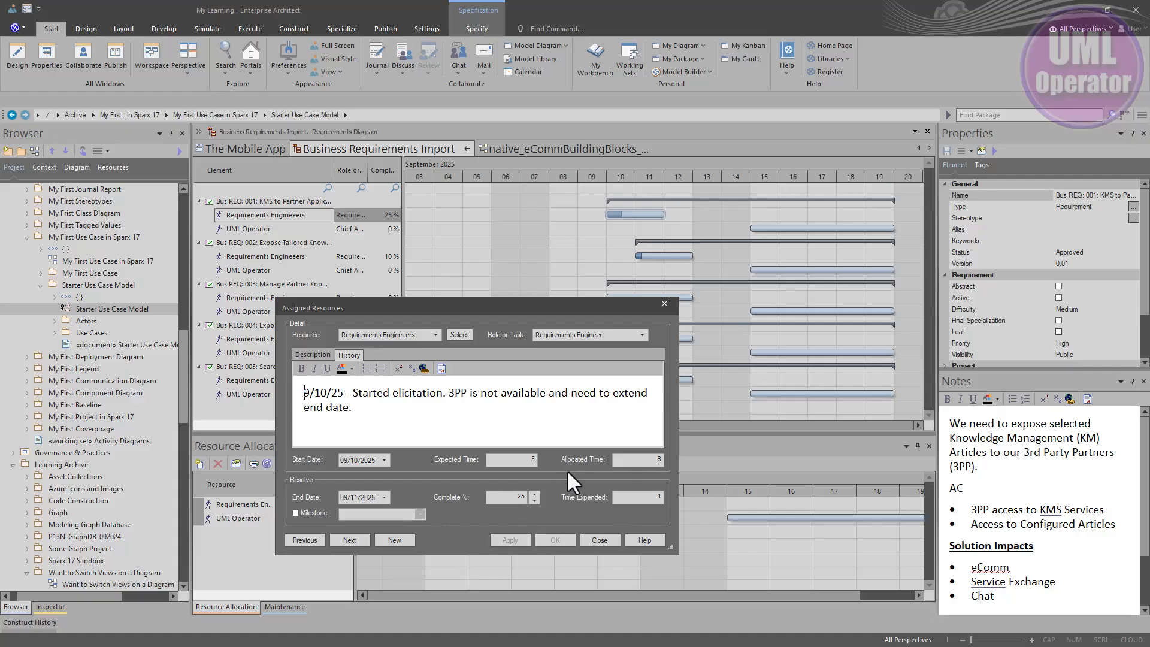
click(602, 540)
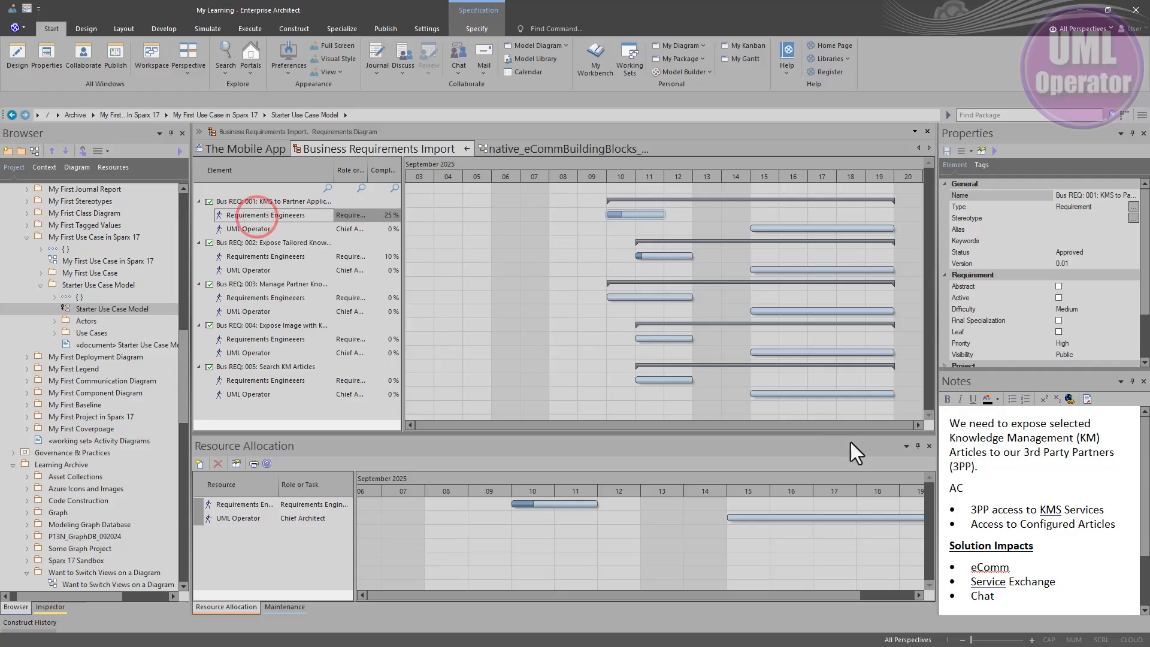
Step: Read through the requirement notes of Bus REQ: 001, highlighting the text down to its Solution Impacts list
click(949, 464)
scroll(989, 477, down, 2)
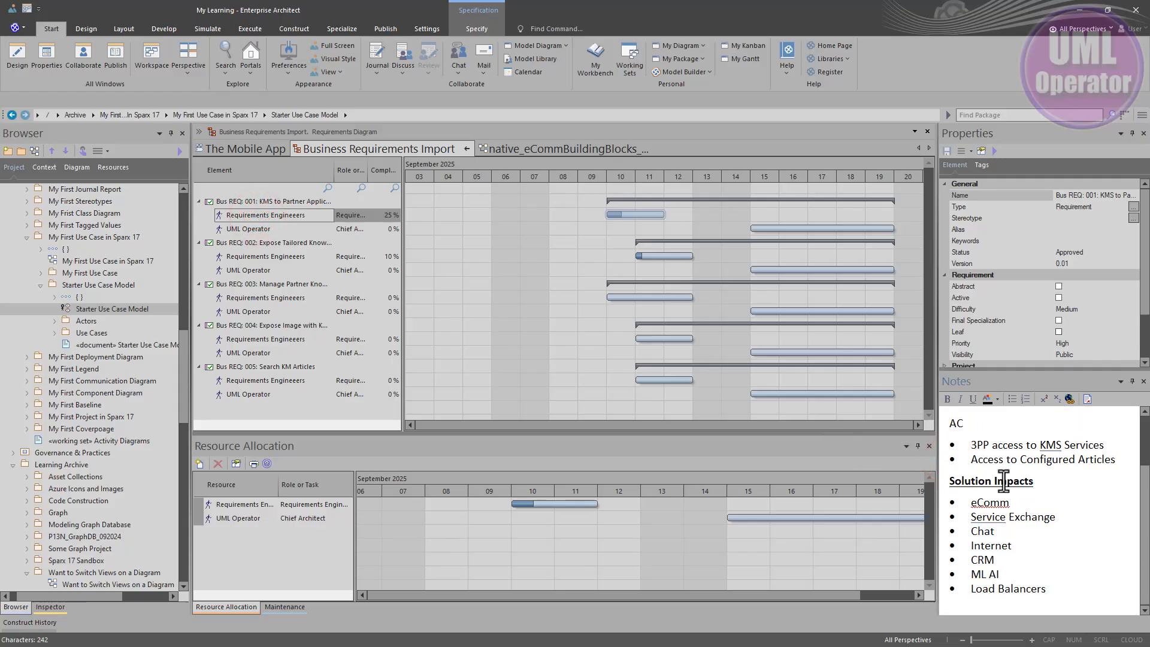
scroll(1003, 479, up, 2)
scroll(1004, 479, up, 1)
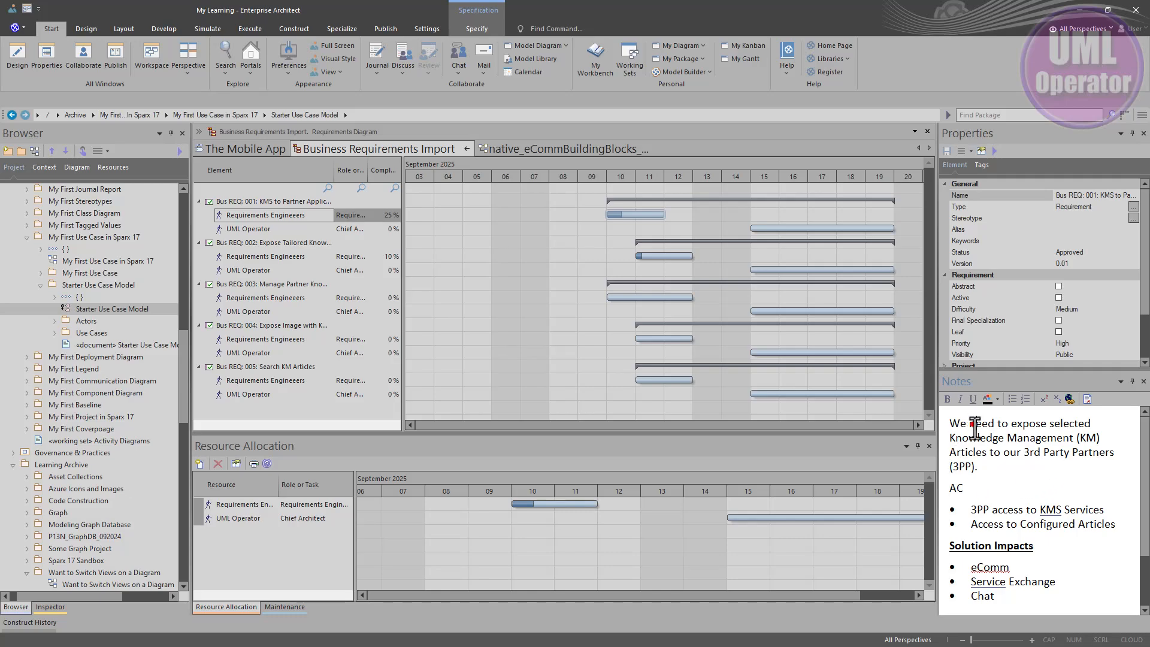
drag(973, 423, 1045, 595)
scroll(1046, 561, down, 1)
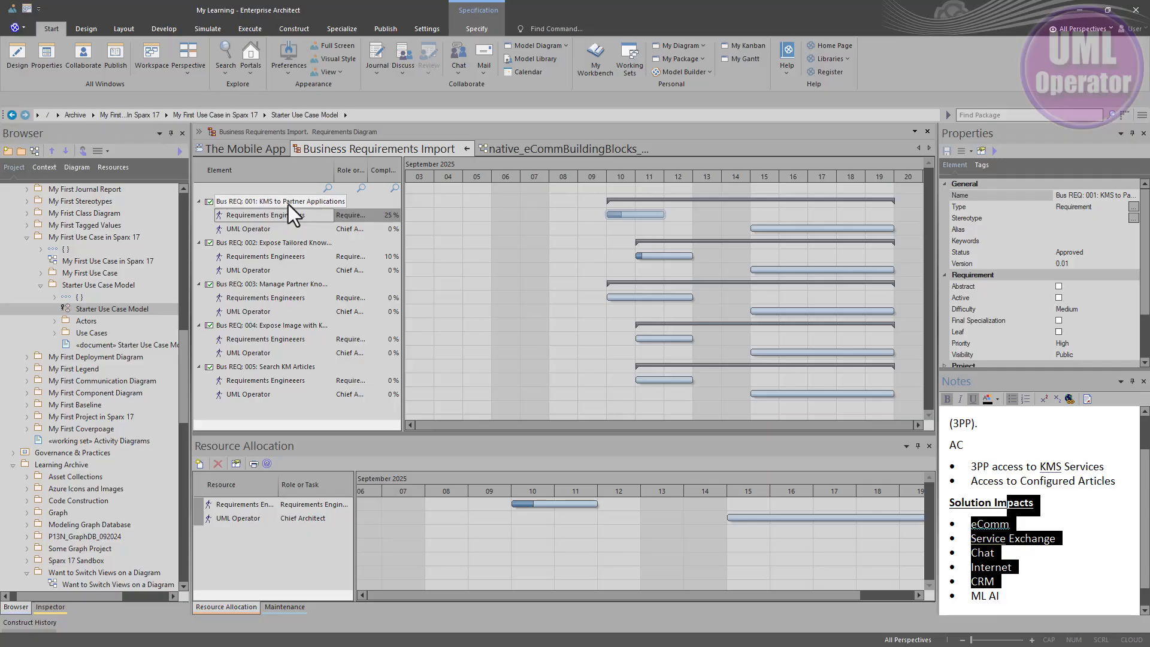
Step: Show the Requirements Engineers allocation notes of Bus REQ: 002 and Bus REQ: 001, and highlight the description of Bus REQ: 001's allocation
click(257, 229)
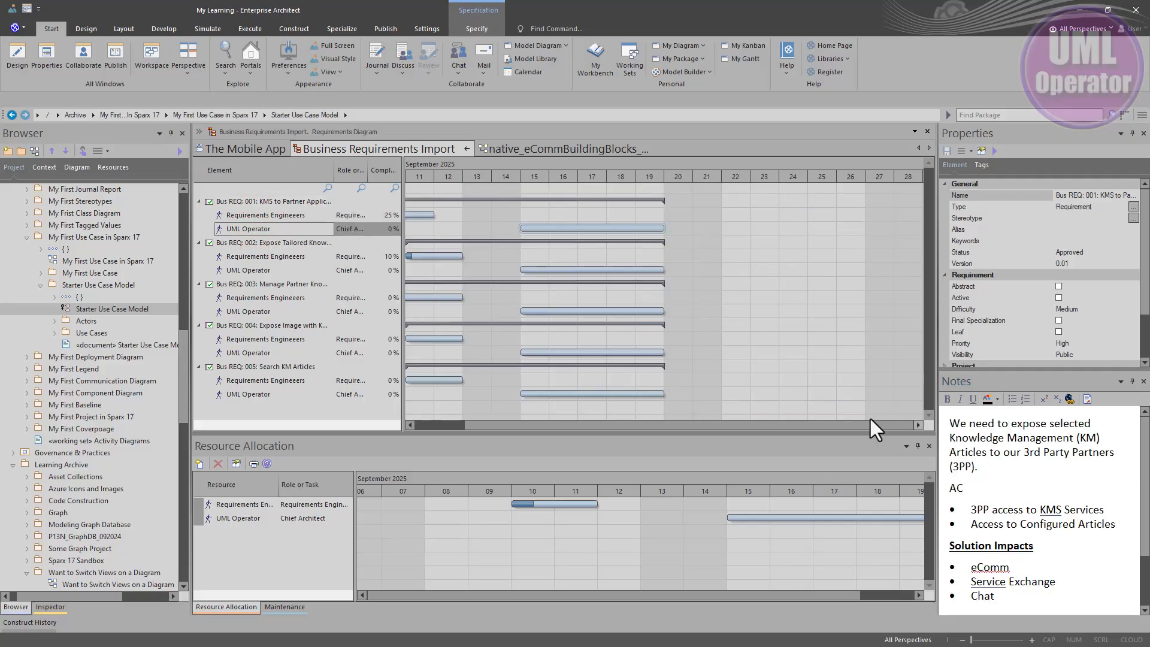
click(267, 257)
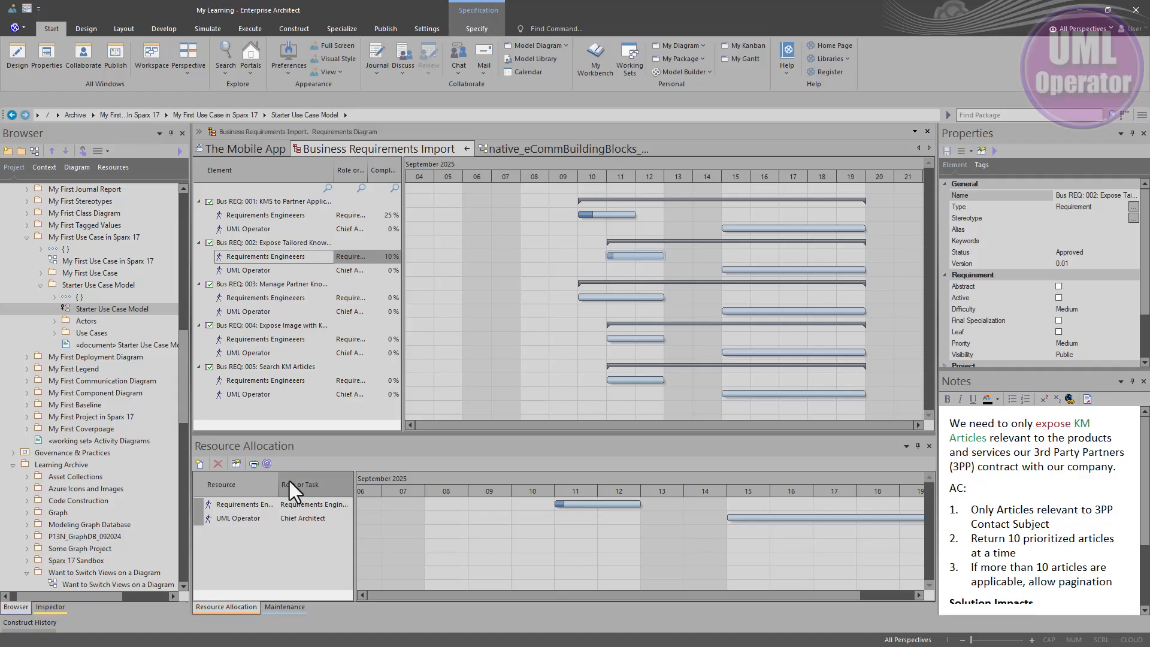
click(236, 503)
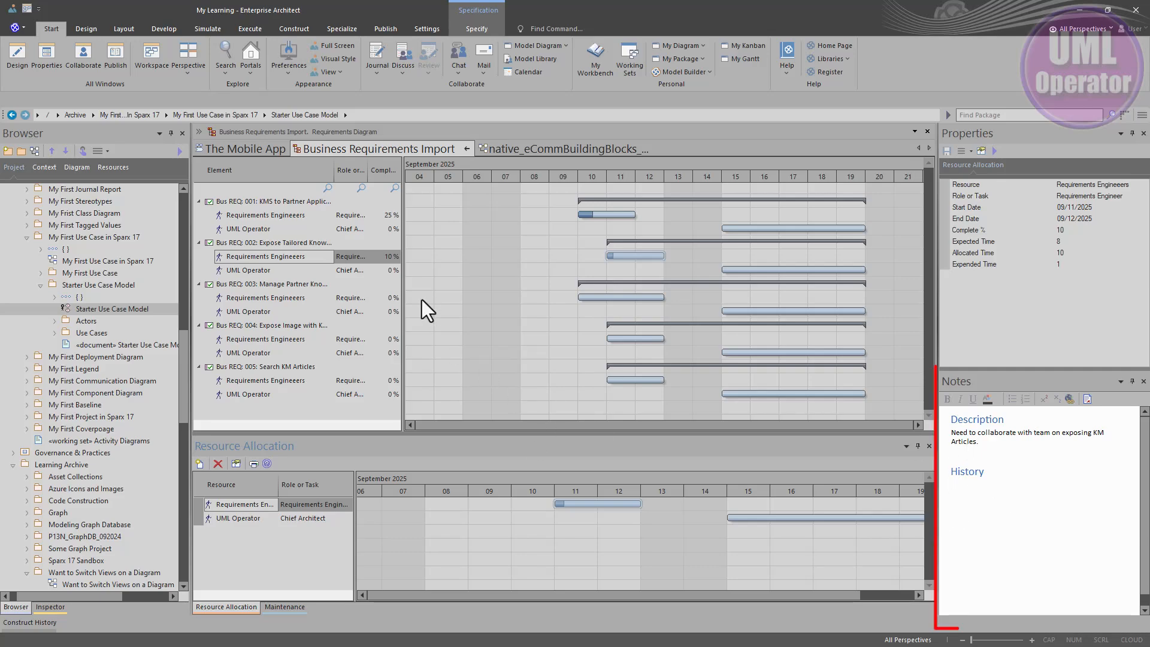
click(271, 217)
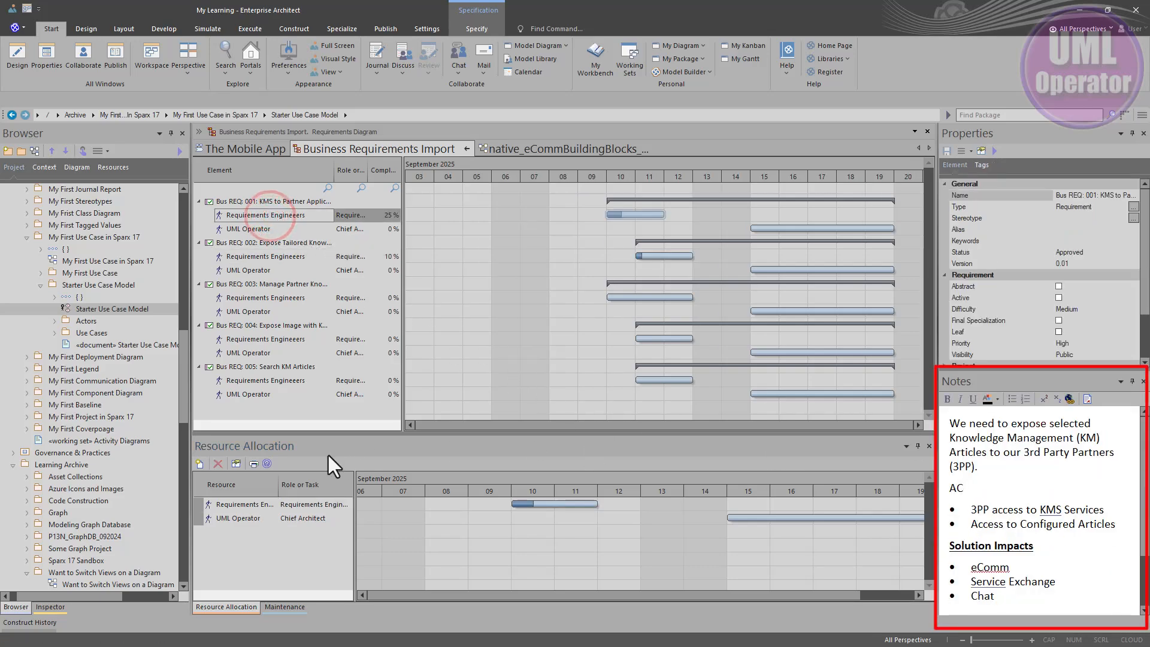
click(217, 506)
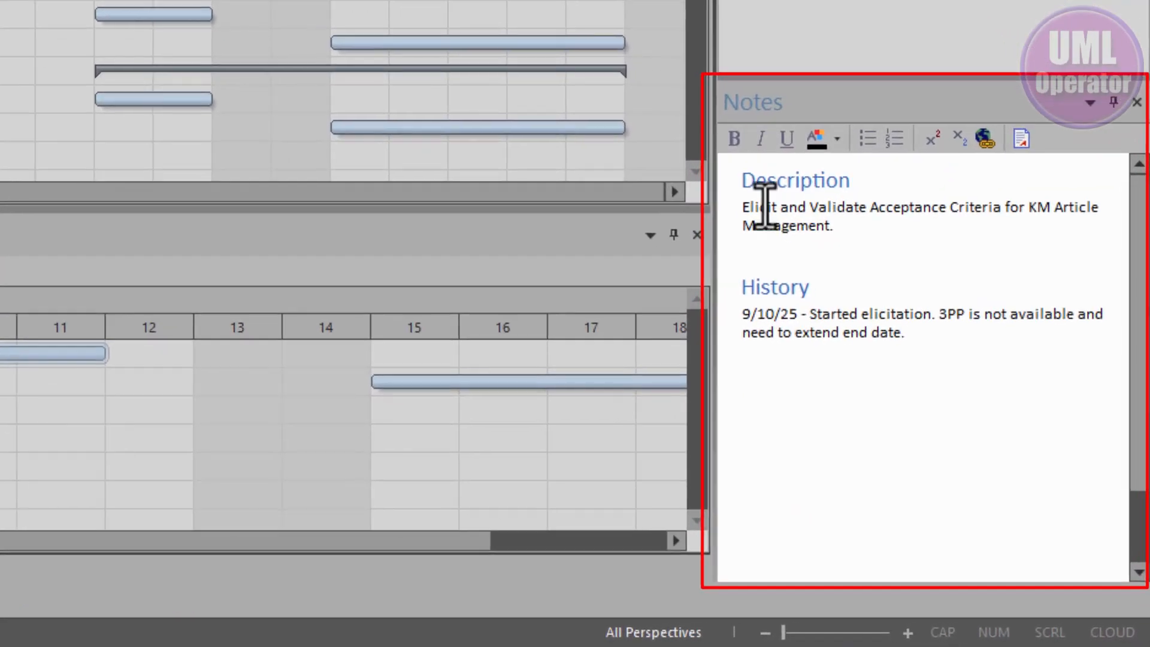
drag(767, 207, 828, 226)
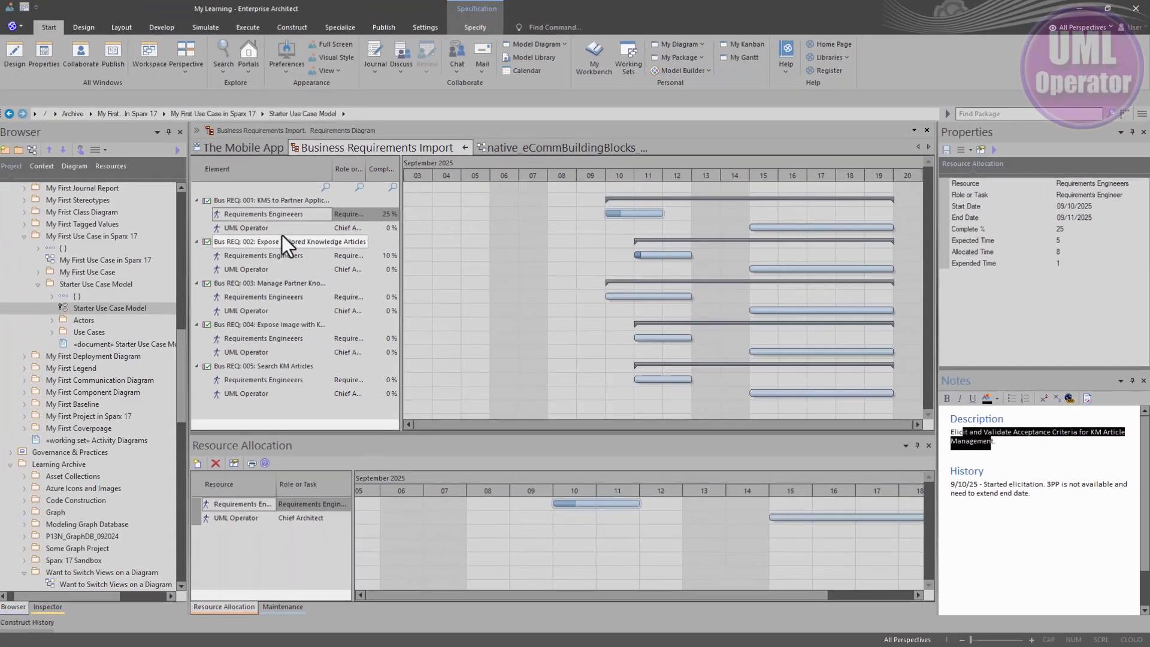
Step: Review the UML Operator allocation on Bus REQ: 001 in its Assigned Resources details and in the Resource Allocation window
click(283, 229)
double_click(283, 228)
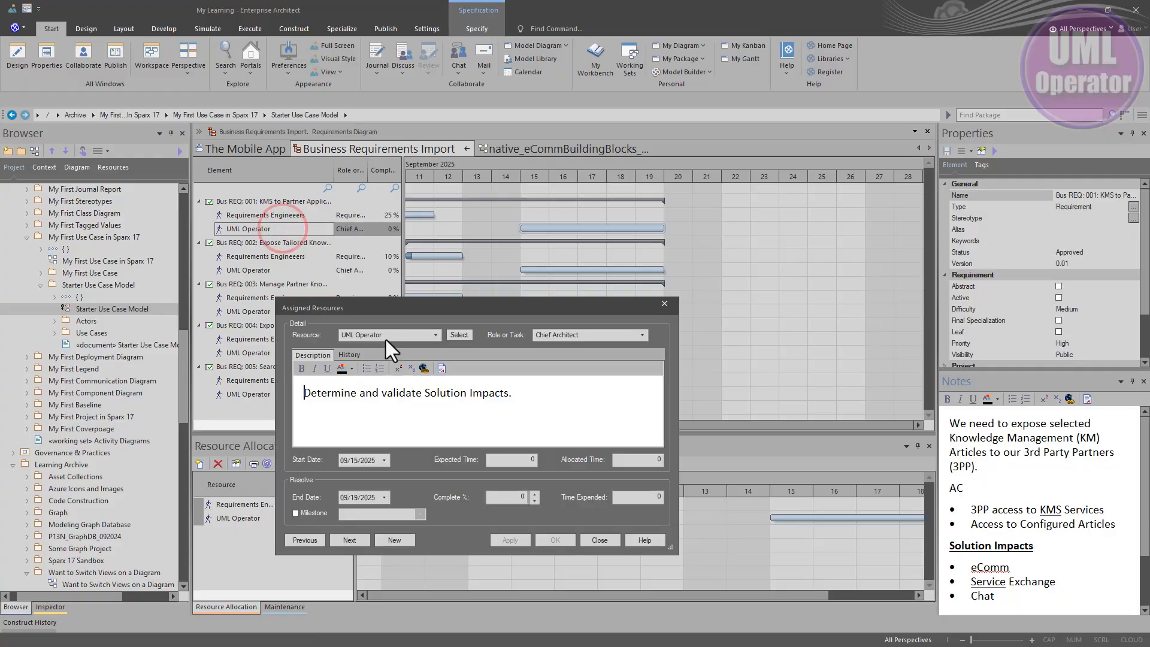
click(601, 540)
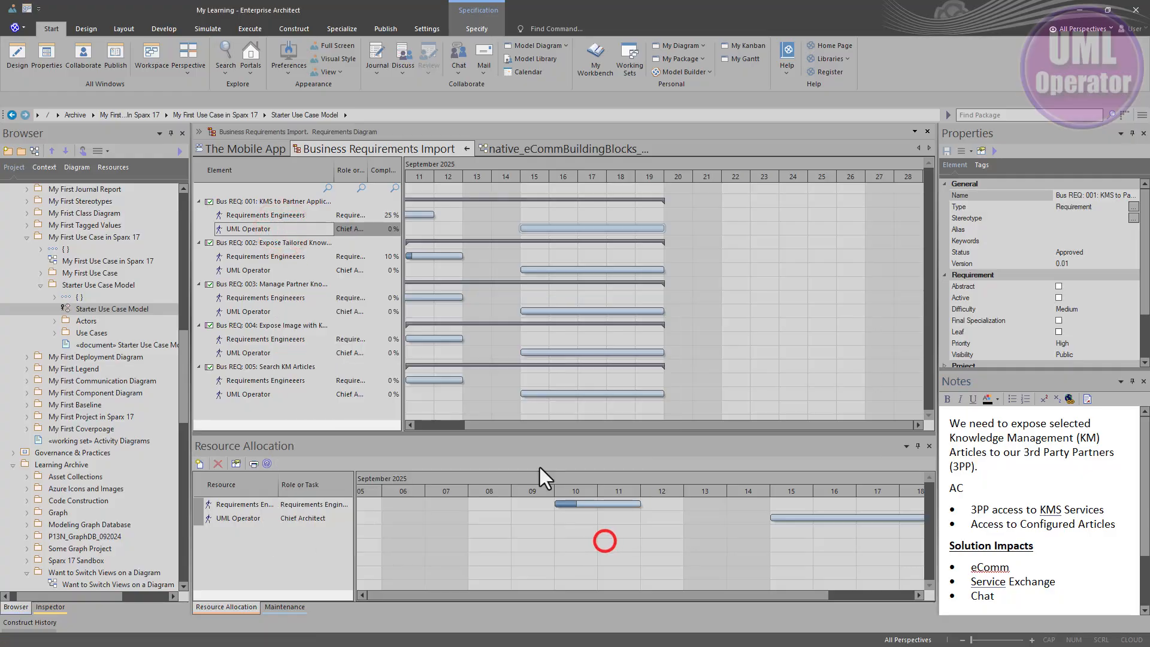
click(262, 230)
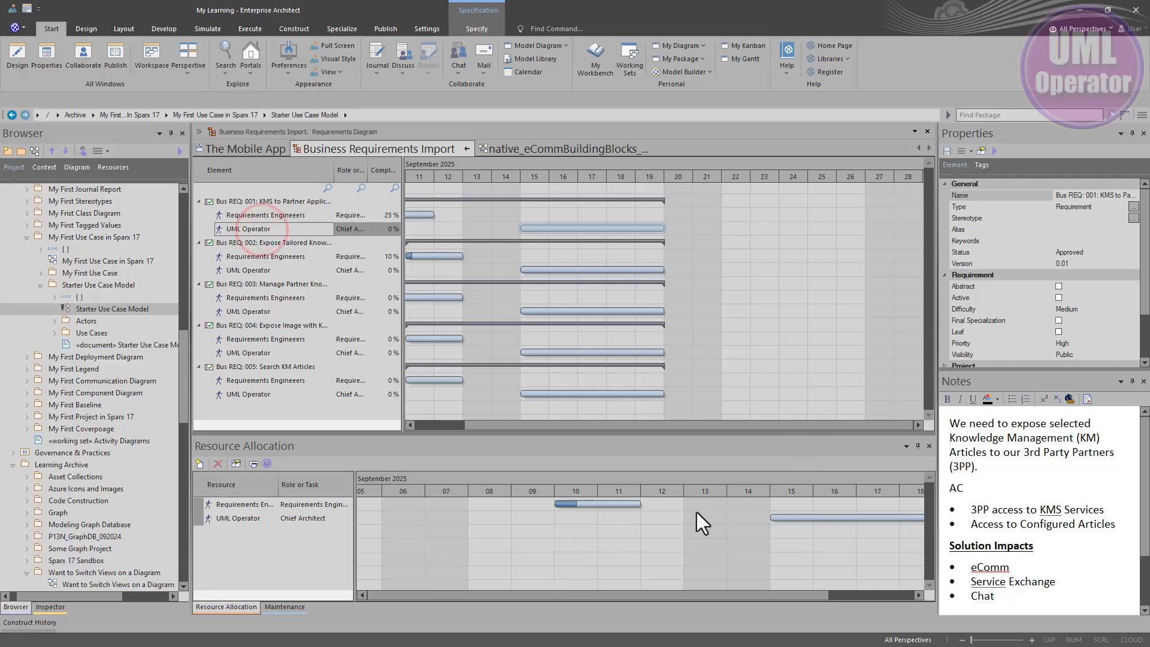
click(239, 519)
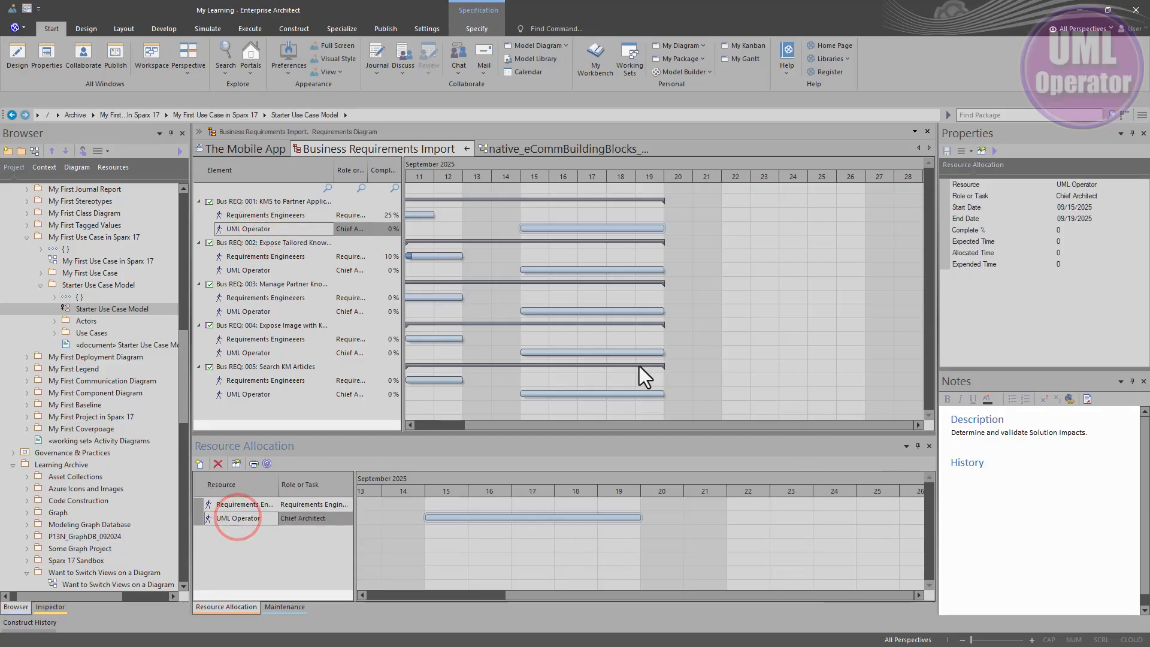
click(264, 228)
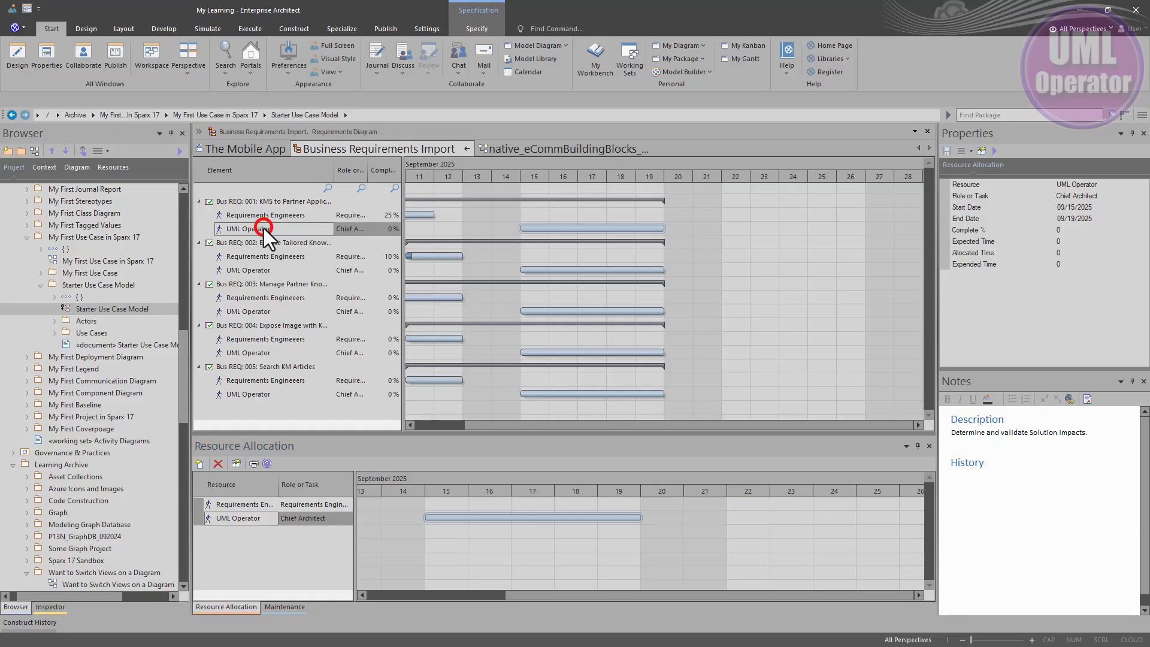
Step: Review the UML Operator allocation on Bus REQ: 002 and the Requirements Engineers allocation on Bus REQ: 001, including its Assigned Resources details
click(250, 270)
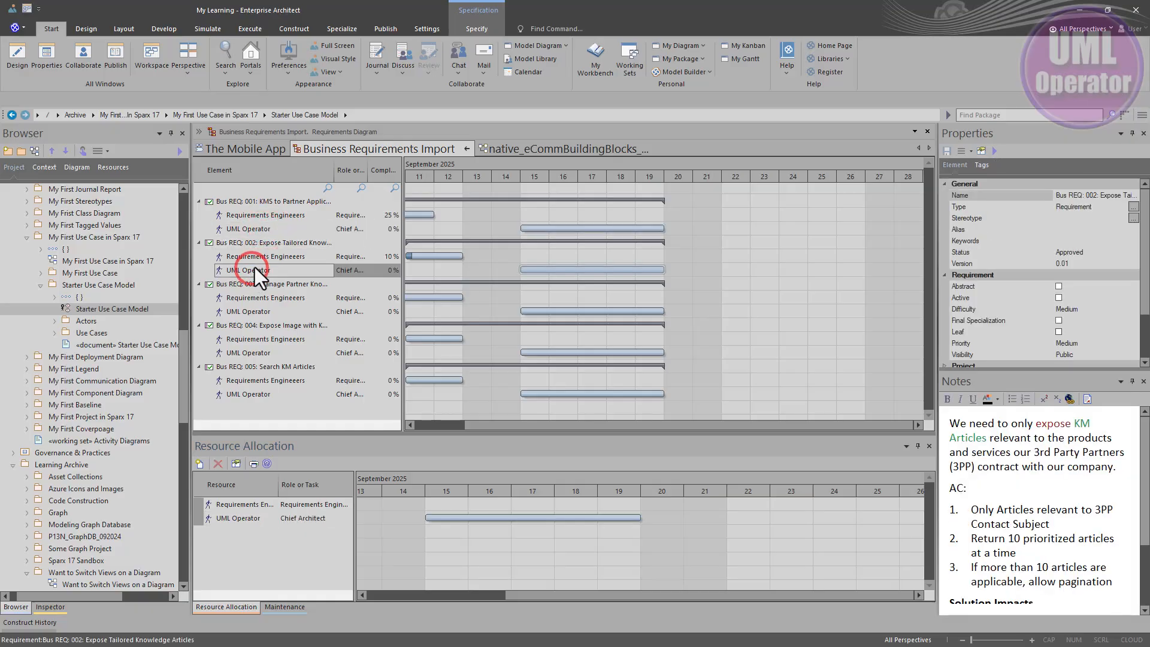
click(258, 518)
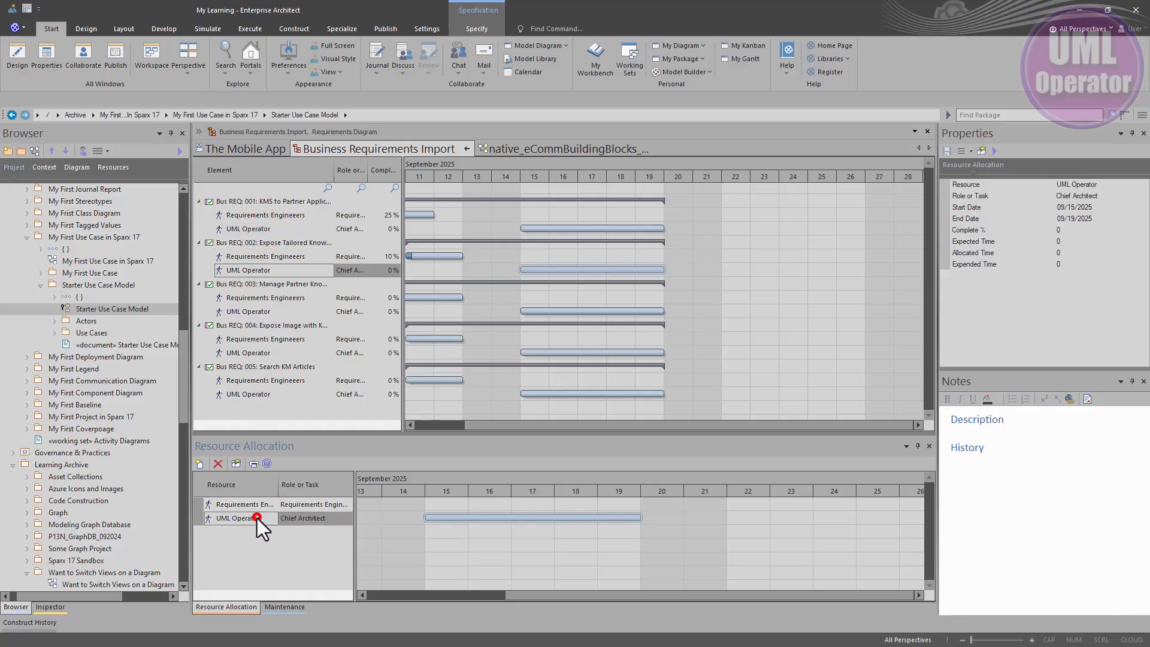
click(283, 214)
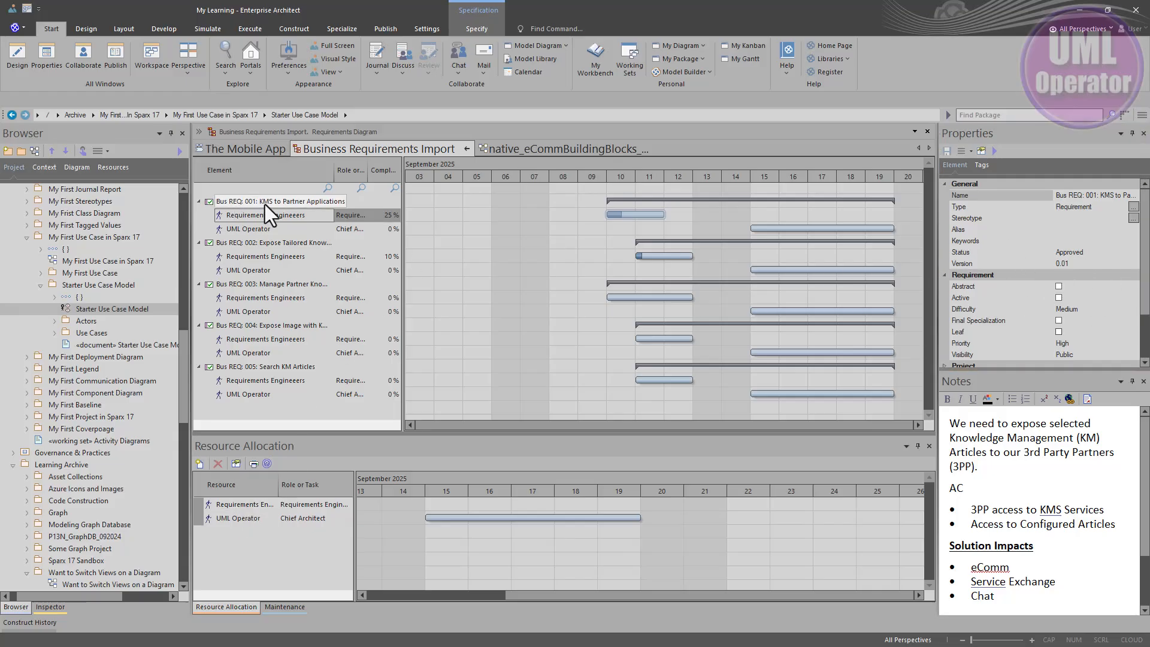
click(244, 503)
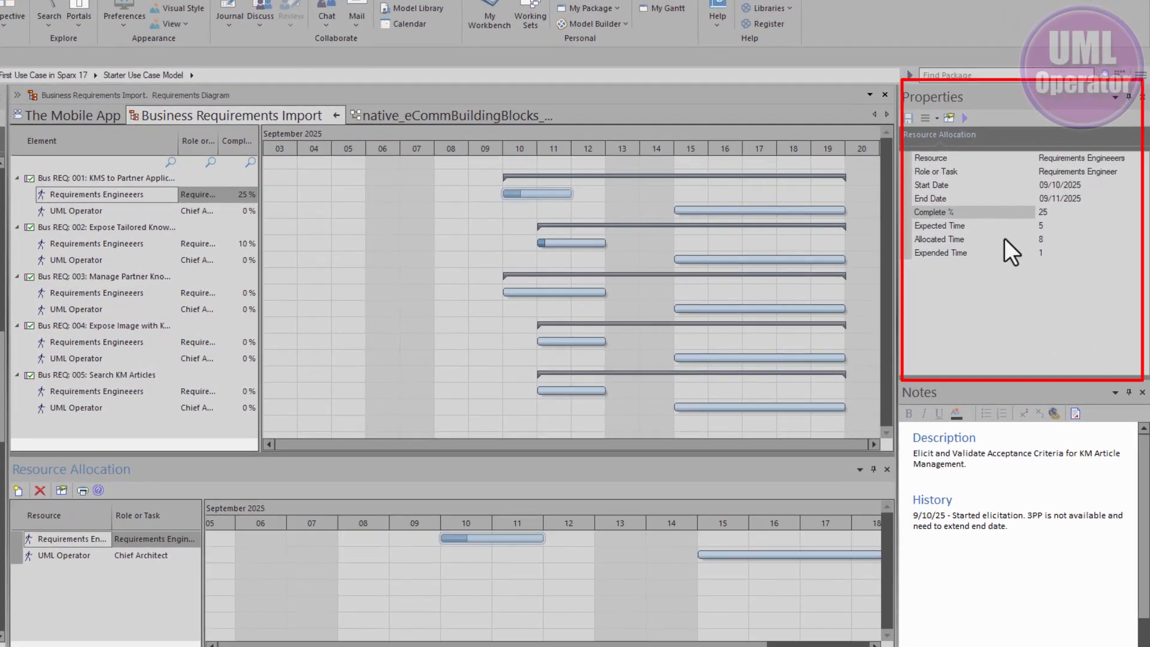
double_click(109, 195)
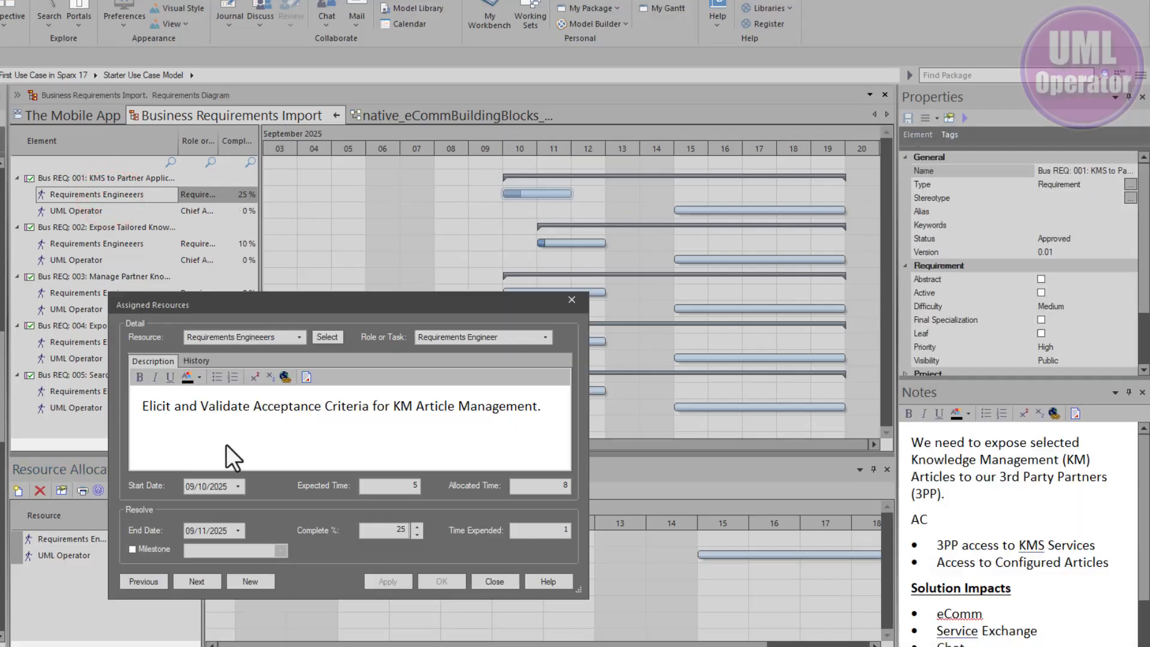
click(490, 579)
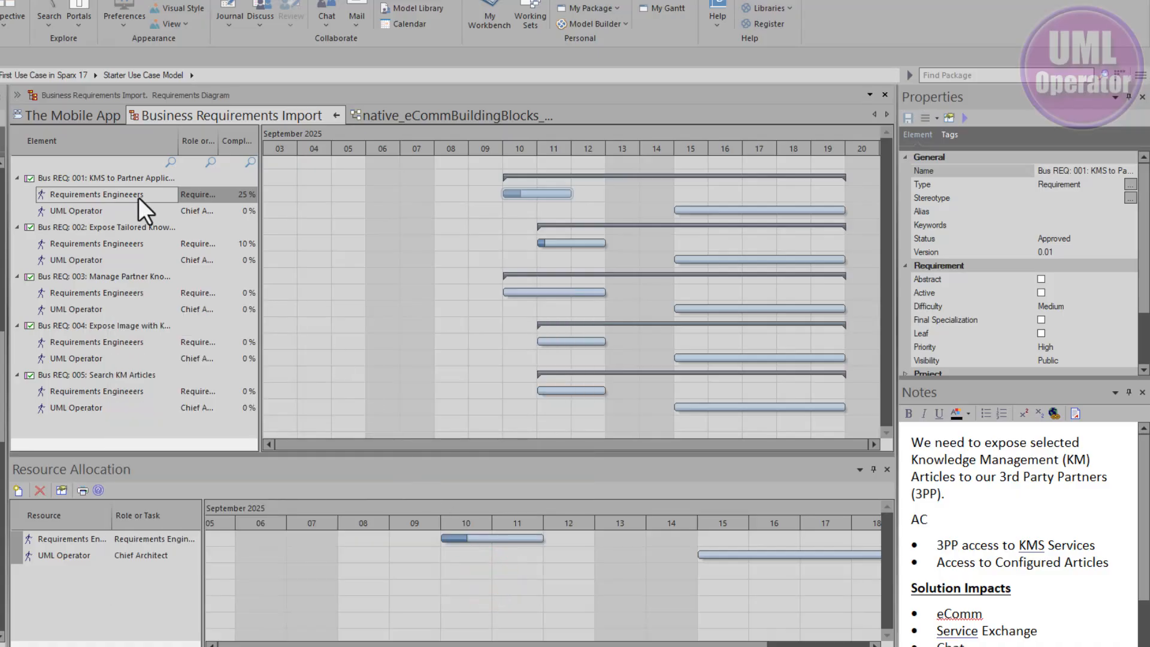
Step: Set the completion of the Requirements Engineers allocation on Bus REQ: 001 to 100 percent
click(138, 196)
click(69, 537)
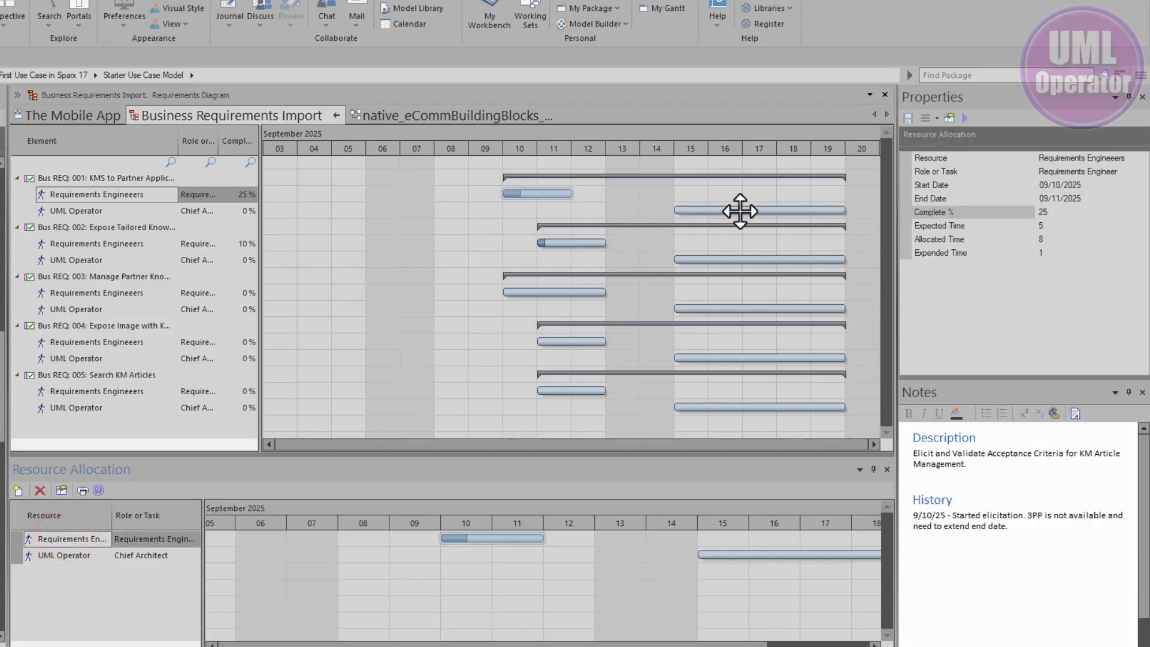
click(1067, 212)
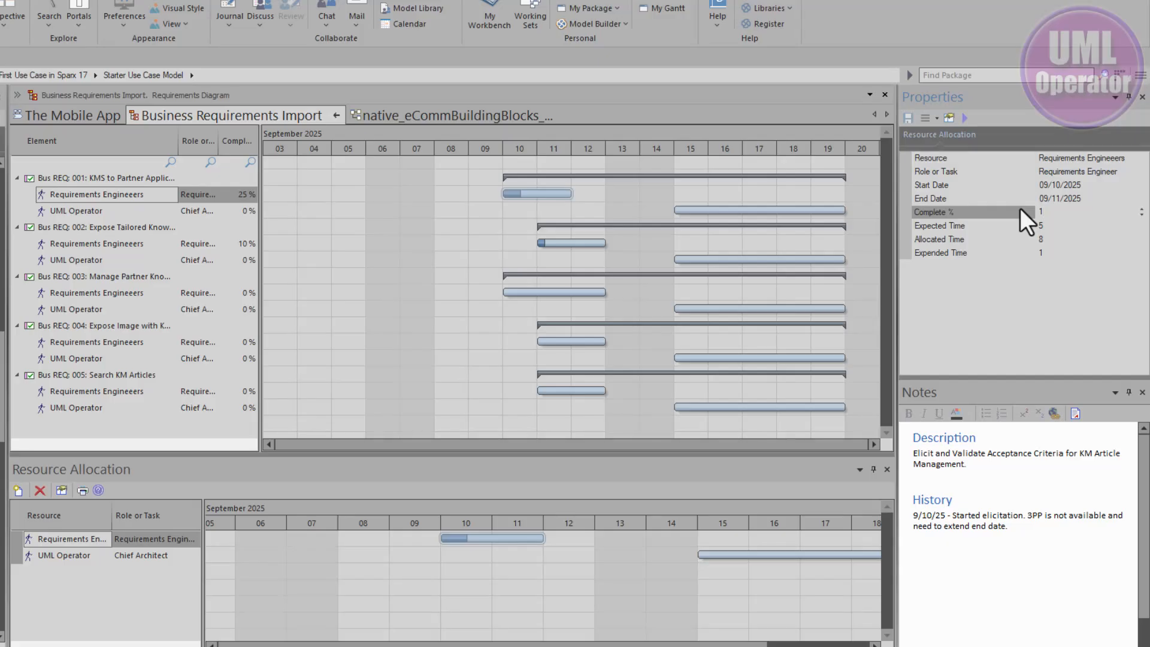
text(199)
key(Return)
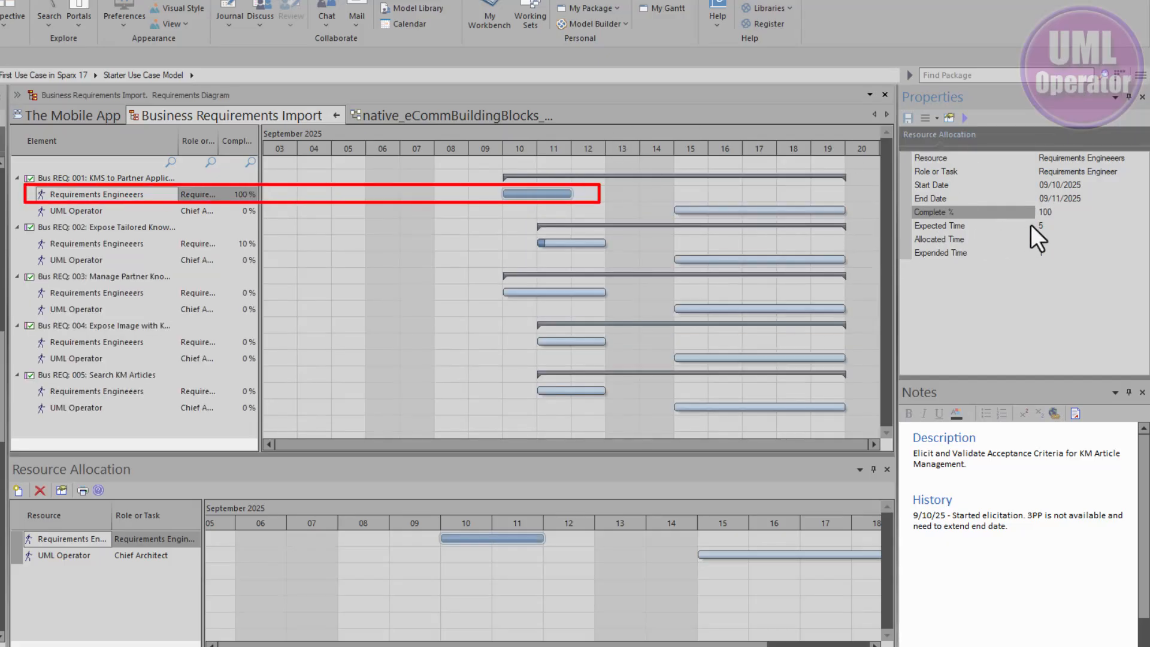
Step: Set the Expended Time of the Requirements Engineers allocation on Bus REQ: 001 to 5
click(1077, 220)
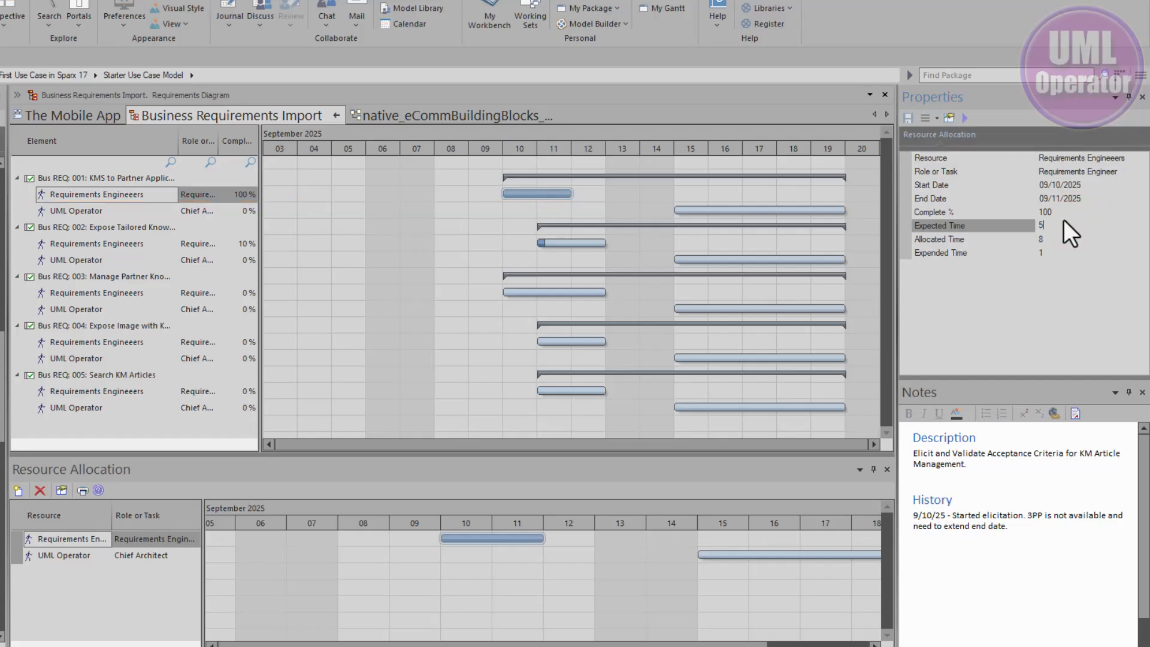
click(1047, 239)
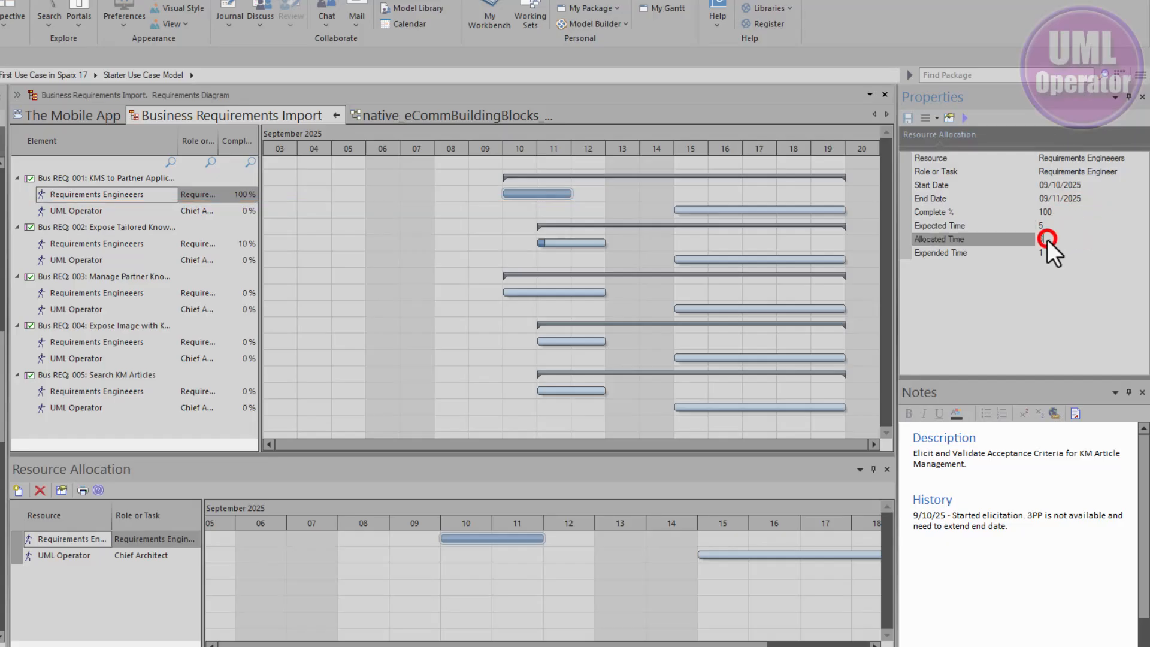
click(1050, 252)
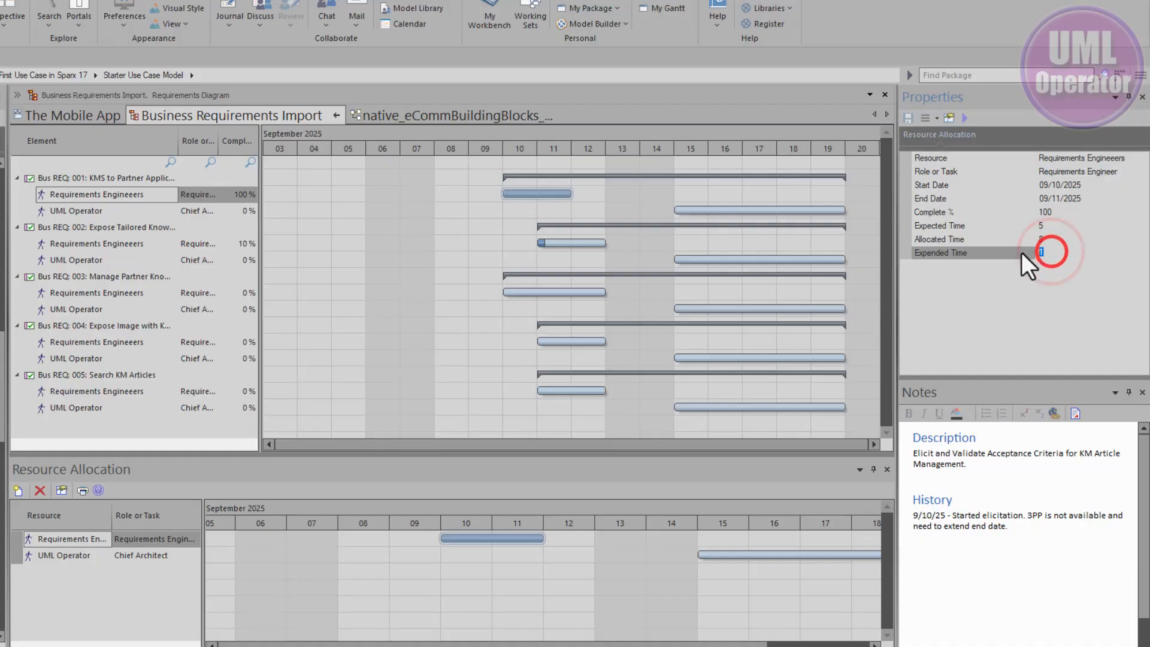
key(BackSpace)
text(5)
click(1049, 277)
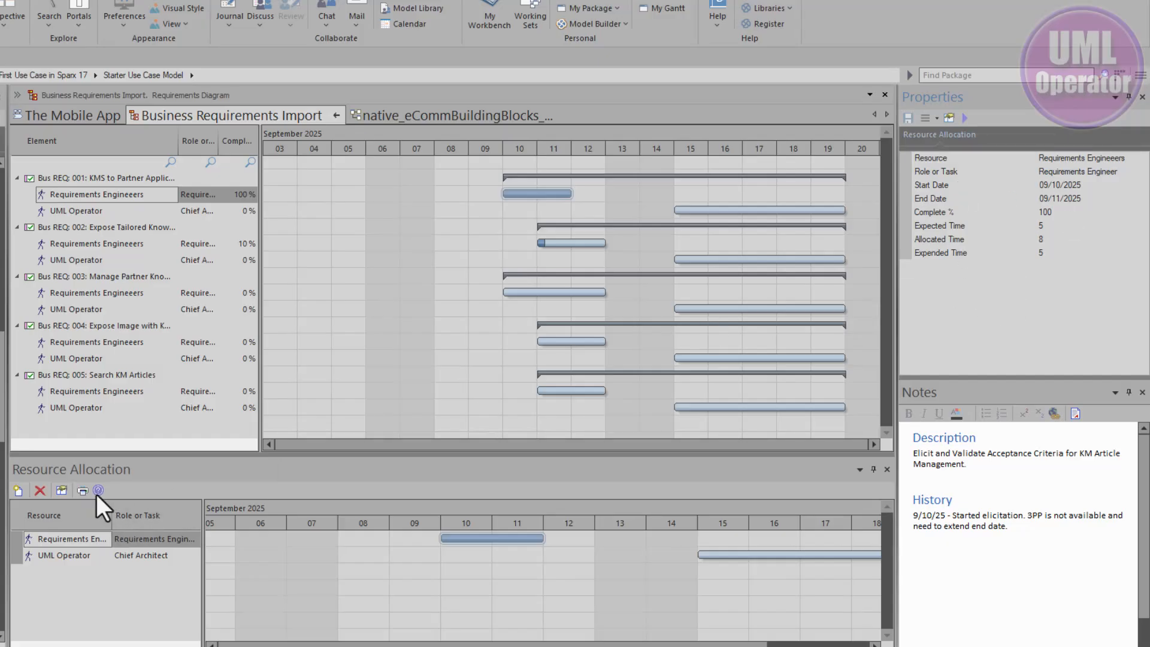
Step: Compare the properties and notes of Bus REQ: 001 with those of its Requirements Engineers and UML Operator allocations
click(106, 194)
click(106, 194)
click(85, 214)
click(88, 195)
click(100, 175)
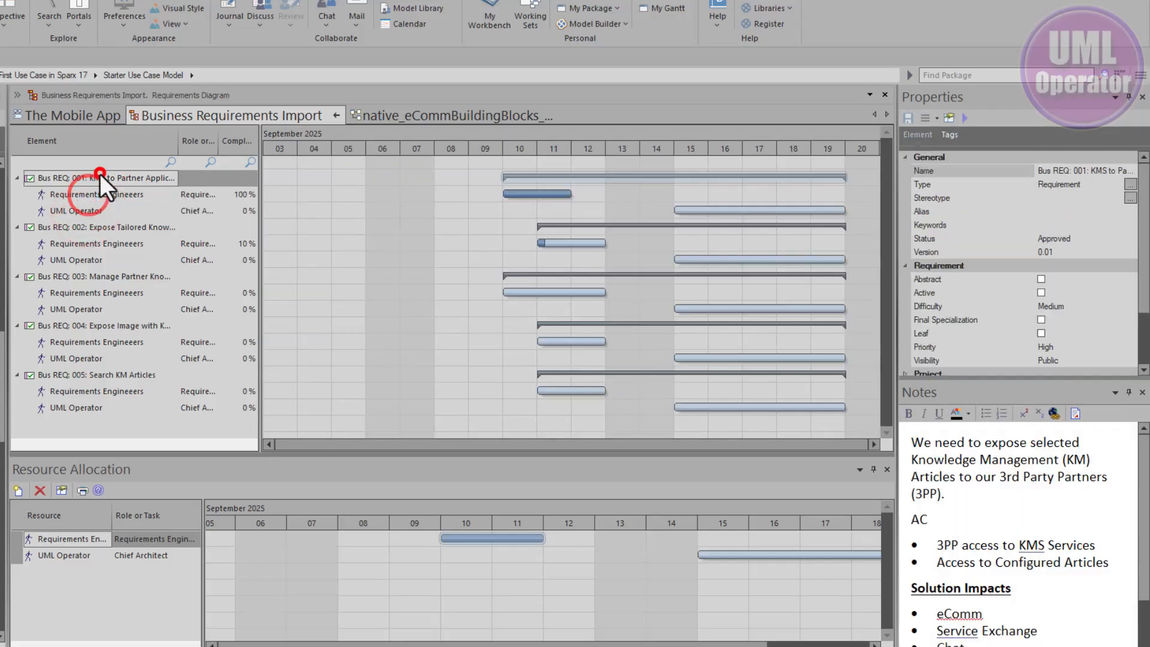
click(78, 541)
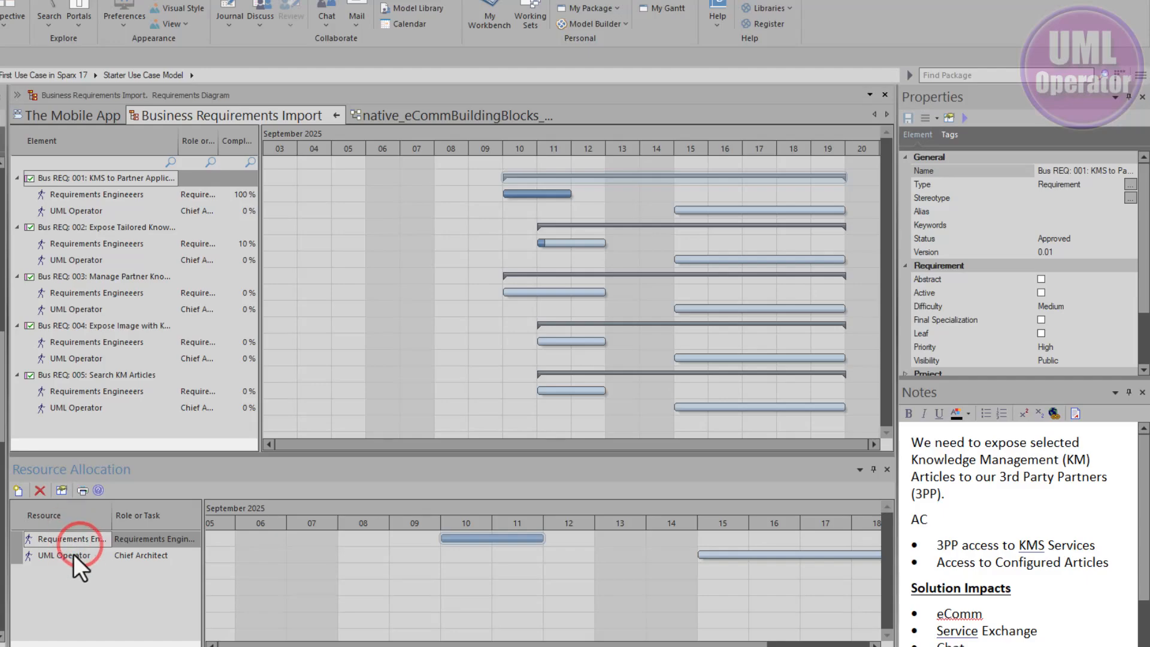
click(67, 557)
click(73, 538)
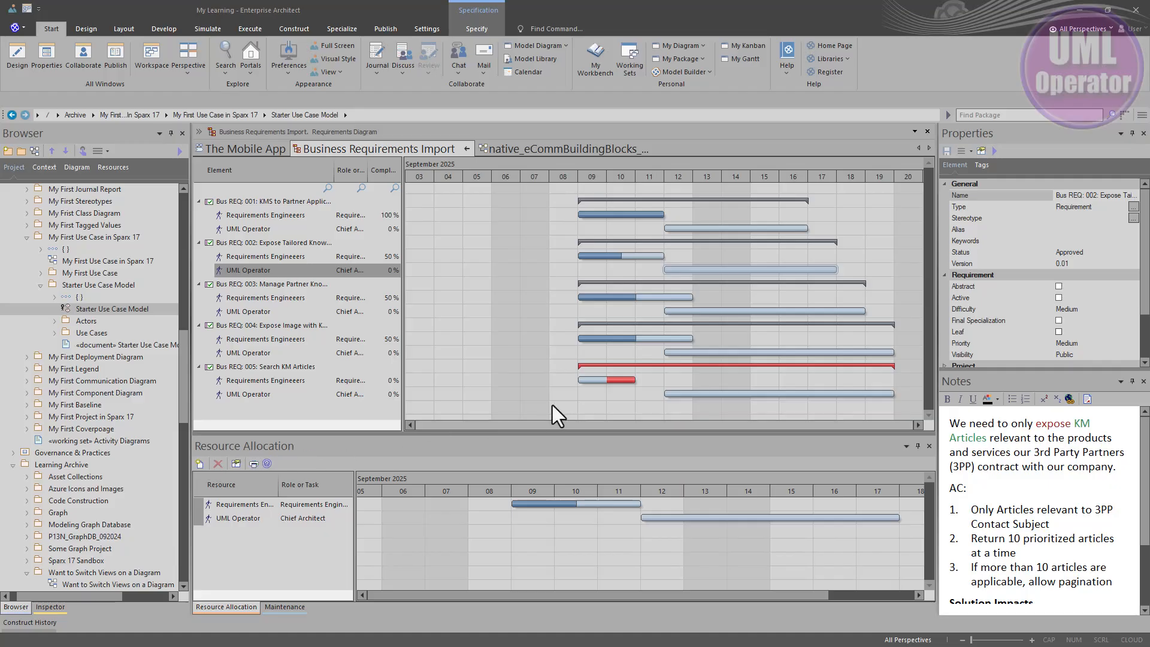
Step: Examine the partly red Requirements Engineers bar of Bus REQ: 005 in the Gantt chart
click(618, 381)
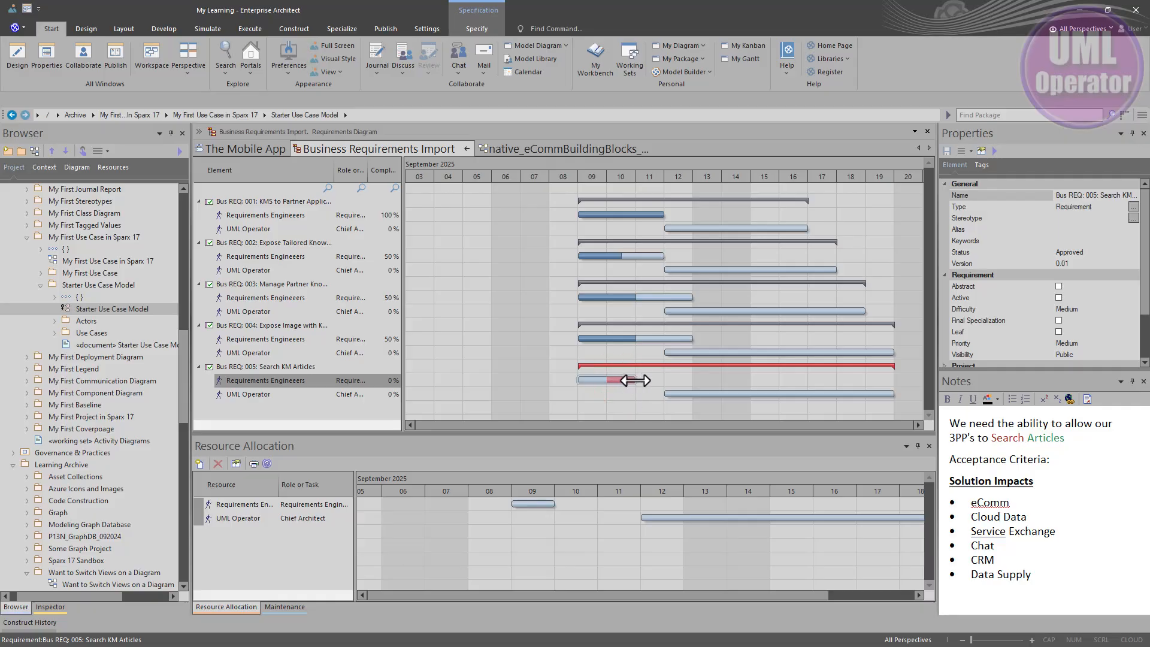
click(630, 380)
click(602, 382)
click(626, 380)
Step: Extend the Requirements Engineers bar of Bus REQ: 004 to September 15 and pull its end back to September 12
drag(692, 341, 768, 341)
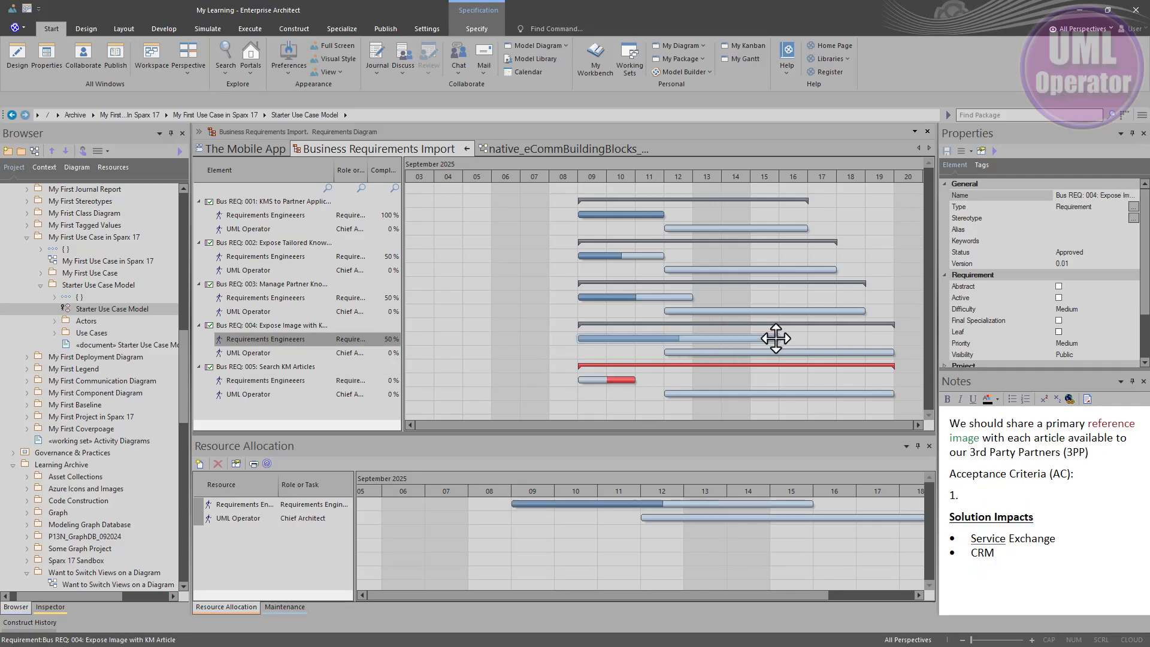
click(778, 338)
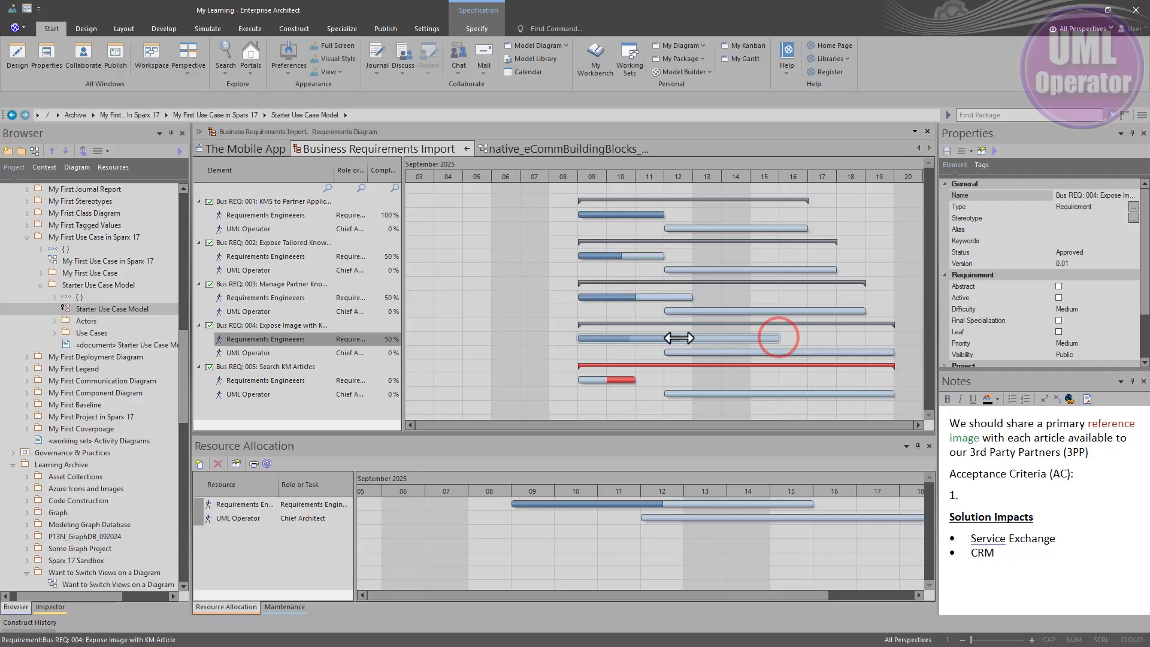
drag(679, 337, 676, 339)
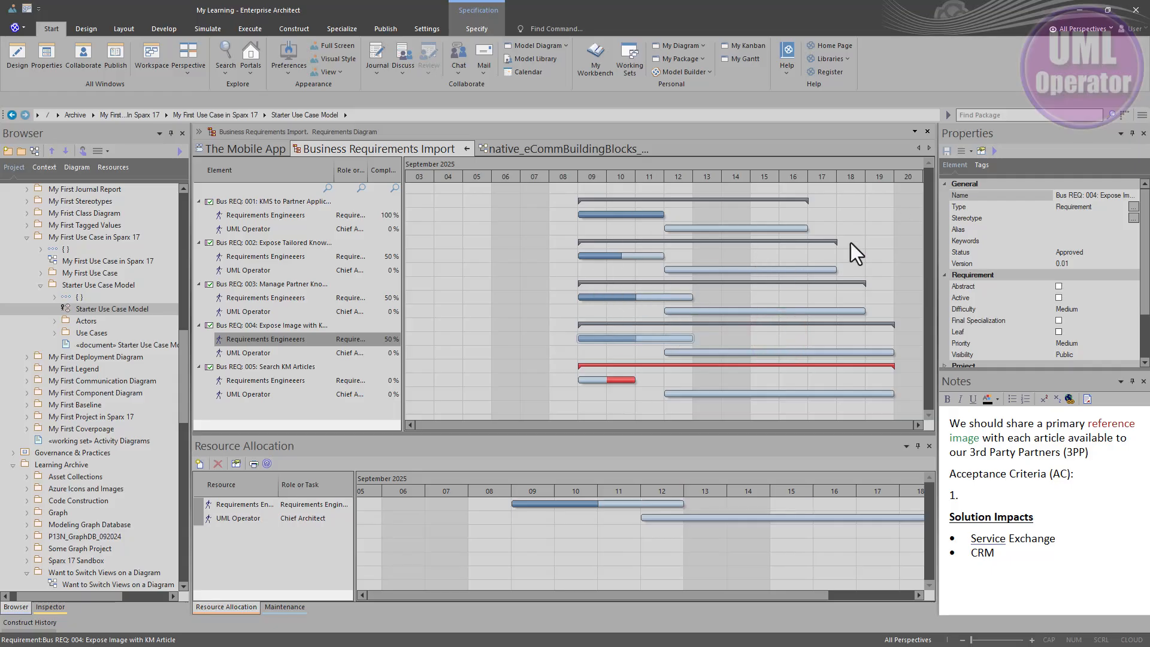
Step: Set the end date of the Requirements Engineers assignment on Bus REQ: 005 to 09/12/2025 and save it
click(613, 378)
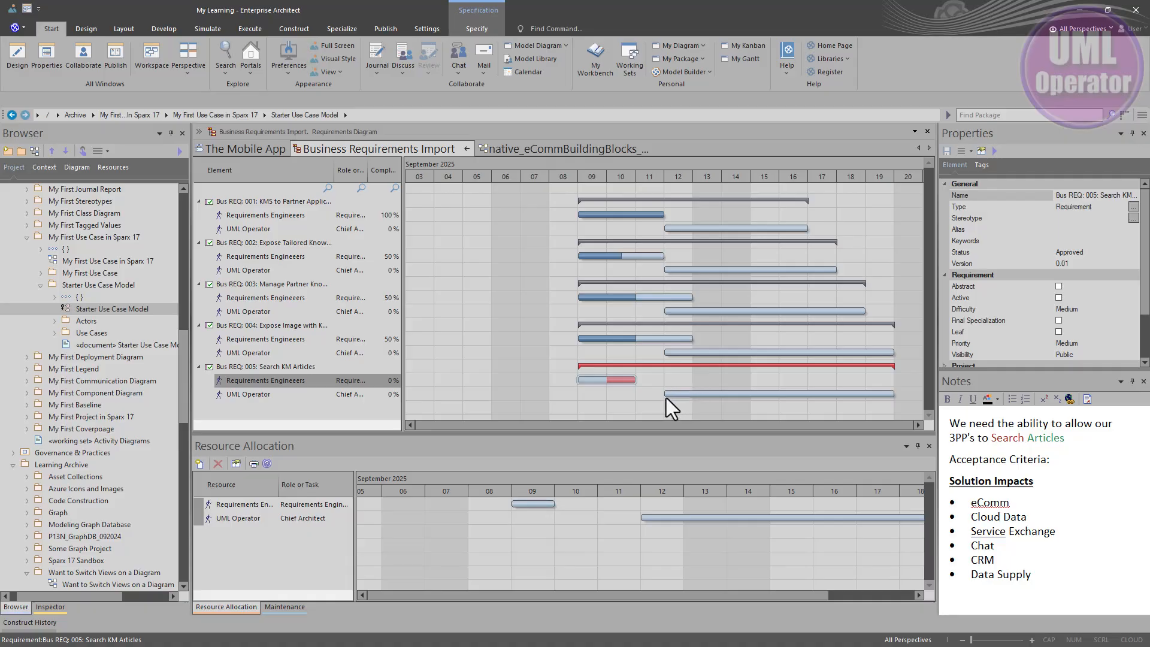
double_click(623, 381)
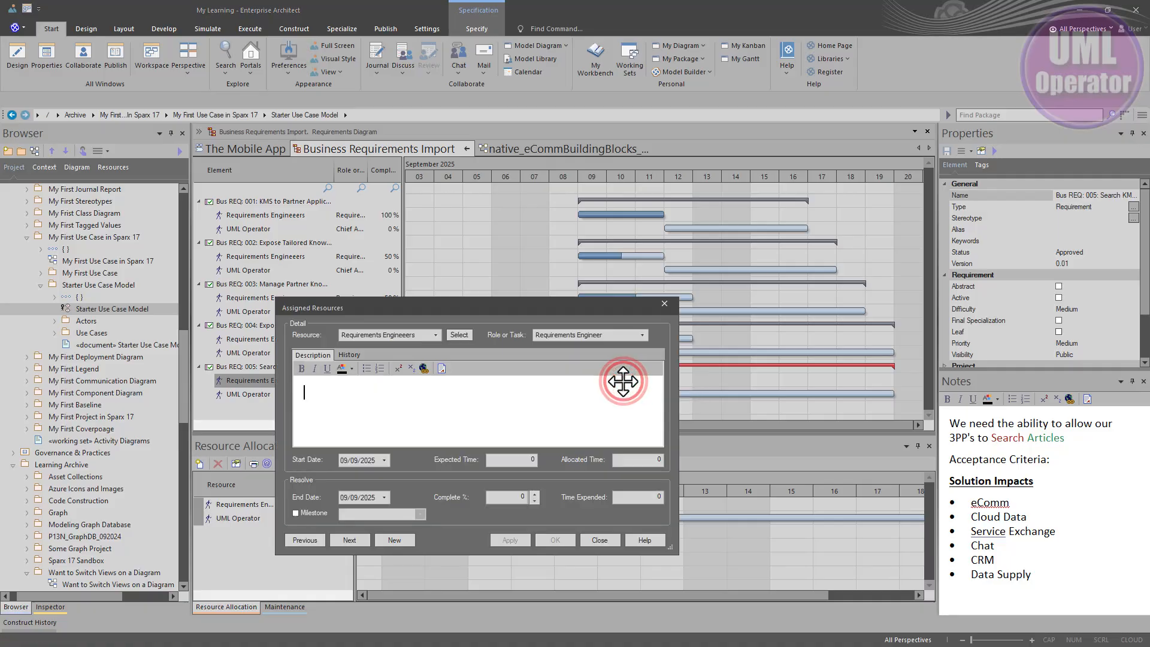
click(383, 497)
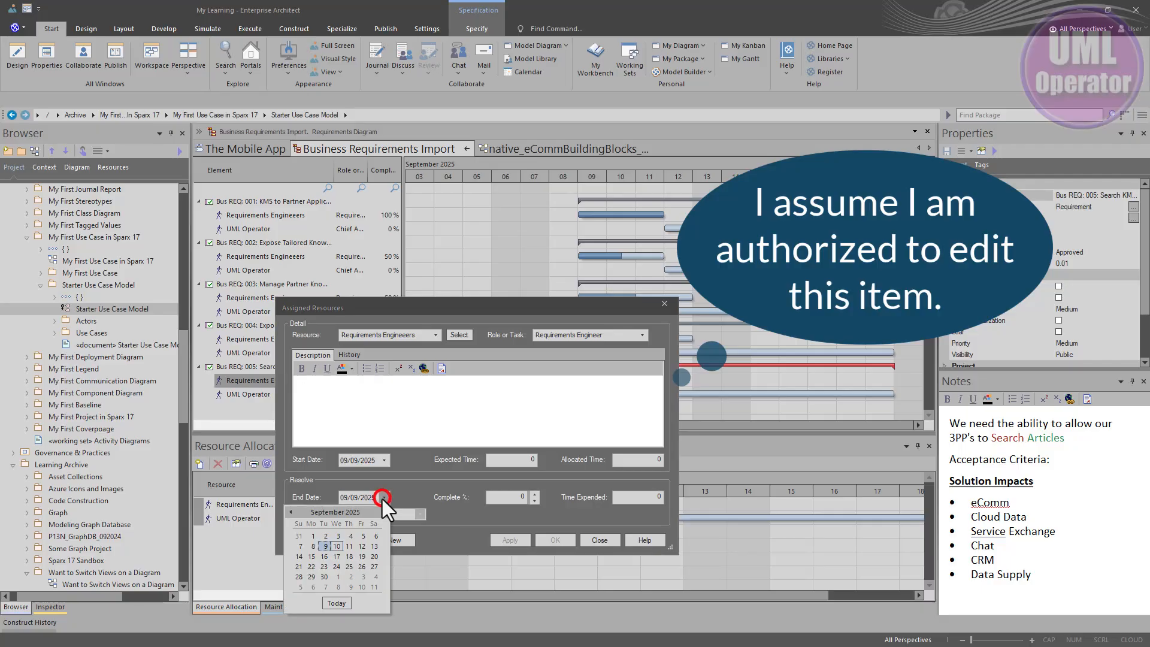
click(361, 546)
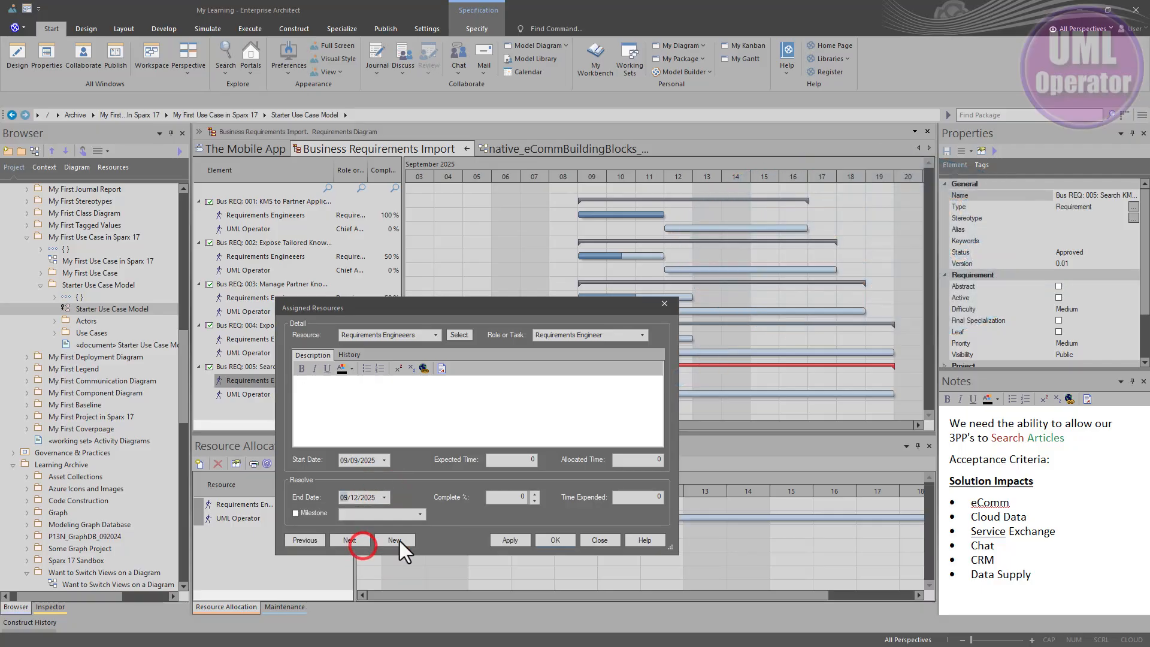
click(545, 540)
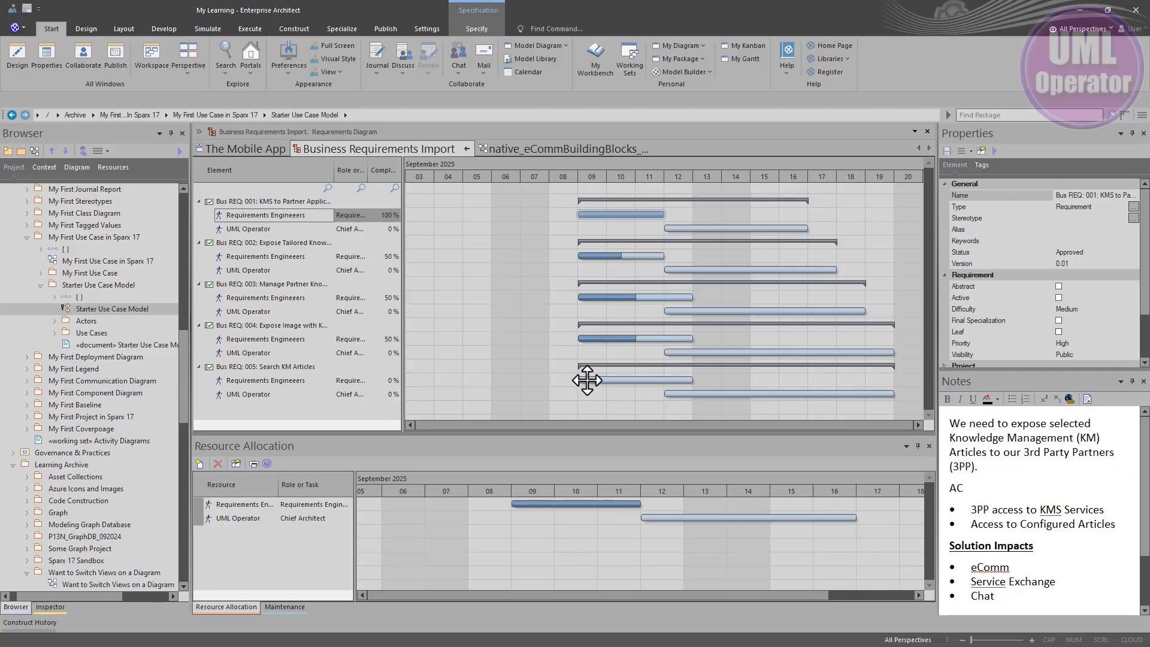
Step: Shift the Requirements Engineers bar of Bus REQ: 005 to start on September 11 and shorten it to end on September 12
drag(587, 381, 727, 382)
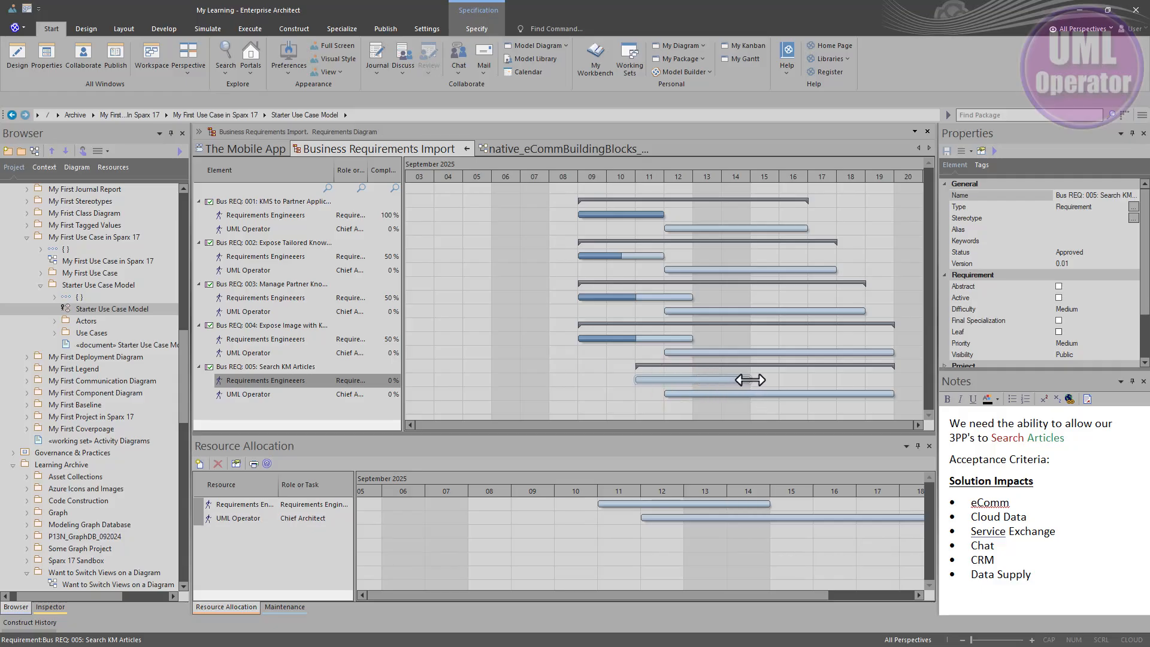
drag(750, 379, 692, 379)
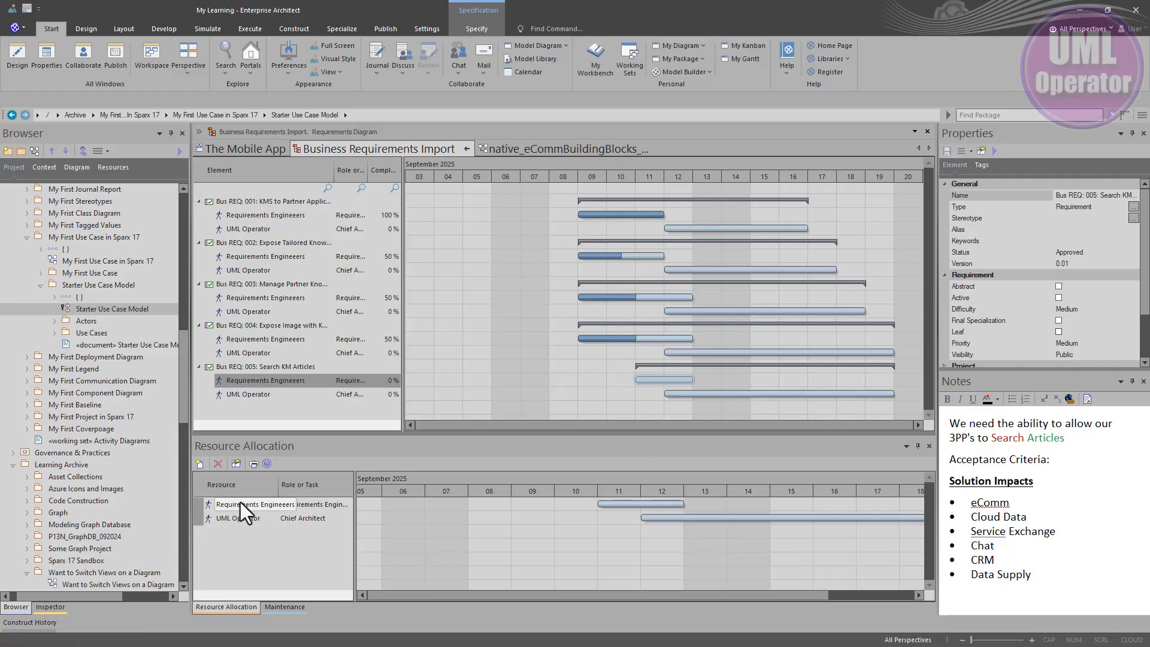
Step: Review the Requirements Engineers allocation on Bus REQ: 005, including the description and history in its Assigned Resources details
click(260, 378)
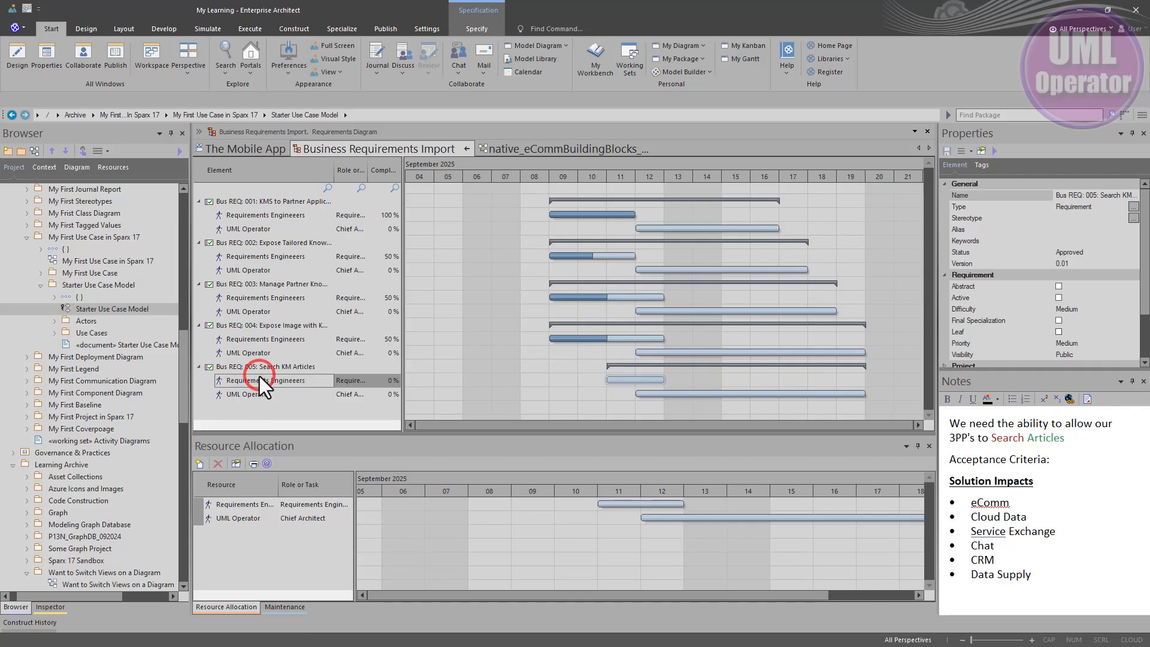
click(242, 504)
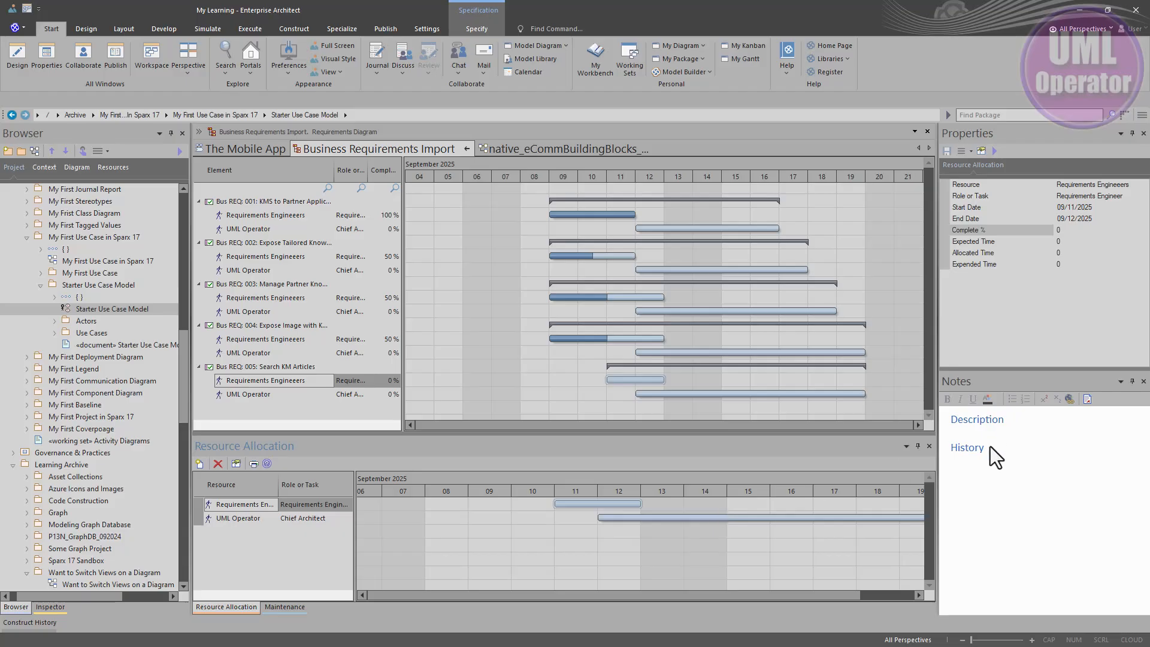
double_click(238, 507)
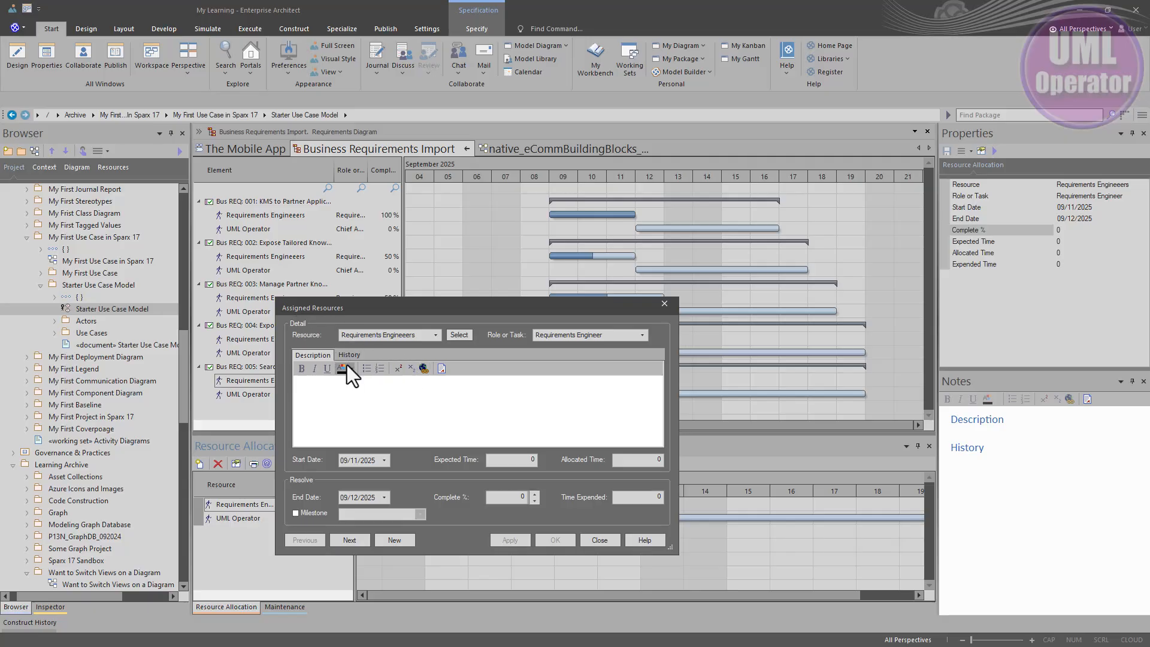
click(416, 398)
click(343, 354)
click(599, 540)
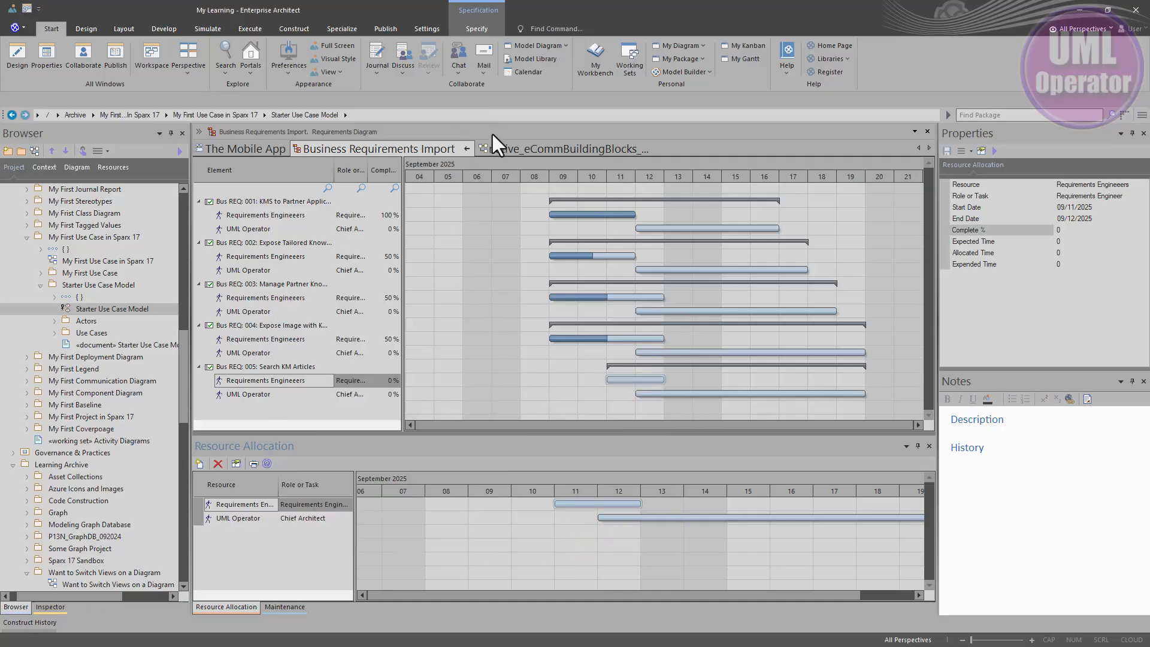
Step: Return Business Requirements Import from the Gantt view to its requirements diagram and show more of the requirements
click(468, 149)
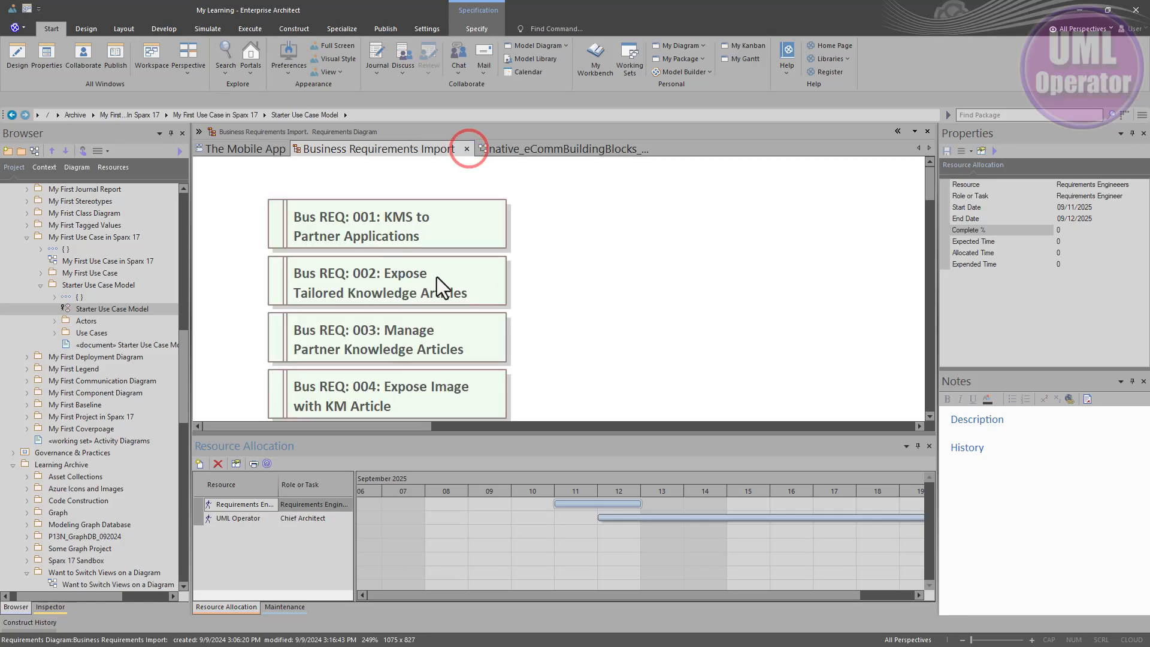
scroll(534, 286, down, 2)
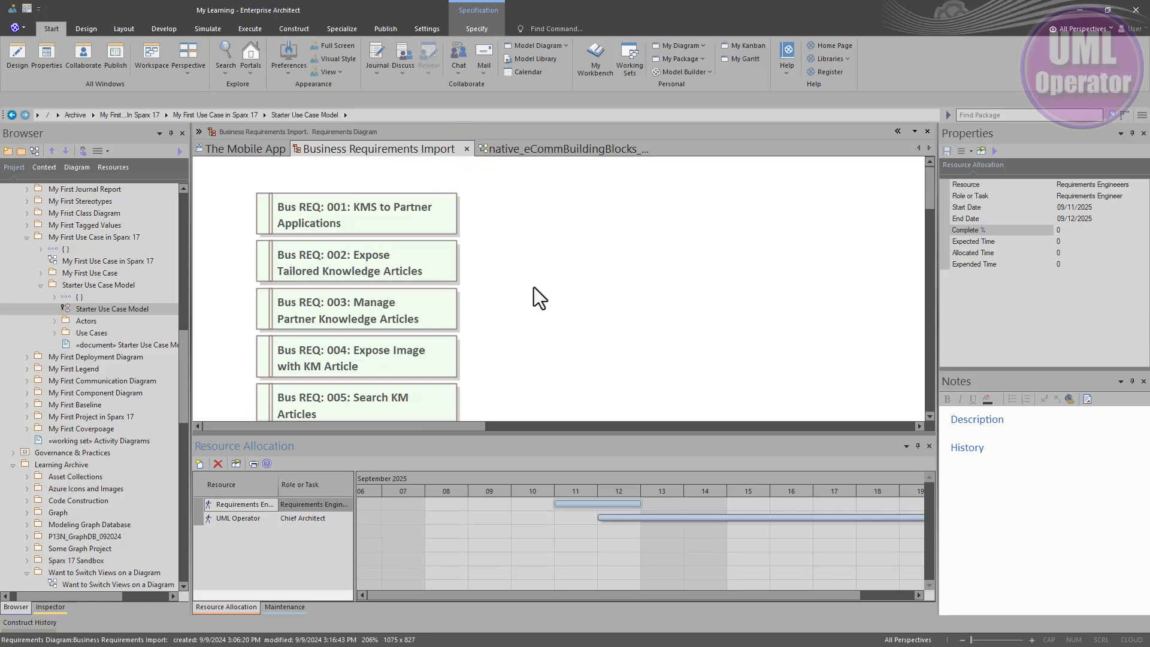
Step: Switch the Business Requirements Import diagram to Gantt view
right_click(491, 208)
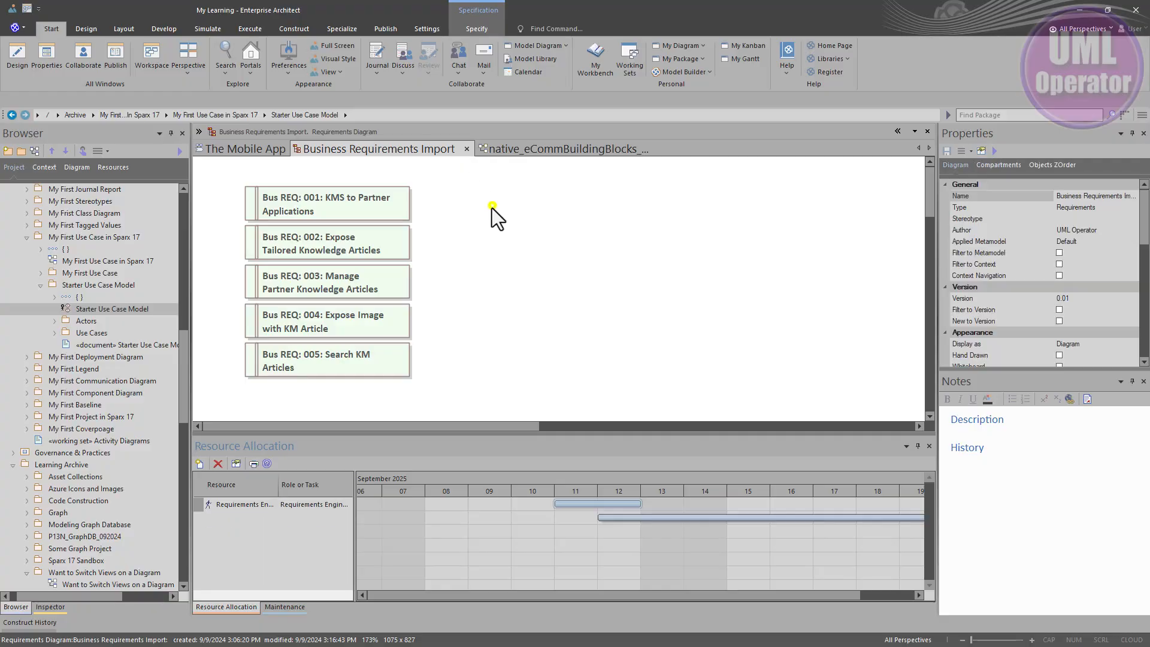
mouse_move(525, 242)
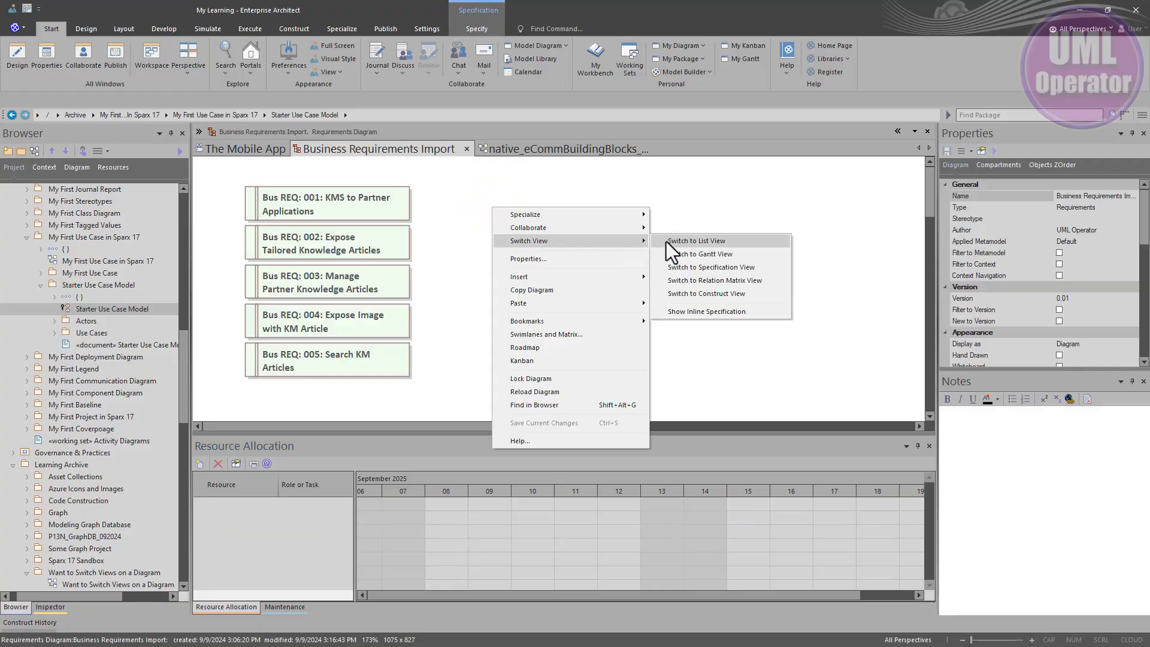
click(701, 255)
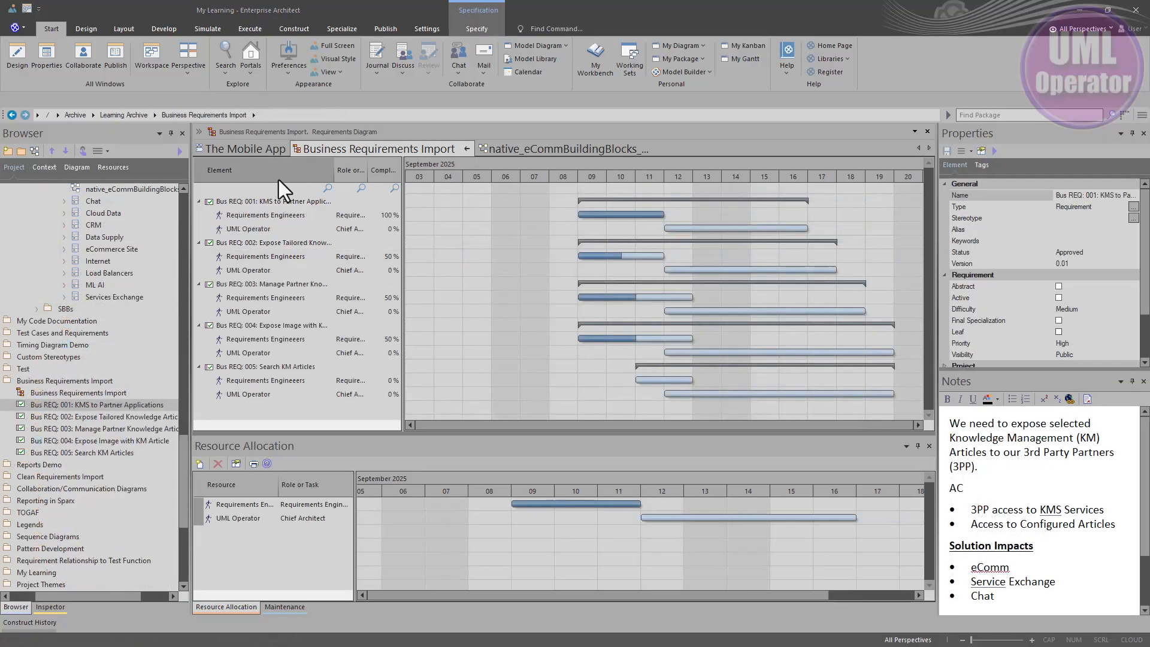
Step: View a blank resource assignment and the element properties of Bus REQ: 001, closing both without making changes
right_click(275, 201)
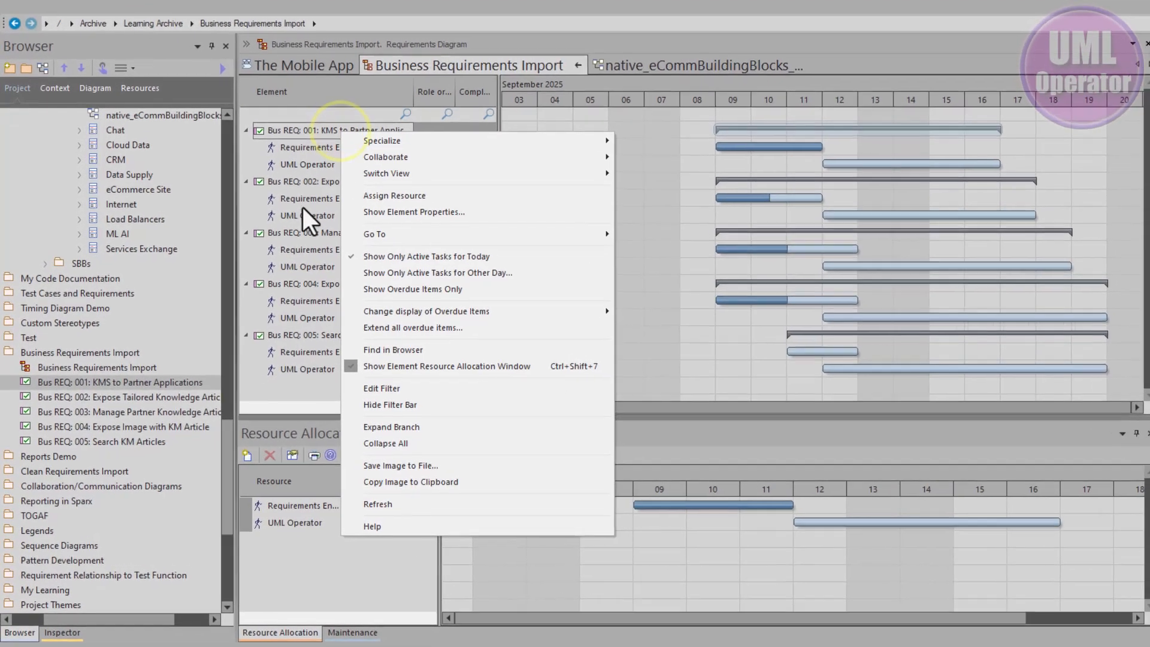
mouse_move(358, 190)
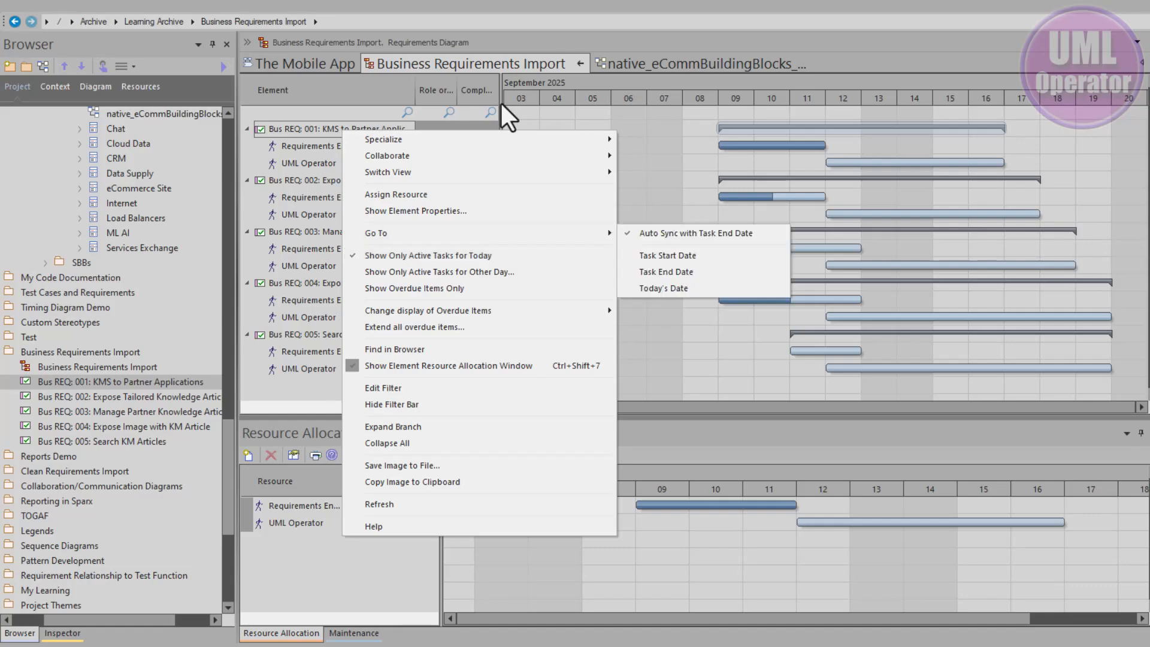
mouse_move(414, 157)
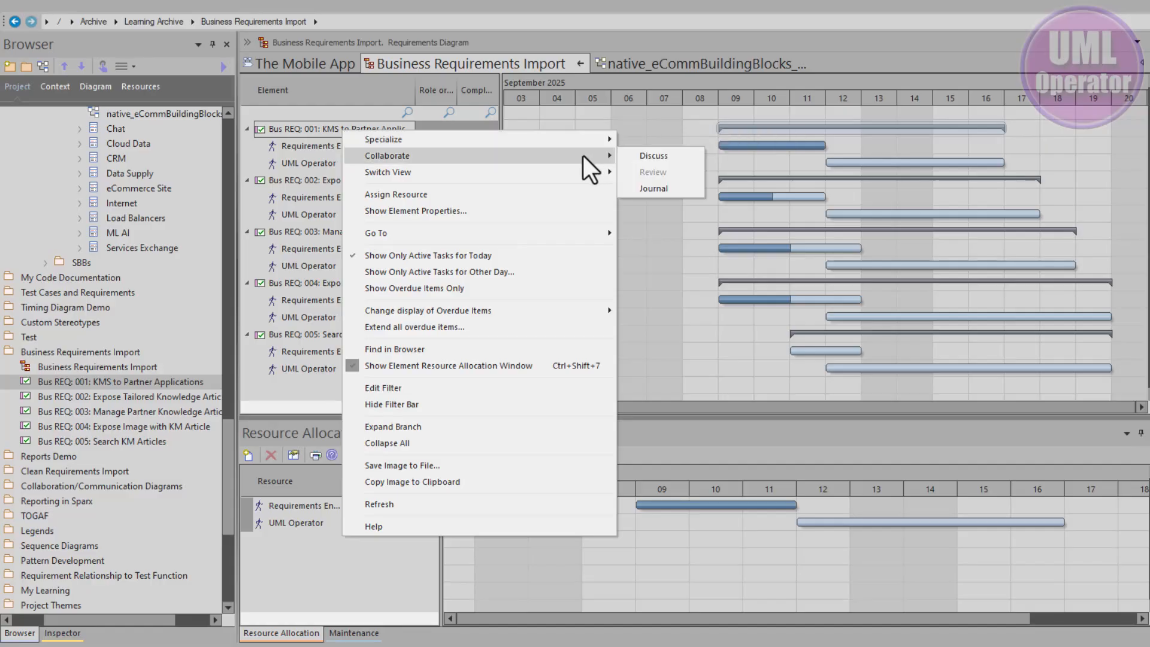
mouse_move(585, 172)
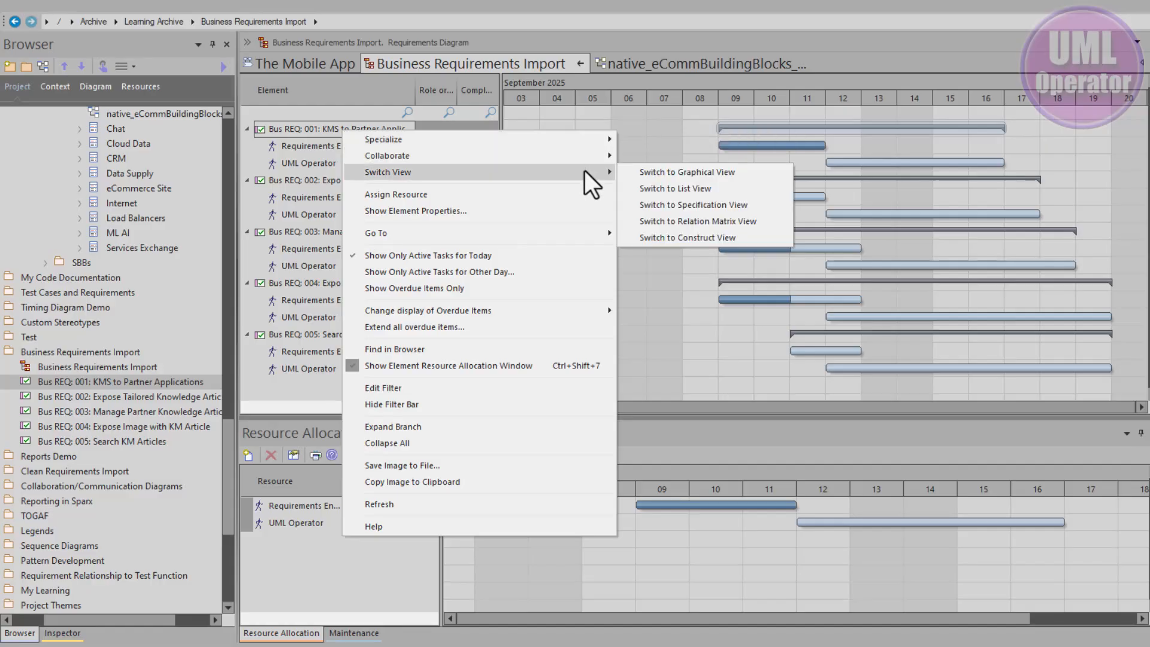
click(553, 195)
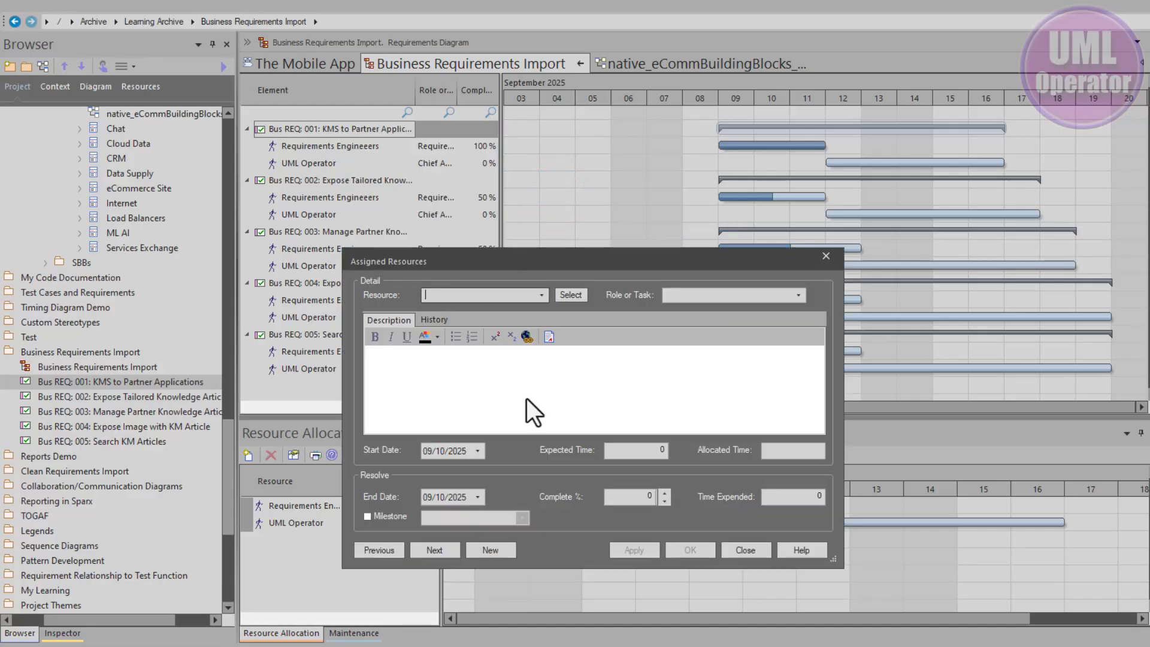
click(755, 557)
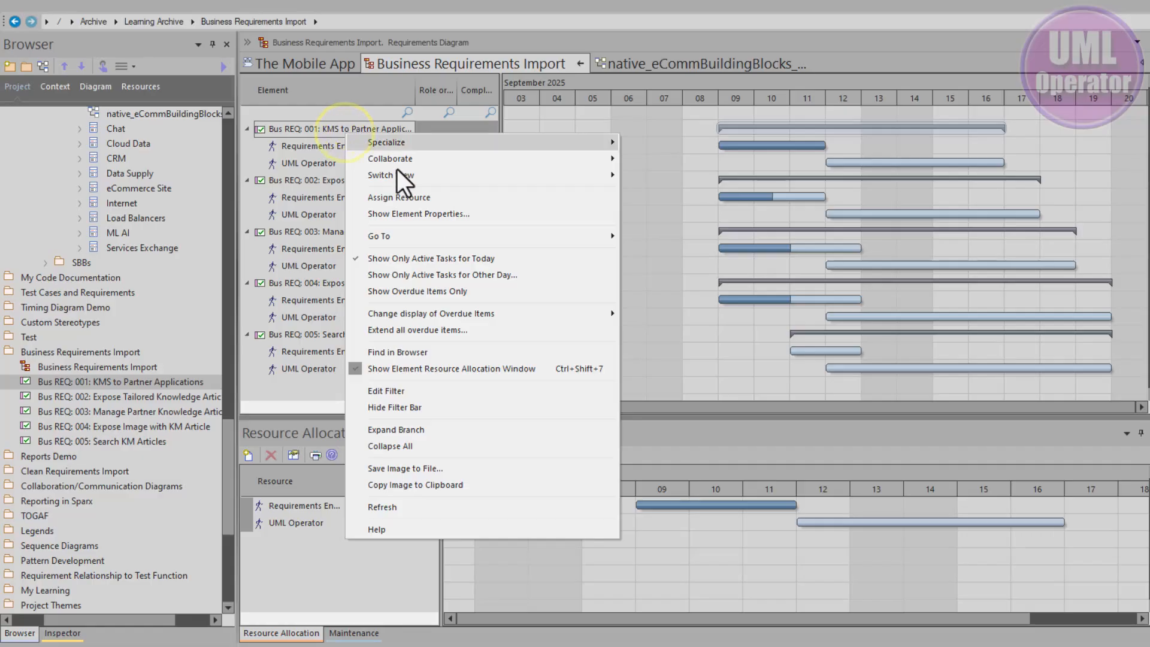
click(422, 214)
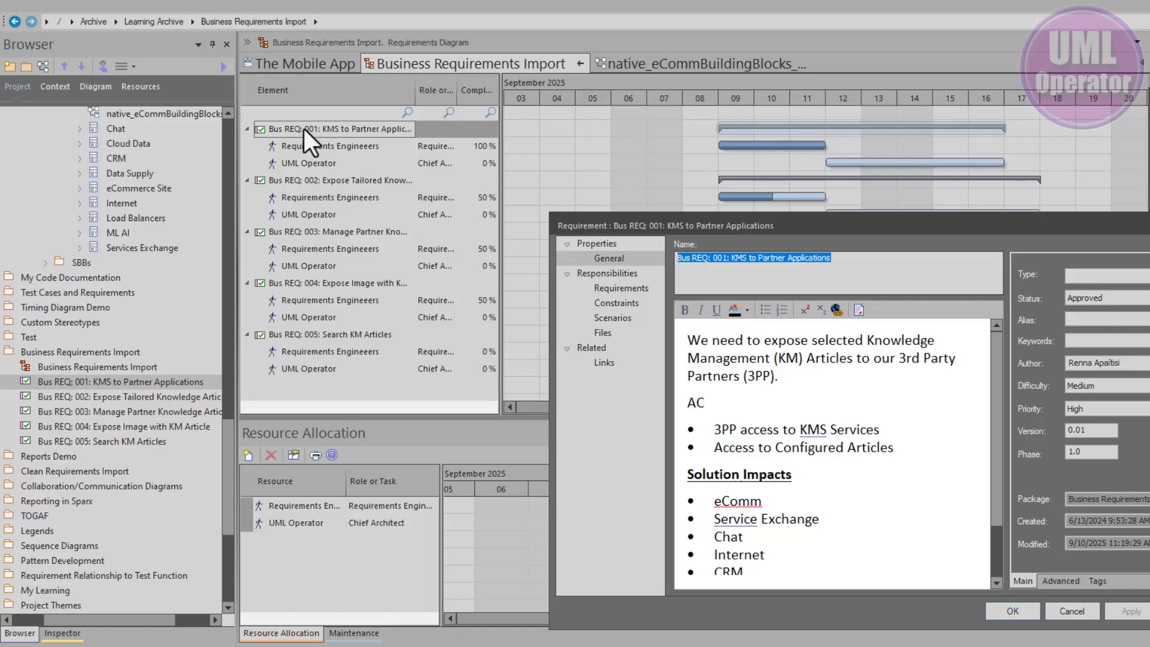
click(1072, 611)
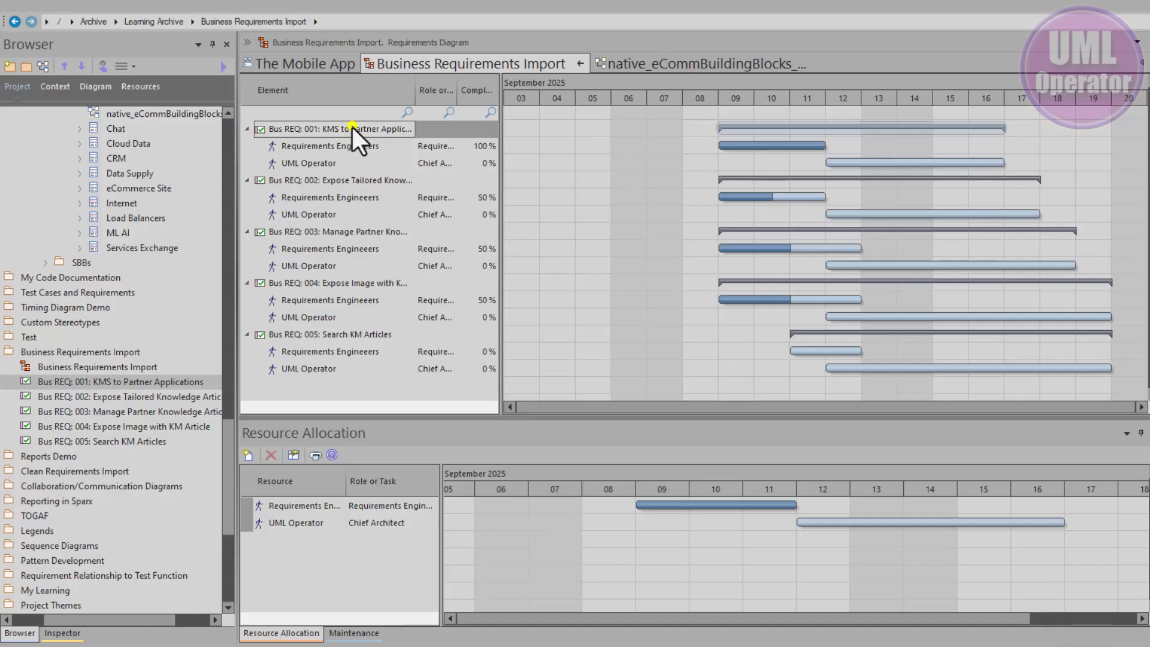
Step: Filter the Gantt list to elements matching "req" with a completion of 100
right_click(352, 127)
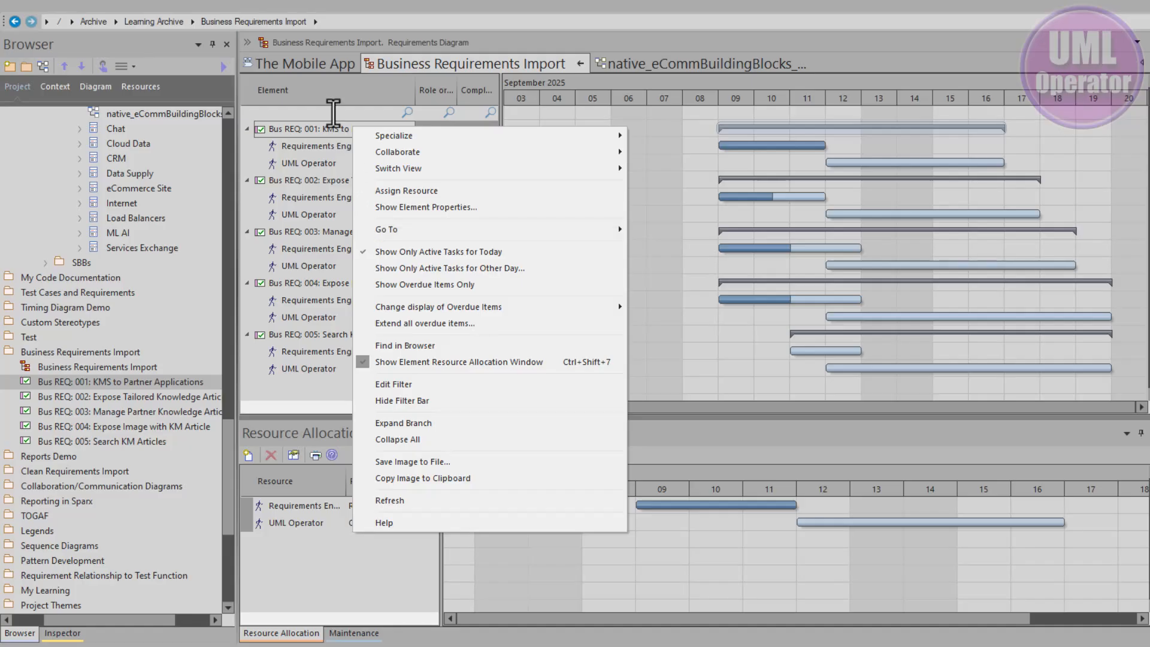
click(333, 112)
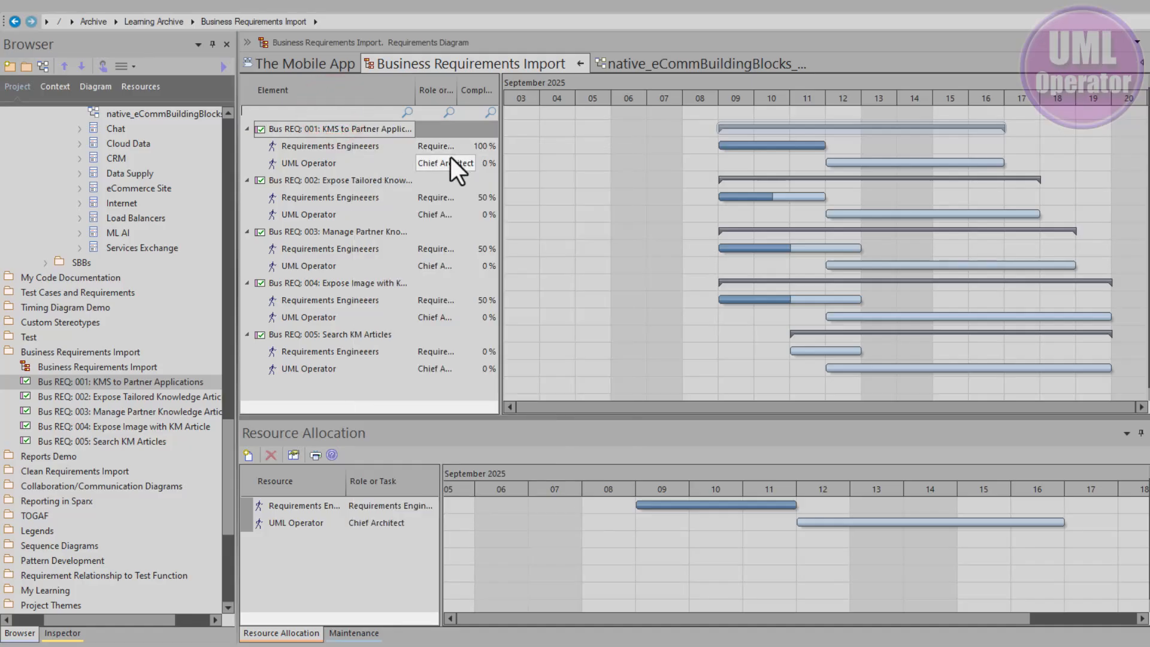
text(req)
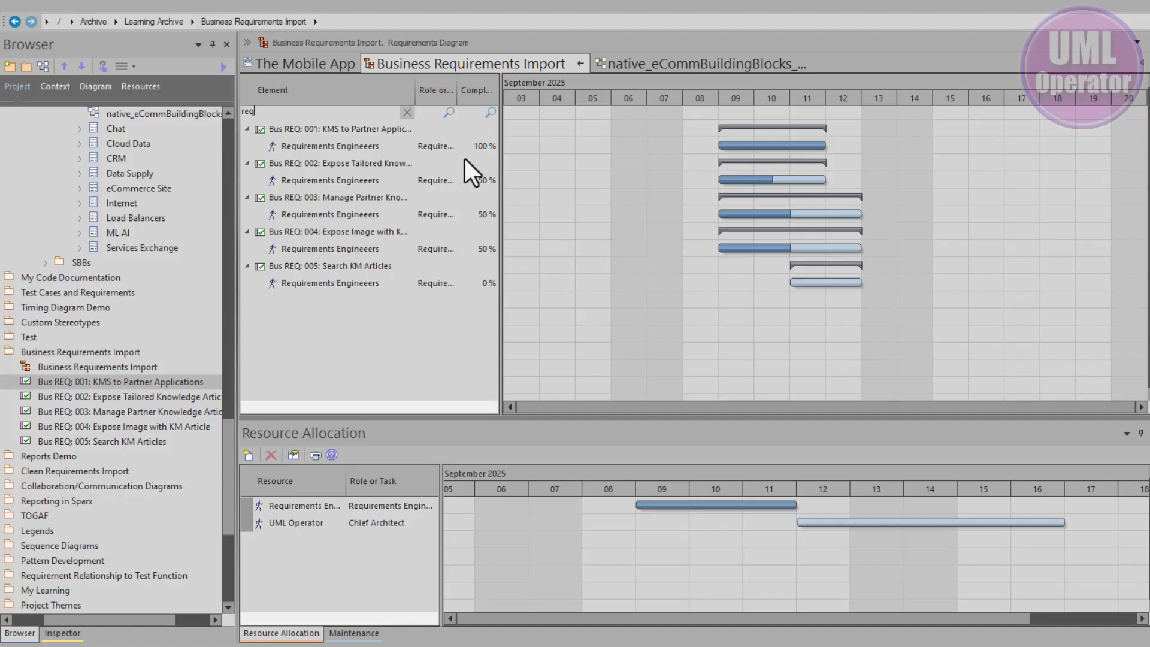
click(439, 115)
click(433, 113)
click(464, 113)
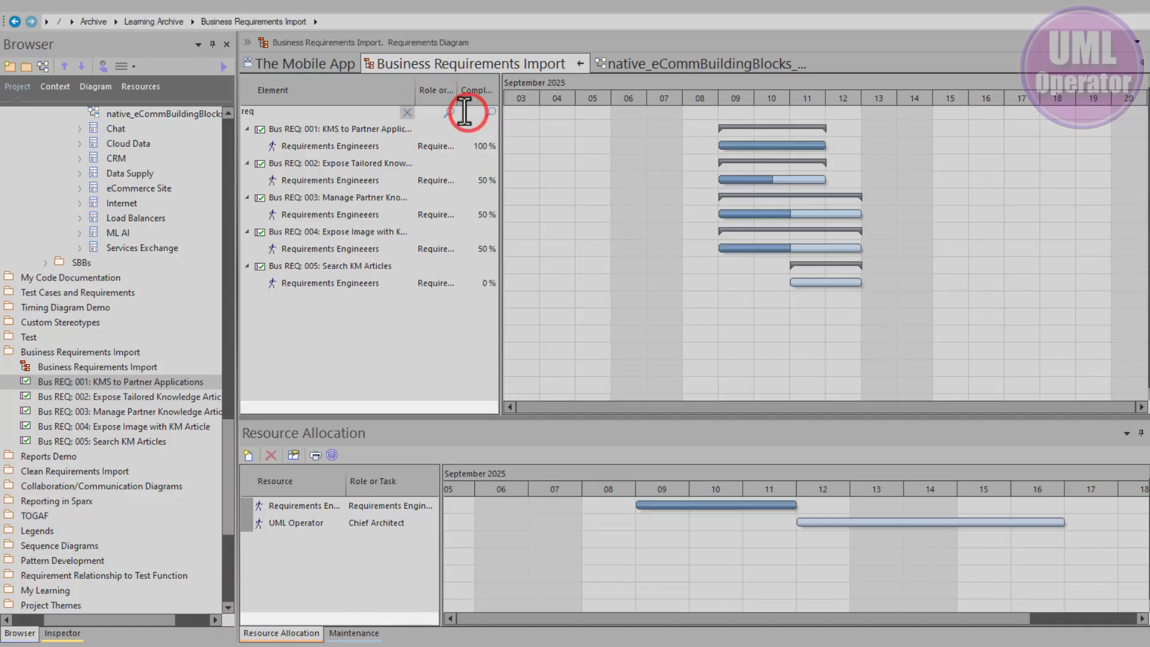
text(100)
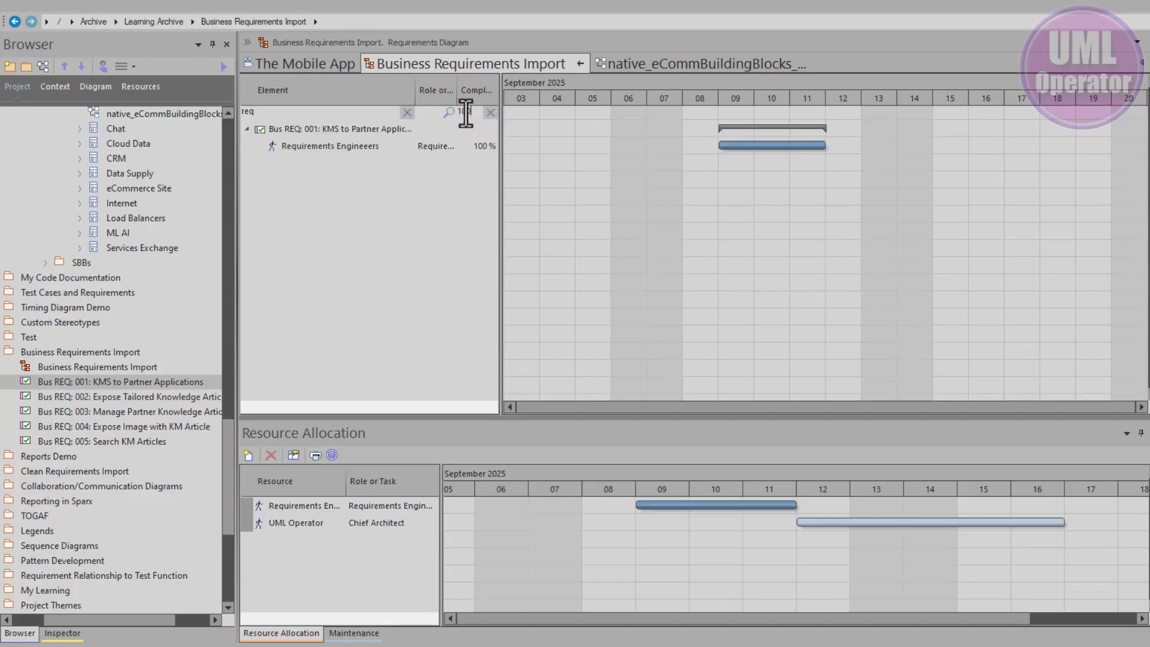
Step: Clear the completion and element filters and hide the filter bar of the Gantt view
click(494, 113)
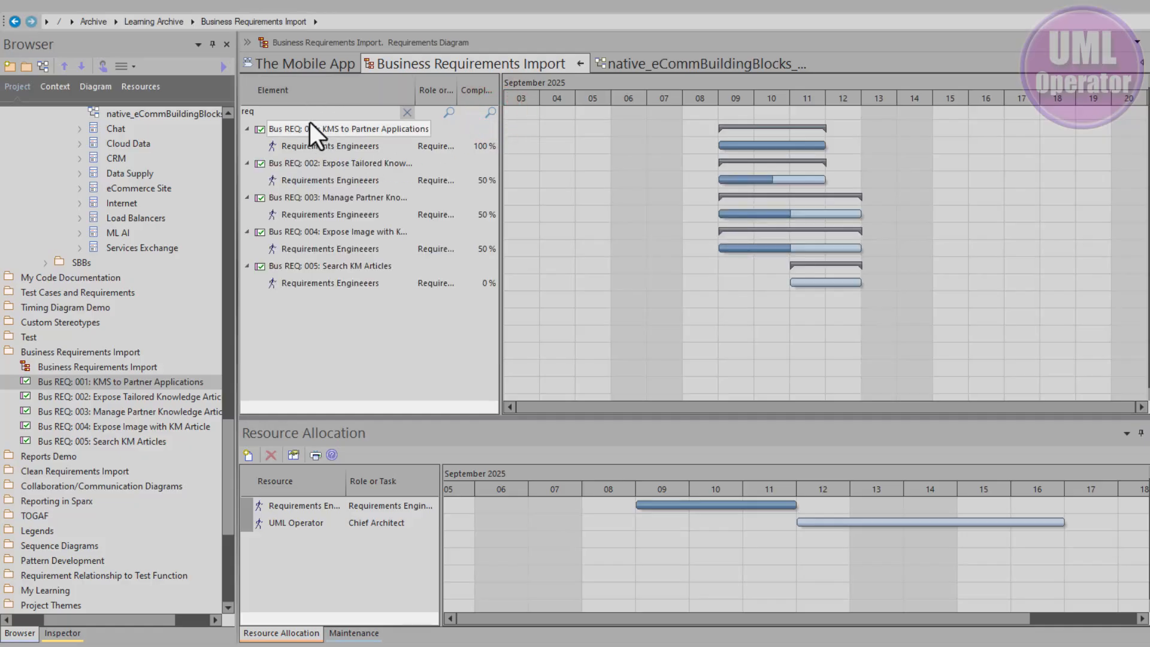
click(406, 112)
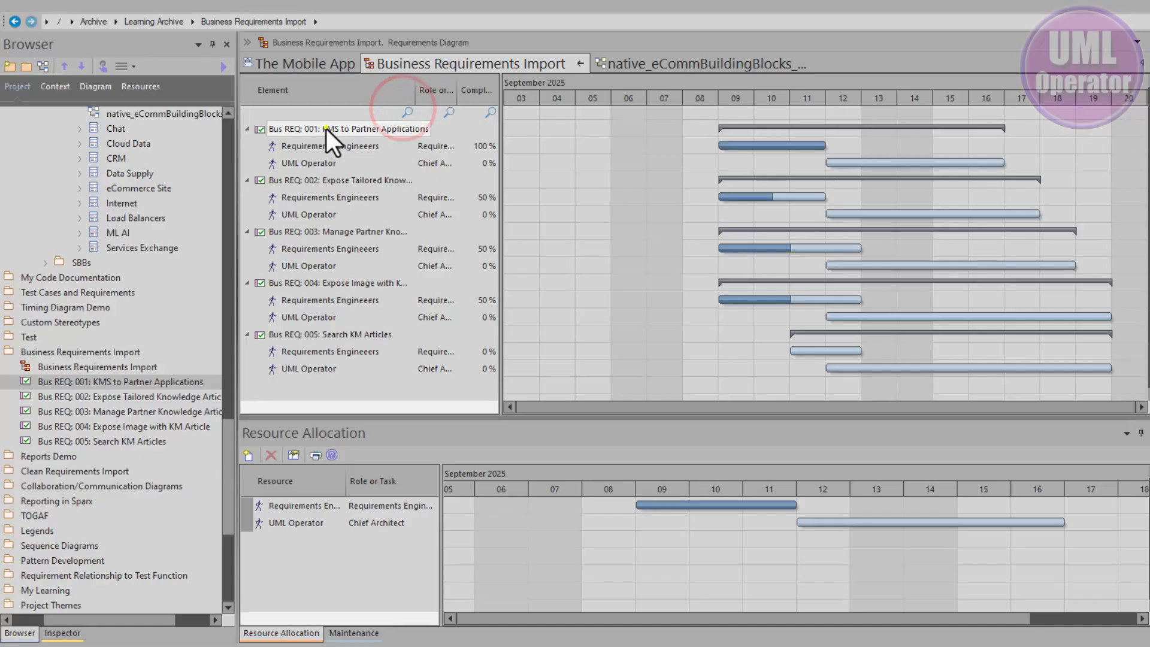
right_click(327, 128)
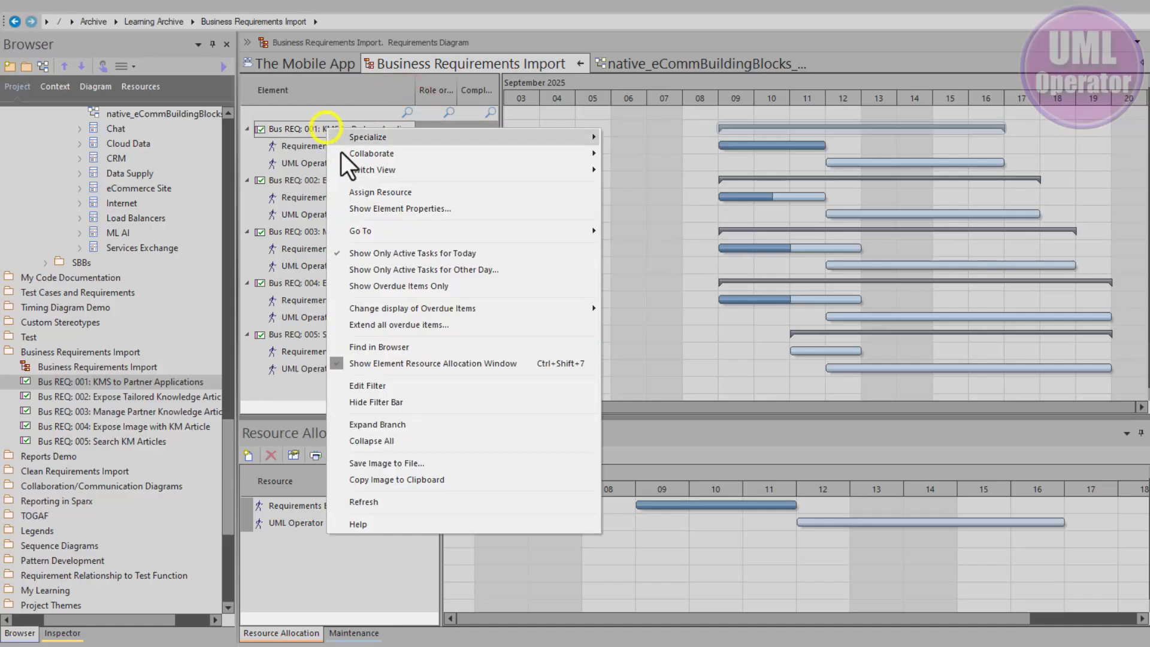
click(422, 403)
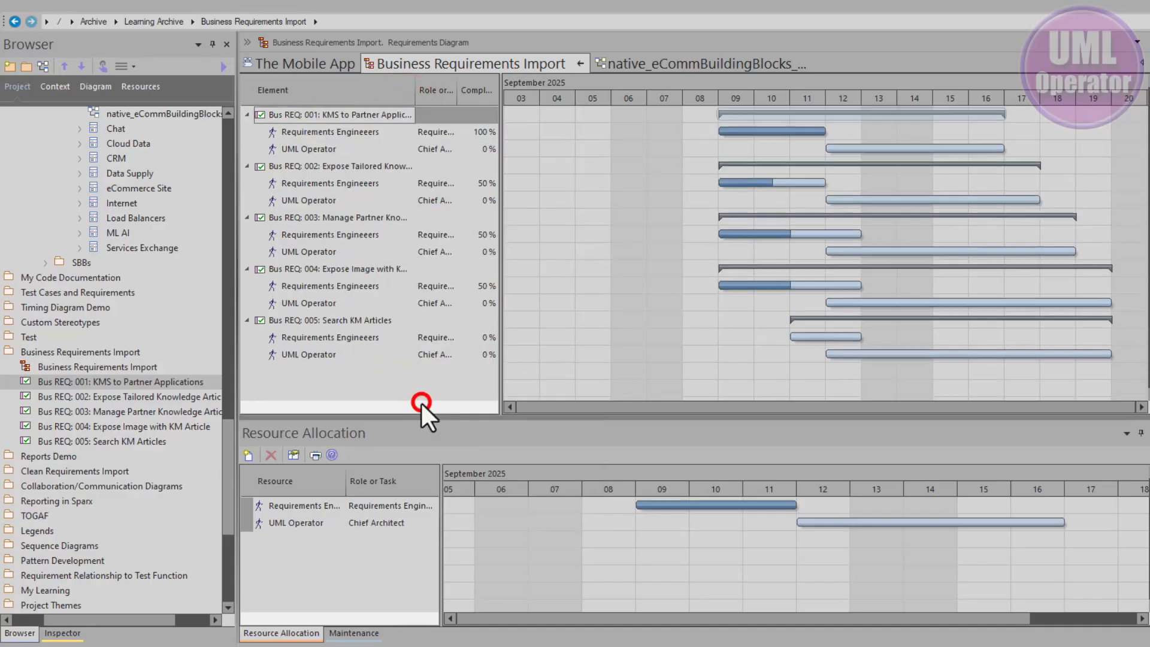
Step: Collapse the assigned resources under each of the five business requirements, Bus REQ: 001 to 005, one by one
right_click(333, 111)
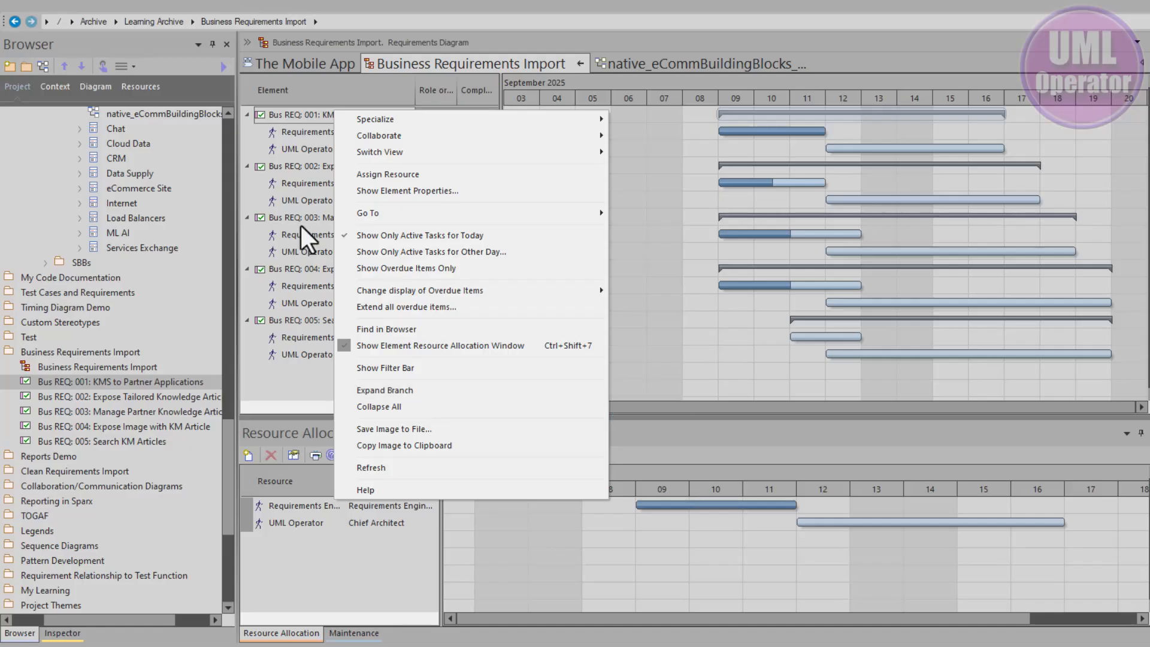
click(279, 132)
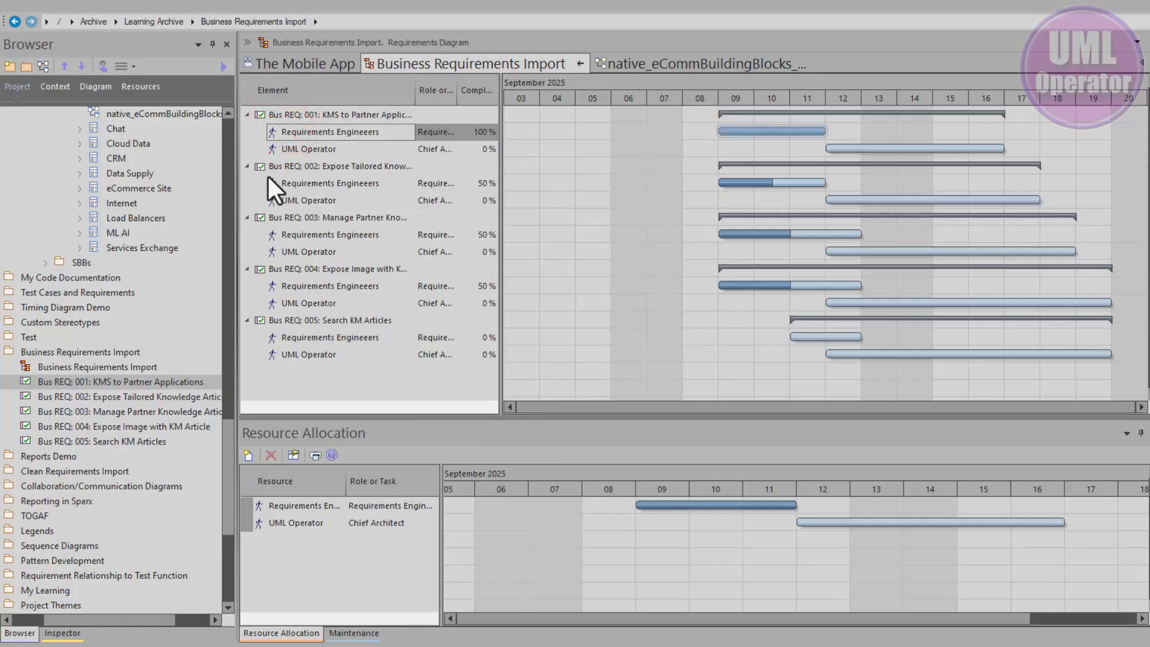
click(246, 166)
click(247, 182)
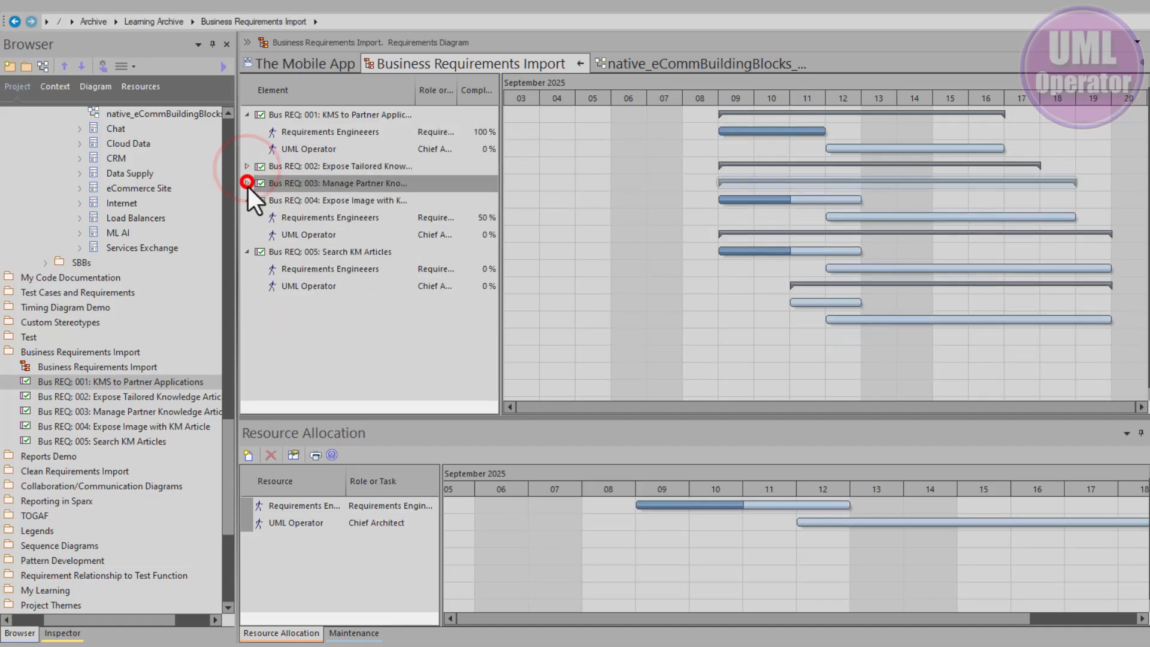
click(247, 200)
click(246, 216)
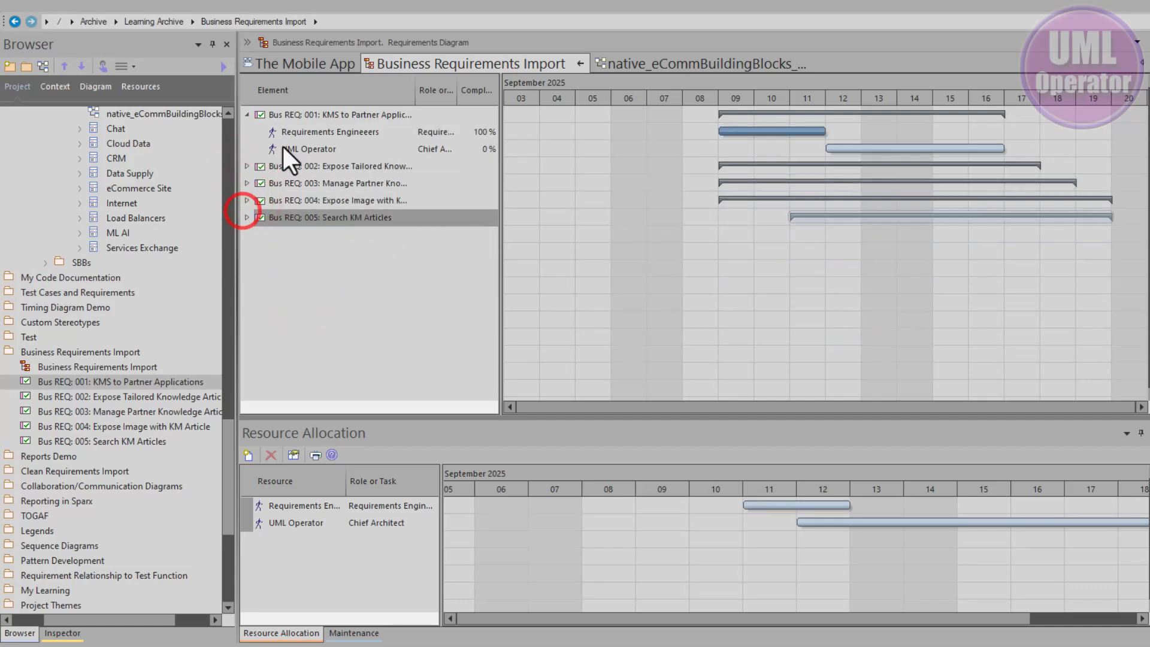
click(245, 115)
Step: Expand the whole branch of Bus REQ: 001 and collapse all requirements again
right_click(277, 118)
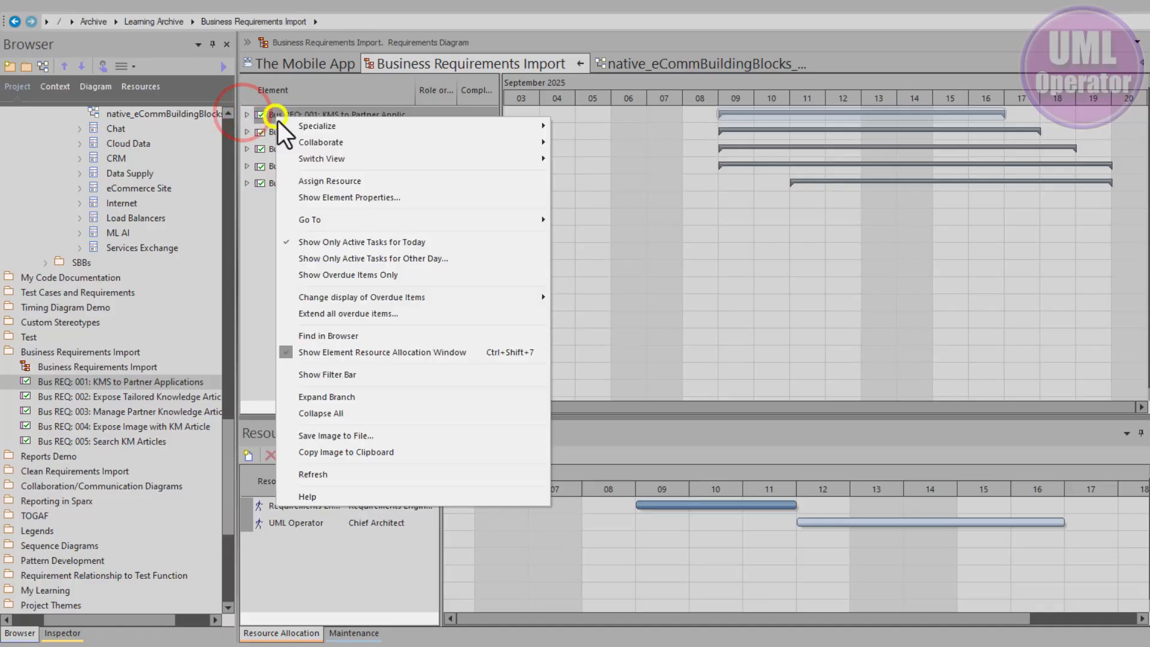
click(350, 398)
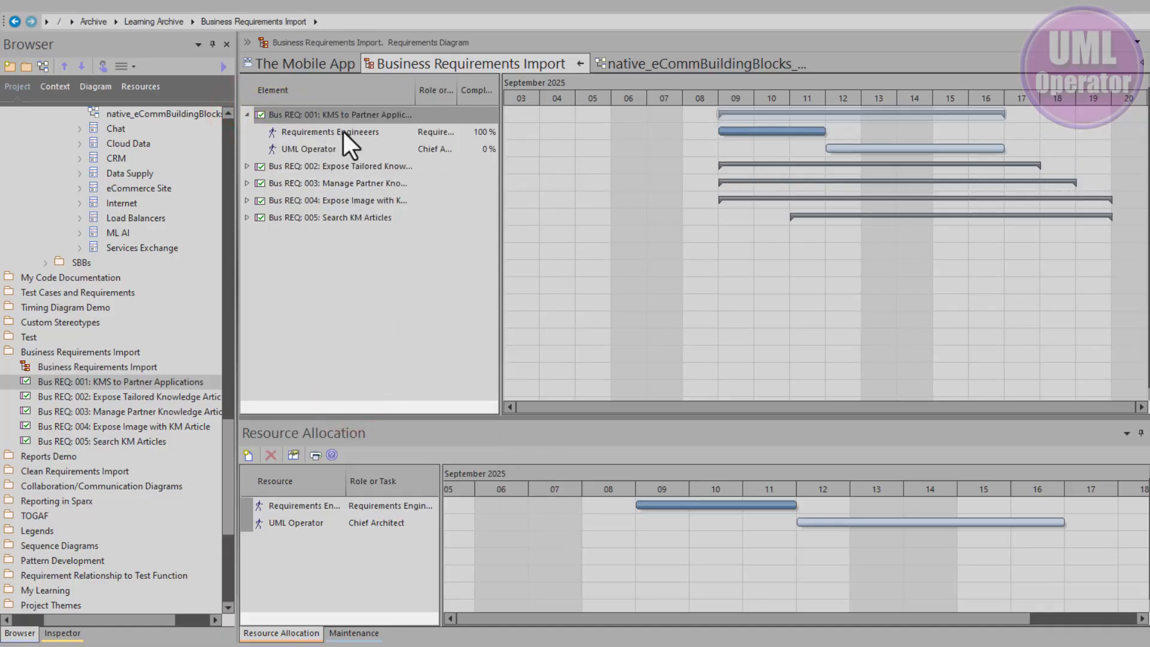
right_click(321, 117)
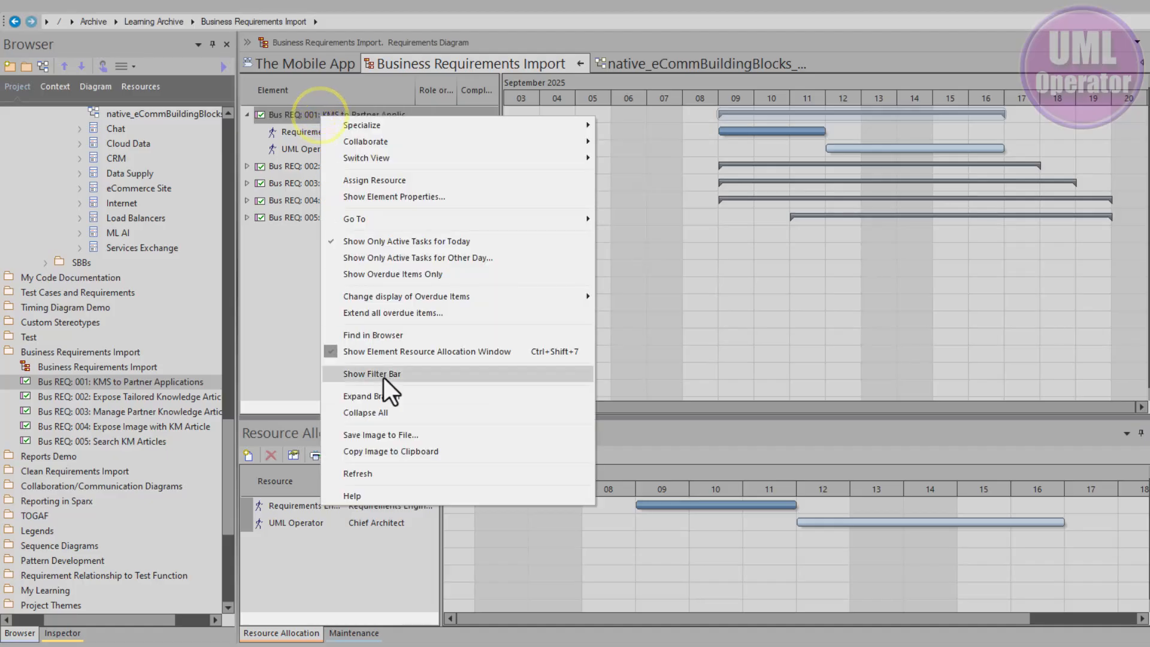
click(439, 414)
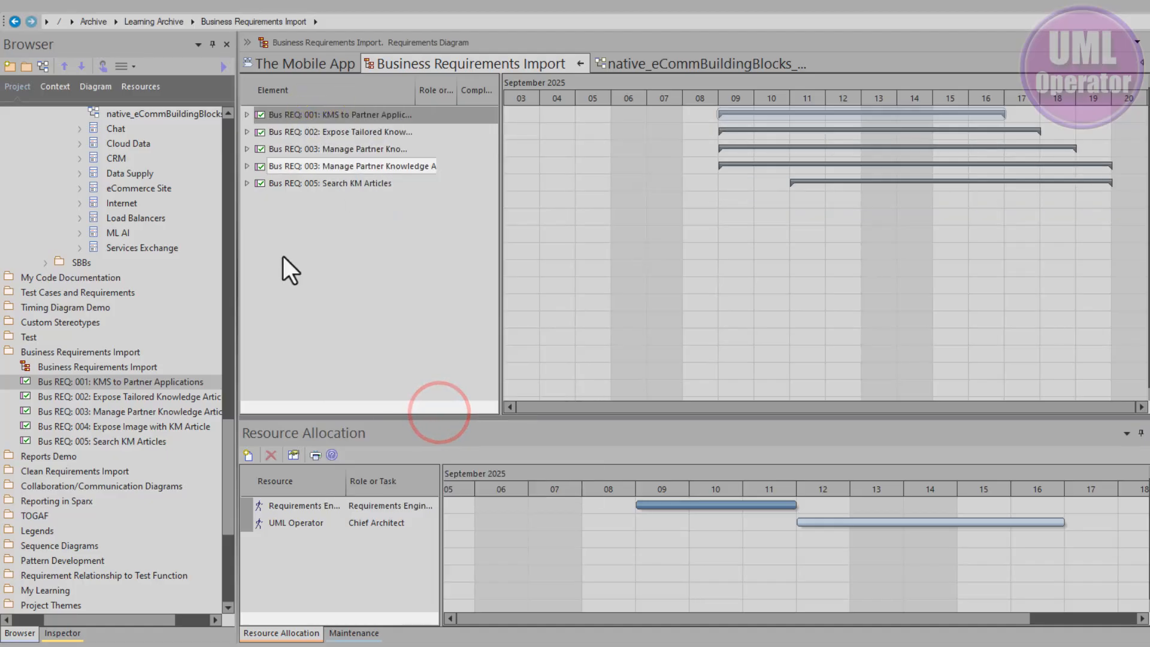
Step: Expand Bus REQ: 005, 003 and 001 individually and collapse all branches at once
click(247, 183)
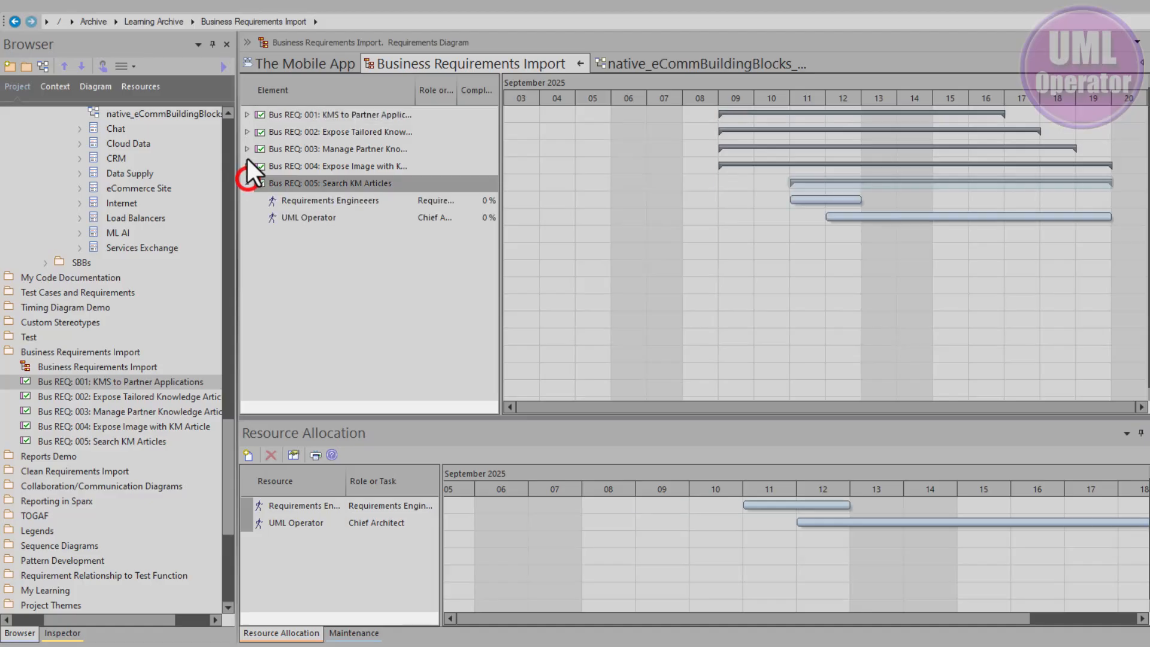
click(248, 148)
click(247, 115)
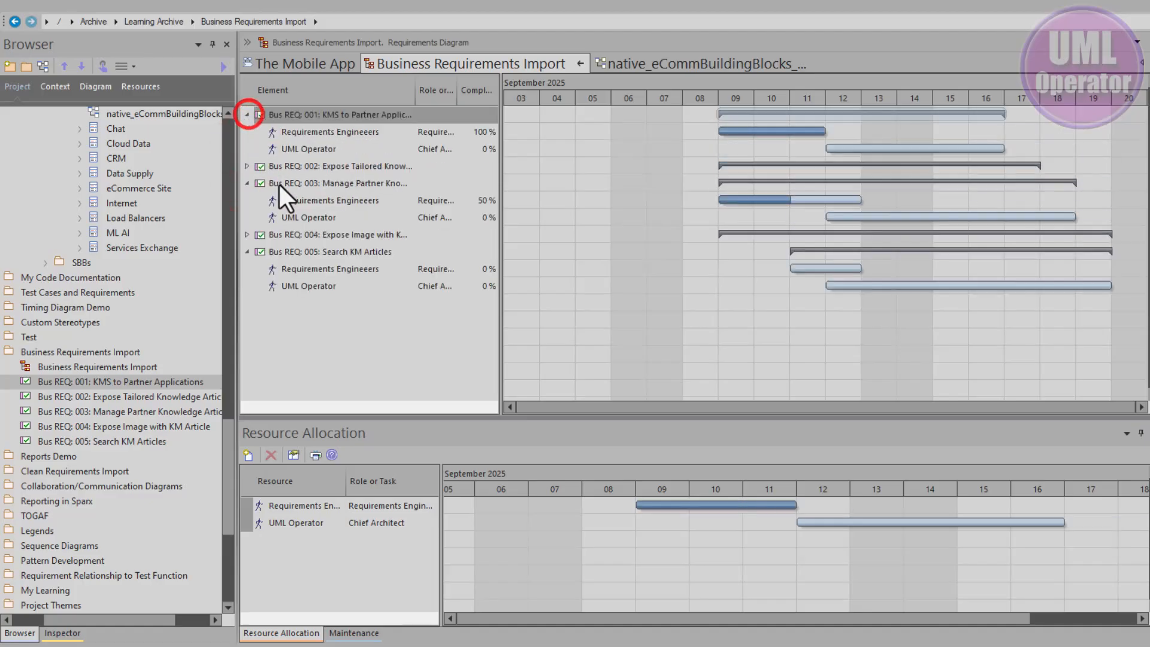
right_click(339, 122)
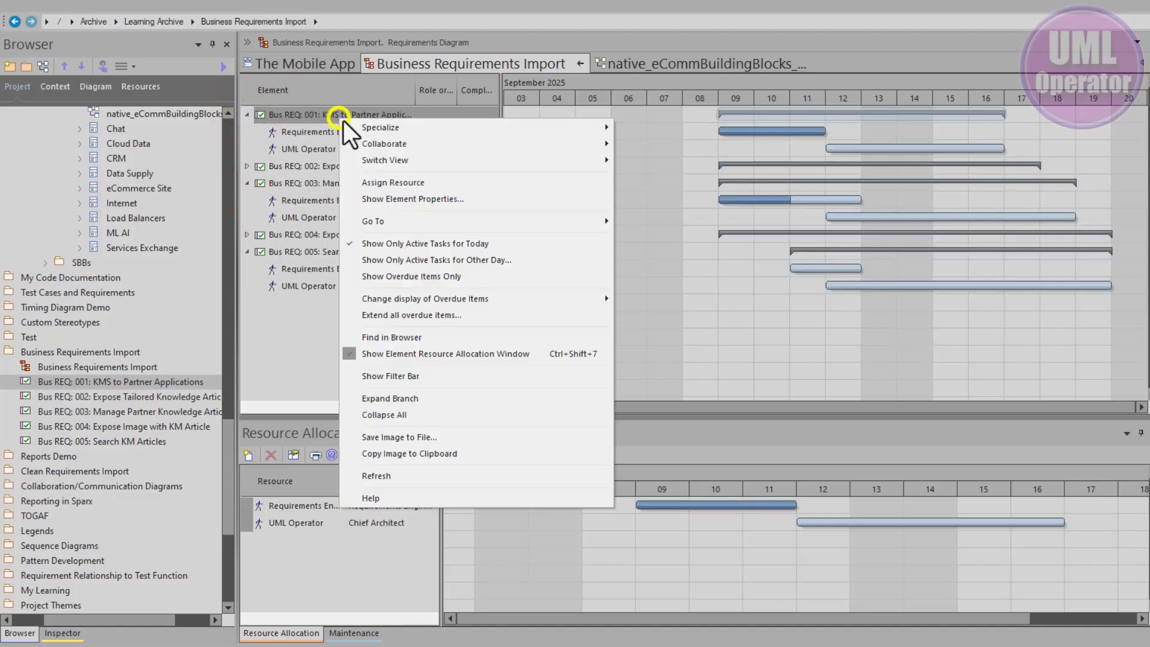
click(402, 415)
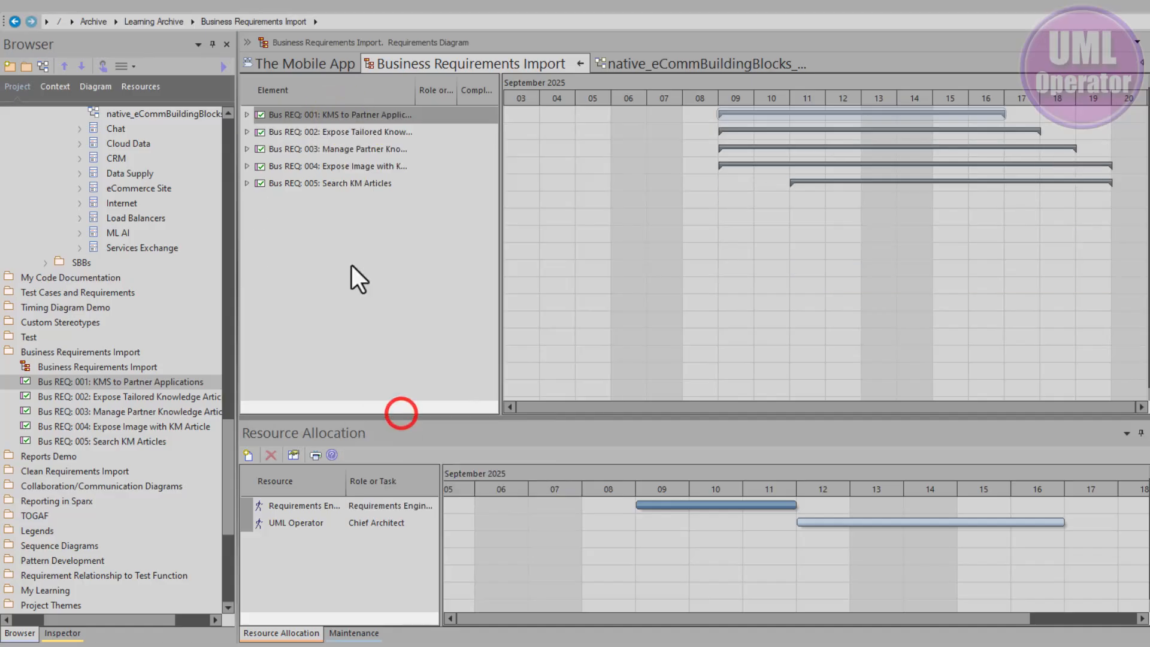
Step: Copy the Gantt chart image to the clipboard and paste it above Review Summary in the Requirements document
right_click(296, 119)
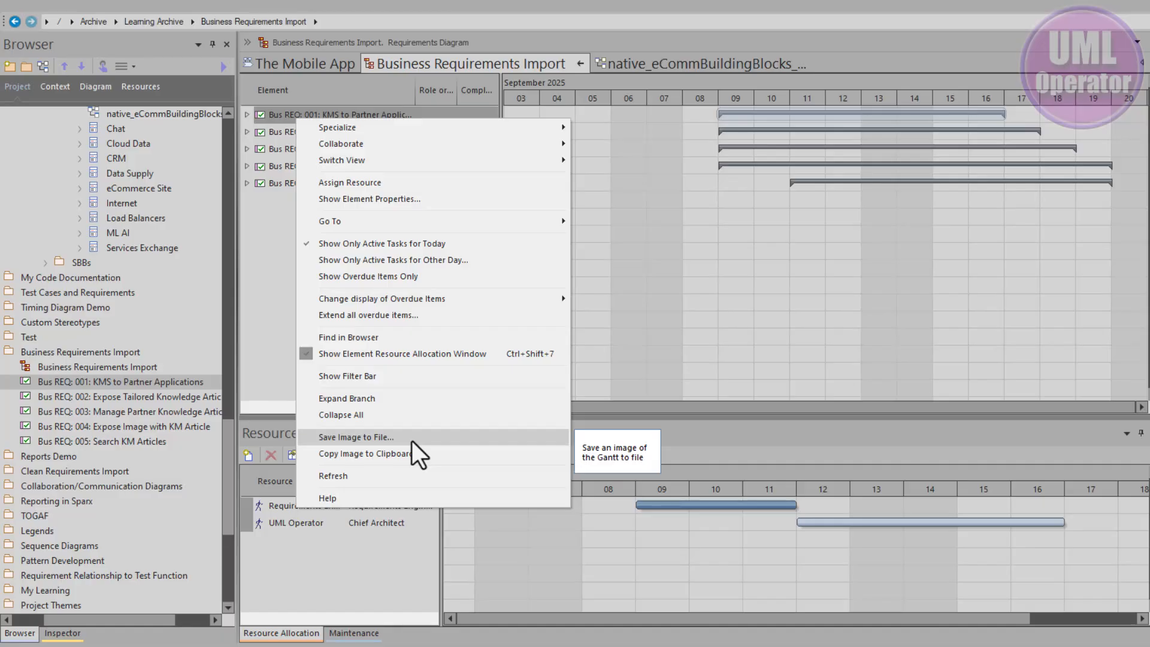
click(890, 239)
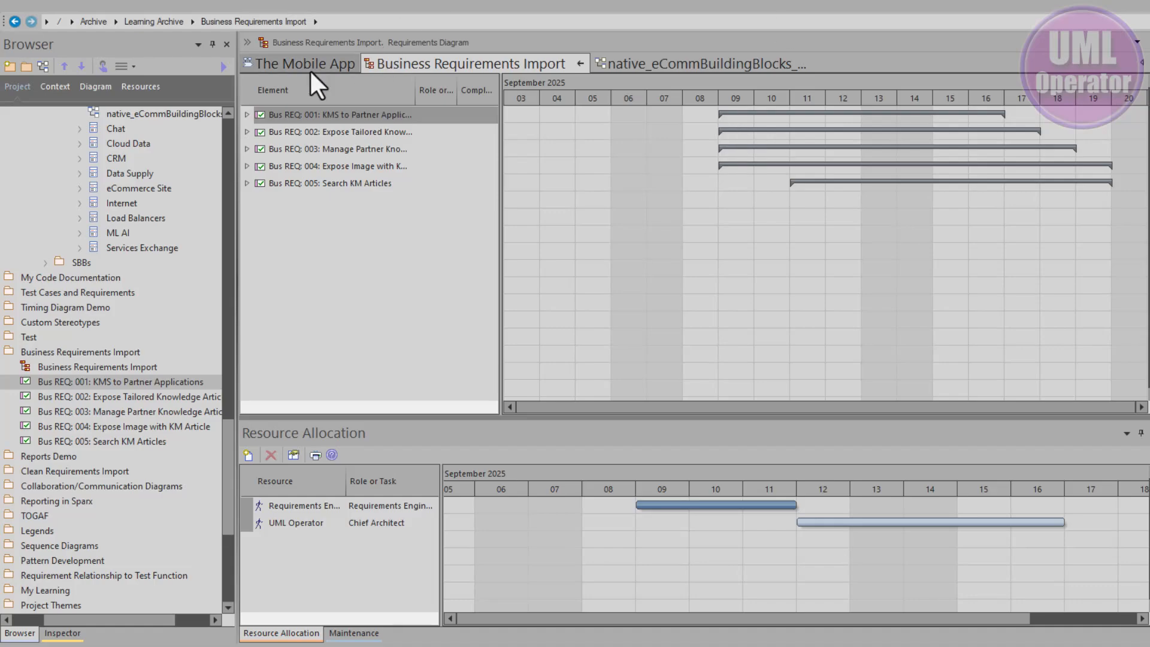
right_click(273, 117)
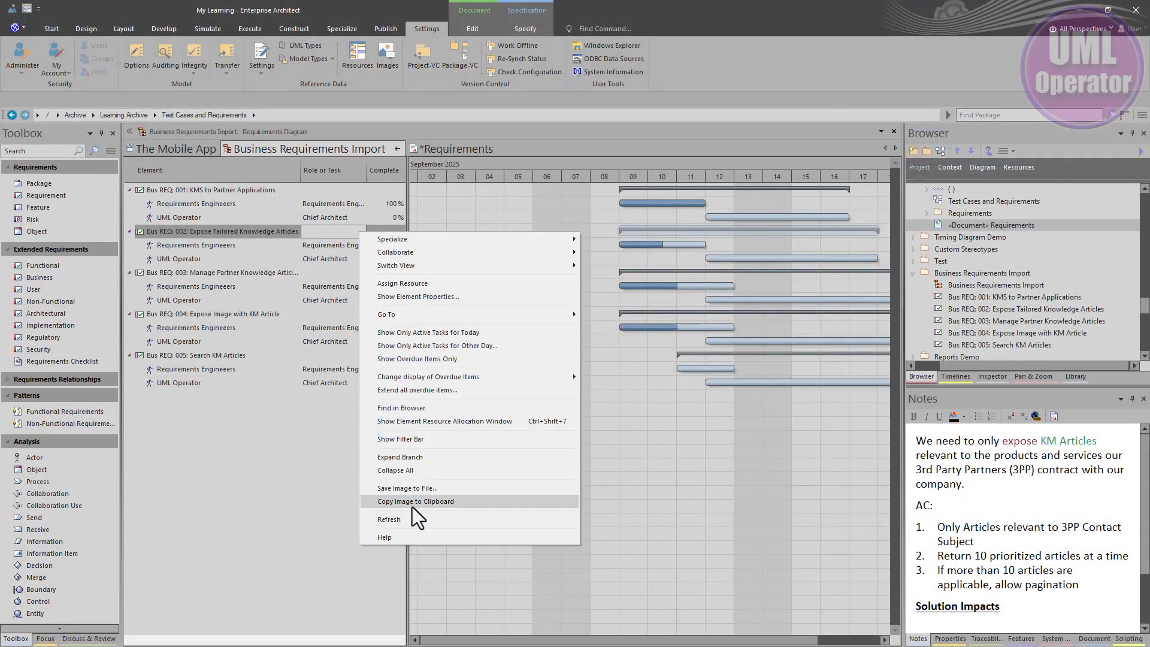
click(412, 506)
click(439, 154)
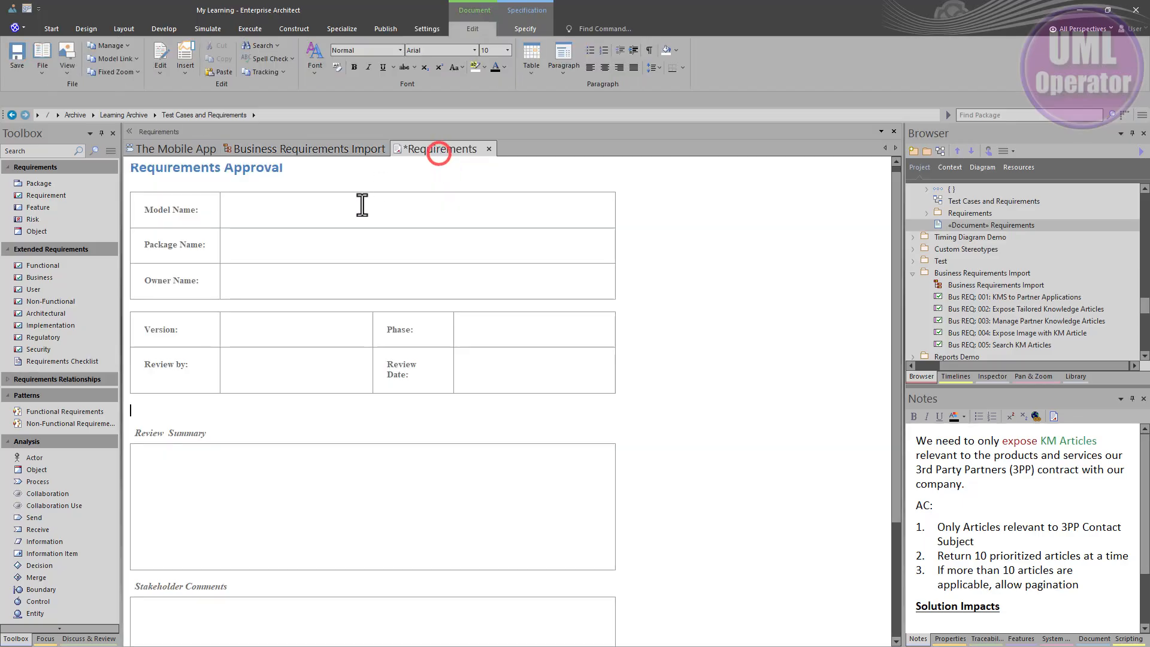
key(ctrl+v)
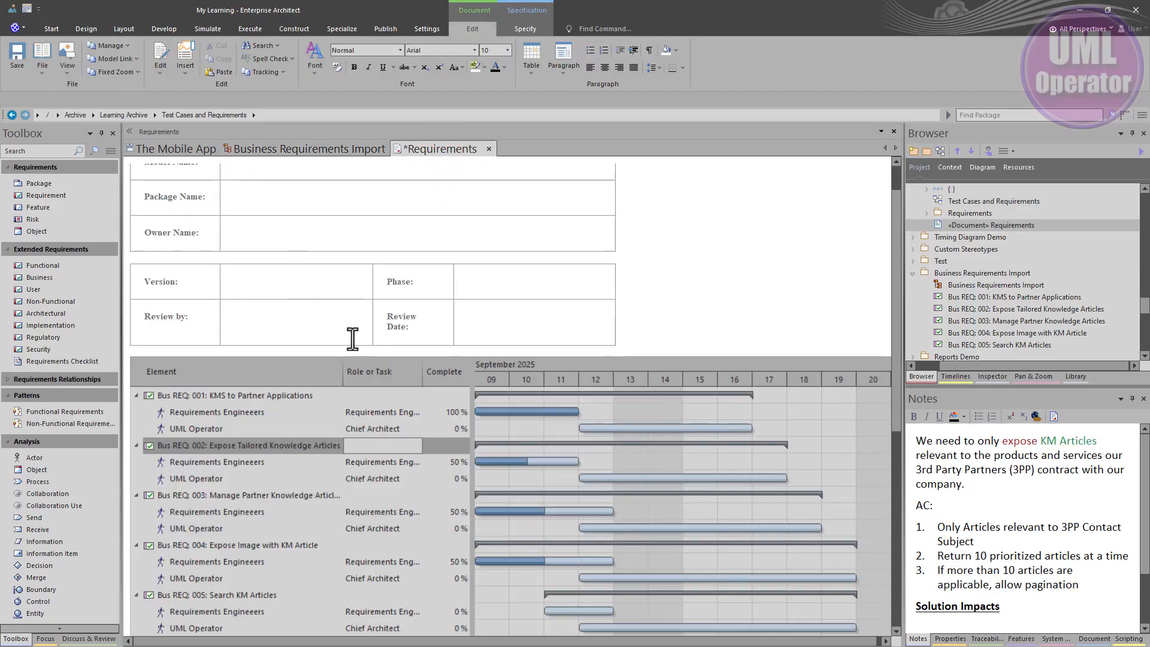
scroll(360, 347, down, 2)
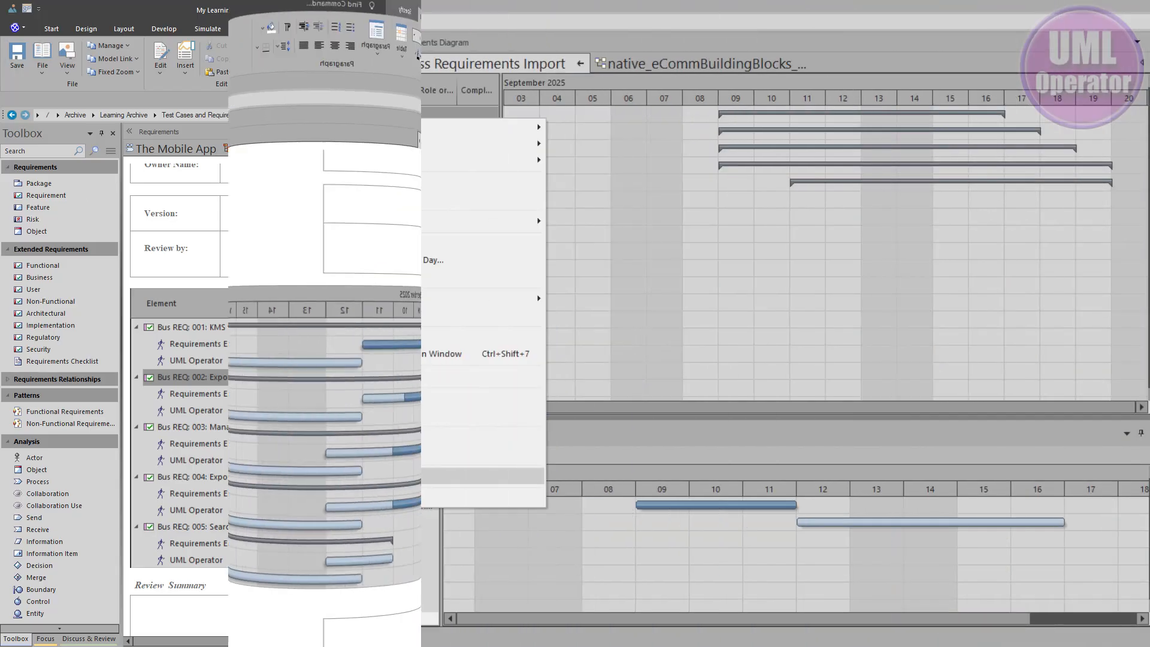
Step: Return to the Business Requirements Import Gantt view and open its help topic
click(344, 473)
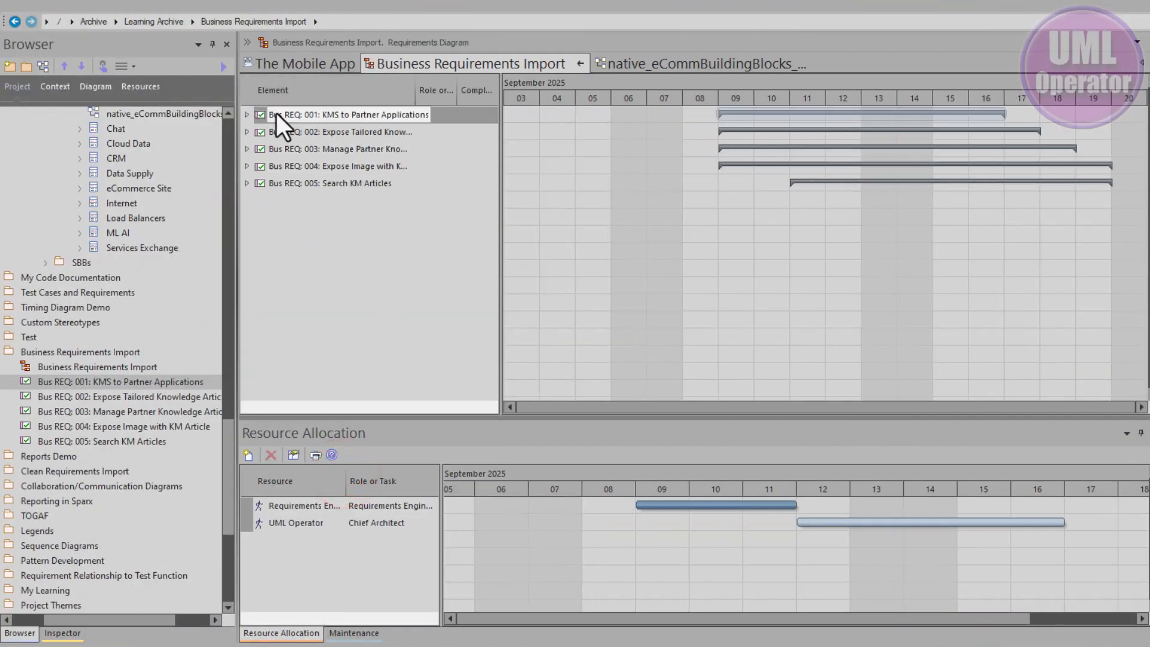
right_click(275, 113)
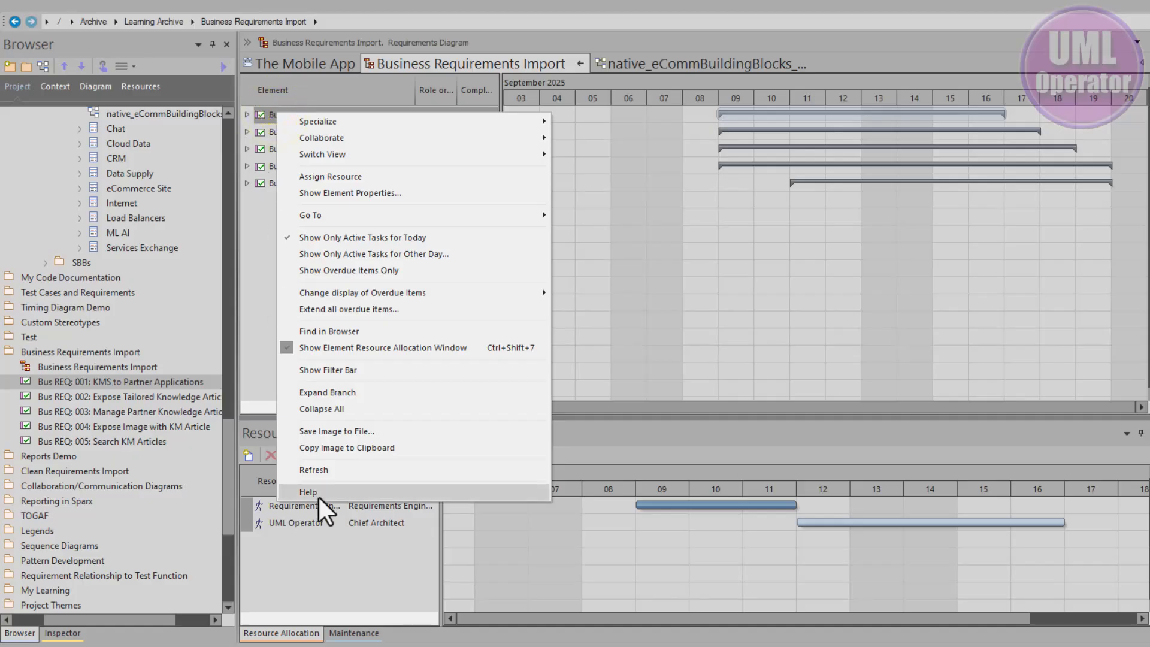